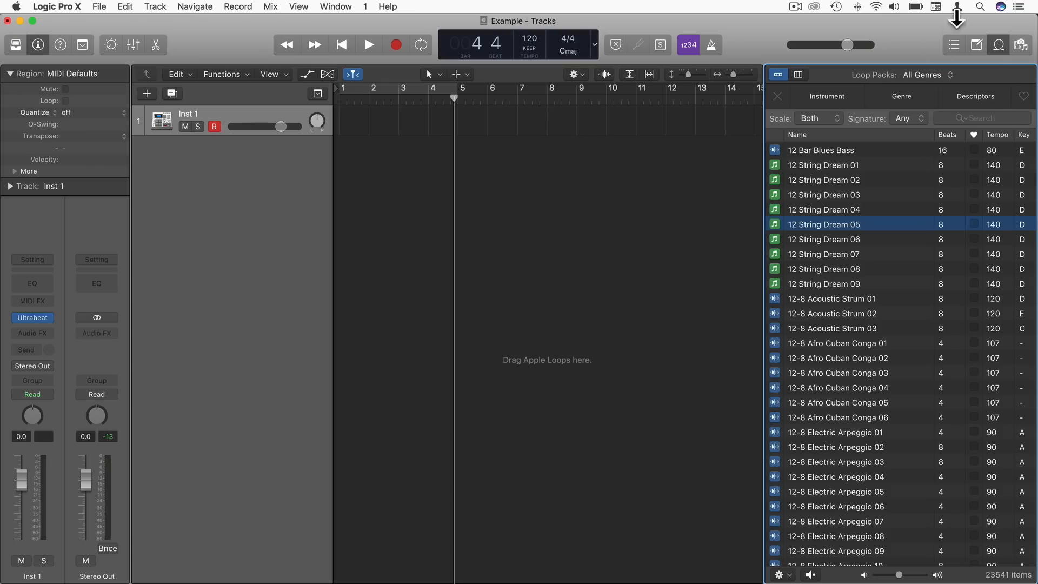
Step: Hide the loop browser and the inspector, and show the sound Library beside the tracks area
left_click(998, 44)
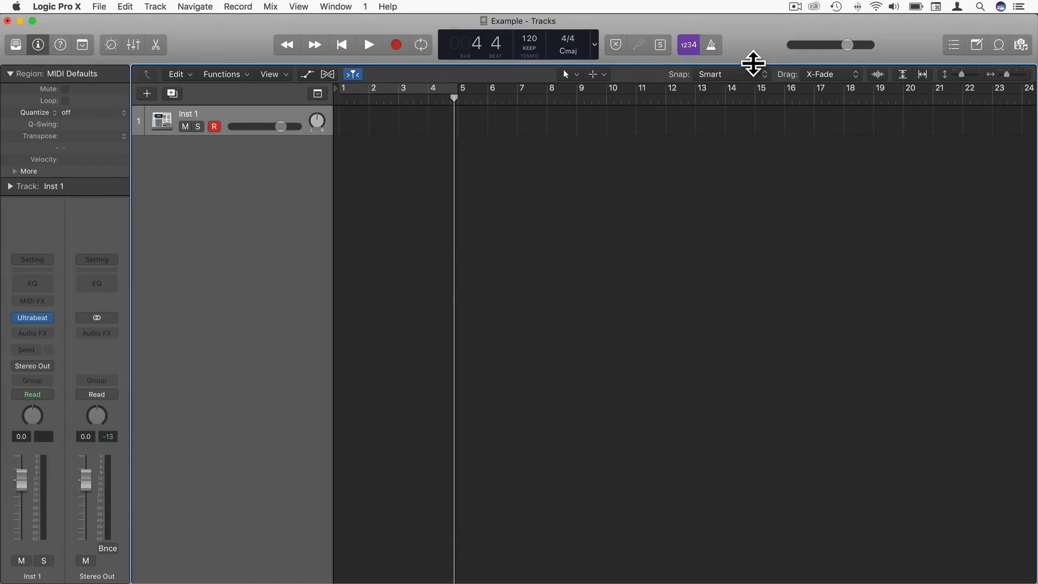
left_click(17, 45)
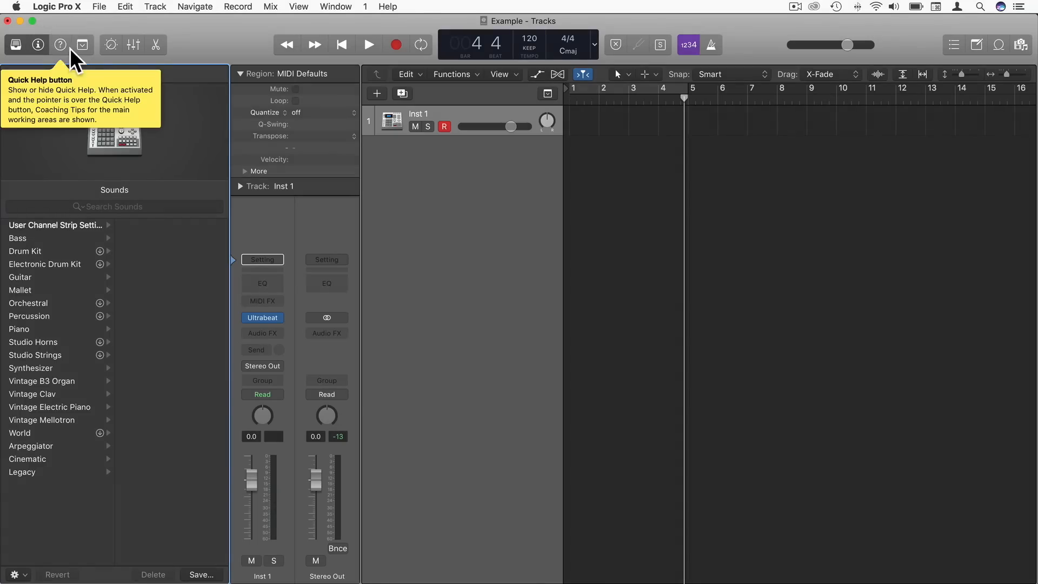
left_click(60, 45)
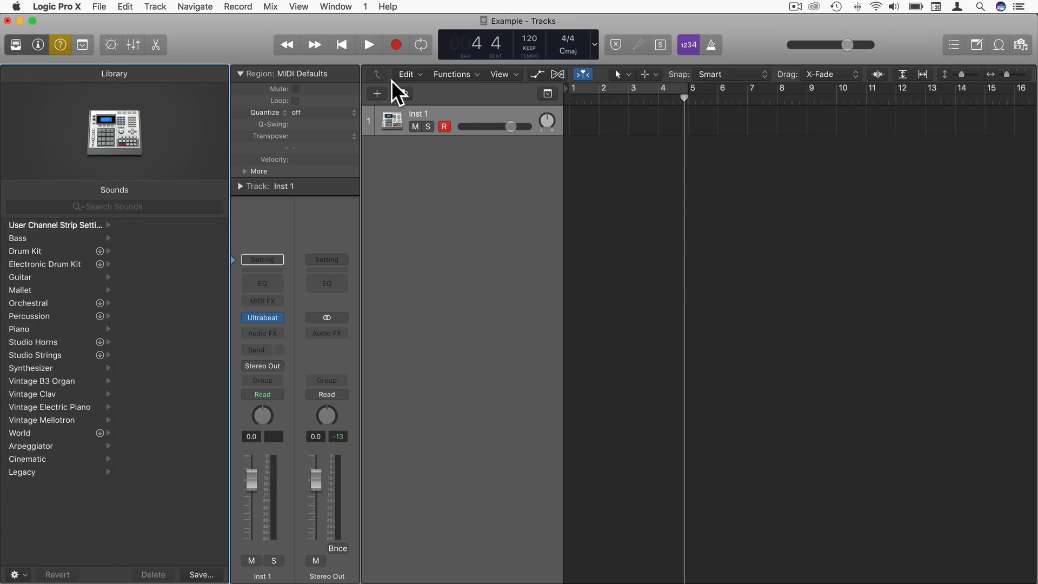
left_click(61, 46)
left_click(35, 44)
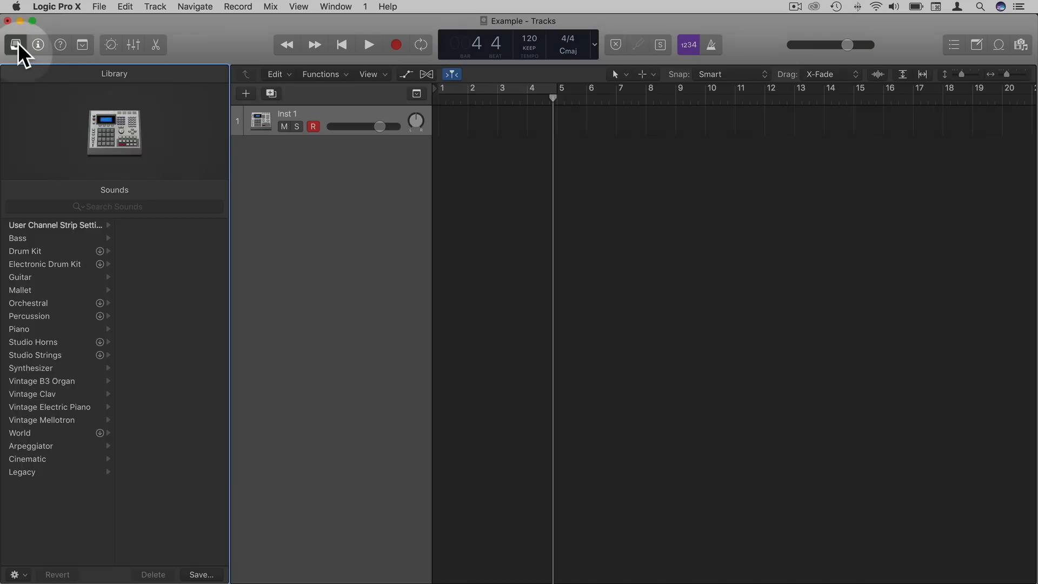
left_click(18, 43)
left_click(18, 43)
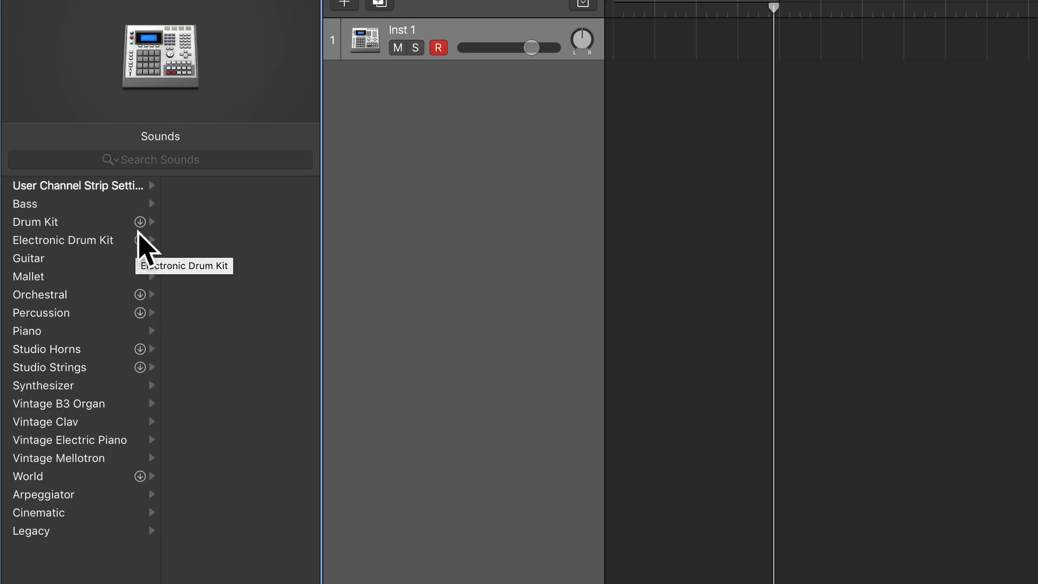
Step: Load the Bluebird drum kit onto the Inst 1 track and move the playhead to bar 1
left_click(41, 223)
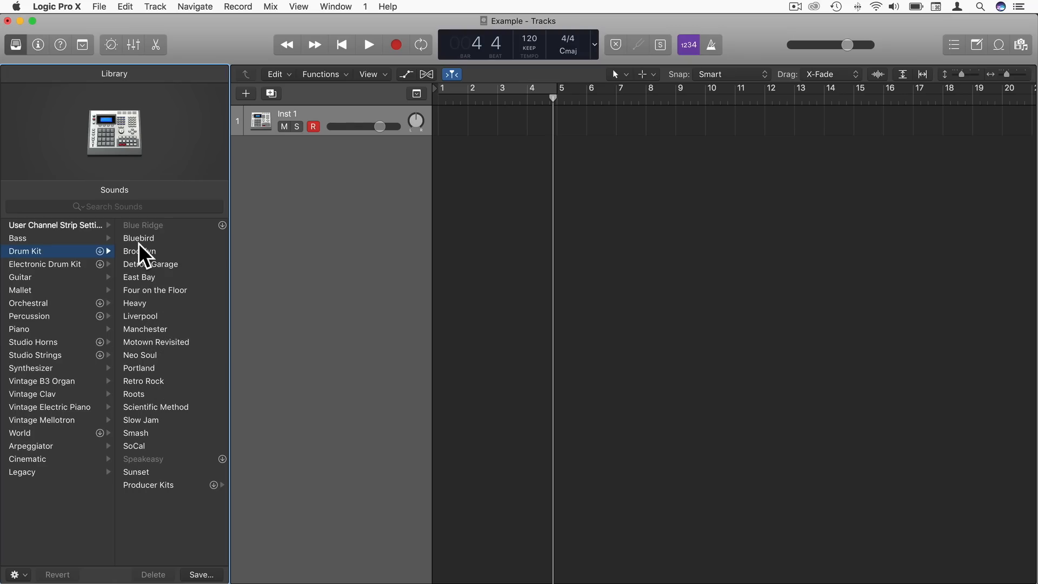
left_click(61, 275)
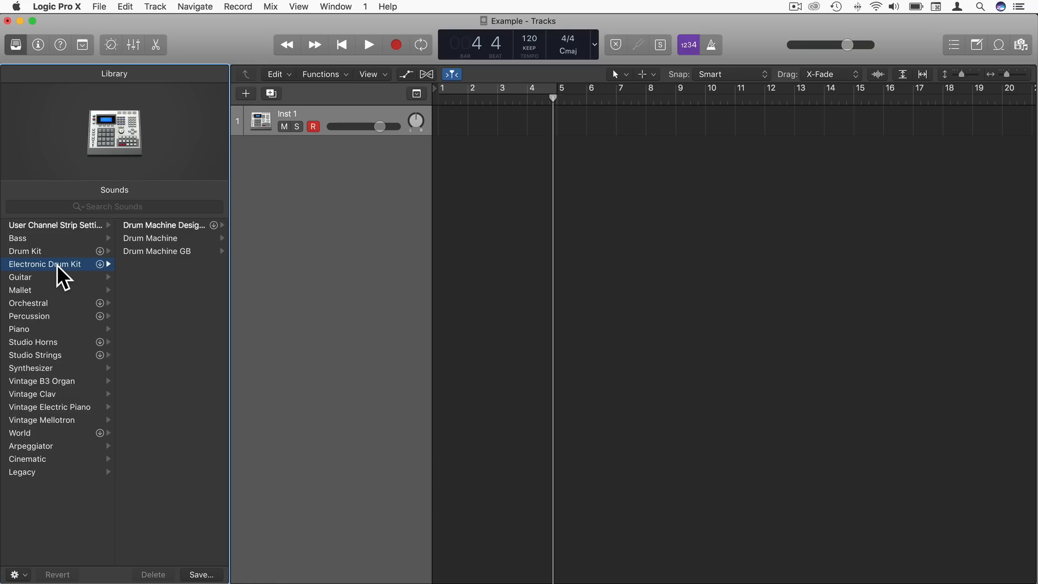
left_click(28, 252)
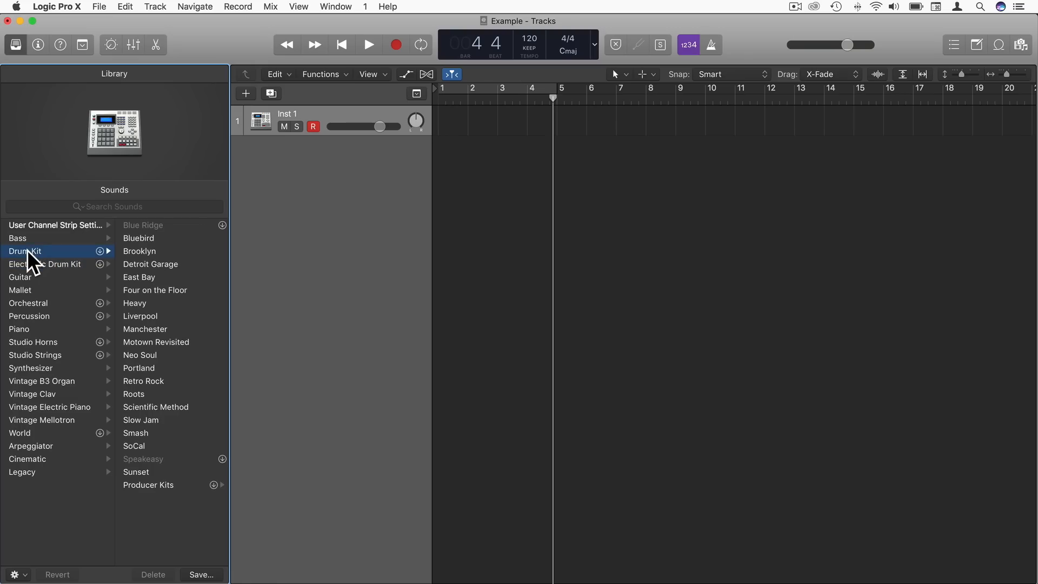
left_click(143, 239)
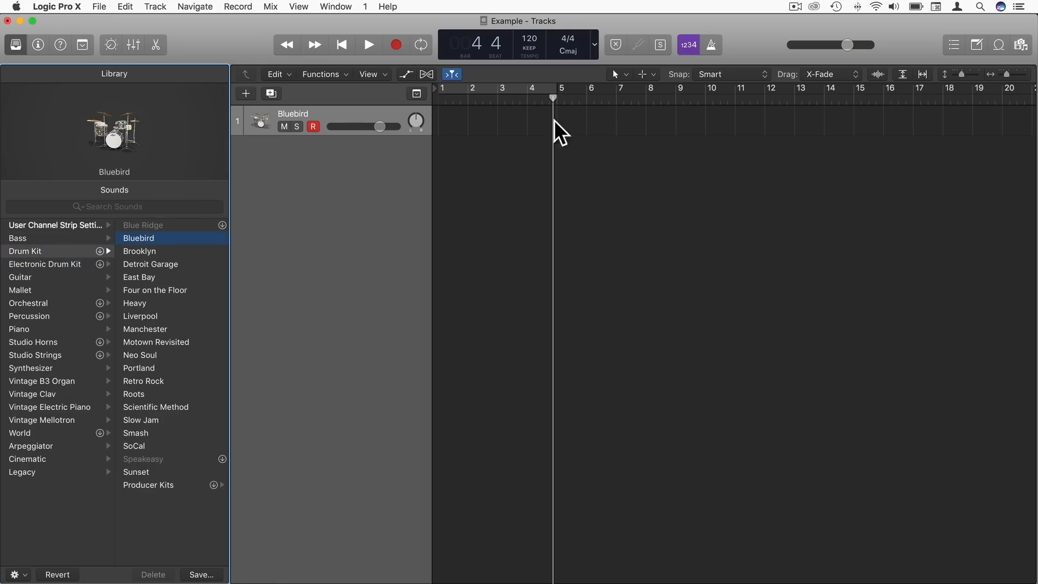
left_click_drag(552, 98, 447, 103)
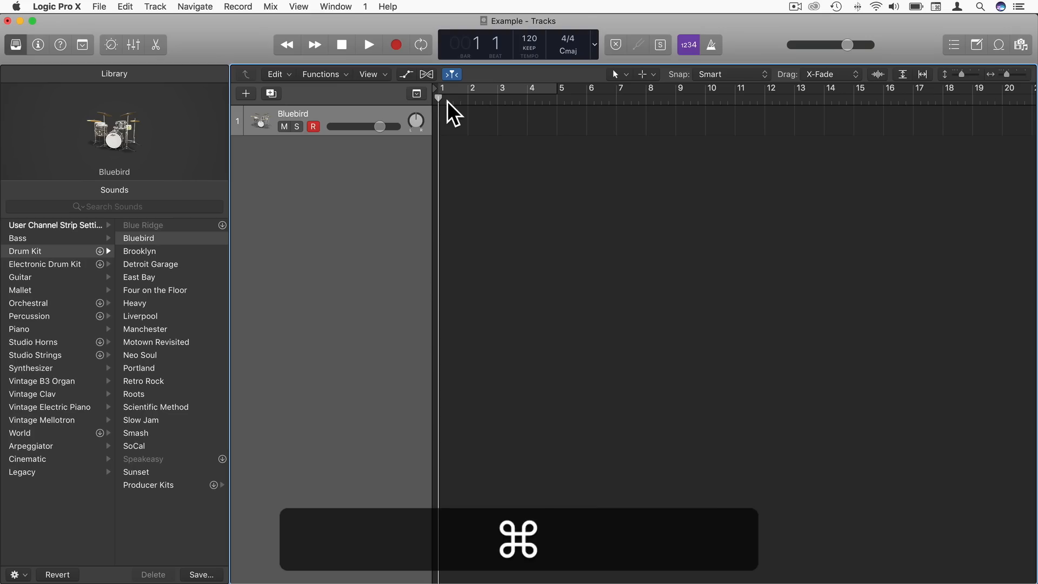
Step: Open the on-screen musical keyboard, switch it to the piano view and widen its window across several octaves
key("super+k")
left_click_drag(671, 95, 565, 128)
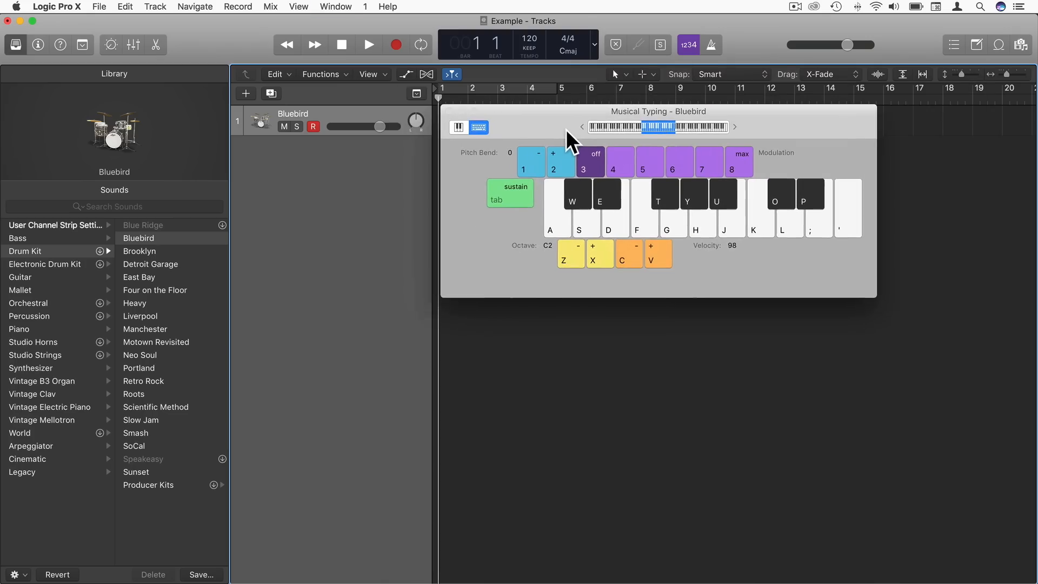
left_click(458, 128)
left_click_drag(441, 182, 18, 309)
left_click_drag(735, 296, 928, 347)
Step: Audition Bluebird drum sounds across several octaves on the on-screen piano, keeping the project browser closed
key("f")
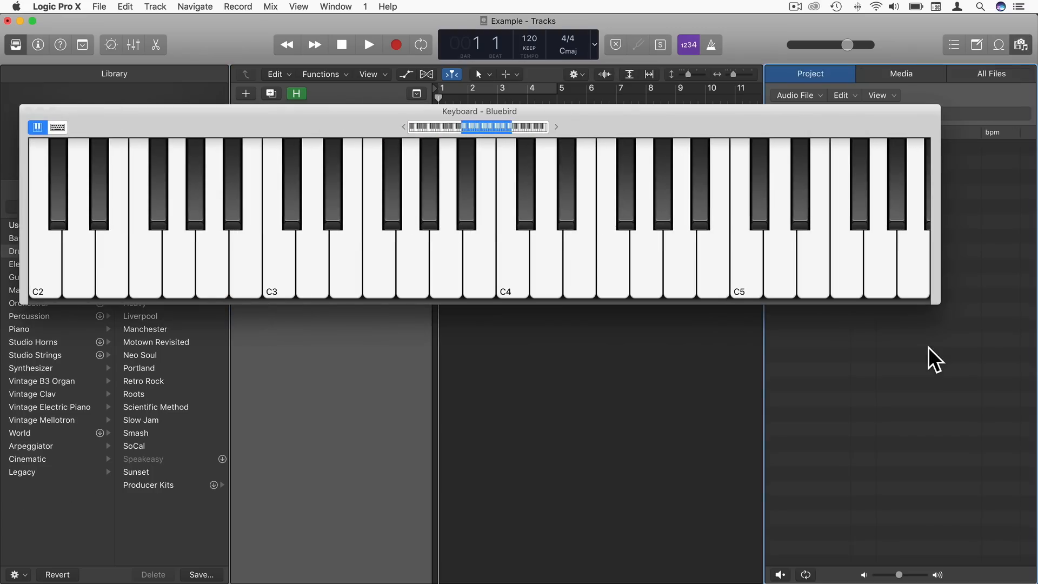
left_click(1020, 44)
left_click(513, 281)
left_click(764, 294)
left_click(535, 292)
left_click_drag(535, 292, 230, 290)
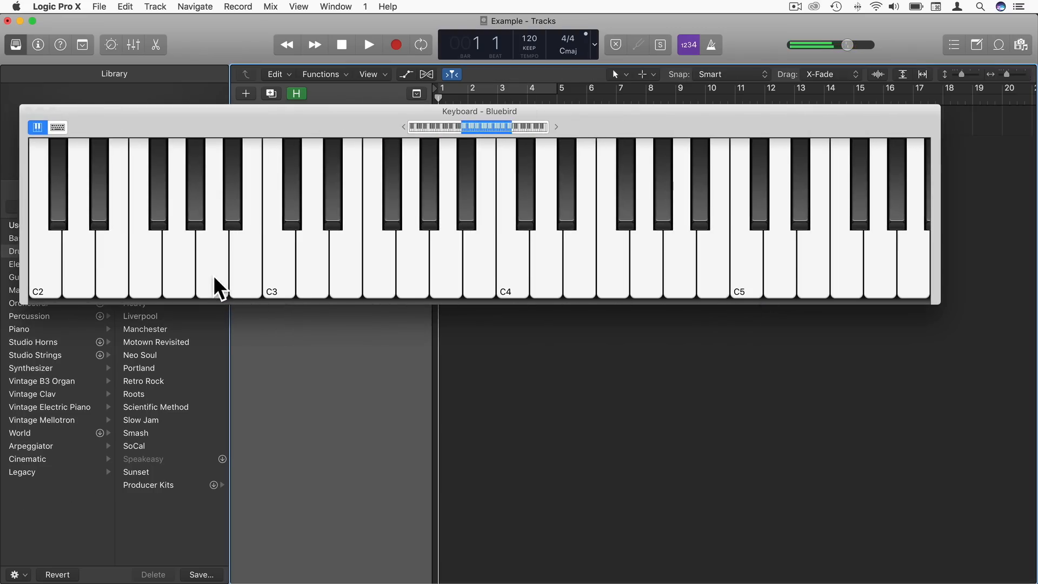
Step: Switch the keyboard to Musical Typing and audition the kit's sounds across the octave starting at C2
left_click(58, 127)
left_click_drag(123, 122, 352, 69)
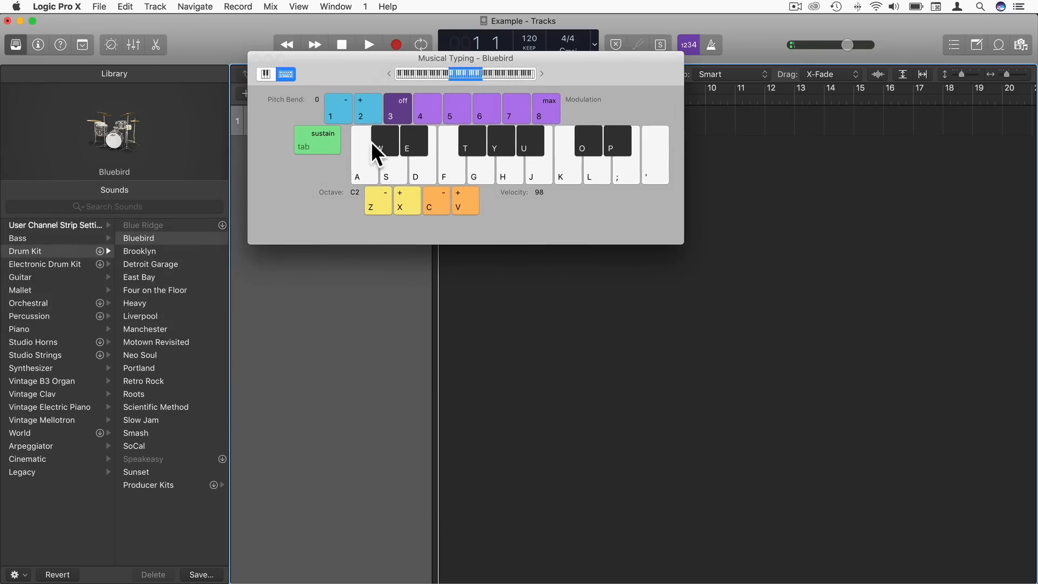
left_click(357, 171)
left_click(398, 168)
left_click(419, 169)
left_click(454, 173)
left_click(517, 174)
left_click(540, 173)
left_click(615, 144)
left_click(423, 170)
left_click(361, 135)
left_click(358, 167)
Step: Play the Bluebird notes C2, D2, E2, F2 and G2 in ascending order through Musical Typing
key("a")
key("a")
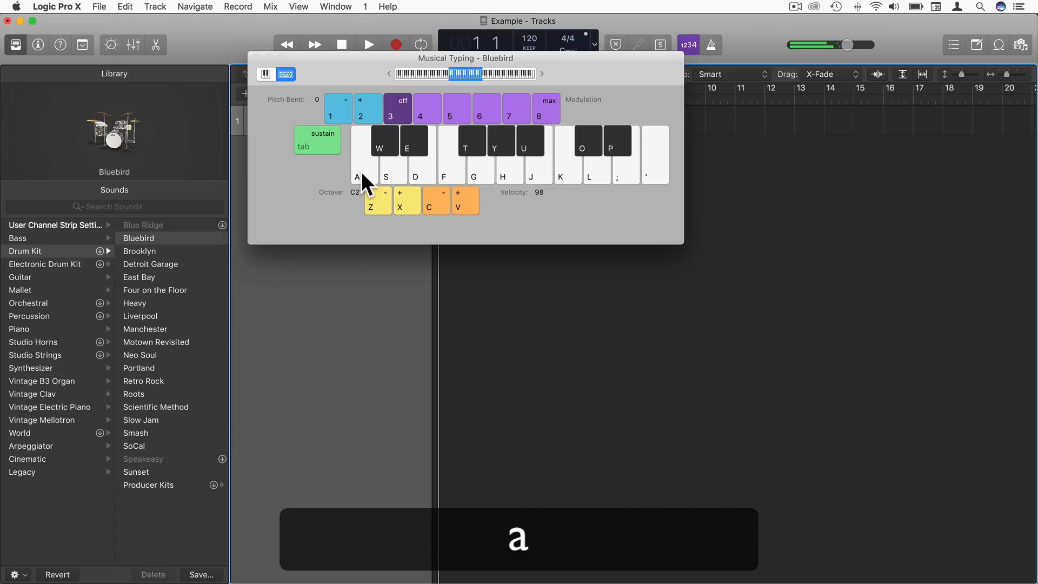
key("a")
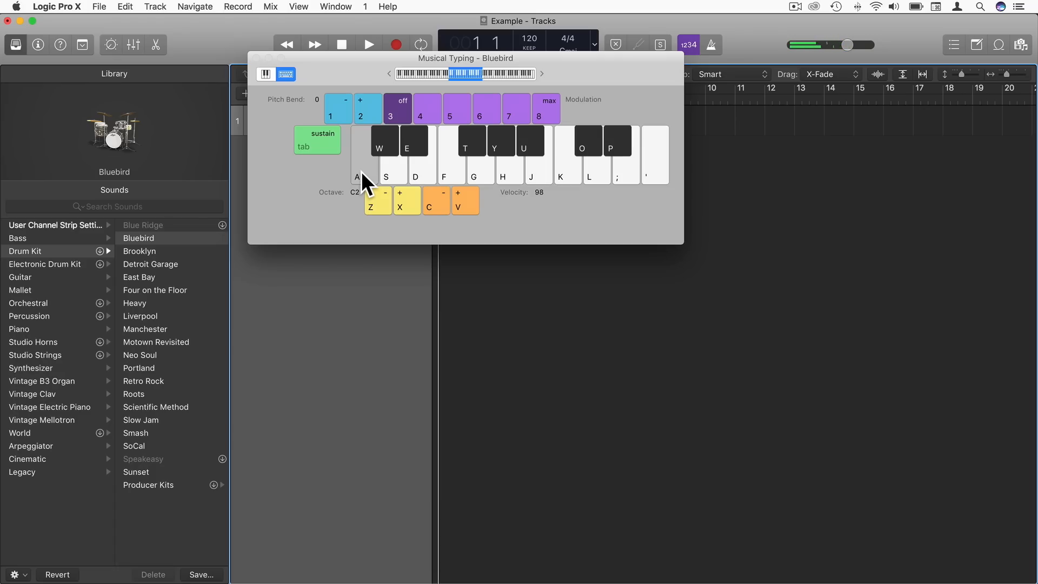
key("s")
key("d")
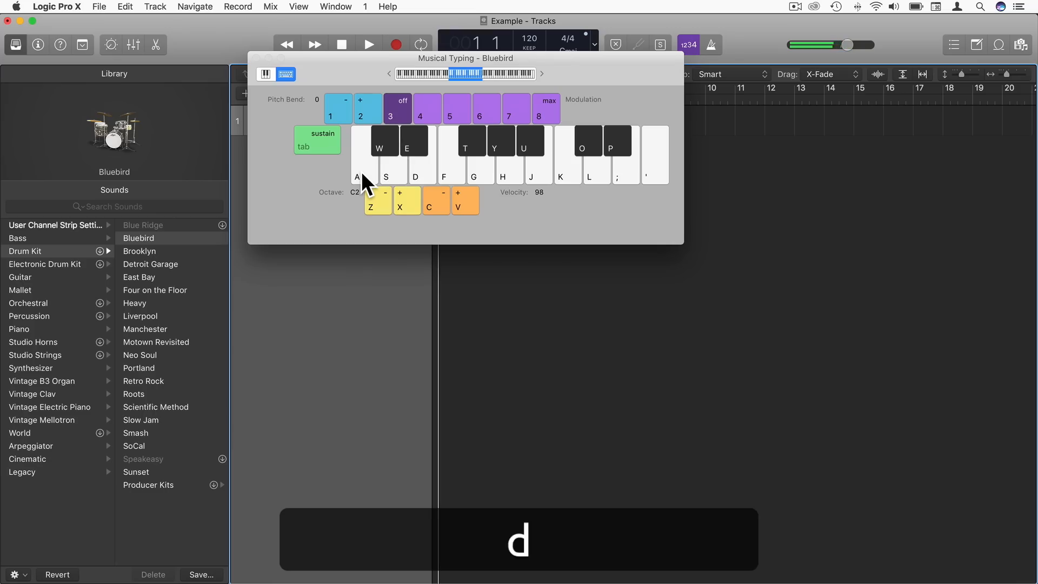
key("f")
key("g")
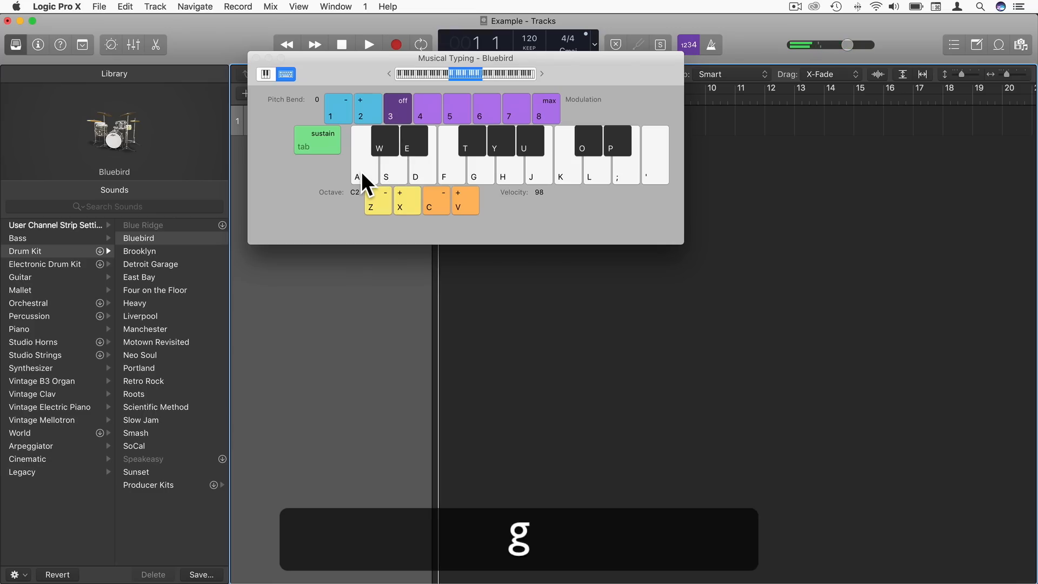
Step: Lower the Musical Typing octave to C1 and audition the drum sounds on C1, D1, C#1 and D#1
left_click(378, 200)
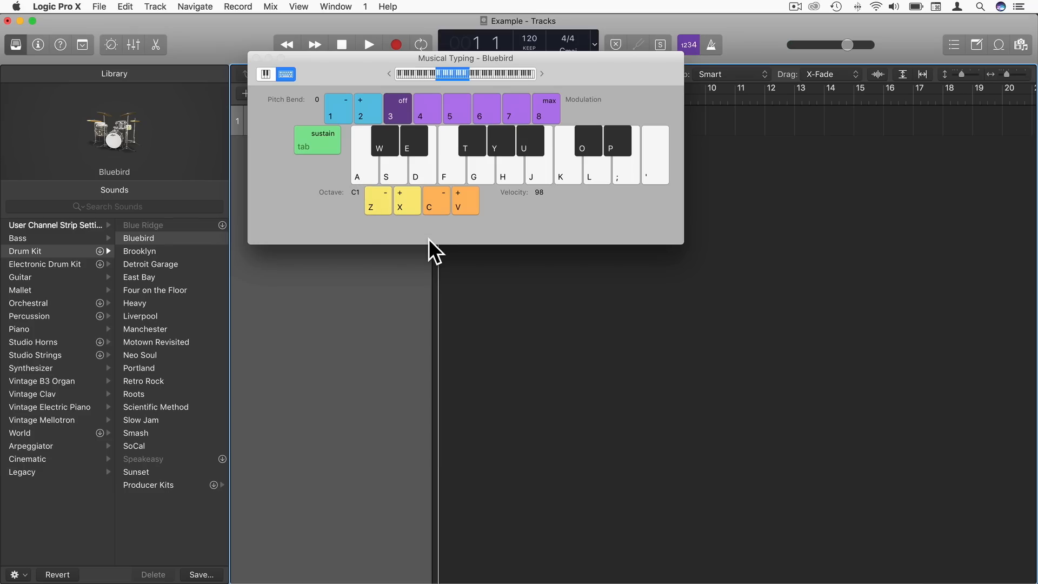
key("a")
key("s")
key("s")
key("s")
key("s")
key("w")
key("w")
key("w")
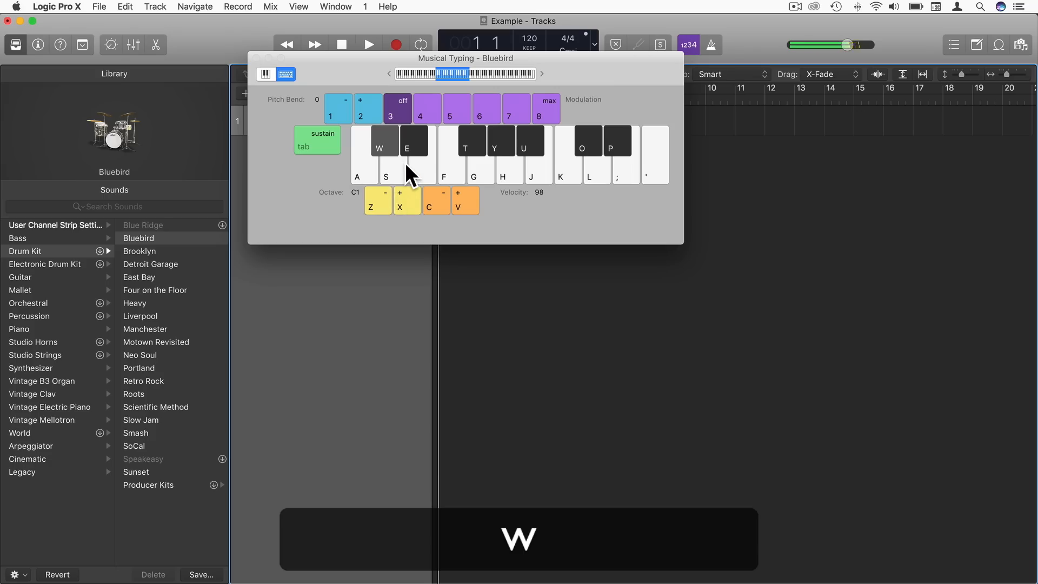
key("w")
key("w")
key("e")
key("e")
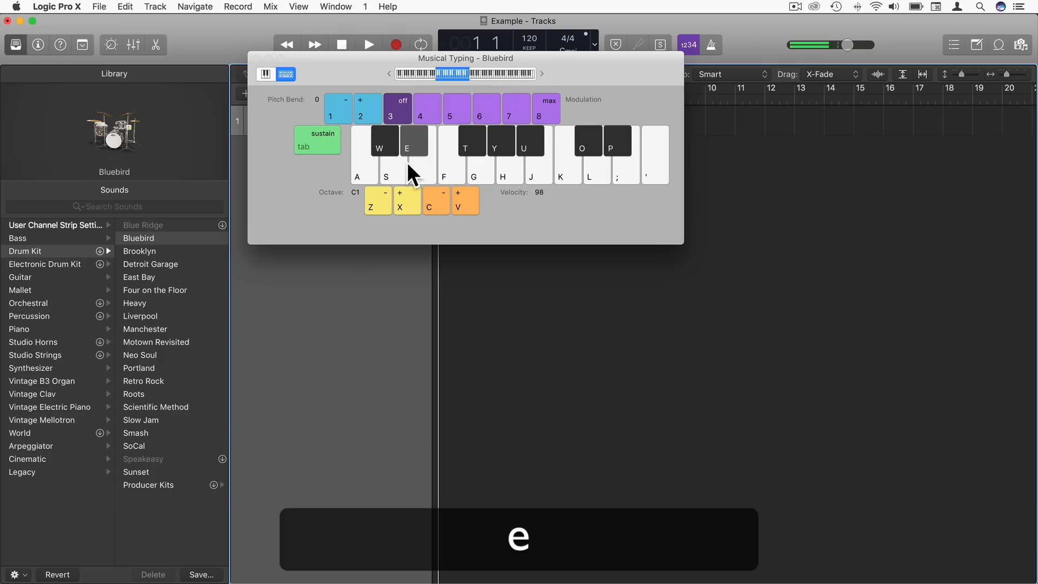
Step: Play D1 and E1 in repeated alternation to compare their two drum sounds
key("d")
key("d")
key("s")
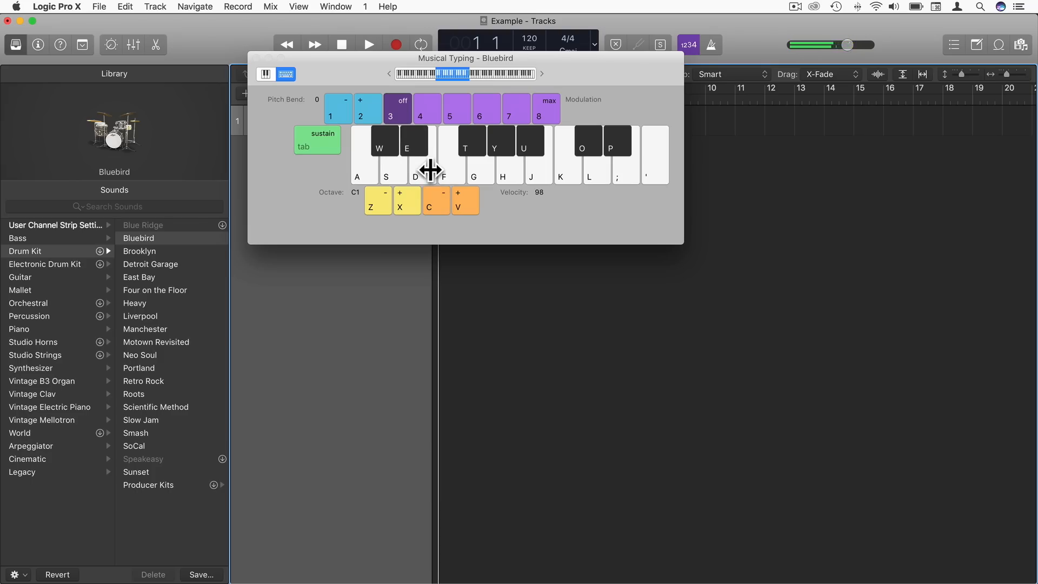
key("s")
key("d")
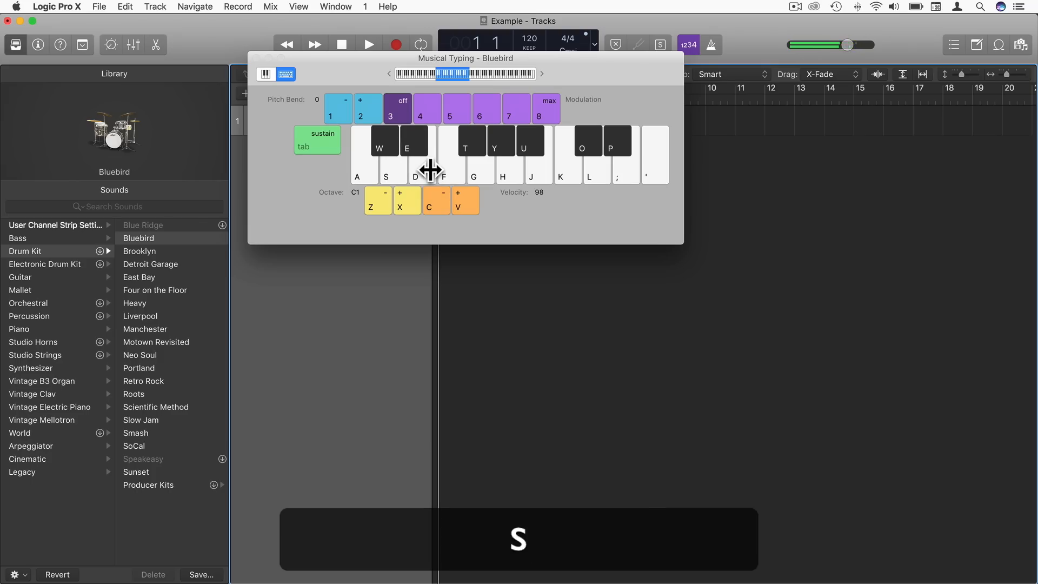
key("s")
key("d")
key("s")
key("d")
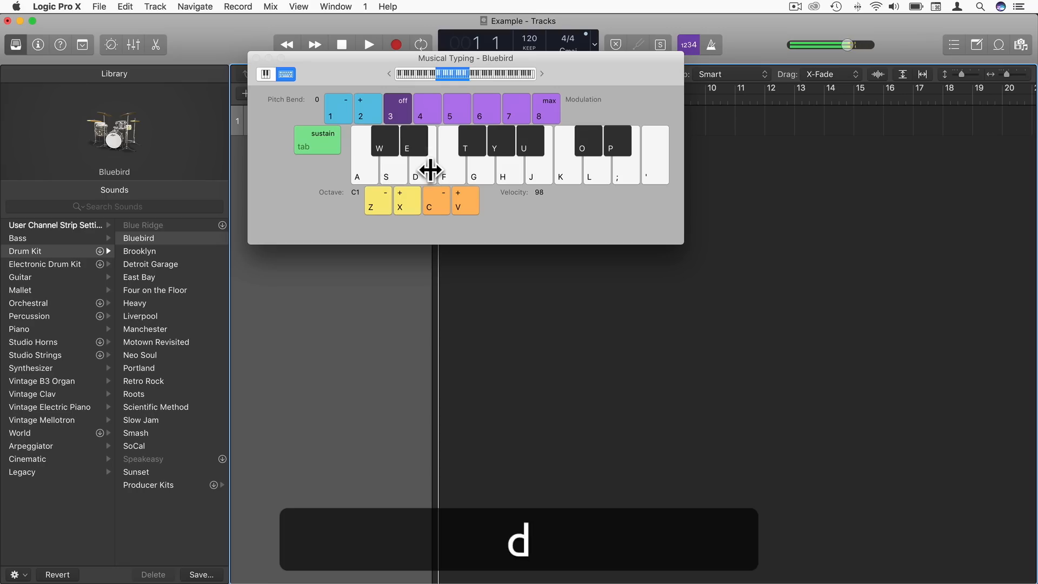
key("s")
key("d")
key("s")
key("d")
key("s")
key("d")
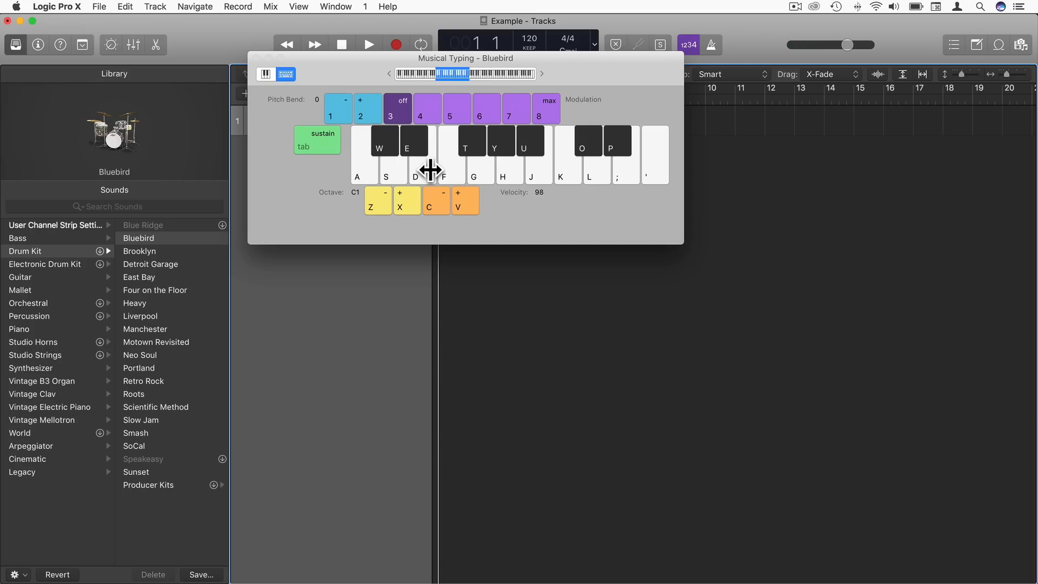
key("s")
key("d")
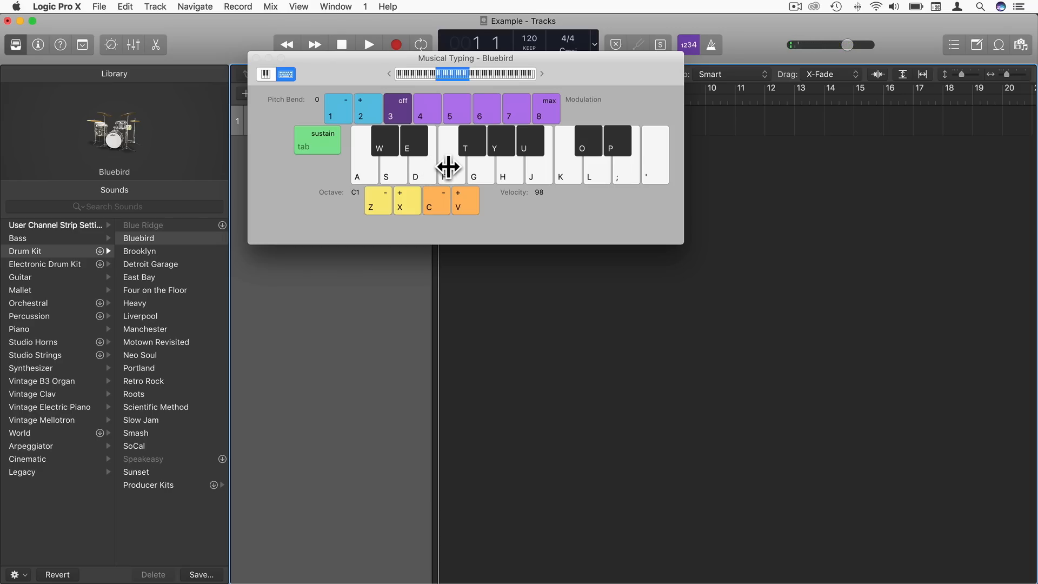
Step: Audition the drum sounds from F1 up to B1, including F#1, G#1 and A#1, and briefly start and stop recording
key("f")
key("g")
key("h")
key("j")
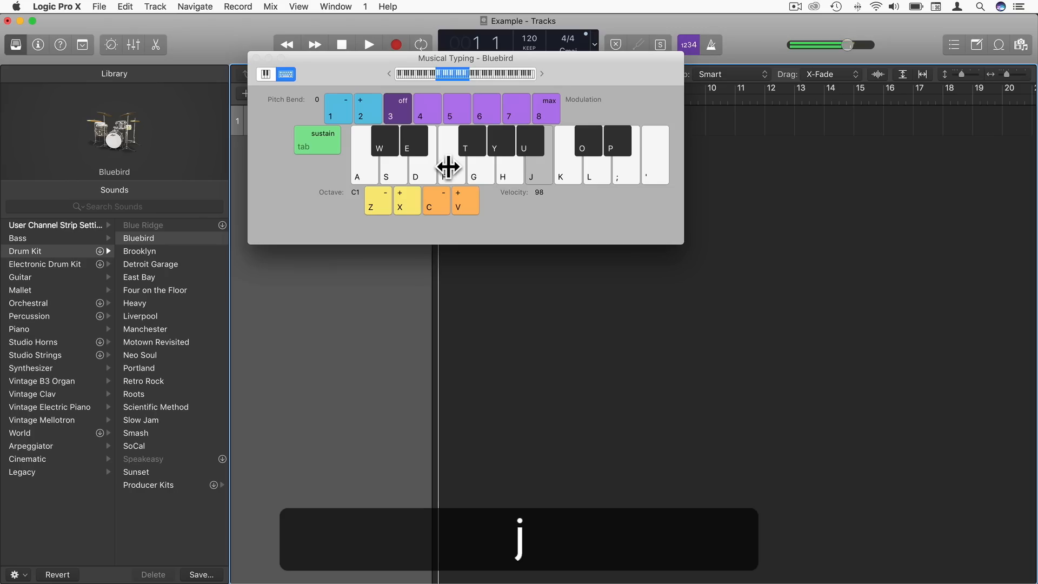
key("h")
key("g")
key("f")
key("g")
key("t")
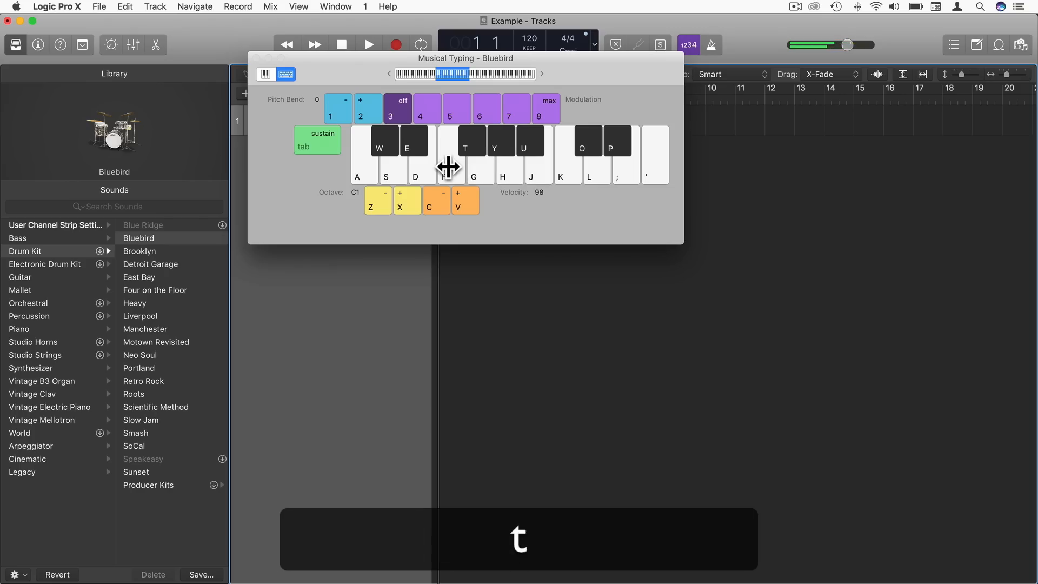
key("t")
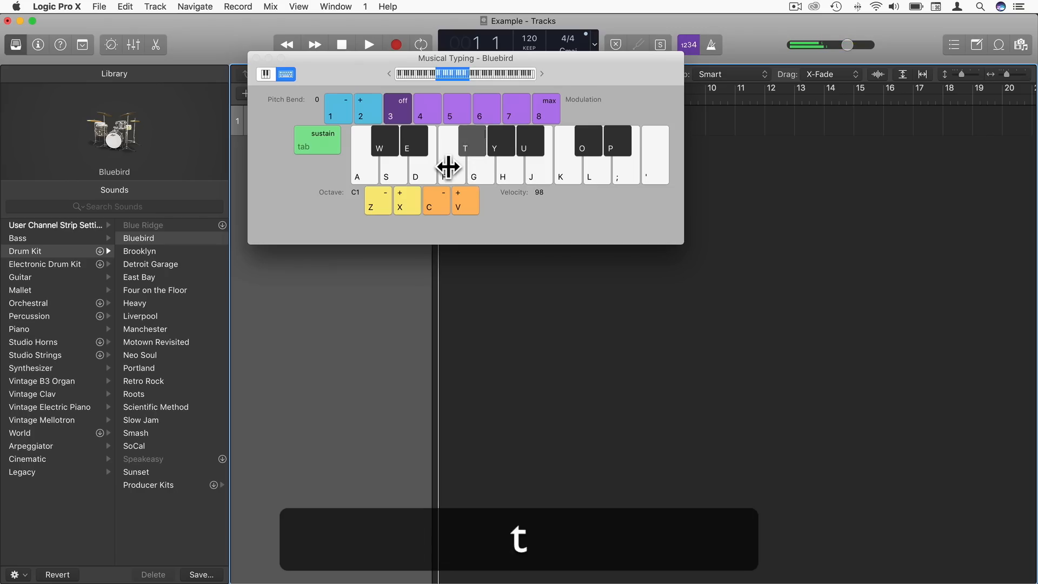
key("y")
key("y")
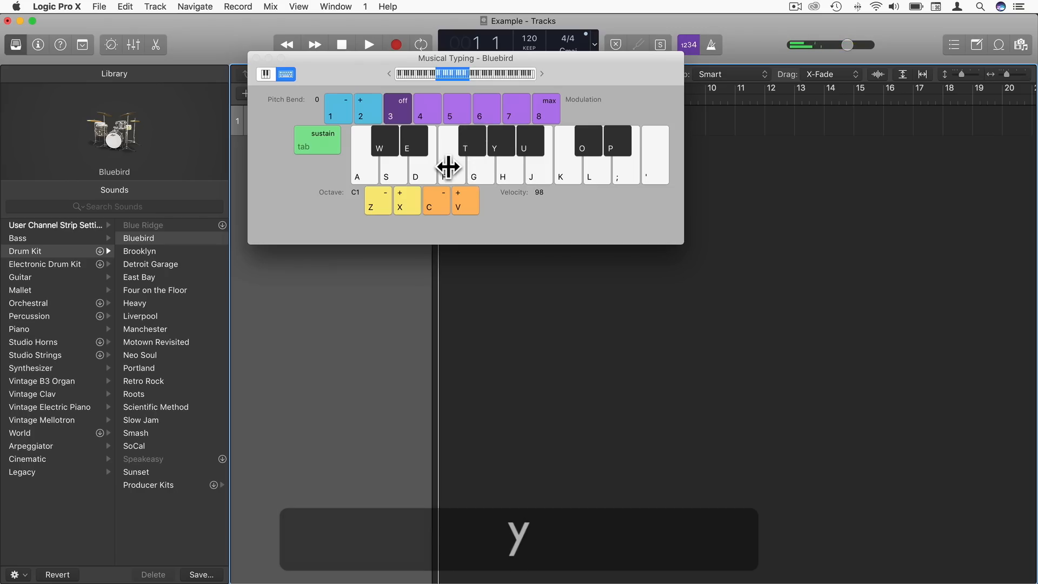
key("u")
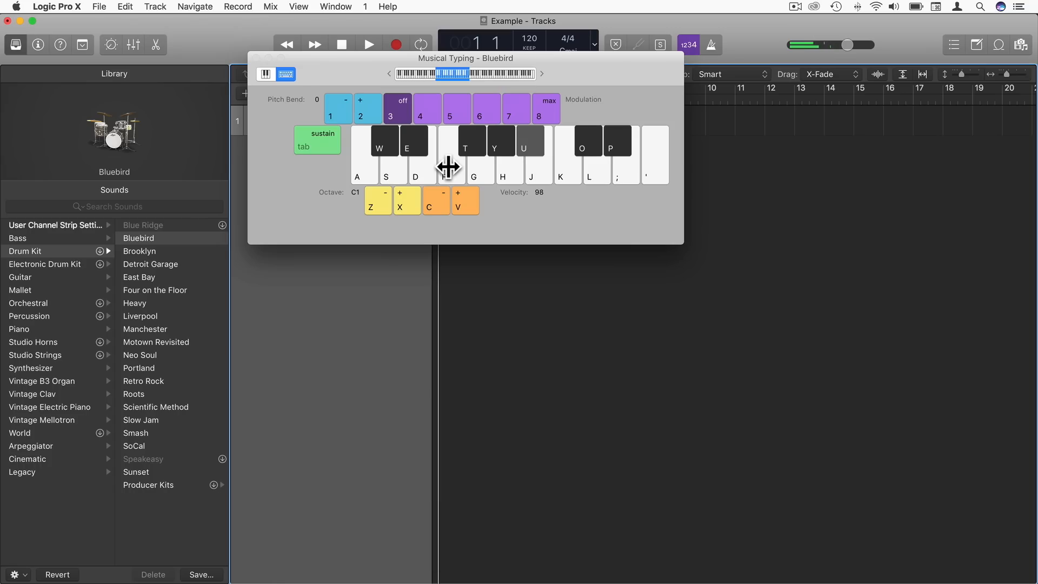
key("r")
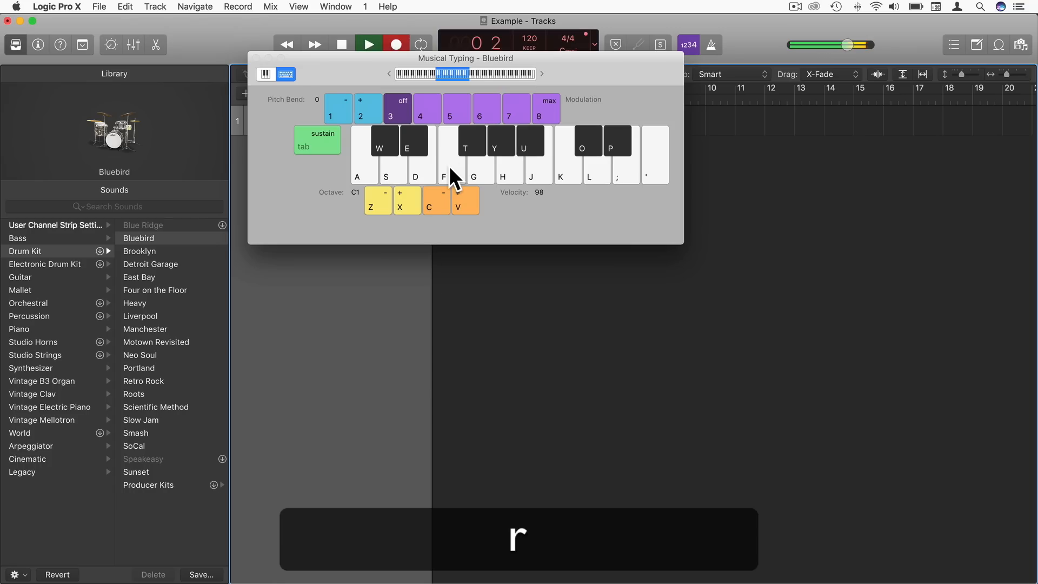
key("space")
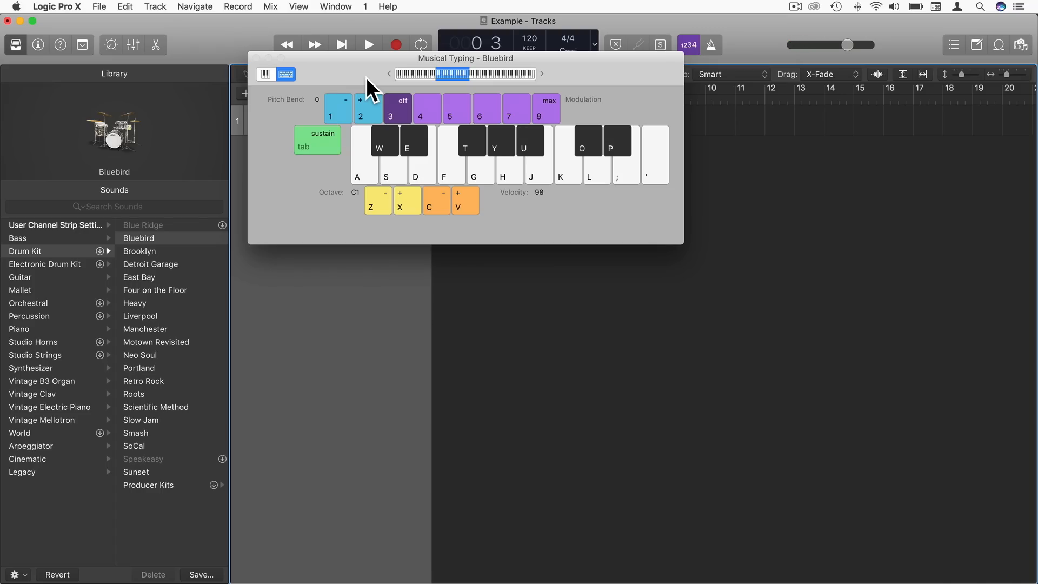
Step: Play a short practice beat on the Bluebird kit combining the C1, F#1 and D1 sounds
key("a")
key("t")
key("t")
key("a")
key("t")
key("s")
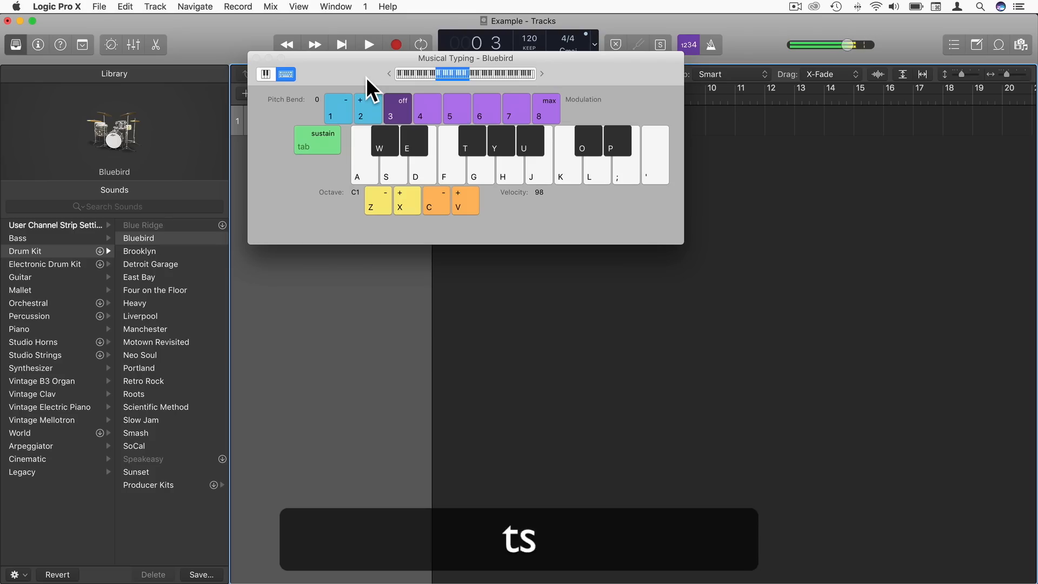
key("t")
key("a")
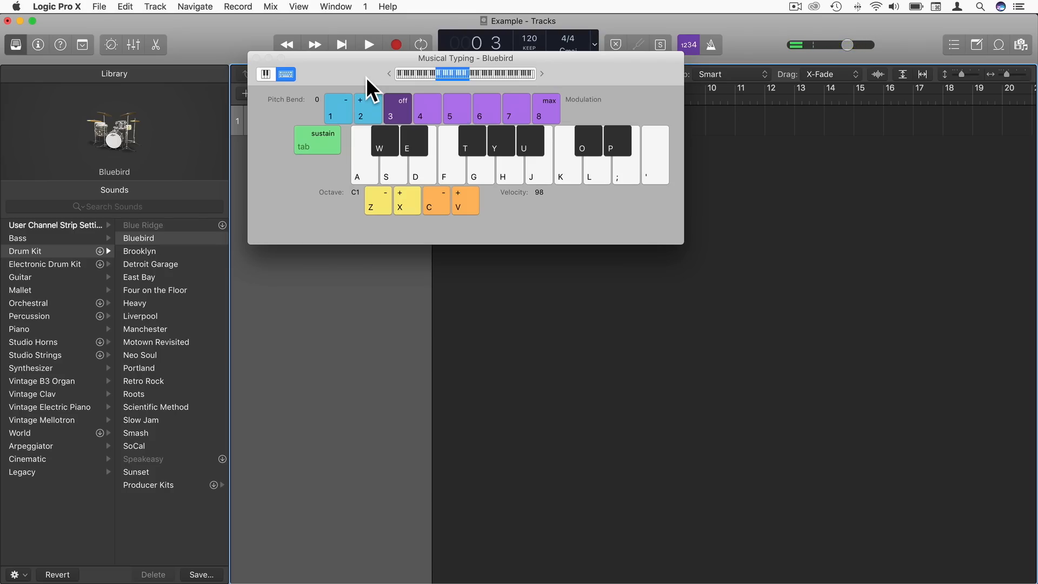
Step: Play C1 and D1 on the Bluebird kit, then repeat C1 in a steady kick pulse
key("a")
key("s")
key("a")
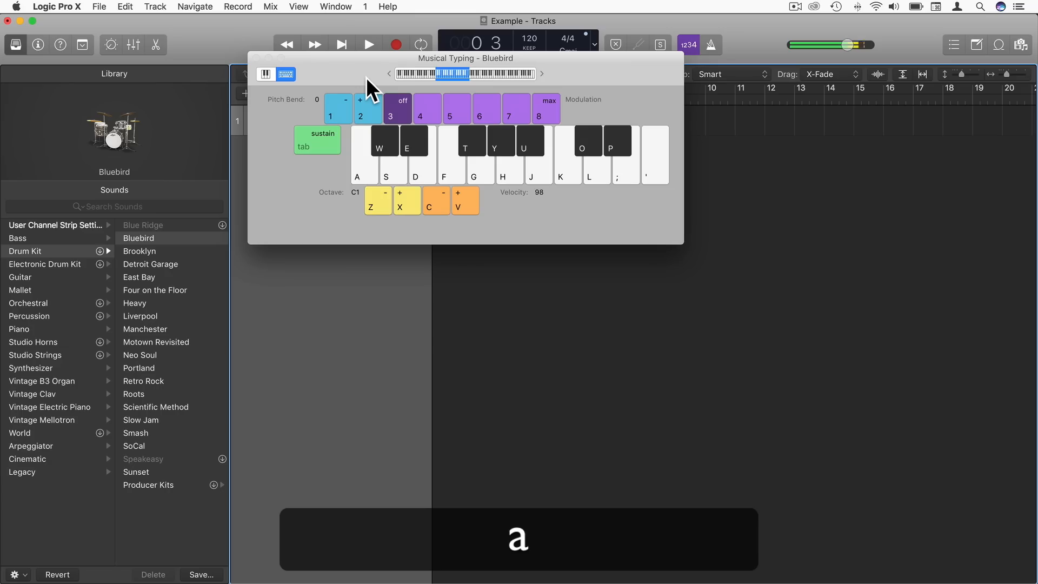
key("a")
key("a")
key("a")
key("a")
key("a")
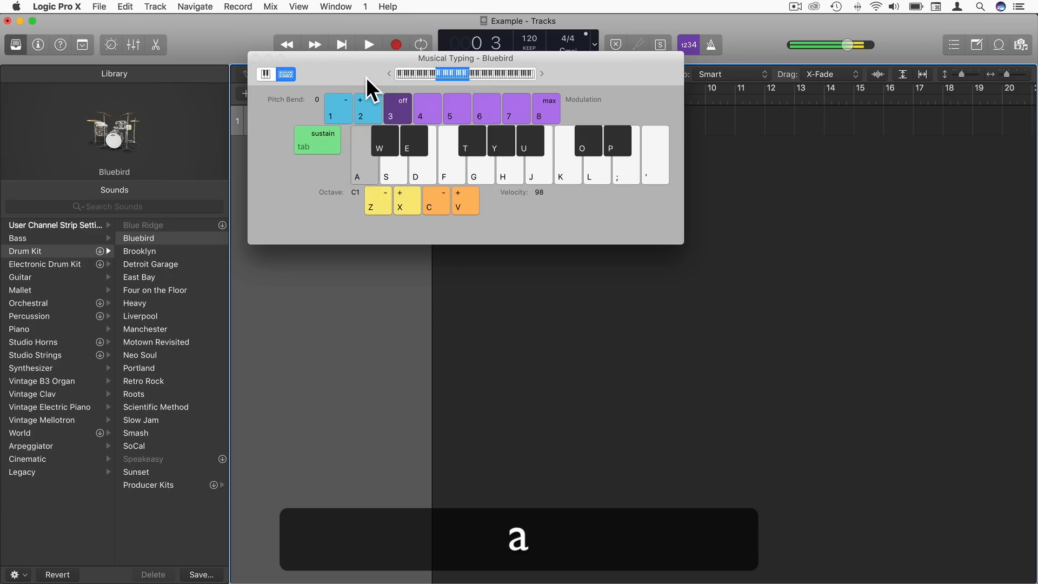
Step: Practise a full beat combining F#1, D1 and C1, ending with fill hits on A#1, G#1 and F1
key("t")
key("t")
key("s")
key("t")
key("t")
key("a")
key("t")
key("s")
key("t")
key("t")
key("a")
key("s")
key("t")
key("a")
key("t")
key("t")
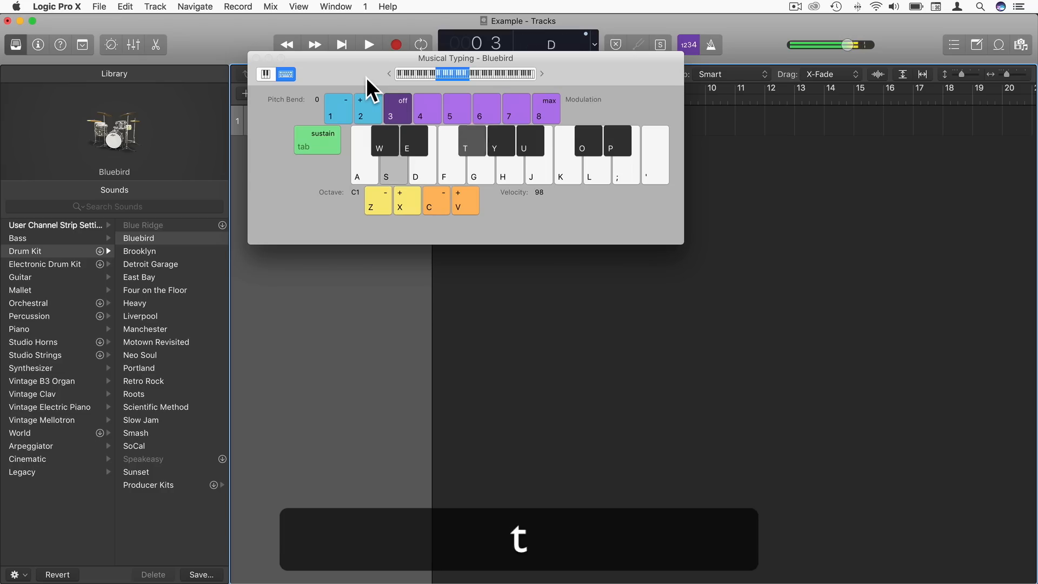
key("u")
key("a")
key("y")
key("t")
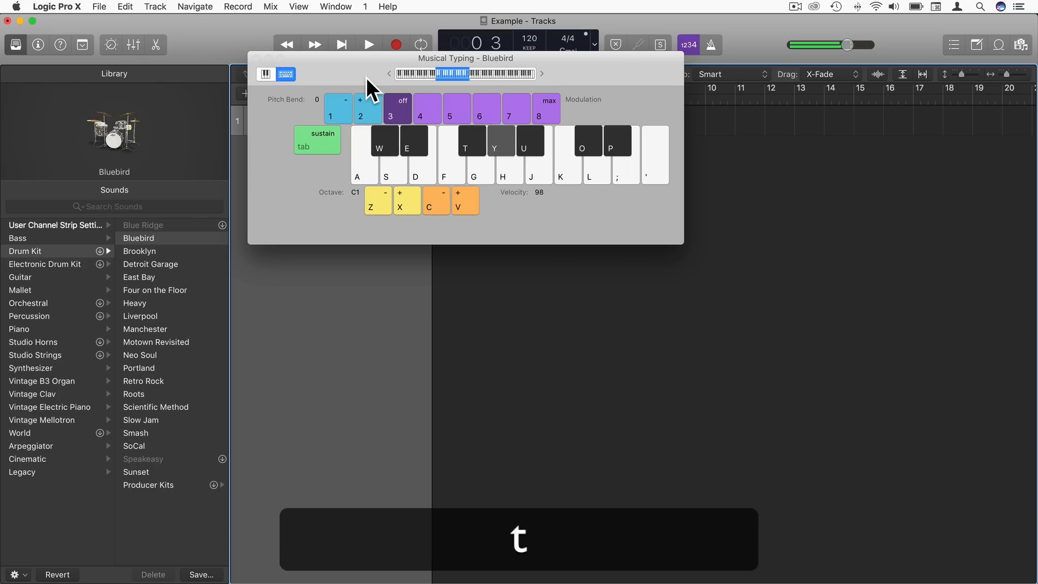
key("f")
Step: Move the Musical Typing window down clear of the Bluebird track header and sound its C1 key
left_click_drag(365, 77, 401, 192)
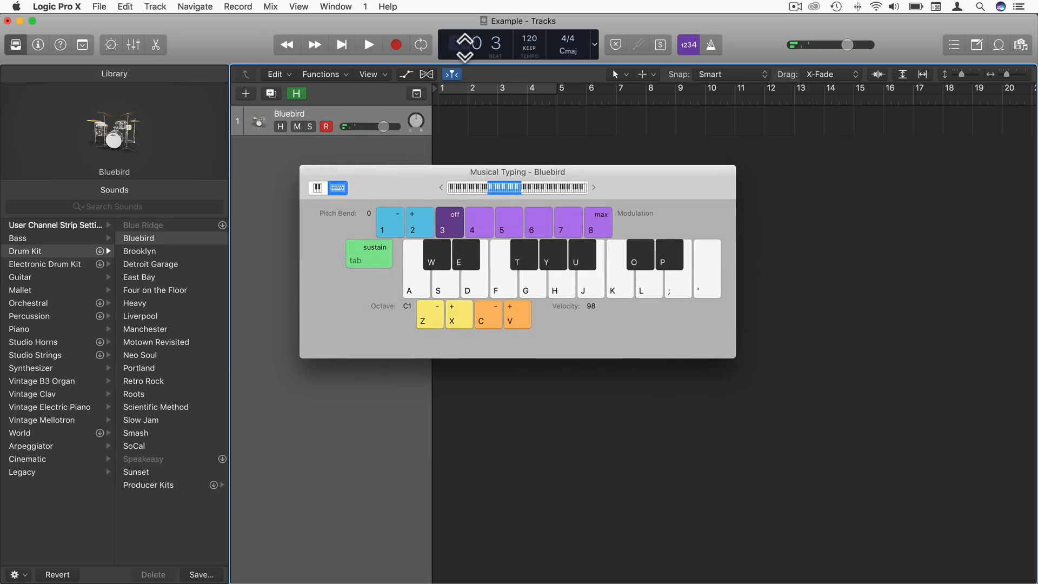
left_click(406, 273)
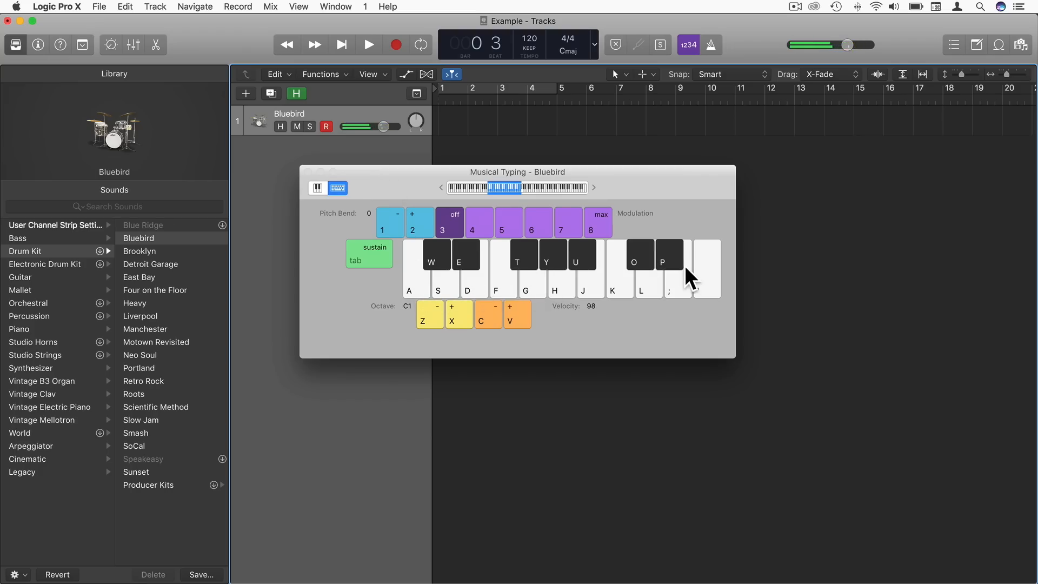
Step: Start and stop a trial recording, turning on the metronome click and returning the playhead to bar 1
left_click(396, 44)
key("r")
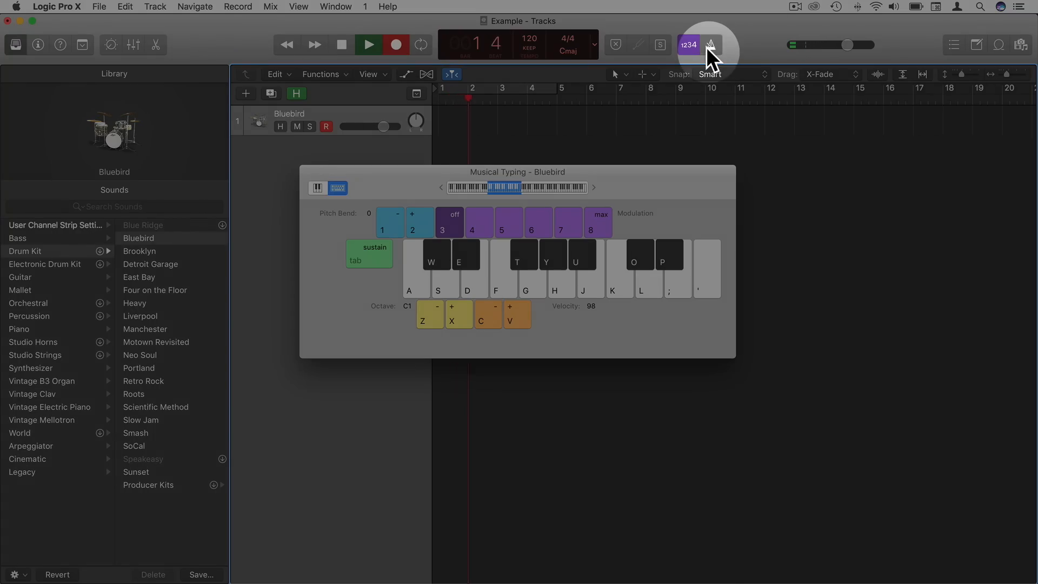
key("space")
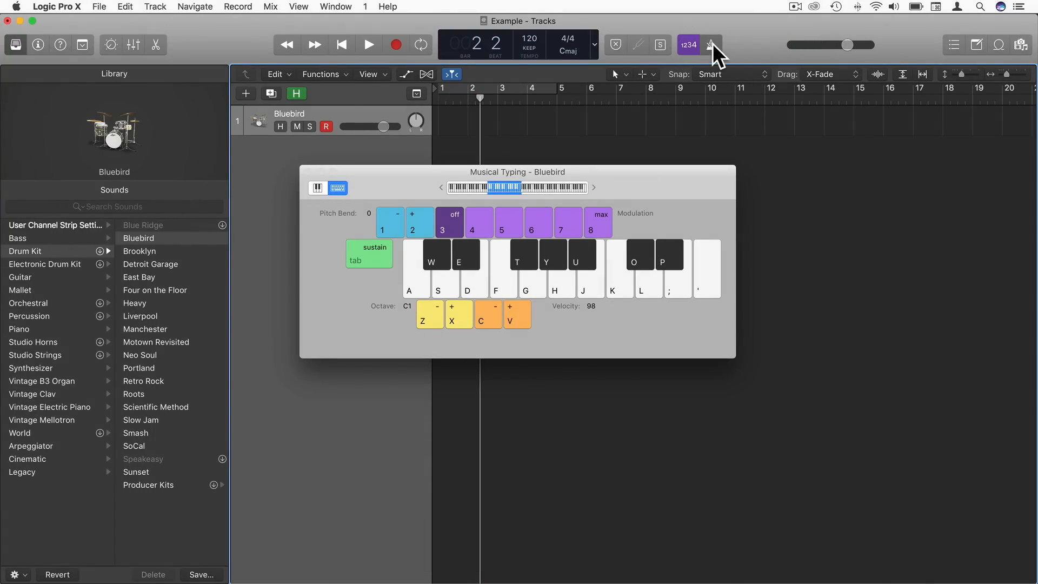
key("Return")
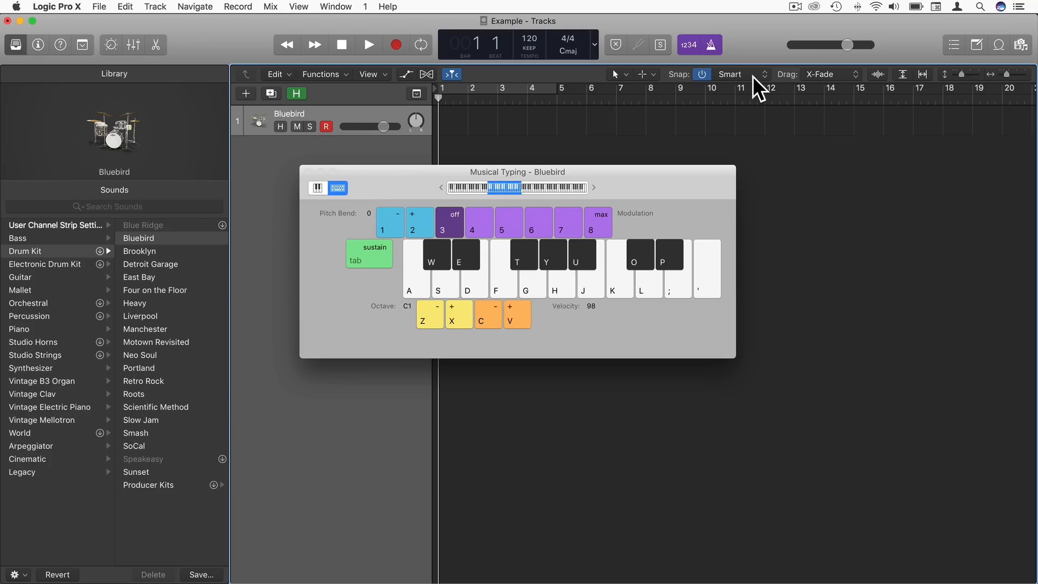
Step: Record a beat with C1, D1, F#1 and G#1 on the Bluebird track from about bar 3 into bar 5
key("r")
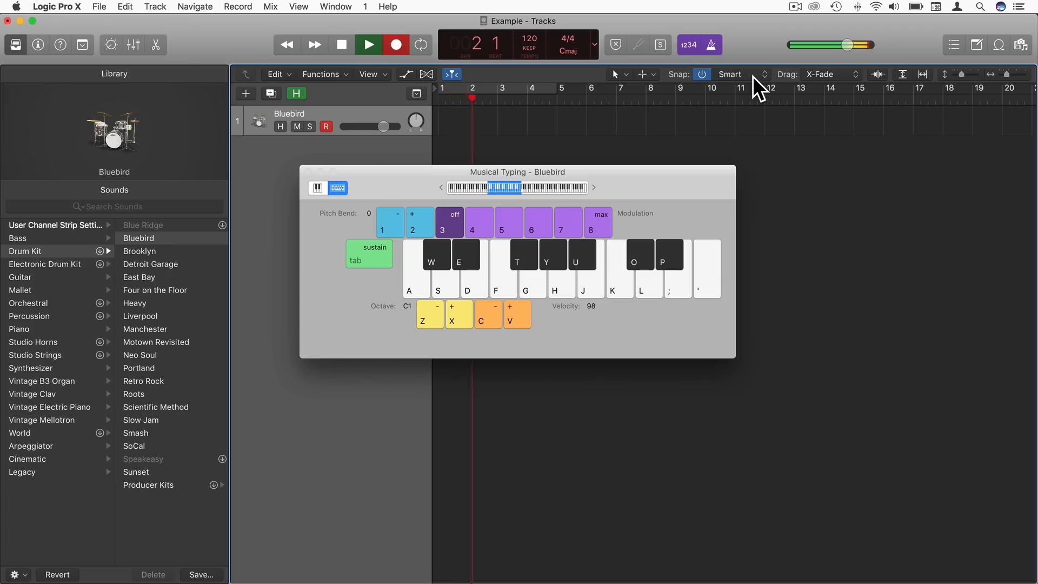
key("a")
key("t")
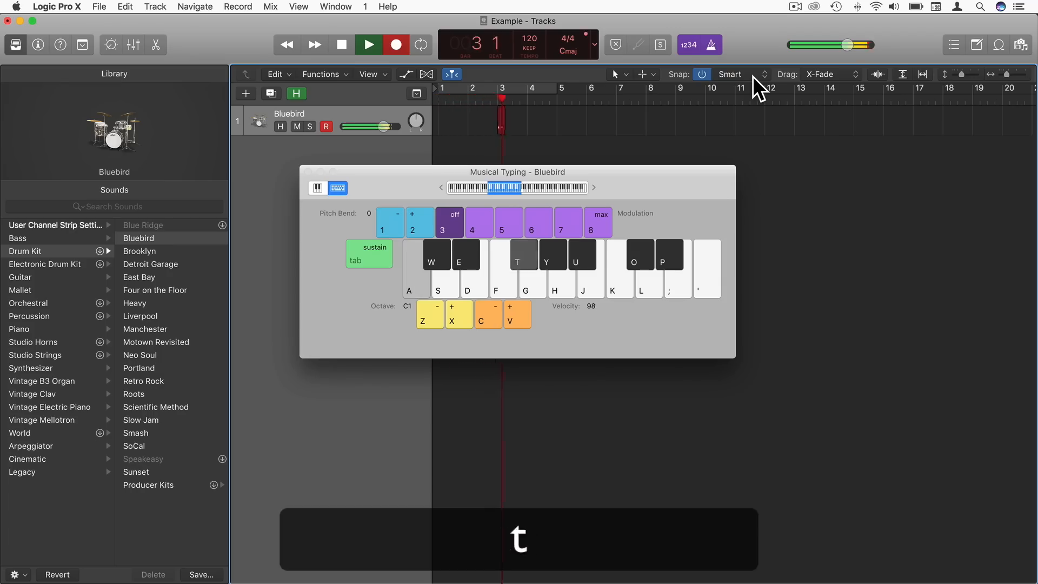
key("s")
key("t")
key("a")
key("t")
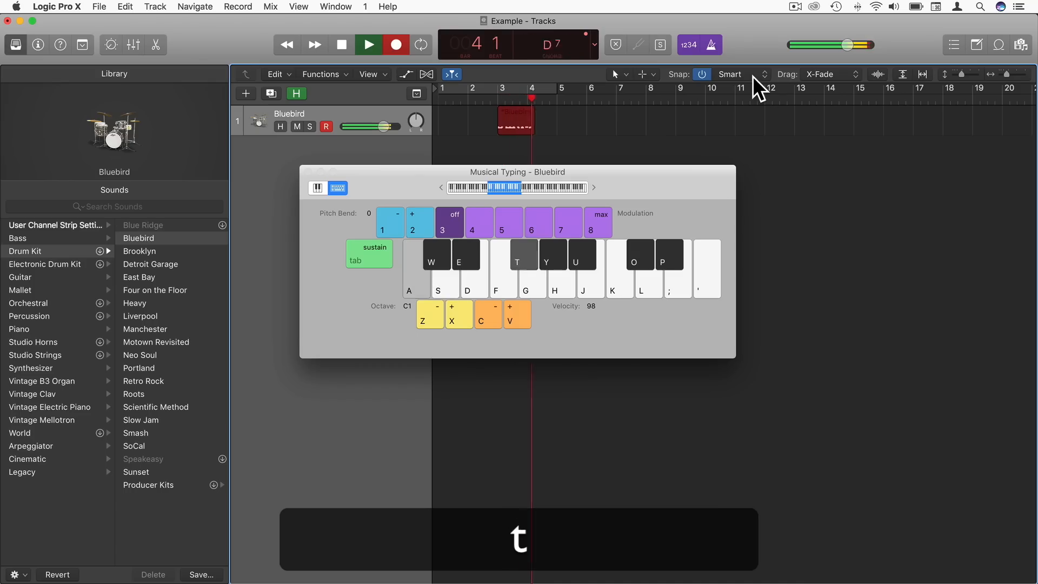
key("s")
key("t")
key("t")
key("a")
key("t")
key("y")
key("a")
key("space")
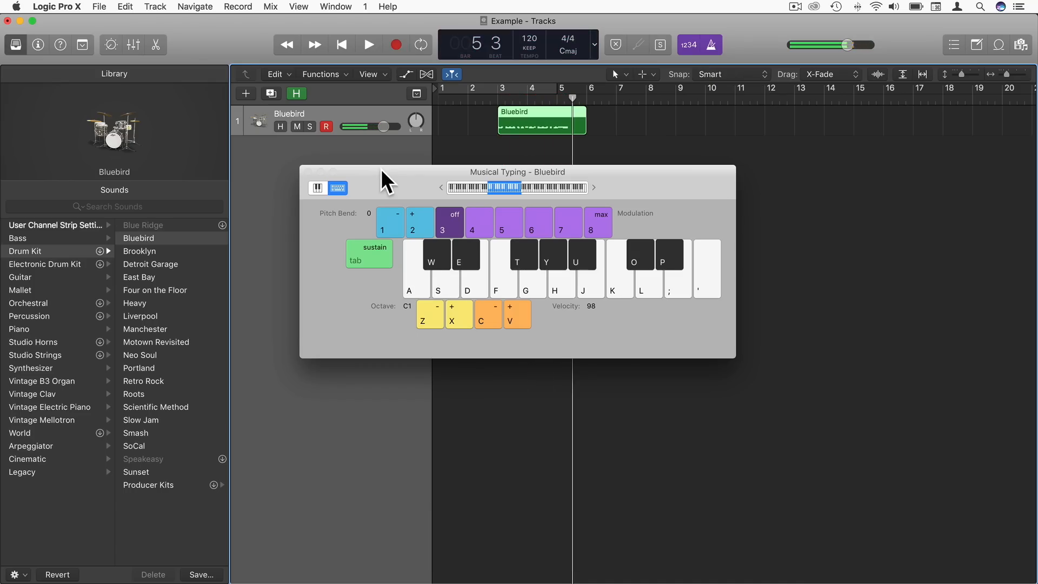
Step: Close Musical Typing and open the recorded Bluebird region in an enlarged Piano Roll editor
left_click(309, 172)
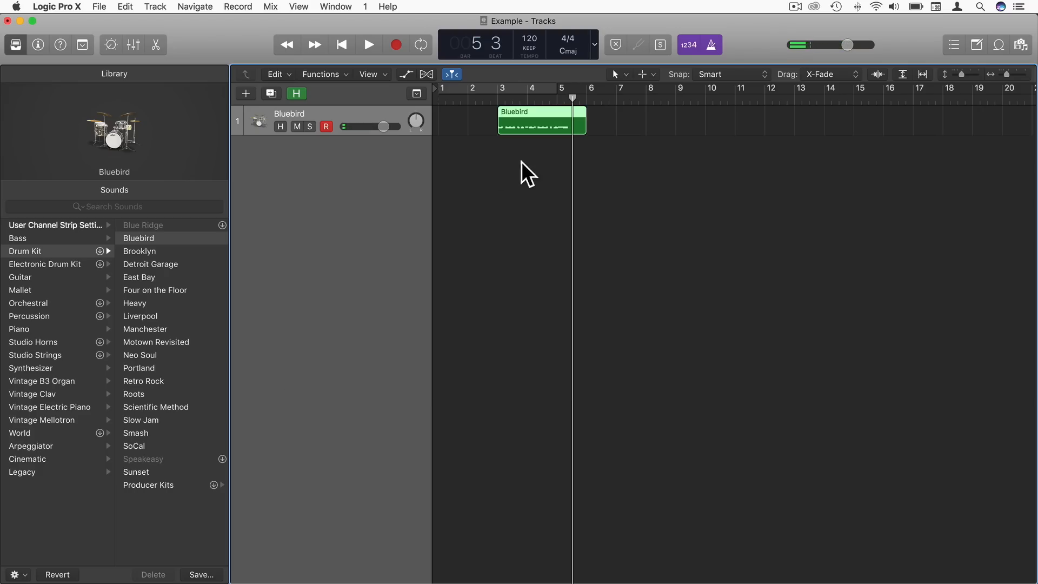
double_click(533, 115)
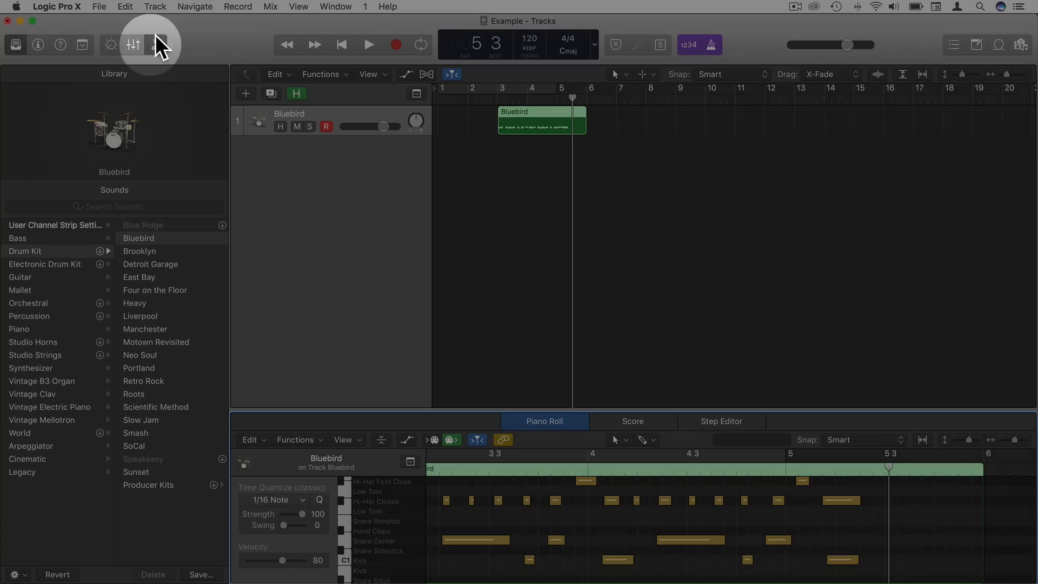
left_click(155, 44)
left_click(154, 44)
left_click(153, 44)
left_click(154, 44)
left_click_drag(461, 409, 440, 121)
scroll(503, 322, "up", 3)
scroll(503, 322, "up", 3)
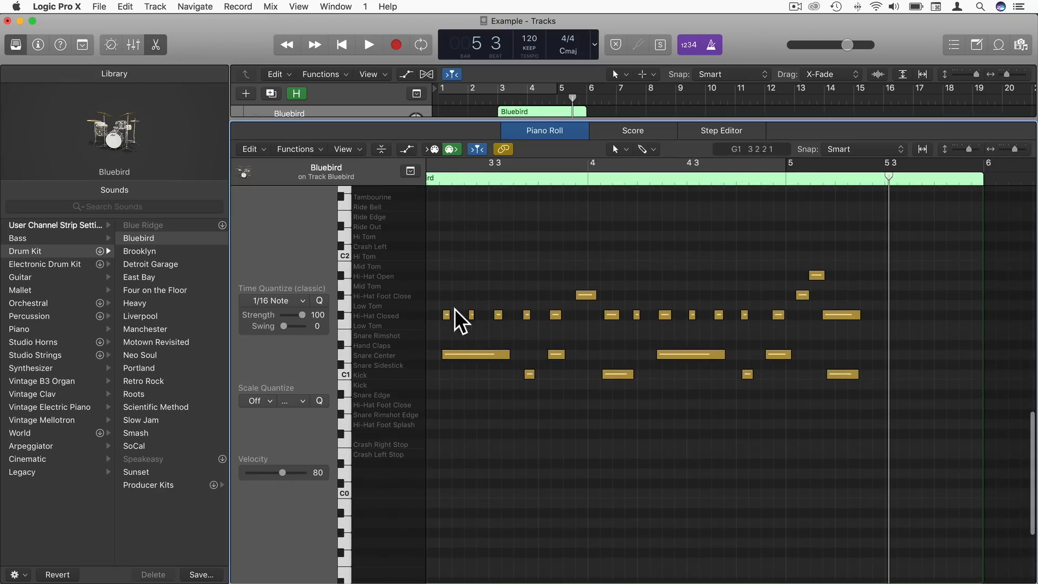
Step: Audition the recorded closed hi-hat, snare, foot-close hi-hat and kick notes one by one in the Piano Roll
left_click(445, 315)
left_click(463, 353)
left_click(471, 315)
left_click(498, 314)
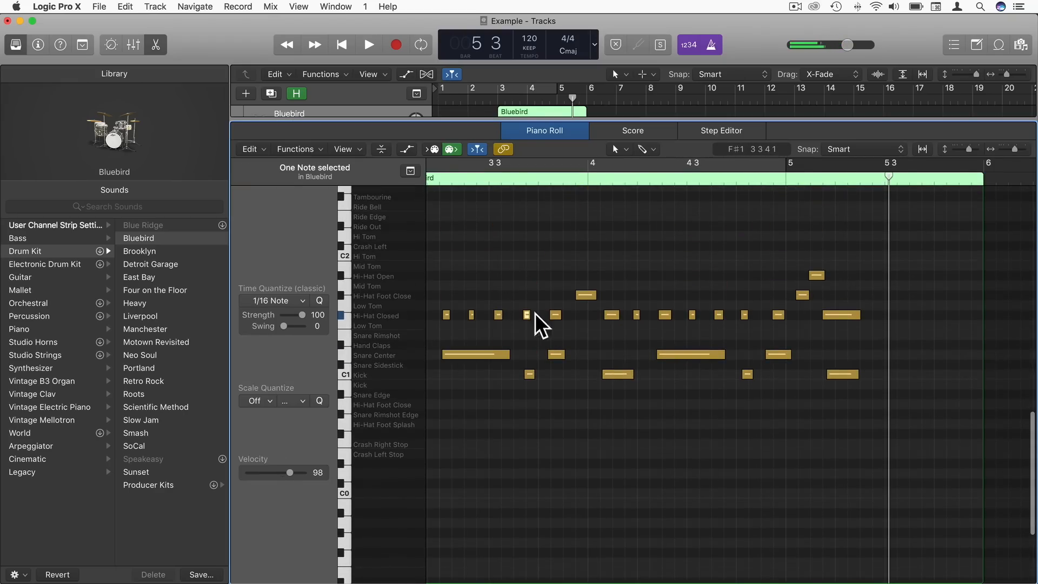
left_click(586, 295)
left_click(605, 315)
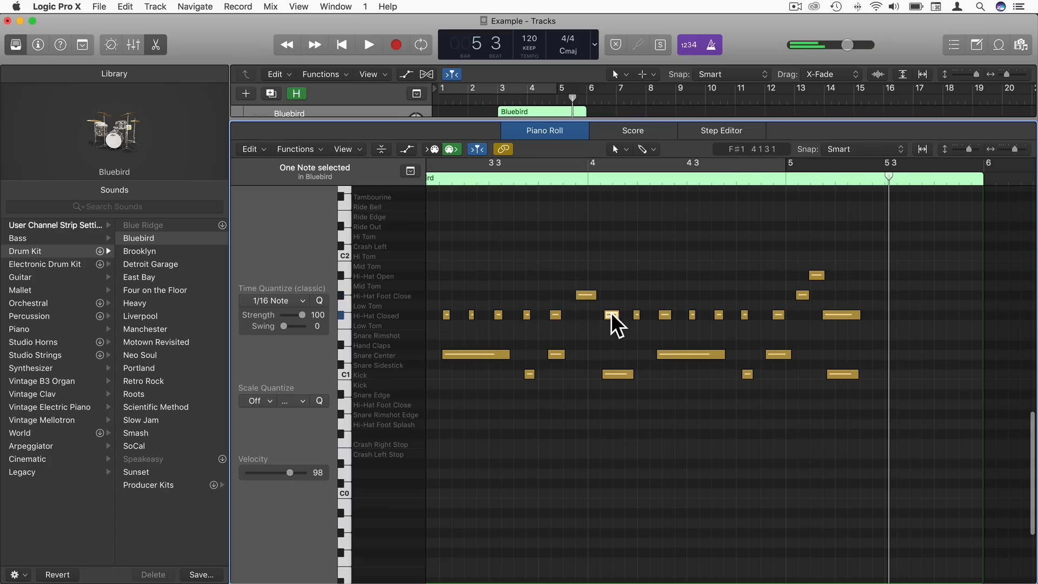
left_click(614, 374)
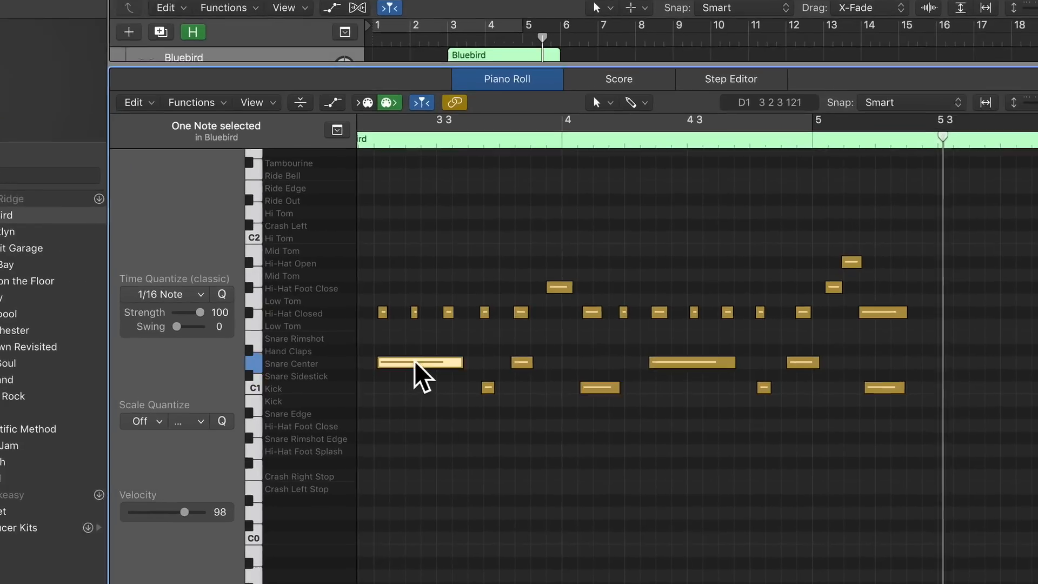
Step: Audition the individual Snare Center and Kick notes across bars 3 and 4 to check their timing
left_click(523, 375)
left_click(482, 371)
left_click(564, 402)
left_click(691, 371)
left_click(361, 371)
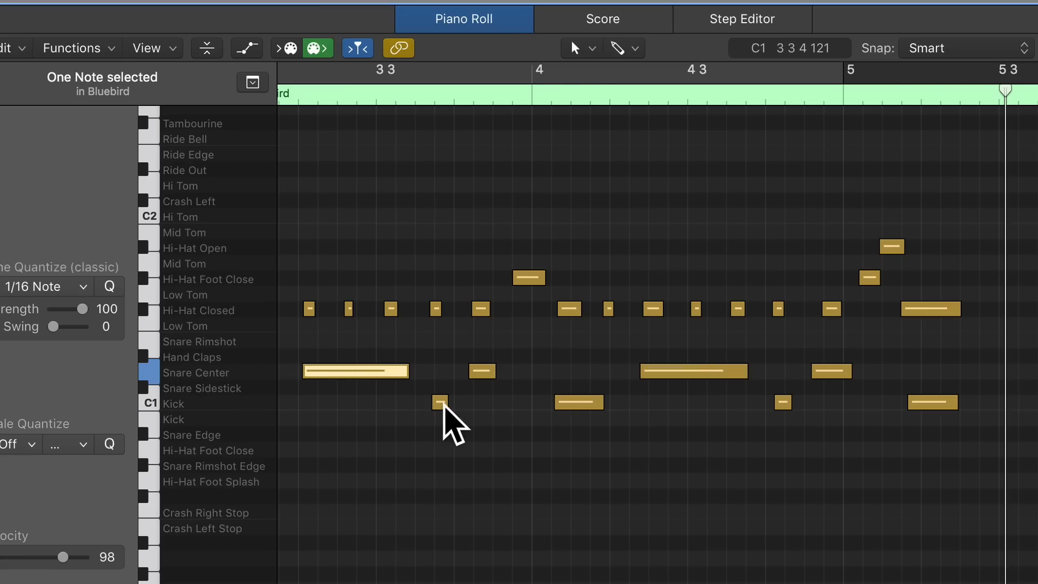
left_click(441, 403)
left_click(780, 430)
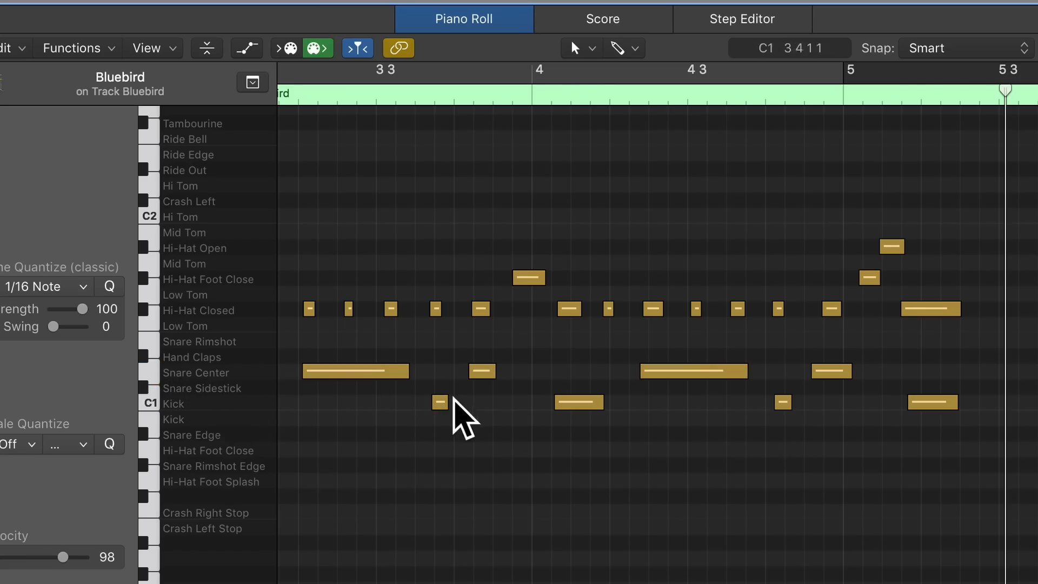
Step: Move bar 3's second kick to about beat 4 and its first, long snare note onto about beat 2
scroll(453, 398, "left", 5)
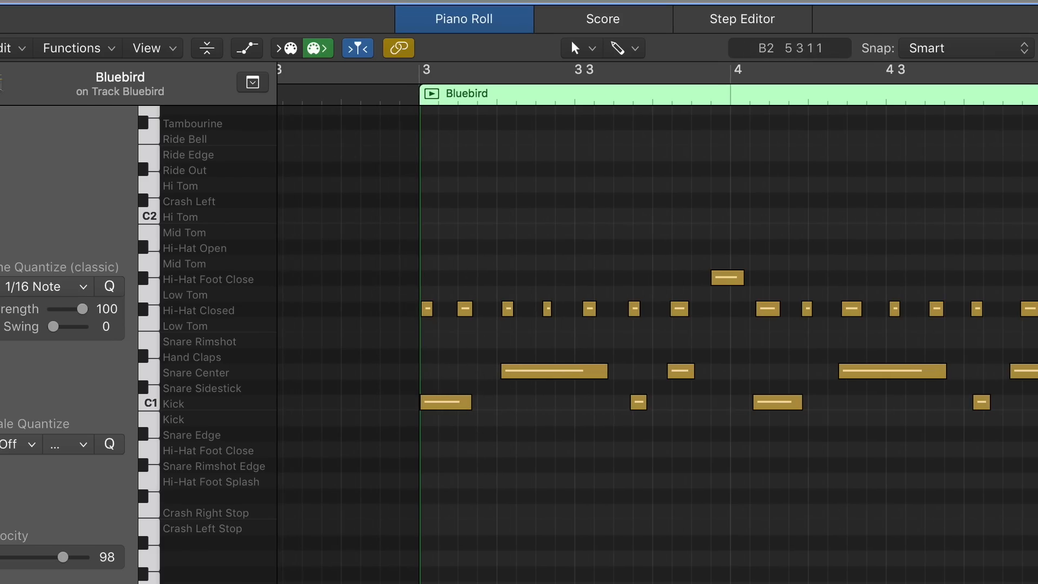
key("super+Right")
key("super+Right")
key("super+Right")
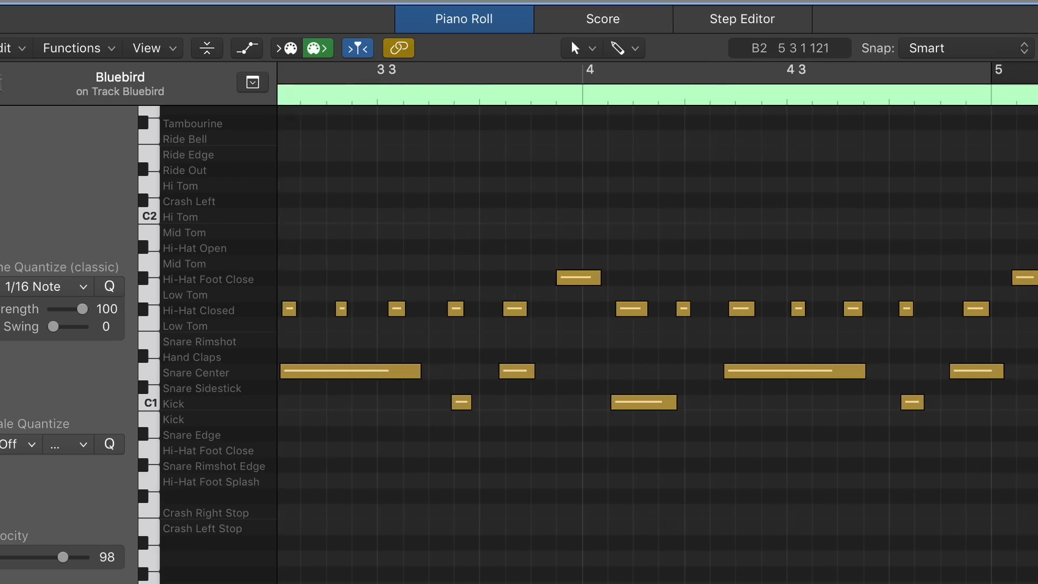
scroll(905, 378, "left", 4)
scroll(906, 396, "left", 2)
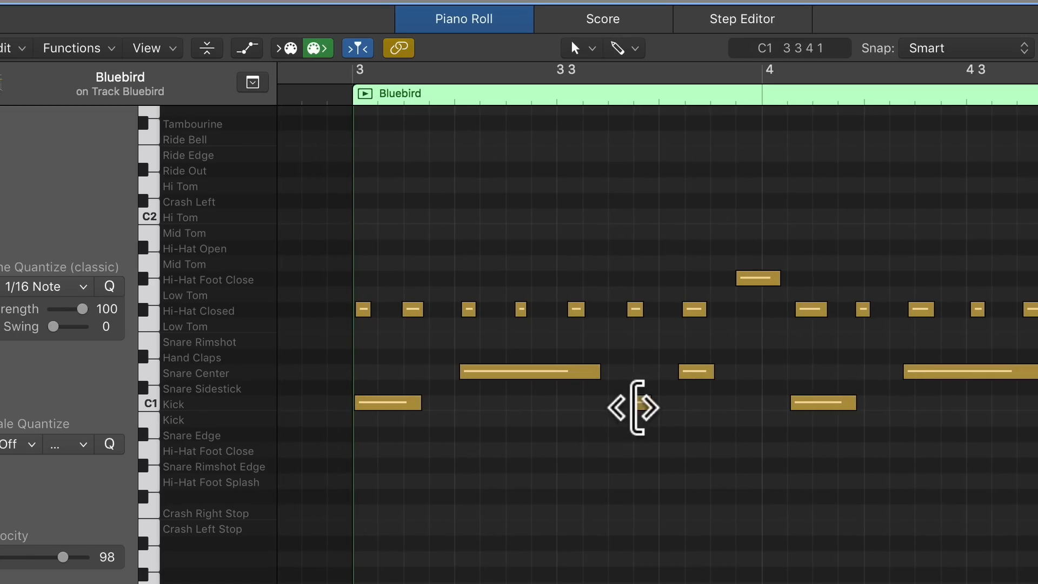
left_click_drag(639, 404, 669, 408)
mouse_move(508, 370)
left_mouse_down()
mouse_move(537, 268)
mouse_move(510, 399)
mouse_move(526, 373)
left_mouse_up()
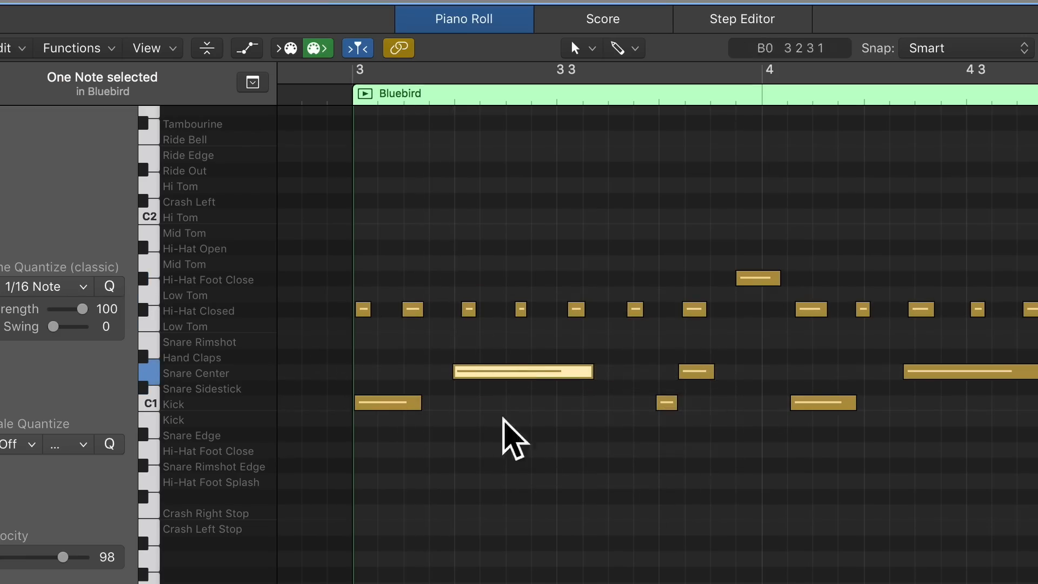
Step: Reposition bar 3's two kicks at about 3 1 3 and 3 3 1, and its second snare at about 3 4 3
scroll(511, 427, "right", 5)
scroll(508, 402, "left", 5)
left_click_drag(405, 403, 460, 404)
left_click_drag(701, 403, 596, 405)
left_click(523, 371)
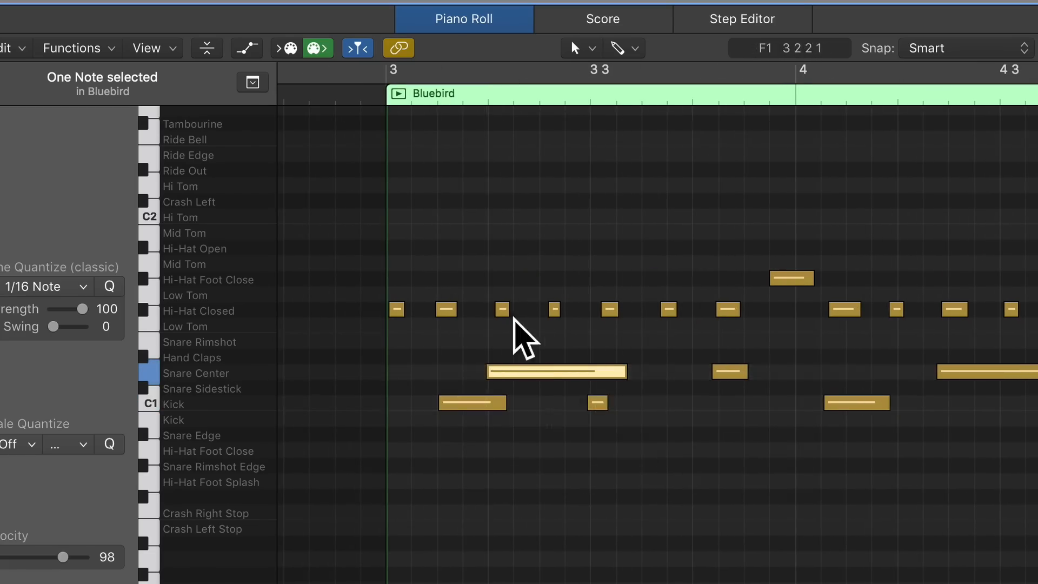
left_click_drag(726, 367, 756, 368)
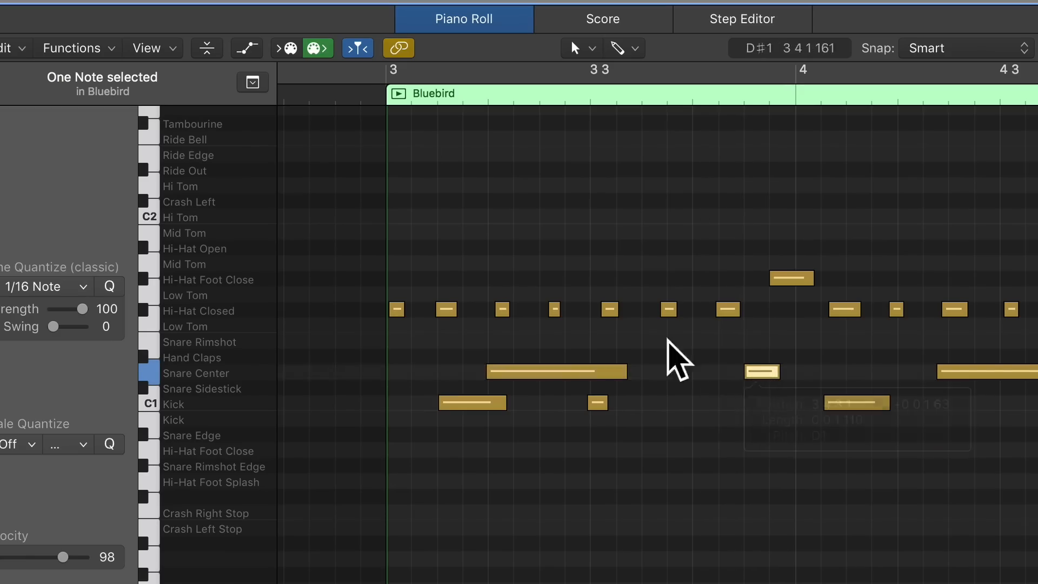
Step: Play back the edited beat from just before bar 3 and stop in bar 4
left_click(356, 96)
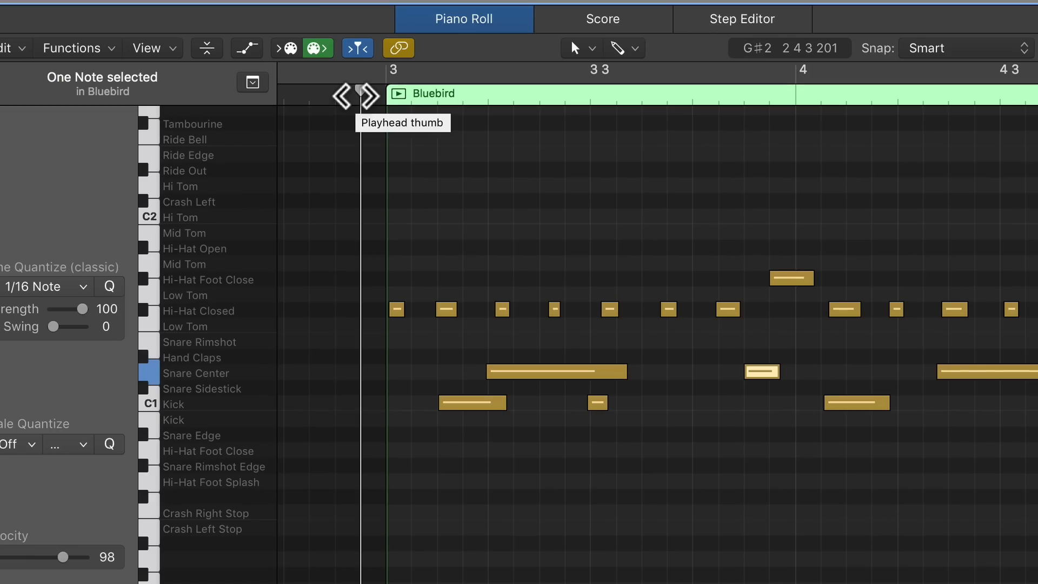
key("space")
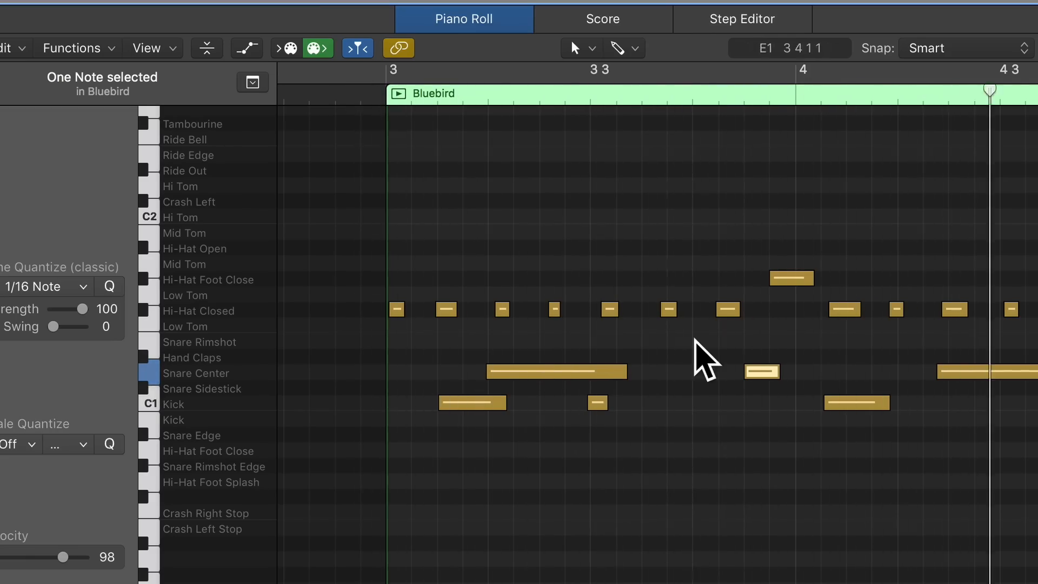
key("space")
Step: Move the first kick note of bar 3 and the first kick note of bar 4 onto their downbeats
left_click_drag(556, 402, 502, 405)
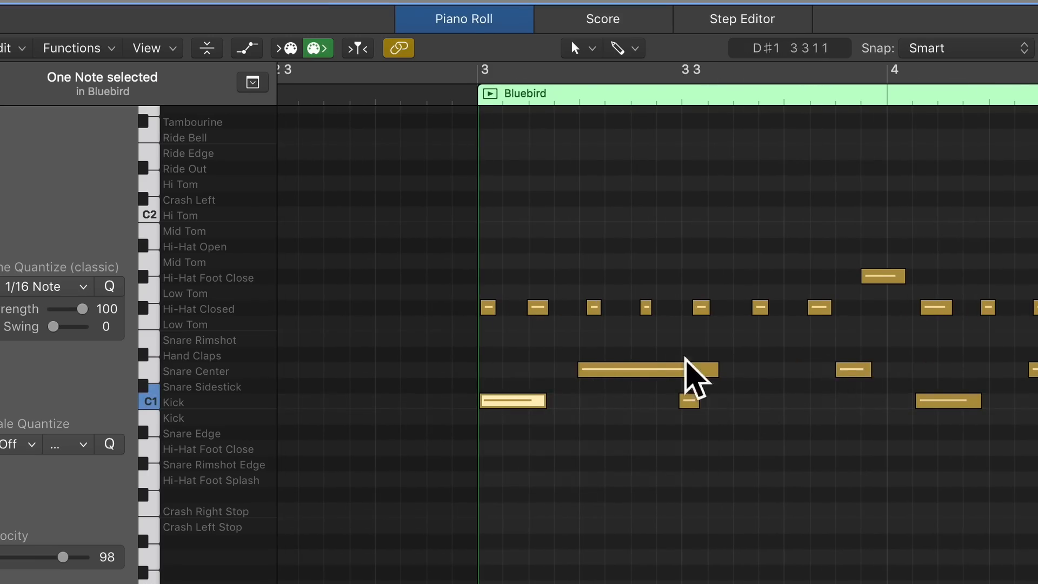
scroll(633, 352, "right", 3)
scroll(634, 350, "right", 1)
left_click_drag(755, 400, 725, 371)
Step: Shift bar 4's long snare to 4 2 3 9, its second kick to about 4 4 1 and its last snare to 4 4 3 5
scroll(709, 373, "right", 3)
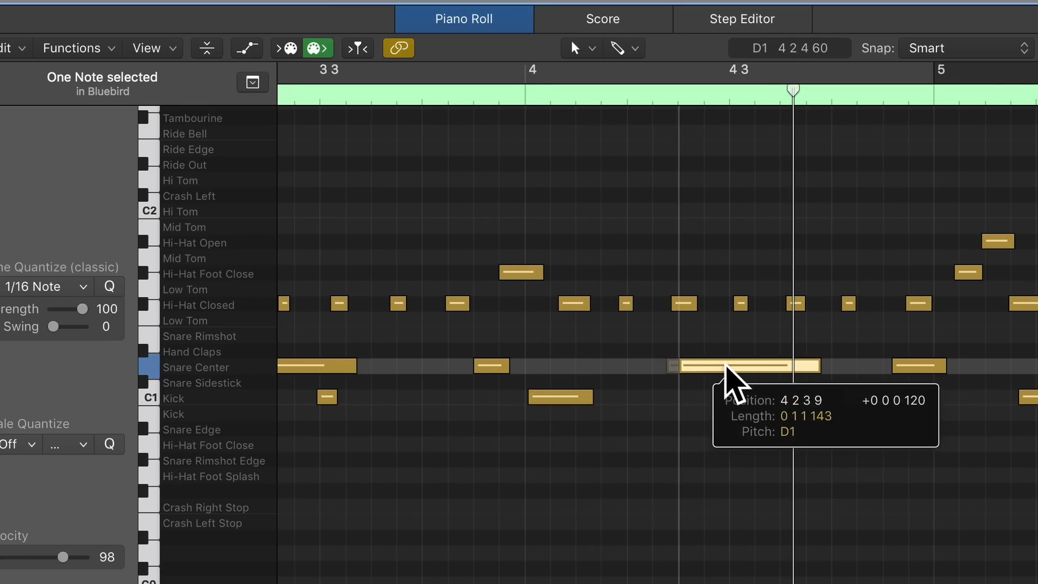
left_click_drag(857, 397, 839, 398)
mouse_move(911, 367)
left_mouse_down()
mouse_move(952, 367)
mouse_move(889, 369)
mouse_move(902, 370)
left_mouse_up()
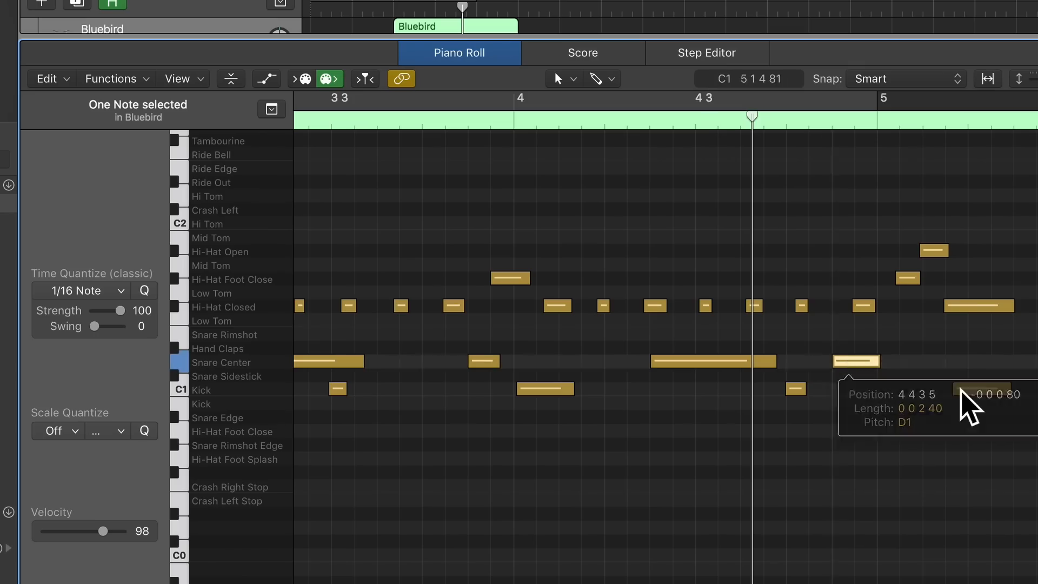
Step: Delete the four notes past bar 5 and quantize all remaining notes to 1/16 Note
left_click_drag(1012, 496, 913, 244)
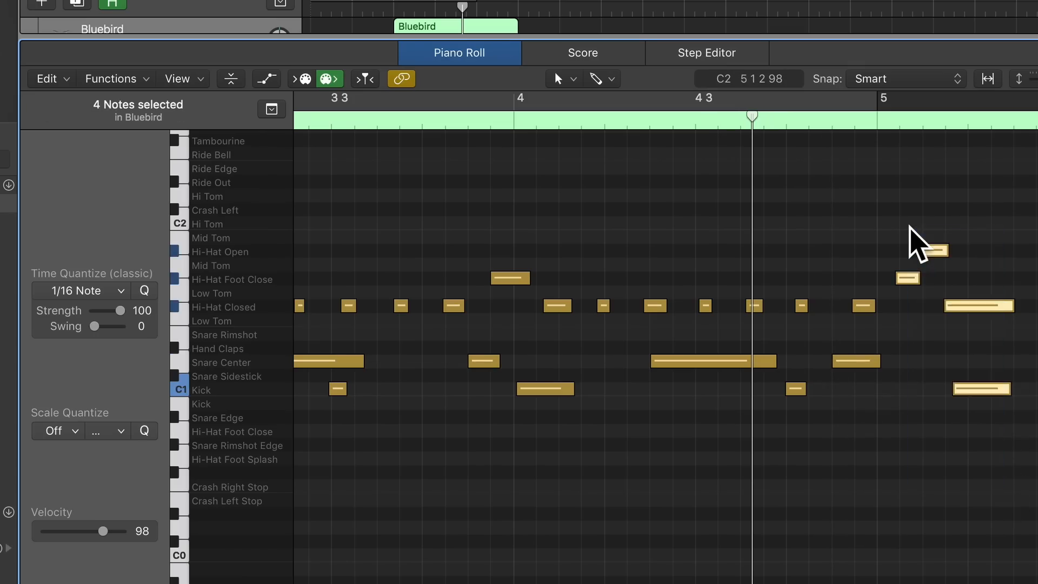
scroll(683, 514, "left", 5)
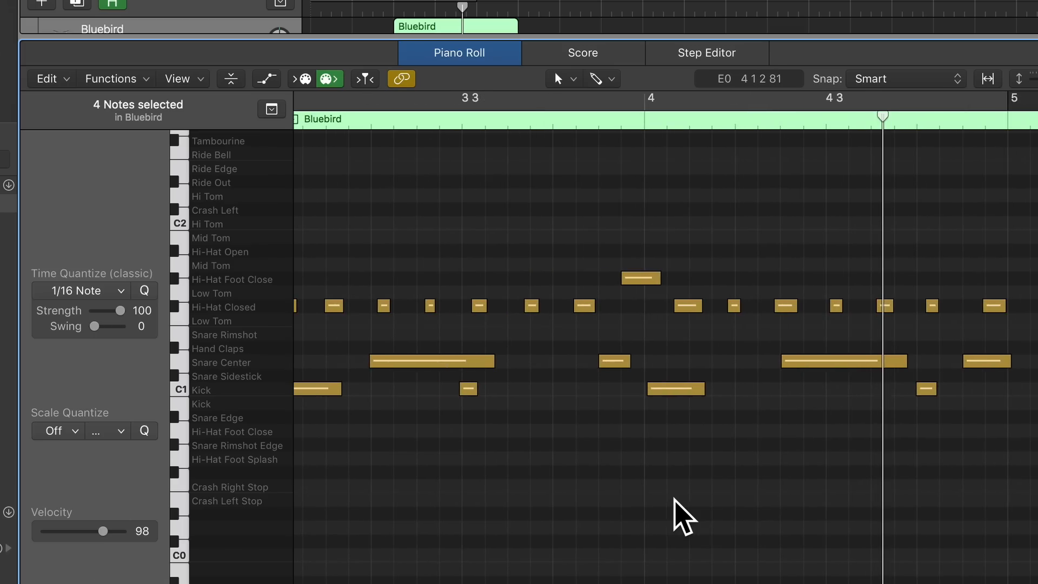
key("super+a")
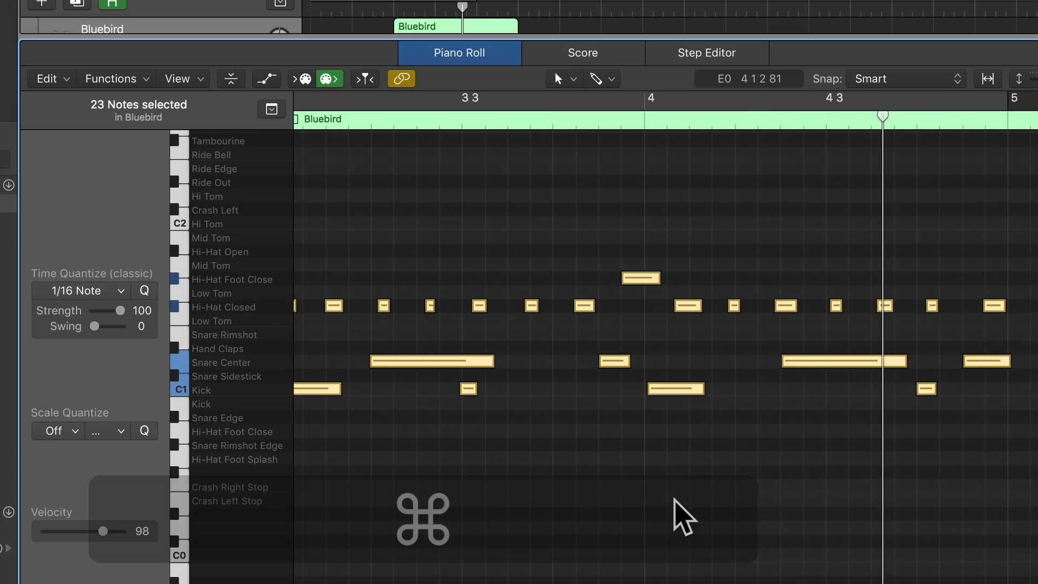
key("q")
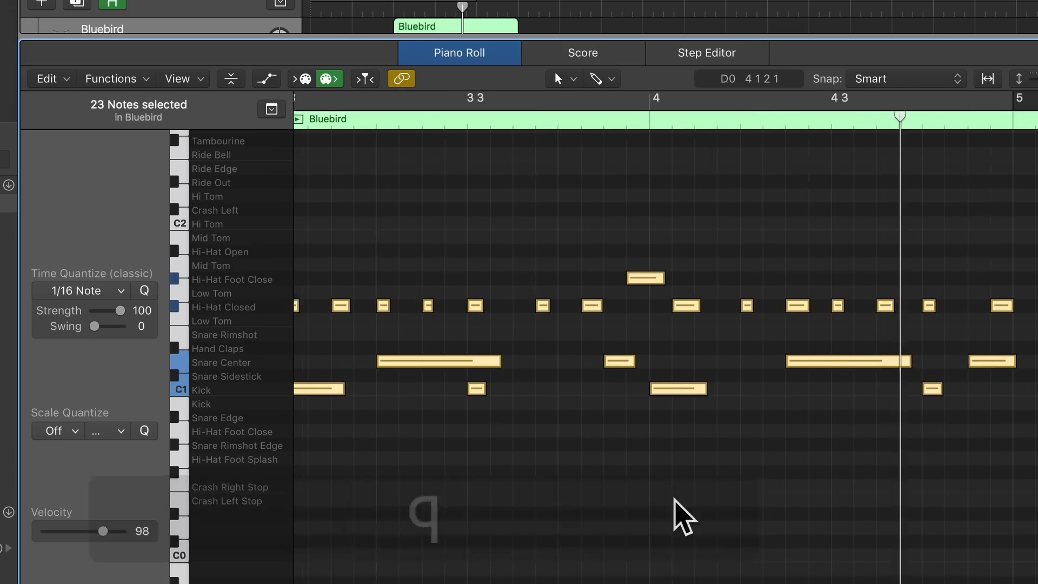
scroll(637, 511, "left", 5)
scroll(735, 327, "right", 3)
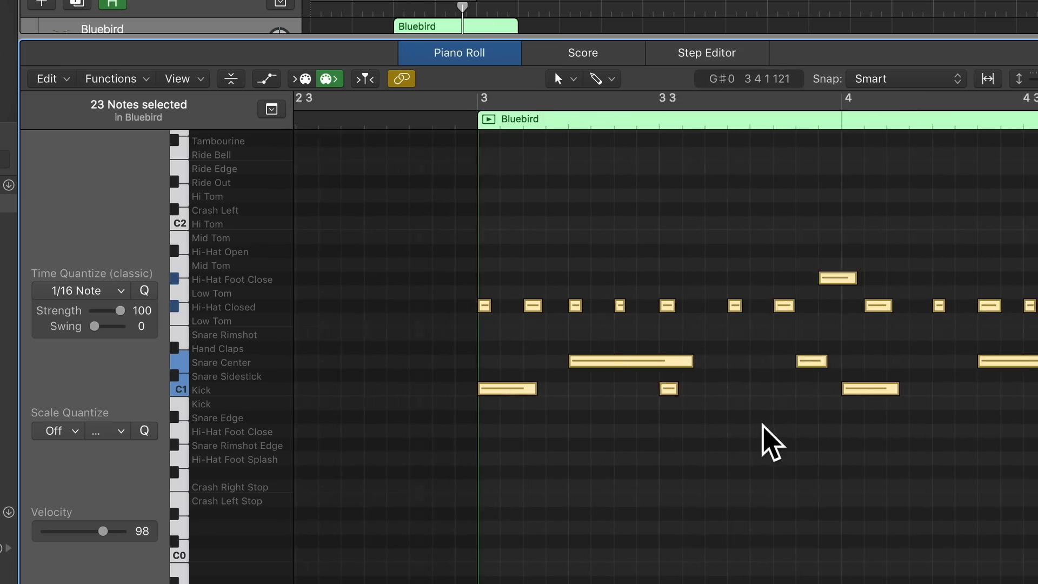
left_click(688, 336)
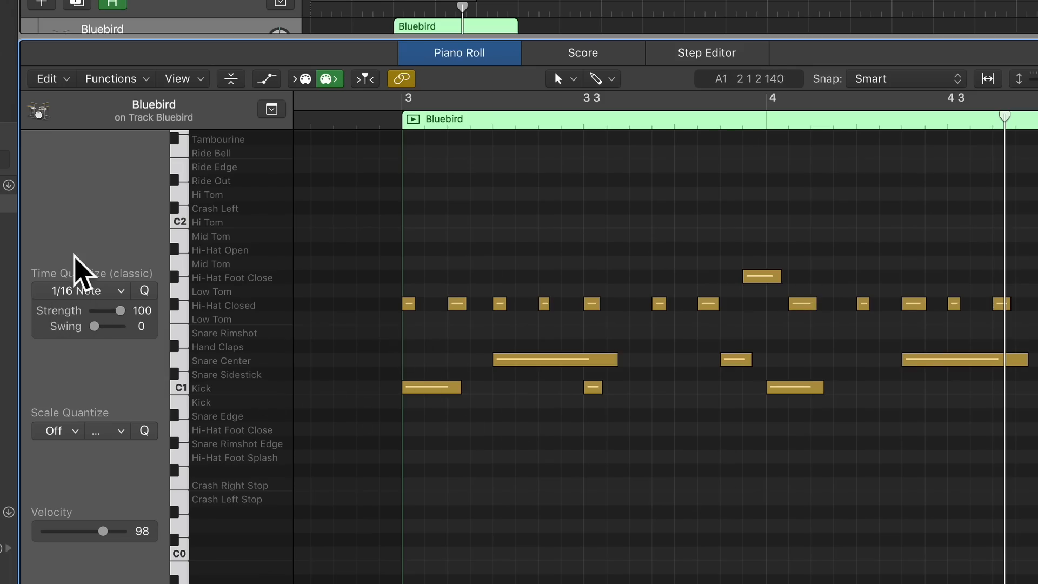
Step: Review the available time quantize note values and play the quantized beat from the start of bar 3
left_click(66, 292)
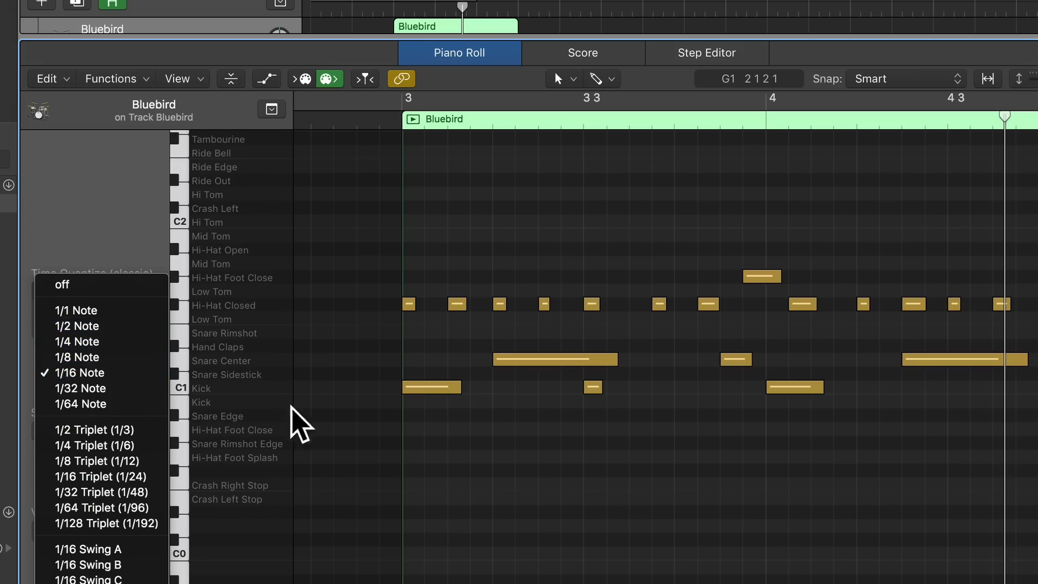
left_click(414, 353)
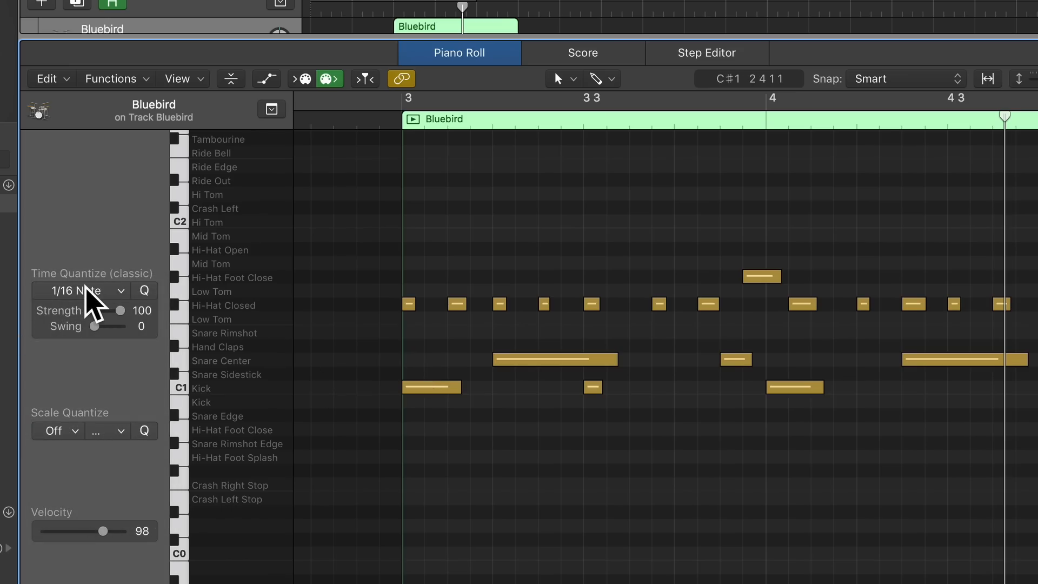
left_click(392, 119)
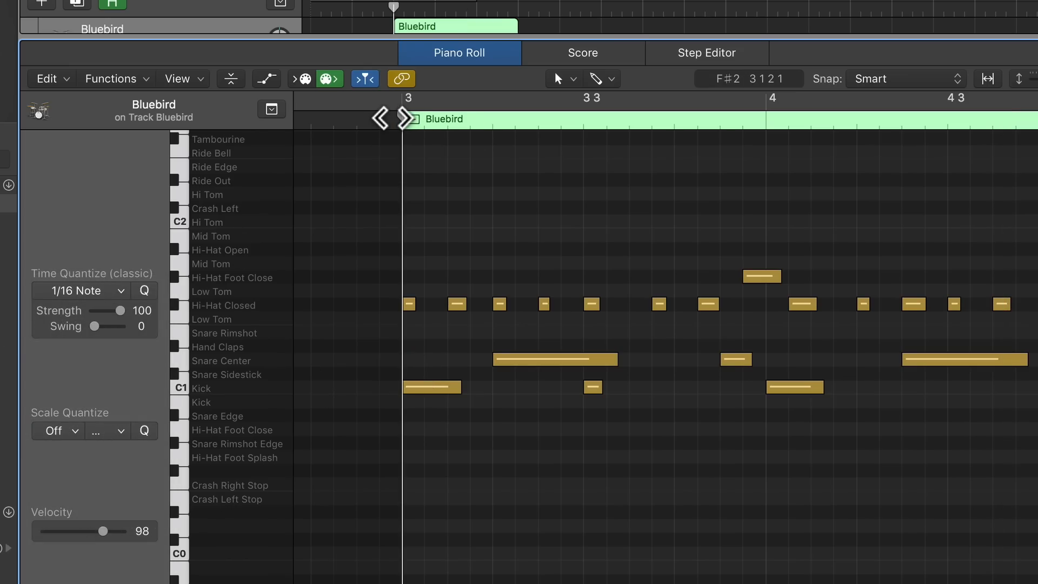
key("space")
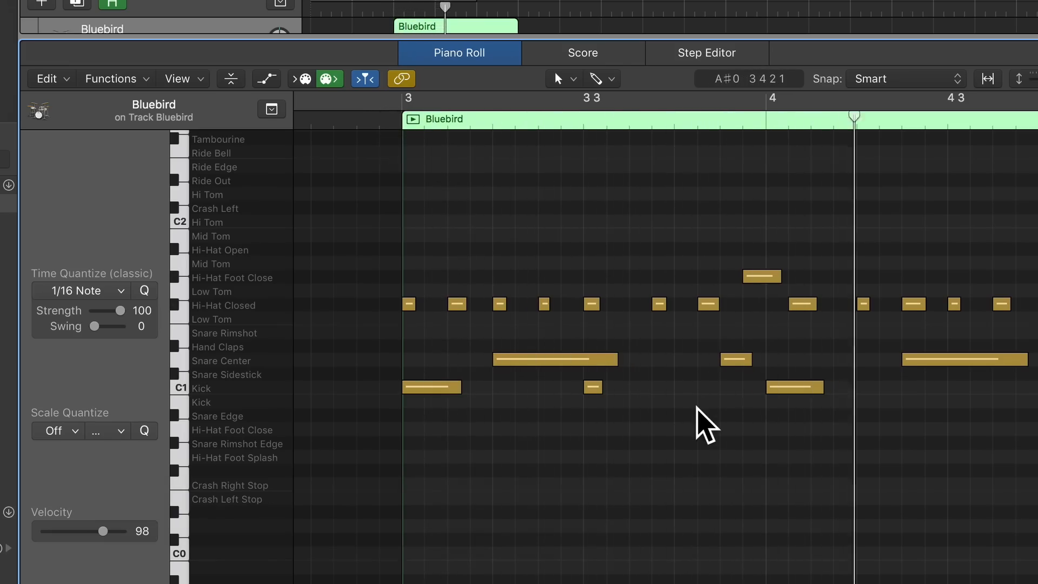
key("space")
Step: Move bar 3's second snare to 3 4 1 and set the playhead just before bar 3
left_click(736, 359)
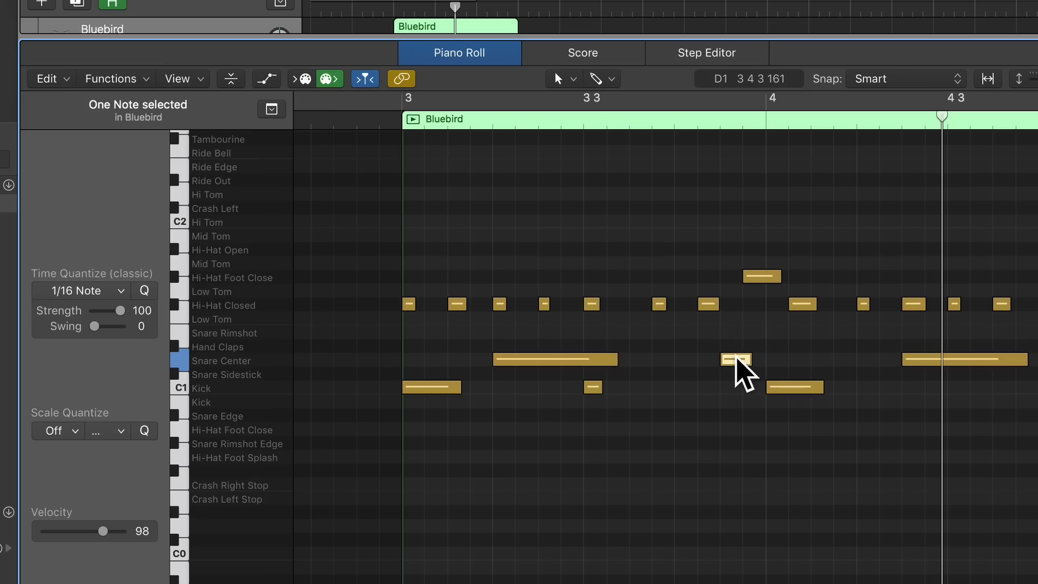
left_click_drag(734, 360, 689, 360)
left_click(378, 115)
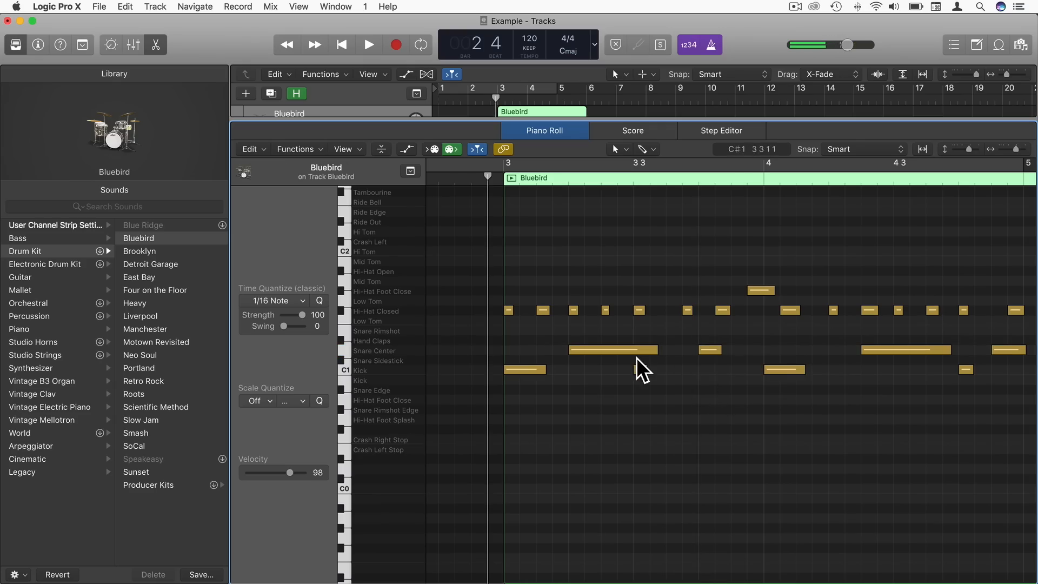
Step: Even out bar 3's closed hi-hats into eight eighth-note hits and move the Hi-Hat Foot Close note to bar 4's downbeat
left_click(593, 387)
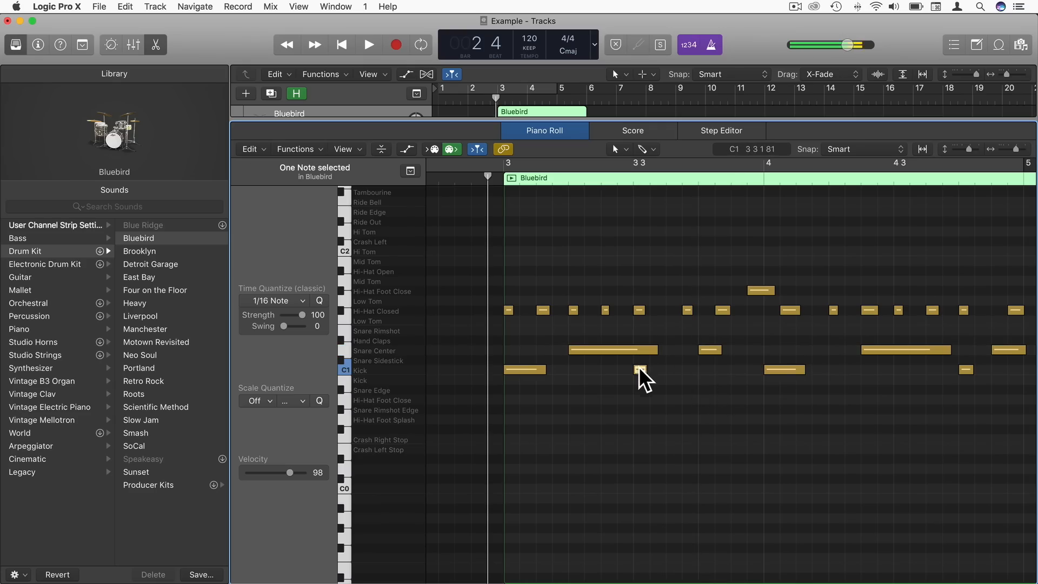
left_click(637, 322)
left_click(637, 310)
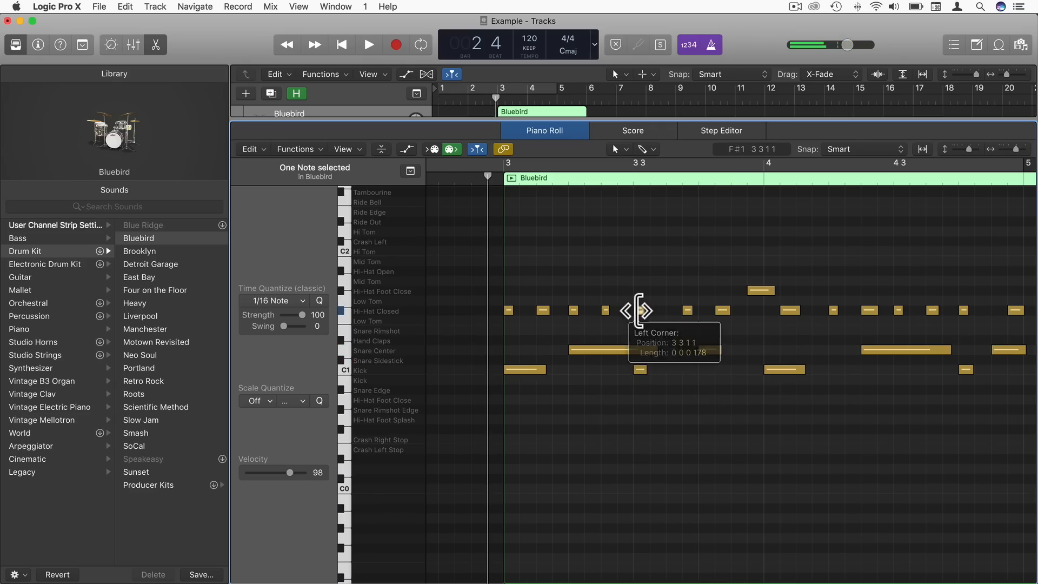
left_click_drag(637, 310, 774, 291)
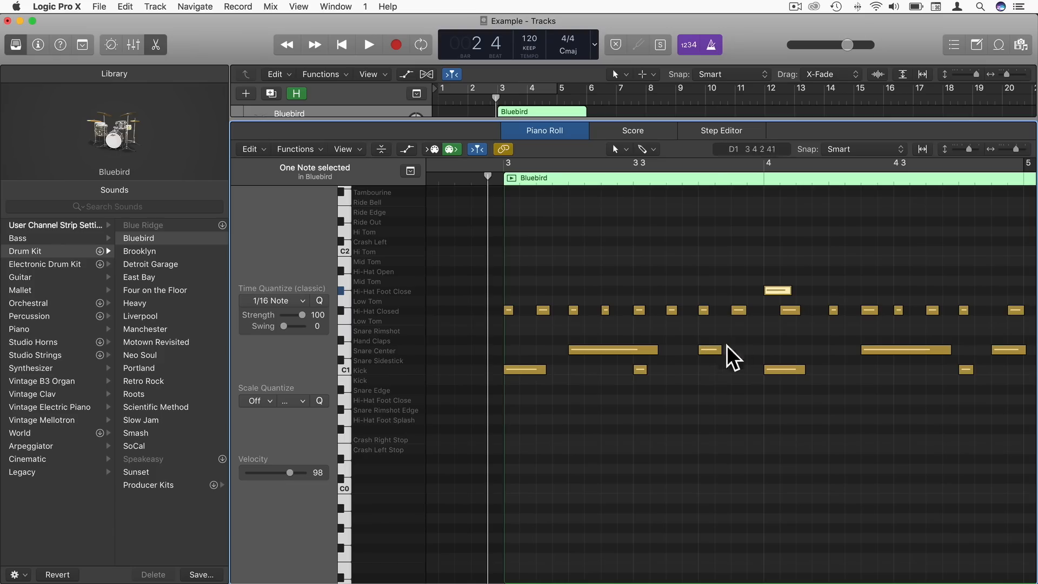
Step: Try bar 3's first kick note on the upper Hi Tom row and play the result
left_click_drag(530, 370, 528, 230)
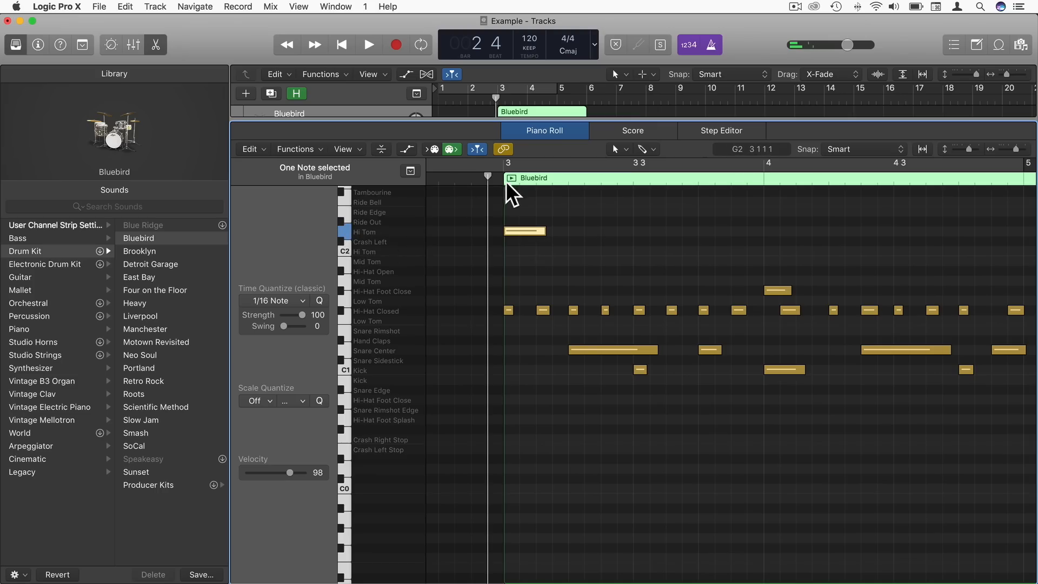
key("space")
key("space")
Step: Try moving that Hi Tom note down to Snare Sidestick, and undo both of its moves
mouse_move(529, 238)
left_click_drag(528, 238, 537, 364)
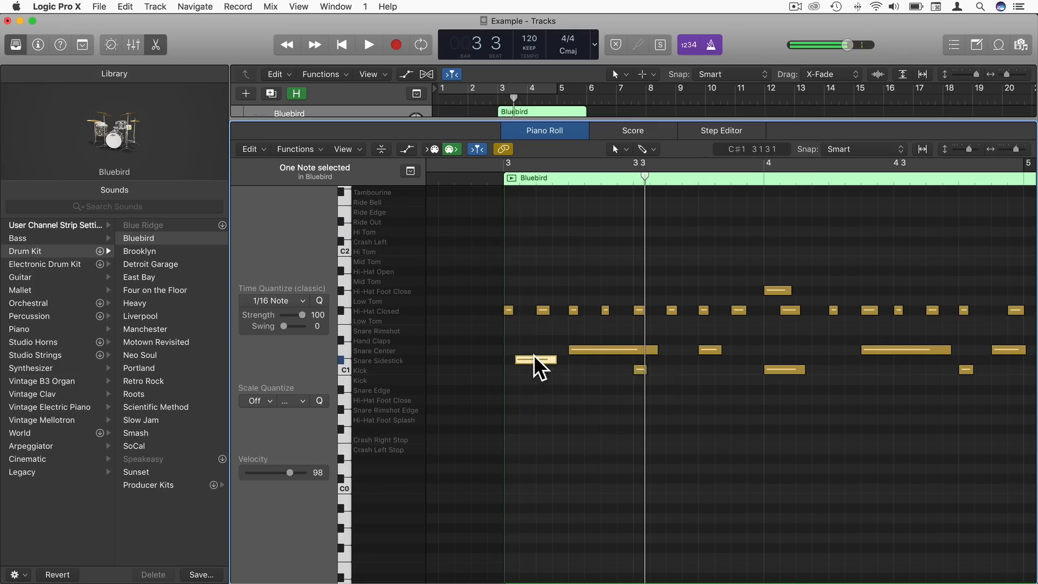
key("cmd+z")
key("cmd+z")
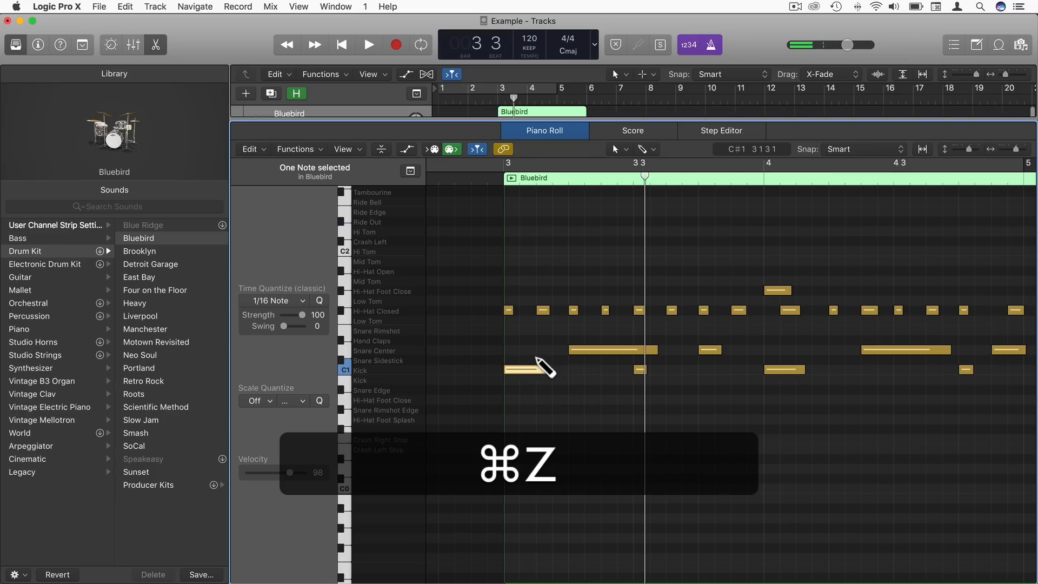
left_click(538, 361)
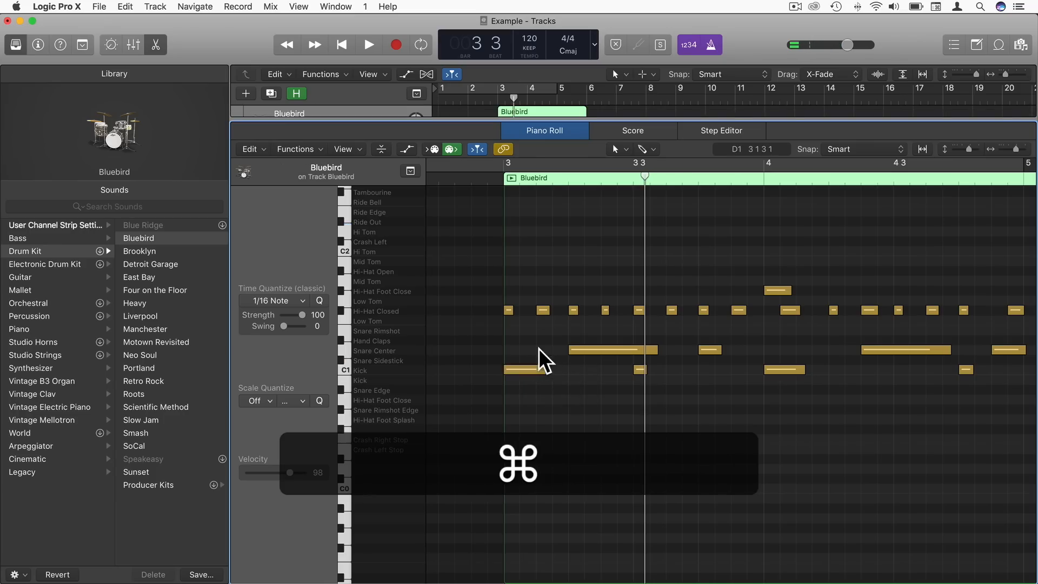
Step: Play back the edited beat from just before bar 3 and stop at bar 5
left_click(488, 178)
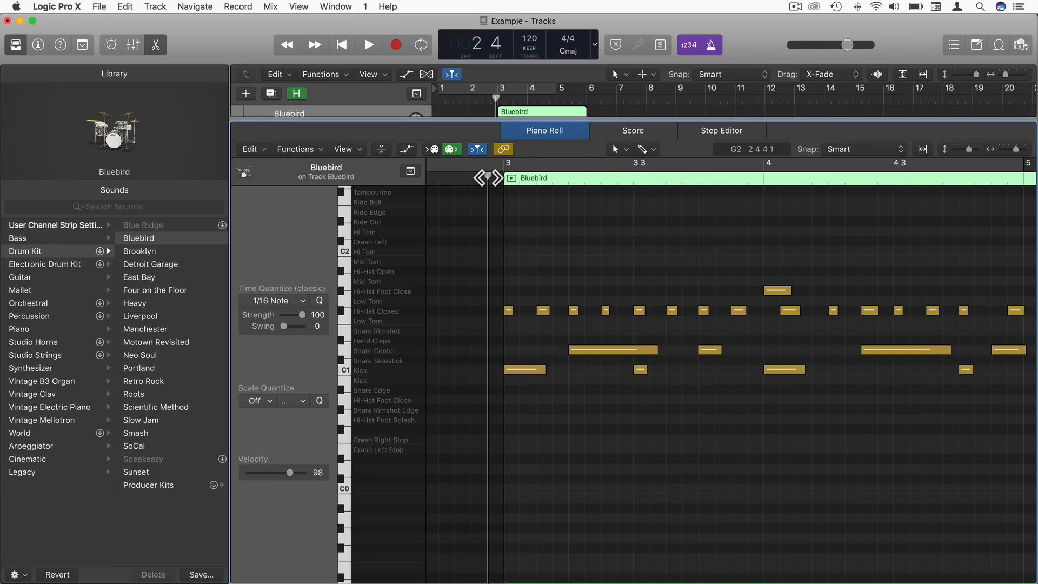
key("space")
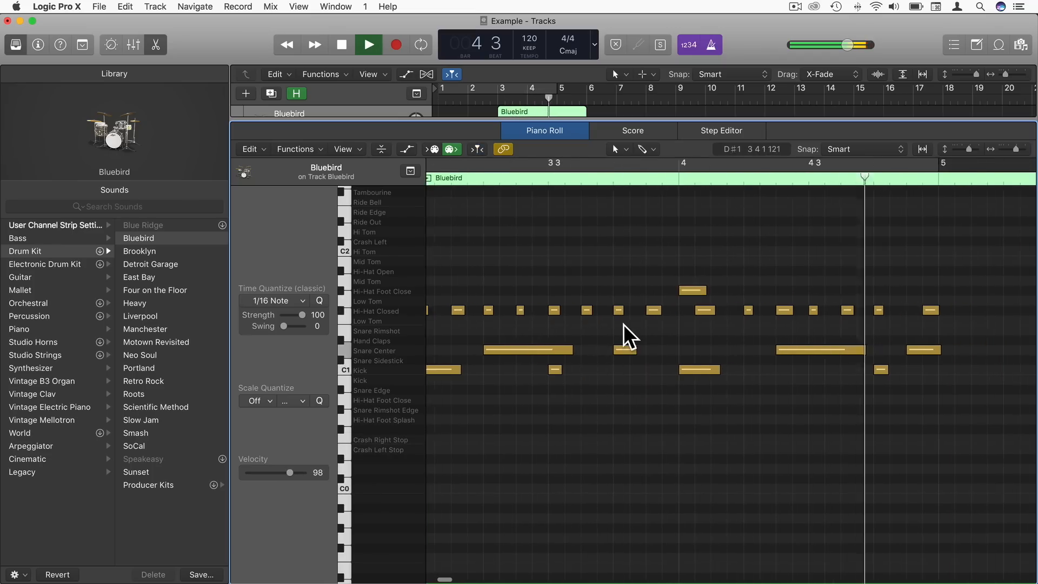
key("space")
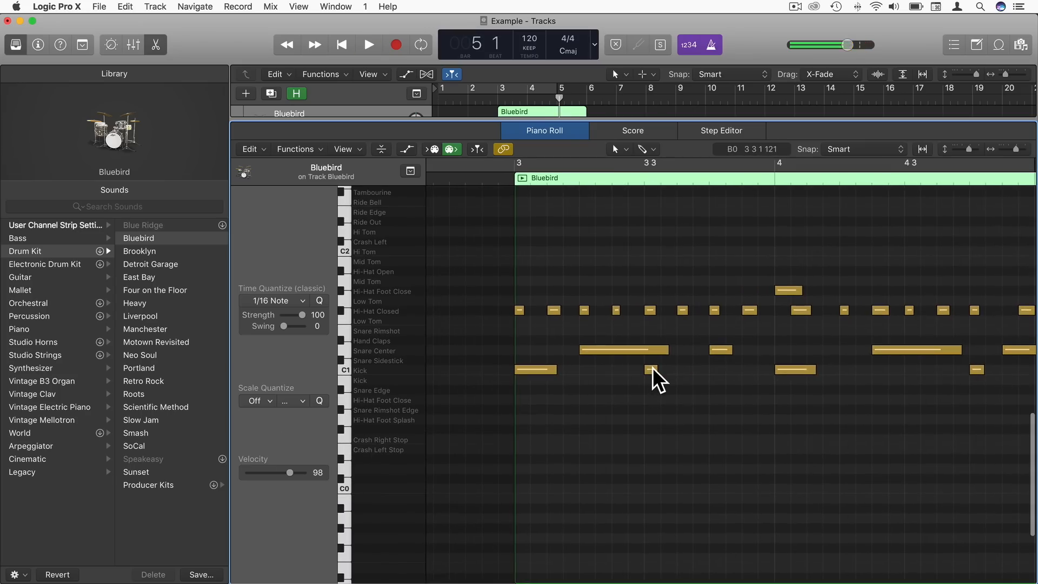
Step: Move bar 3's second kick to 3 3 3 1 and bar 4's second kick to about 4 3 1
left_click_drag(652, 372, 685, 370)
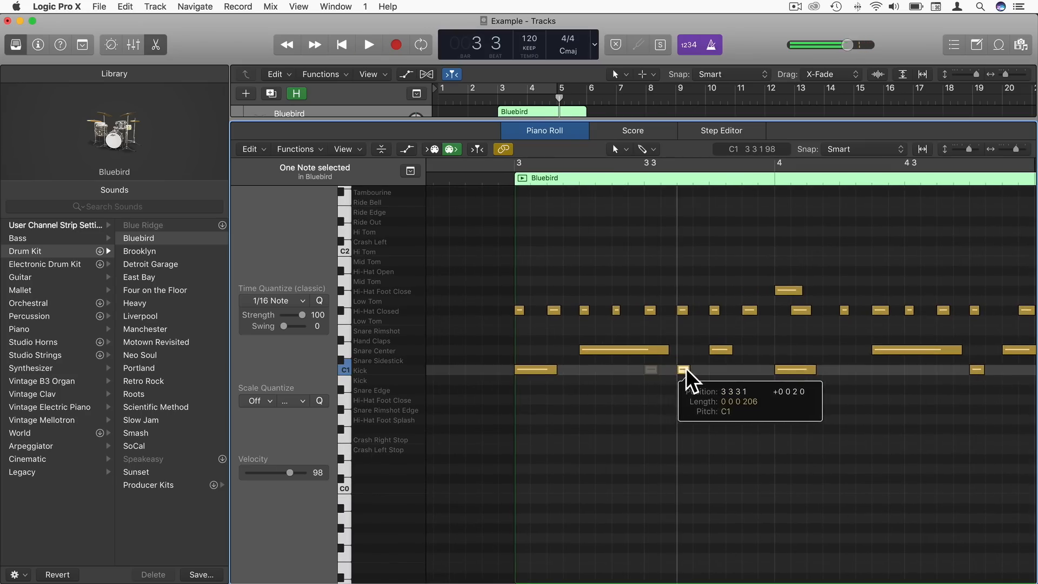
scroll(685, 370, "right", 3)
left_click(878, 369)
left_click_drag(880, 372, 816, 372)
Step: Move bar 4's last snare to about 4 4 1 and shorten its long snare to about an eighth note
left_click_drag(919, 361, 880, 362)
left_click_drag(863, 350, 792, 357)
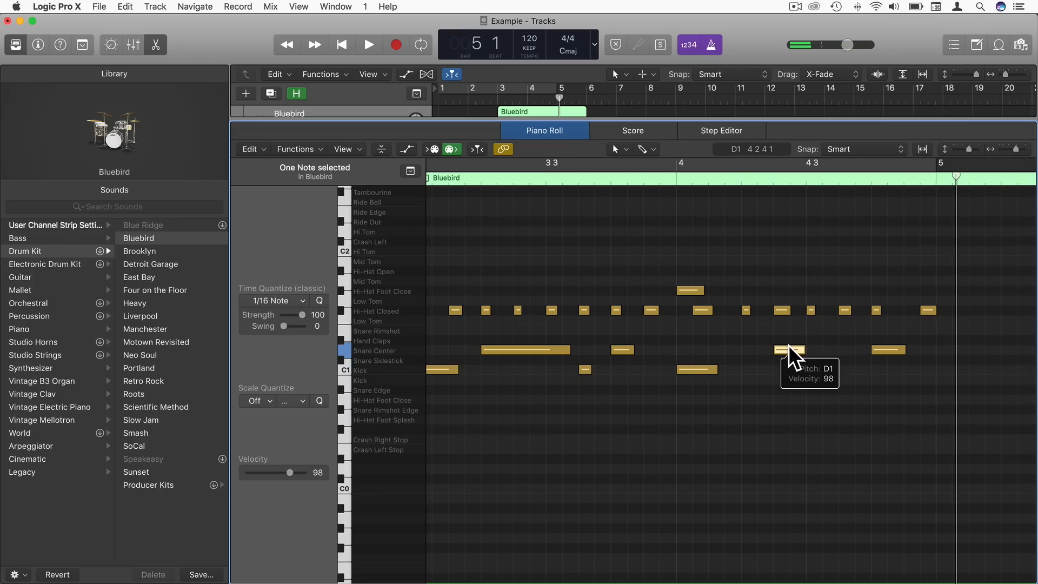
Step: Copy snare notes onto the Hand Claps row at about 4 3 3, 4 4 3 and 3 1 3
left_click_drag(789, 355, 919, 347)
scroll(770, 348, "left", 5)
left_click_drag(639, 348, 608, 338)
left_click(629, 381)
Step: Replace bar 4's seven closed hi-hats with a copy of bar 3's last seven closed hi-hats, placed one bar after the originals
scroll(703, 324, "right", 4)
left_click_drag(697, 309, 963, 307)
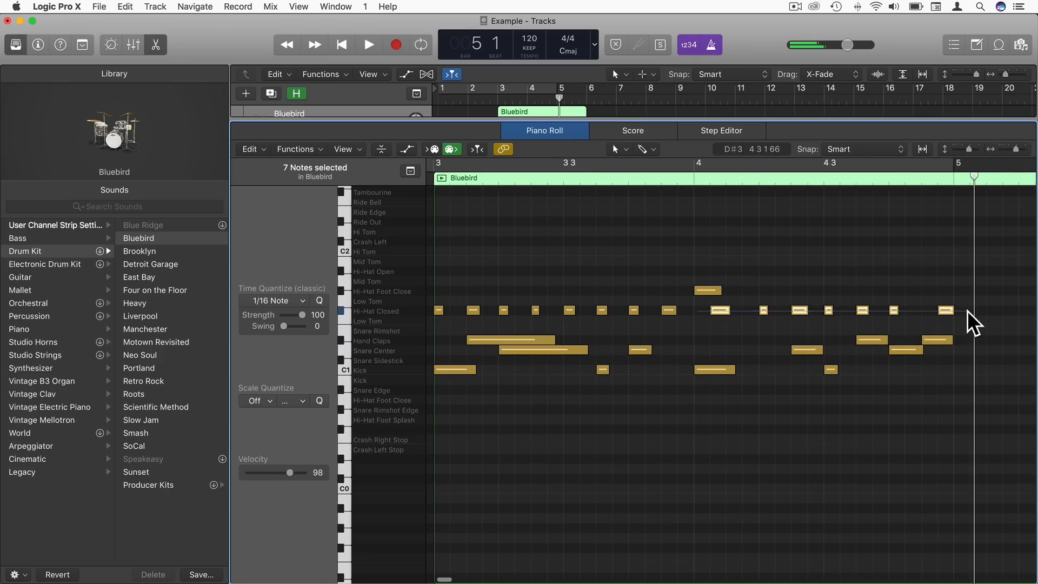
key("BackSpace")
scroll(730, 335, "left", 3)
left_click_drag(753, 322, 806, 305)
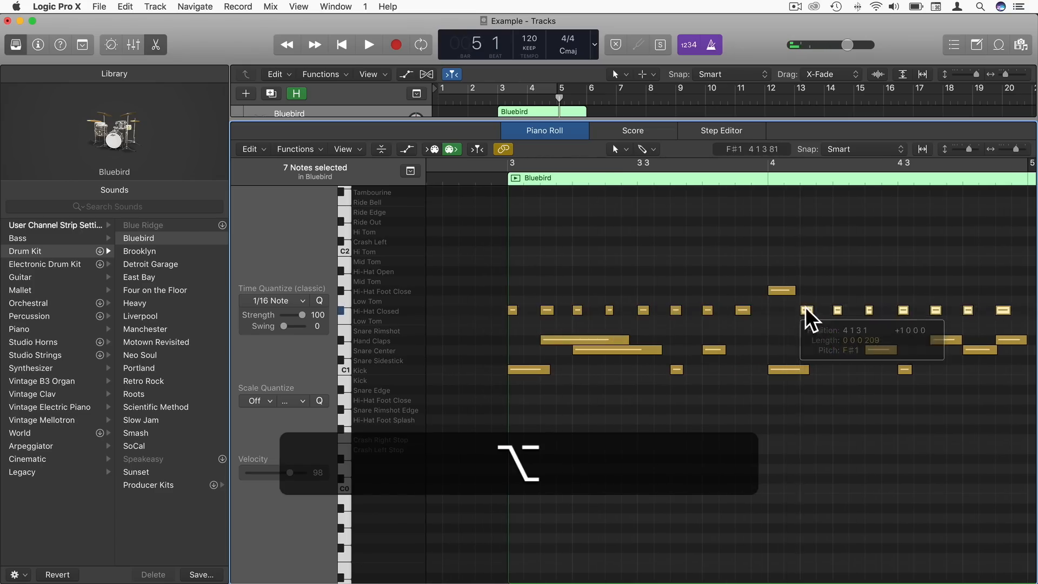
scroll(805, 307, "right", 3)
left_click(711, 330)
Step: Play back the beat with the added claps and copied hi-hats from just before bar 3 to bar 5
scroll(712, 330, "left", 2)
left_click(450, 167)
key("space")
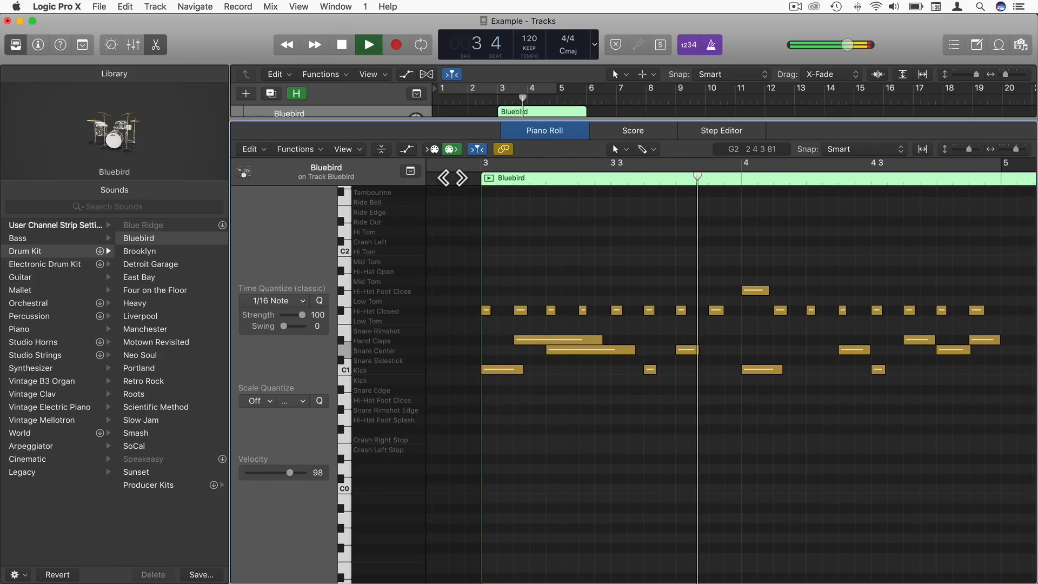
scroll(577, 222, "right", 1)
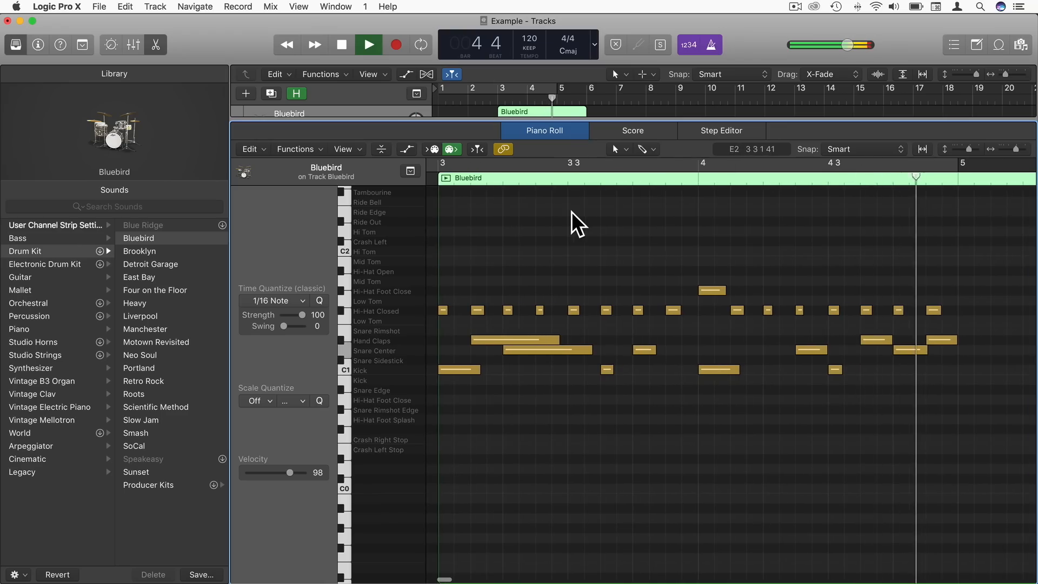
key("space")
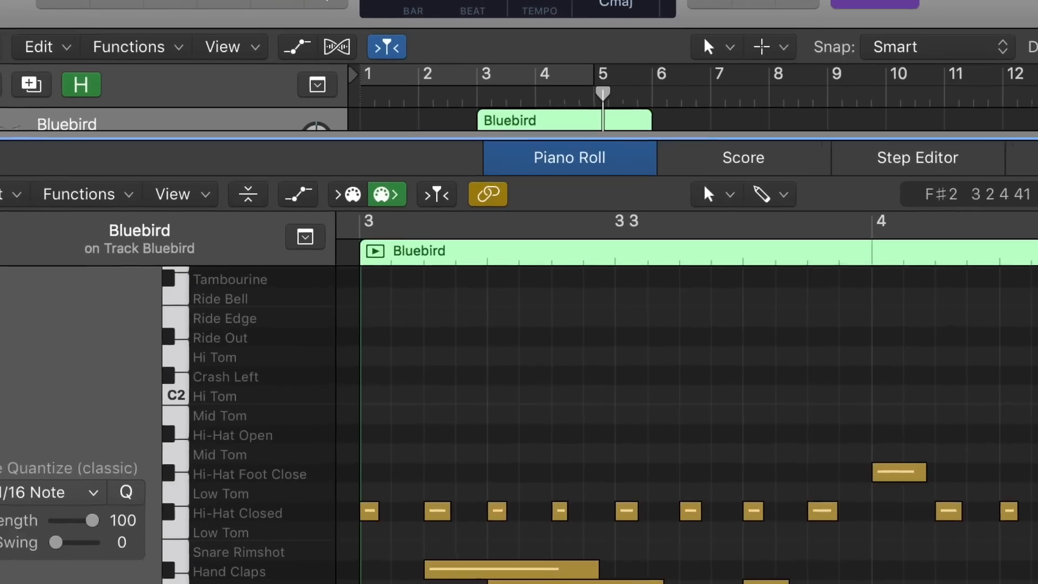
Step: Close the Piano Roll and zoom the Tracks area in vertically and horizontally so the Bluebird region is large
key("e")
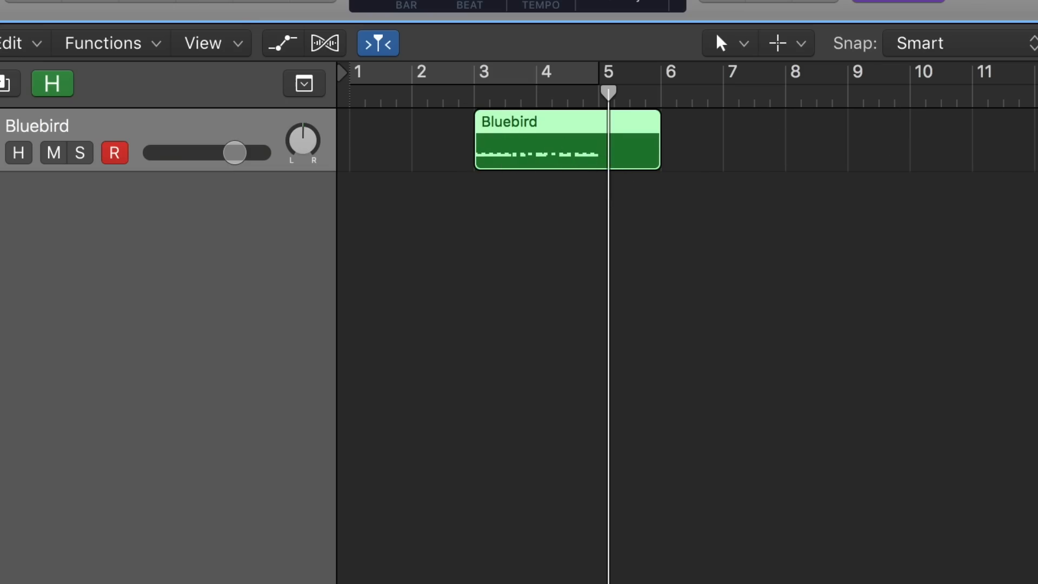
key("super+equal")
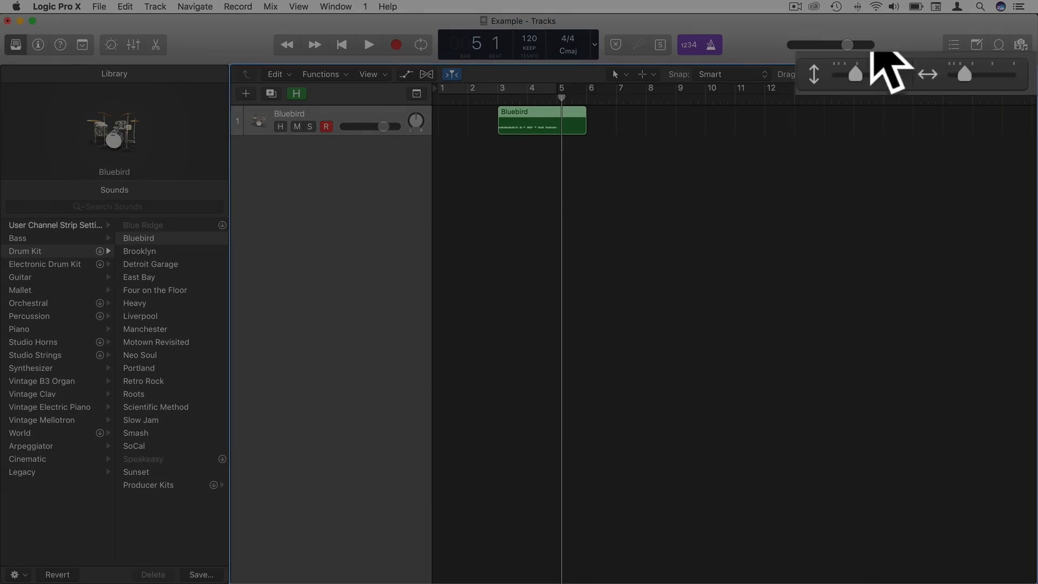
left_click_drag(1004, 72, 964, 67)
left_click_drag(852, 67, 884, 70)
left_click_drag(965, 71, 974, 70)
scroll(722, 199, "left", 5)
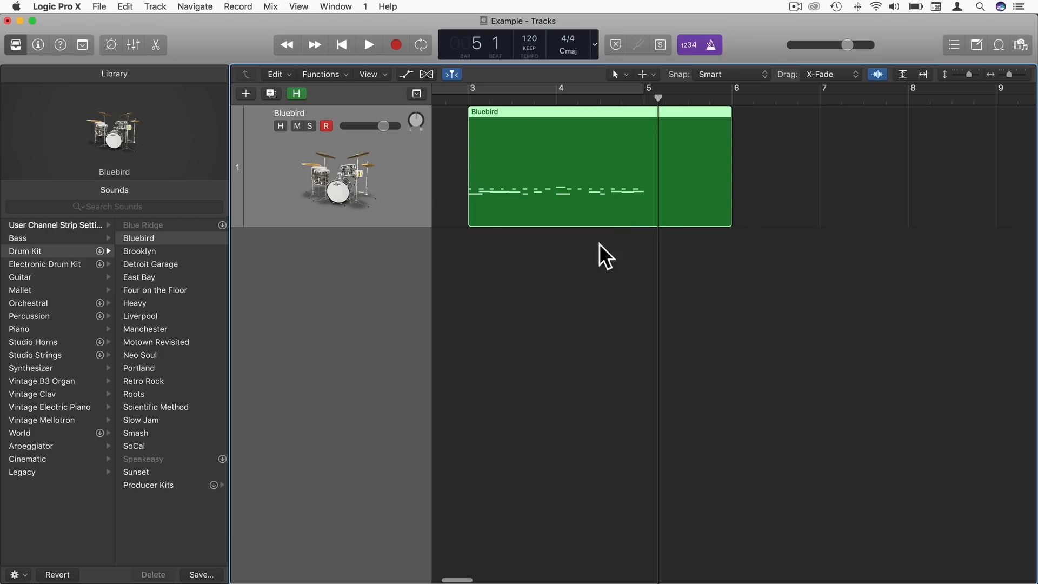
Step: Move the Bluebird region so that it starts at bar 1
left_click(773, 211)
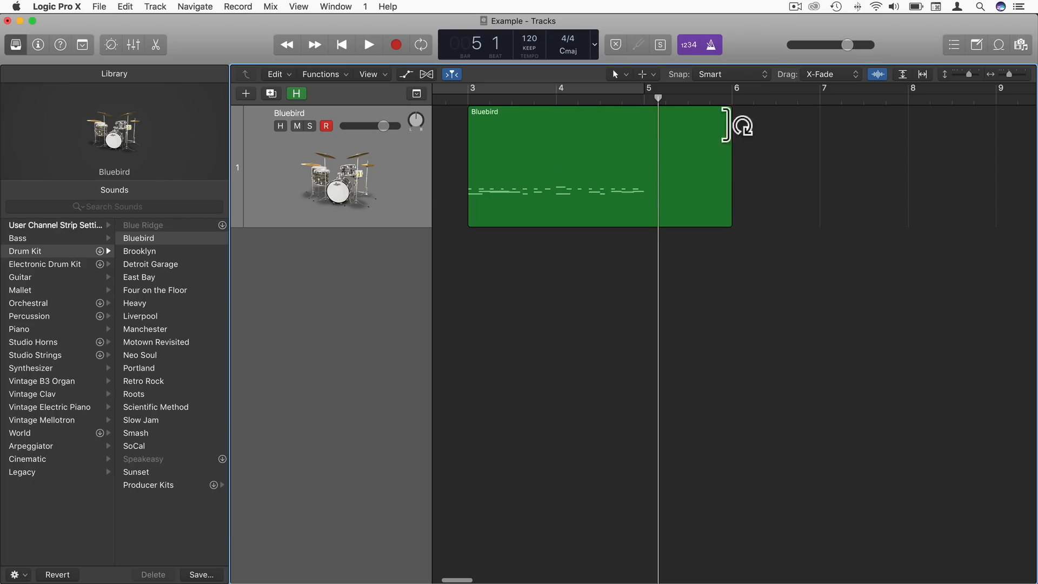
scroll(468, 116, "left", 3)
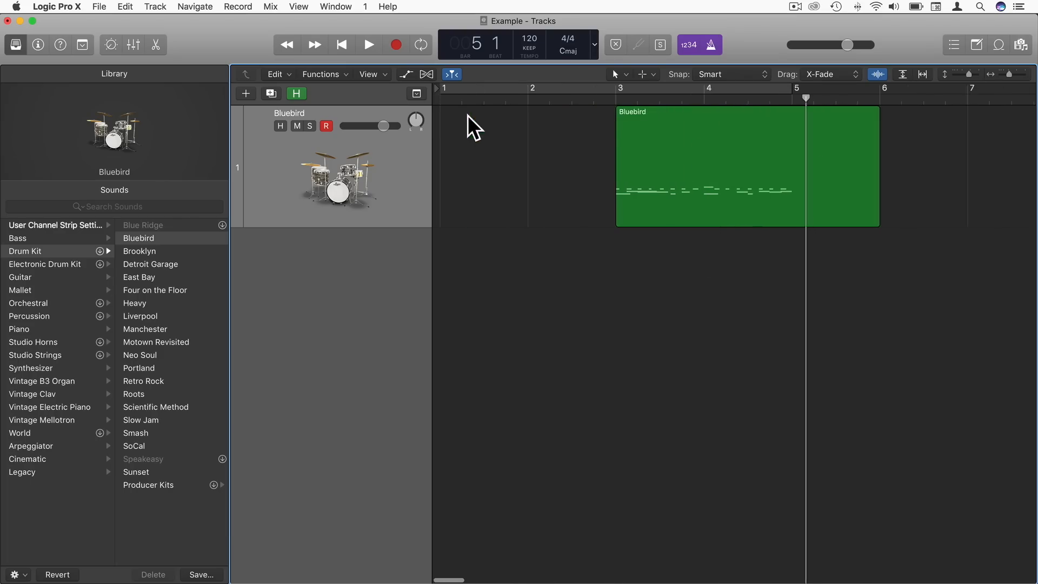
left_click_drag(671, 119, 492, 118)
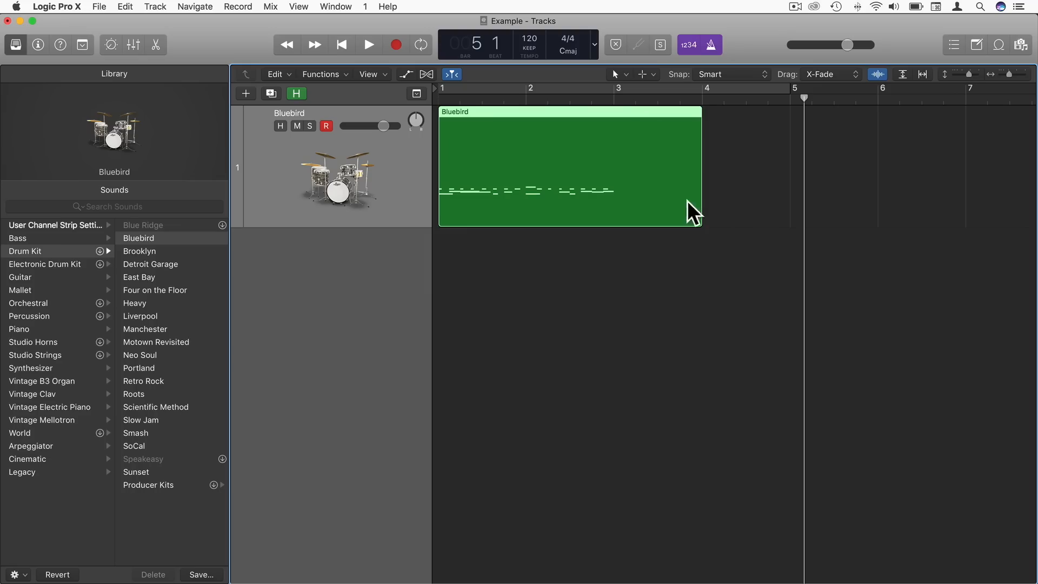
Step: Trim the Bluebird region so that it ends at bar 3 and loop it up to bar 29
left_click_drag(692, 213, 609, 211)
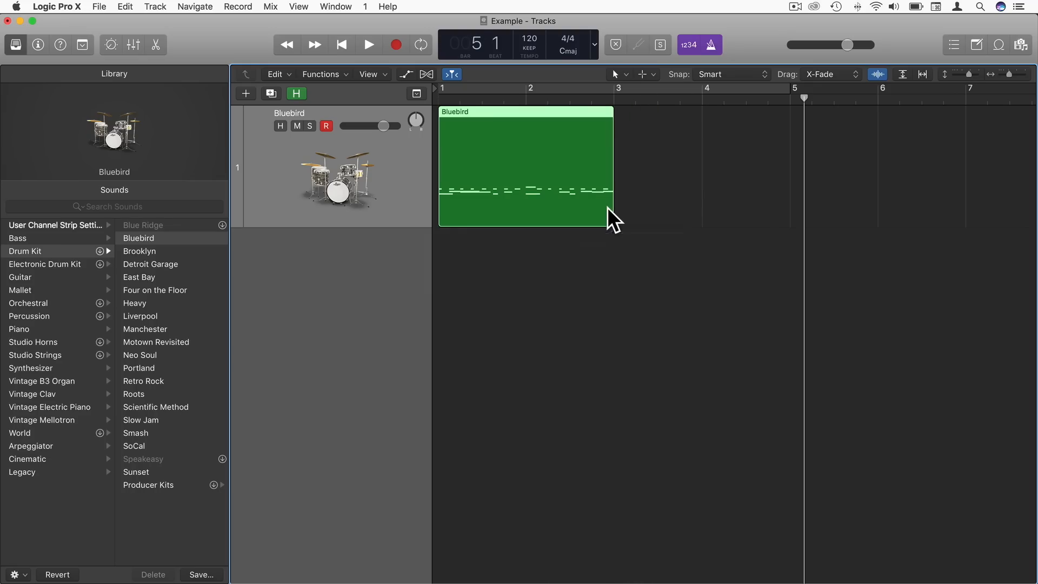
left_click(649, 189)
left_click_drag(1005, 74, 1004, 74)
left_click_drag(473, 114, 922, 157)
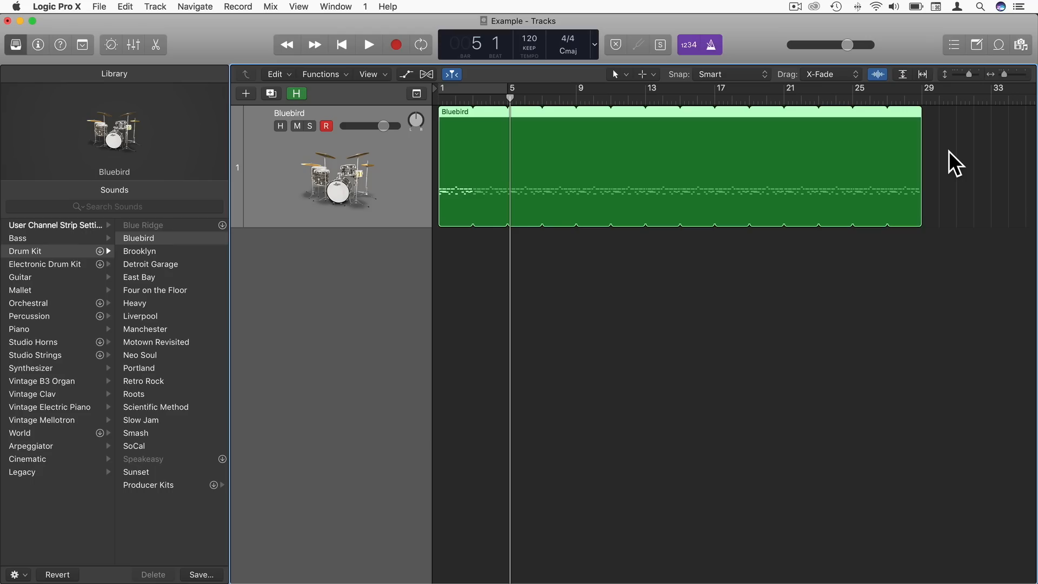
Step: Play back the looped beat from bar 1 into bar 2 with the metronome click on
key("Return")
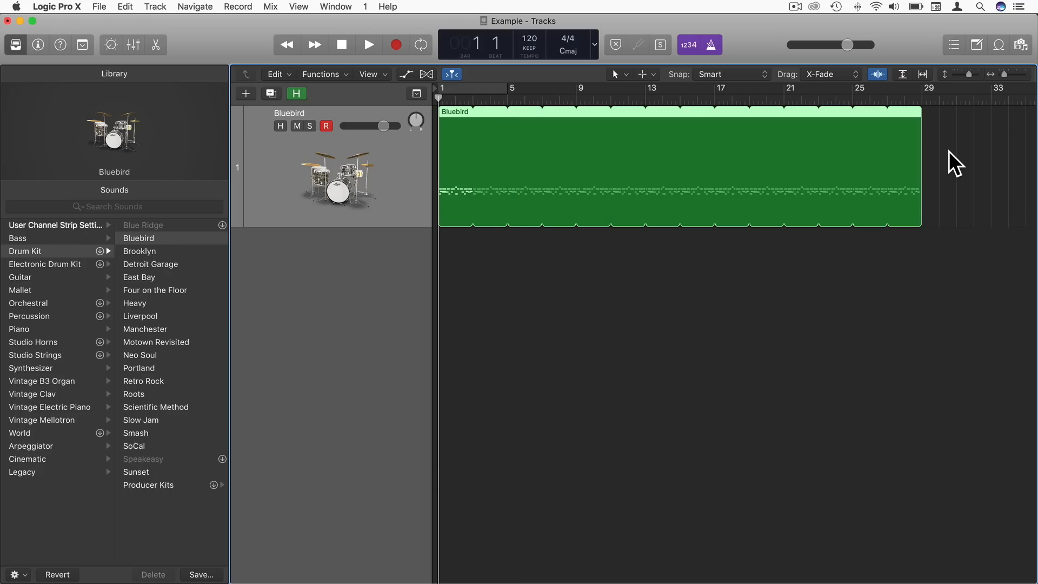
key("space")
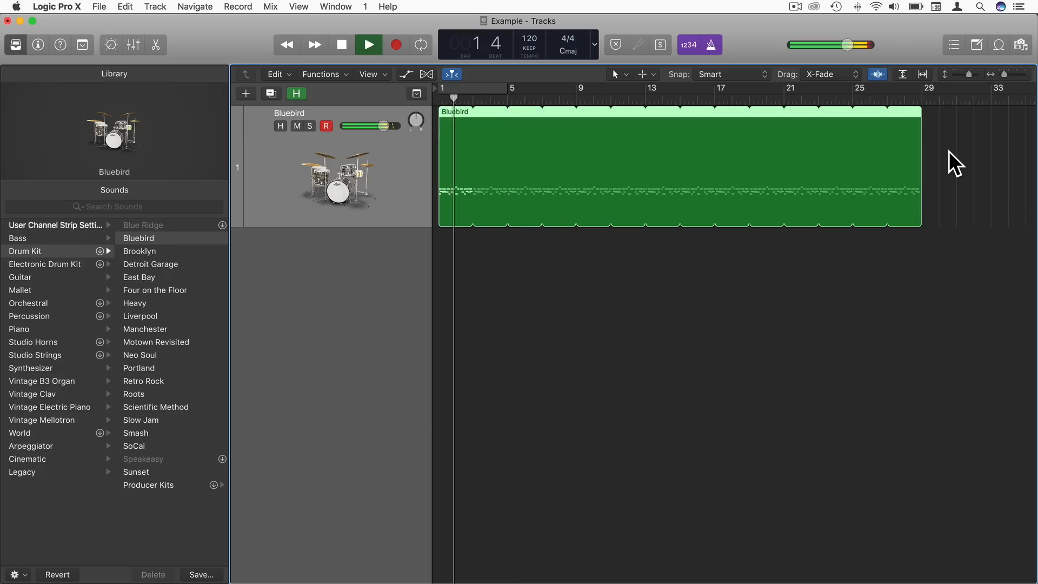
key("space")
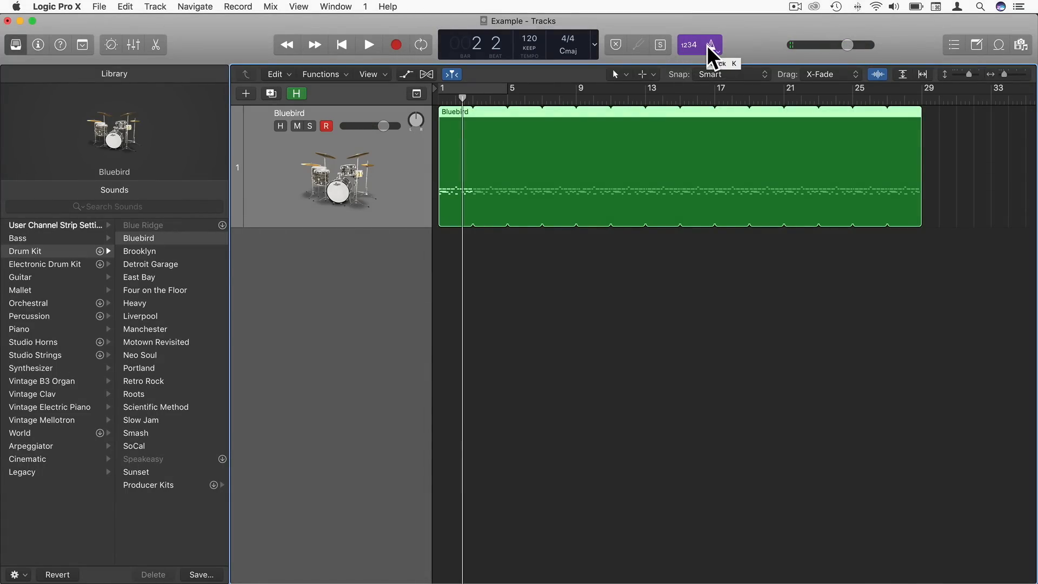
Step: Turn off the metronome click and play the looped beat from bar 1 to bar 5
left_click(710, 45)
left_click(709, 43)
left_click(710, 44)
key("Return")
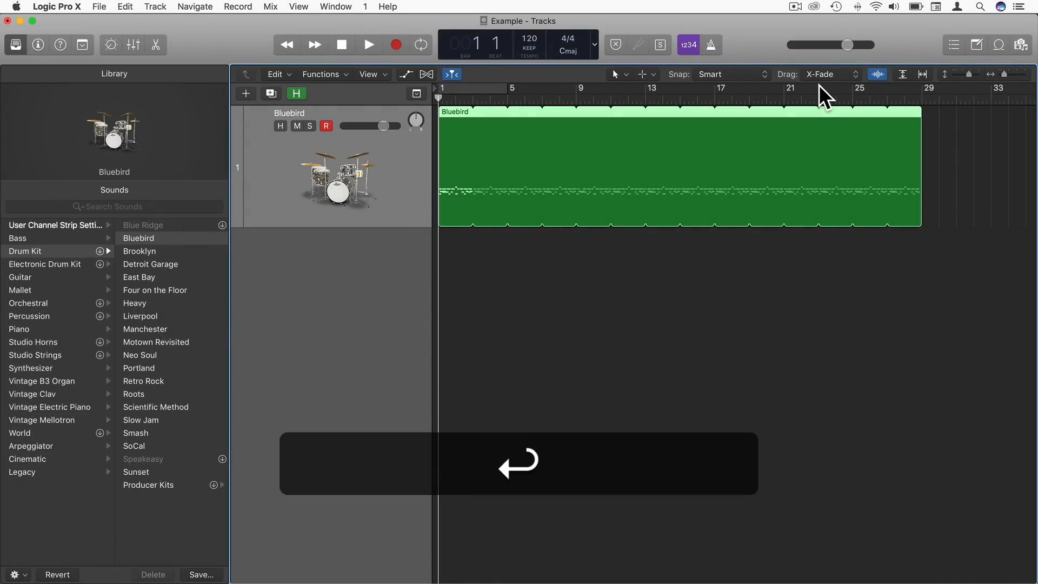
key("space")
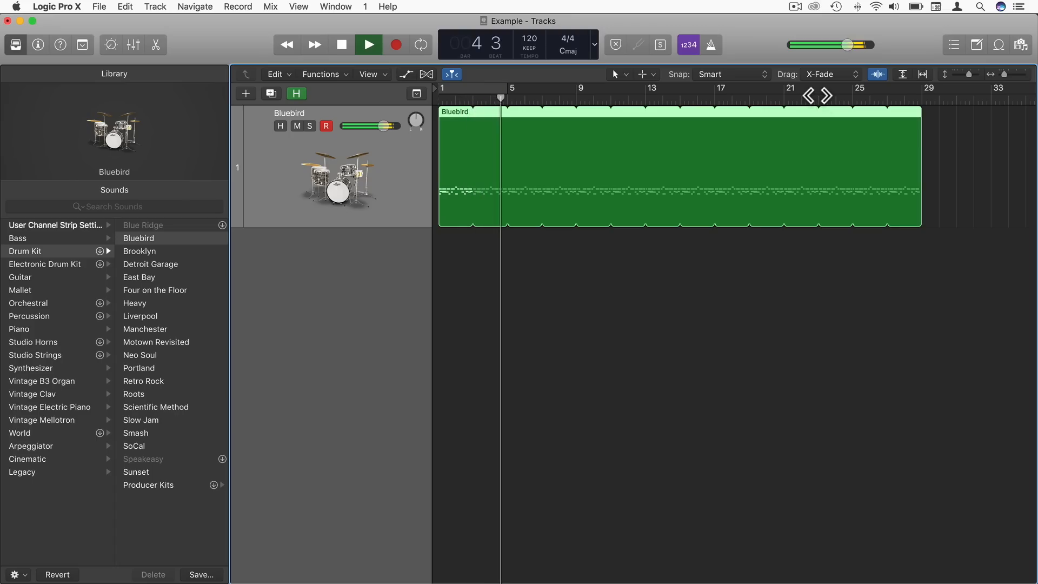
key("space")
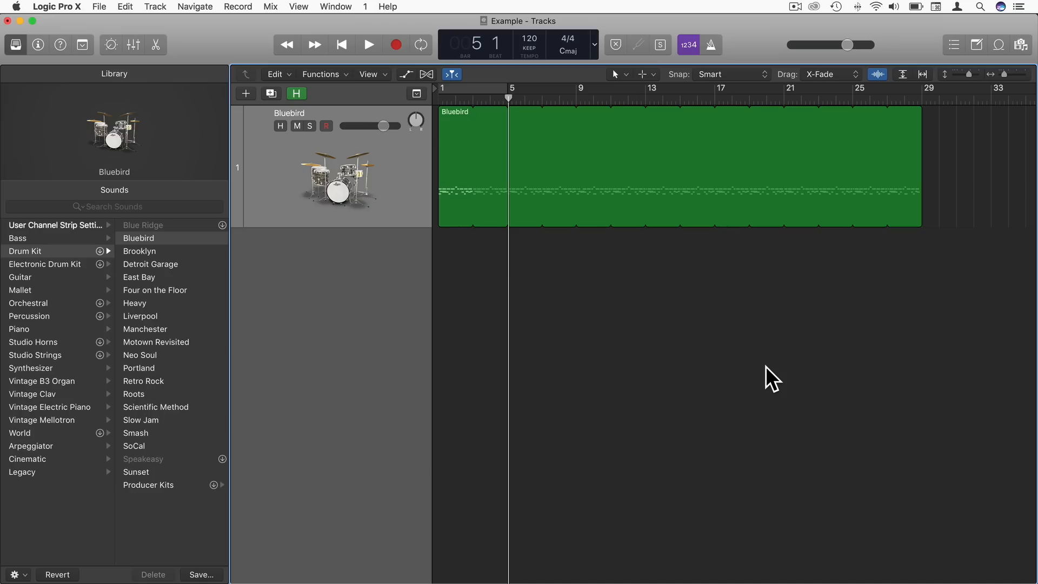
Step: Open the Bluebird region in the Piano Roll, examine its drum notes across bars 1 to 4, and close the editor
double_click(458, 169)
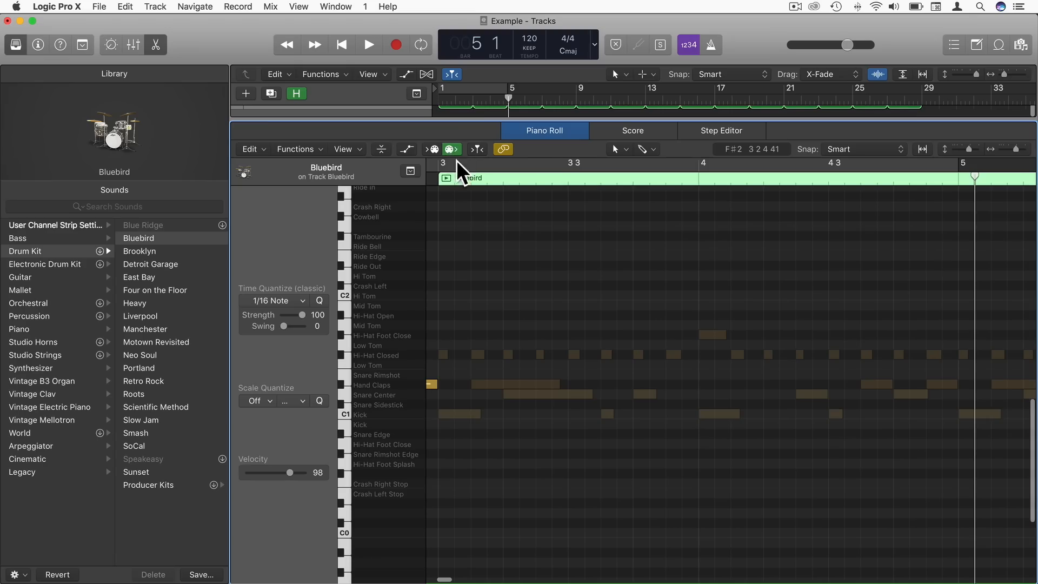
scroll(472, 439, "left", 10)
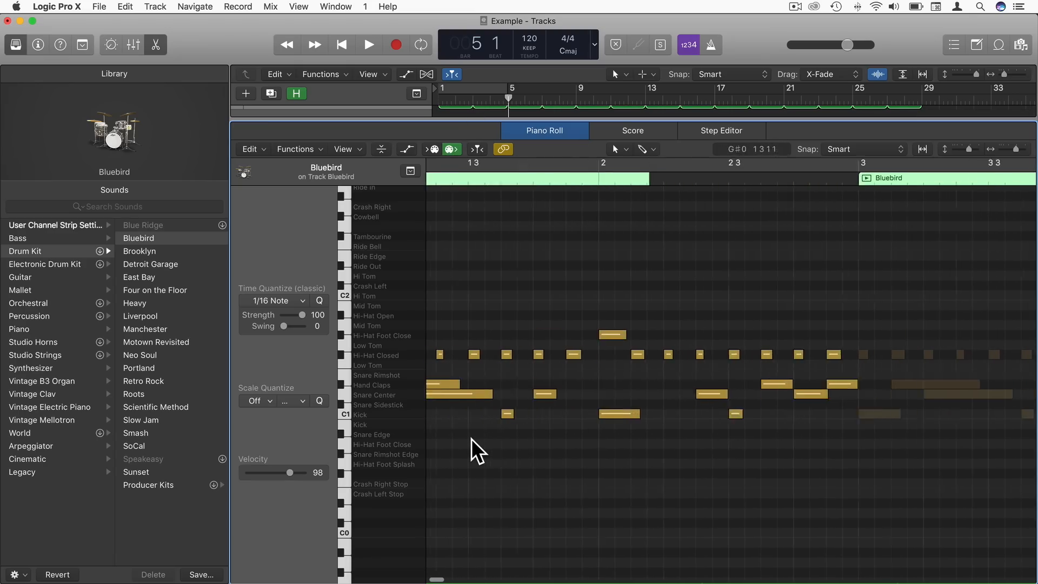
scroll(471, 439, "right", 5)
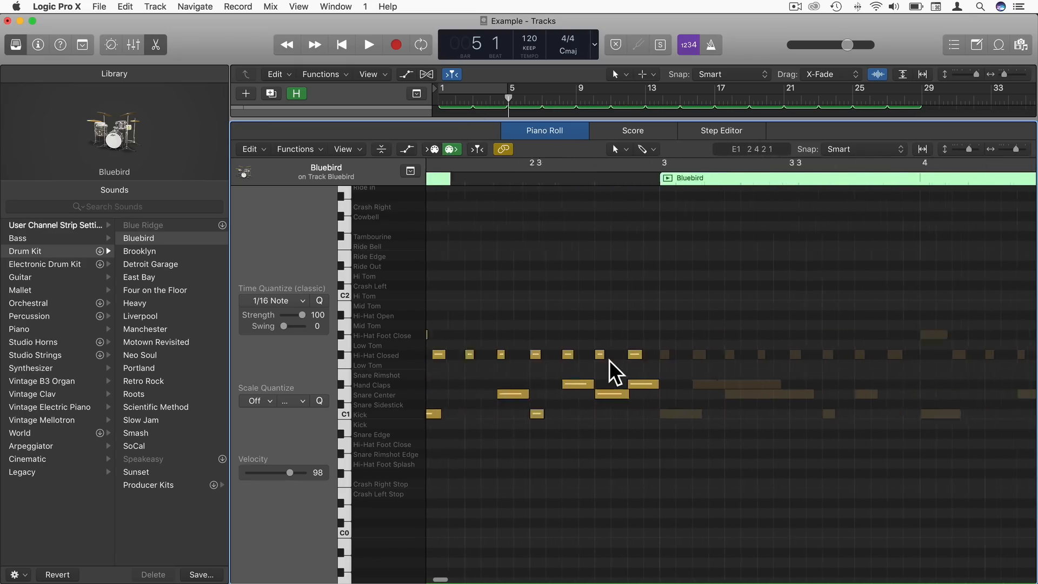
scroll(609, 360, "left", 7)
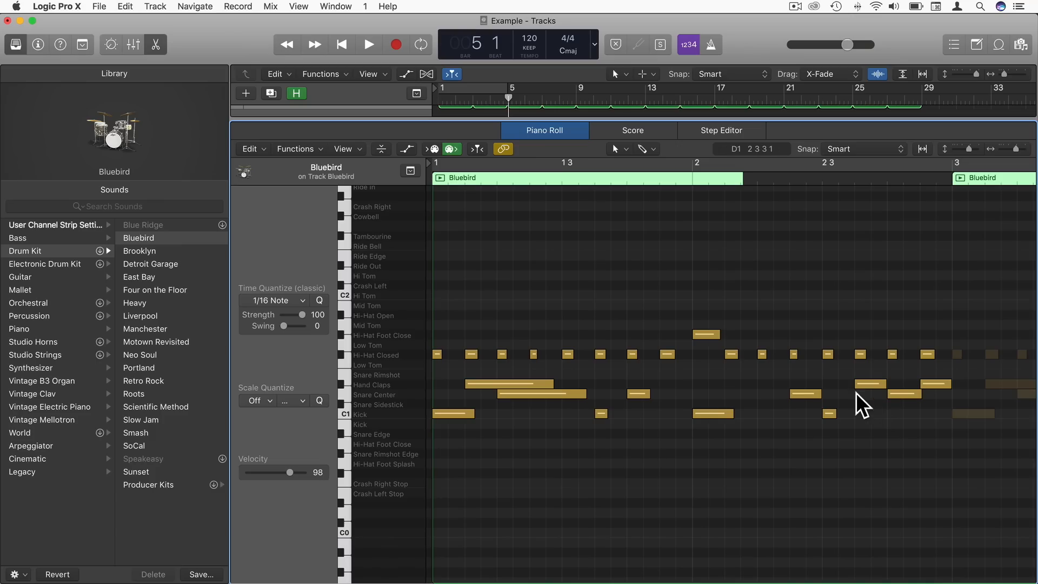
left_click(160, 47)
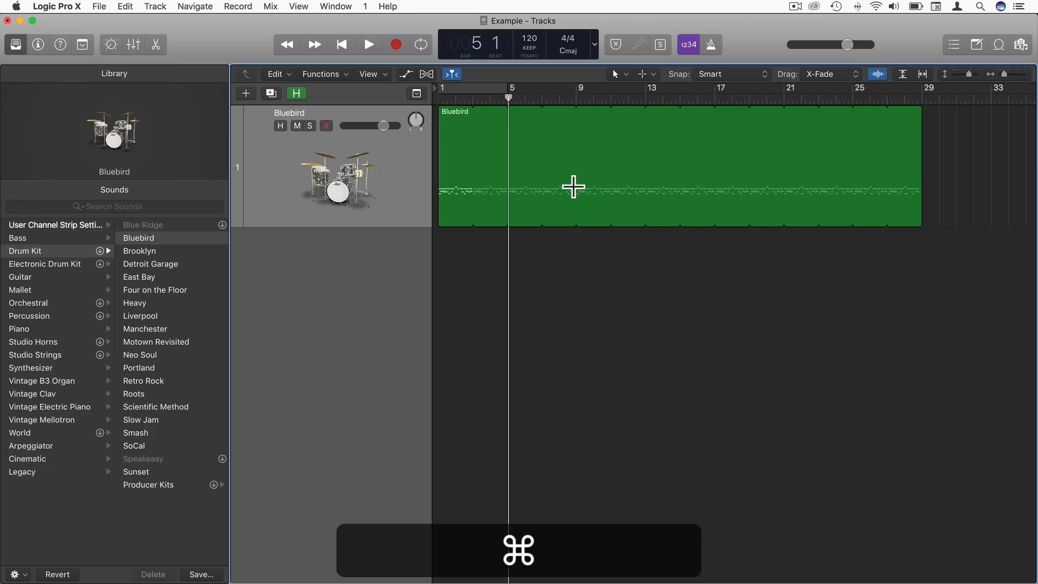
Step: Open Musical Typing for the Bluebird kit, try the first three white keys from C1, and close it
key("super+k")
key("a")
key("s")
key("d")
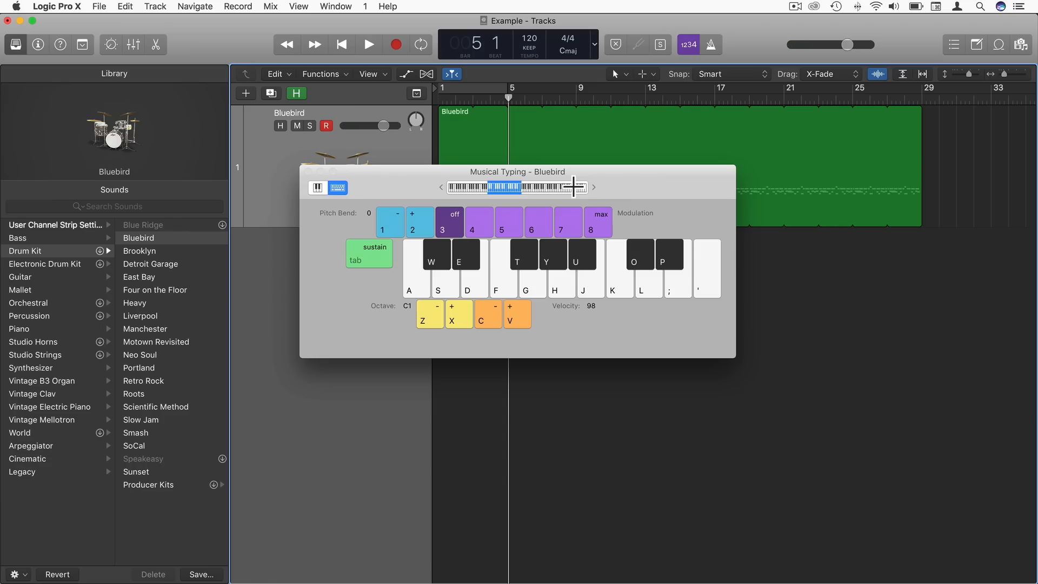
left_click(308, 172)
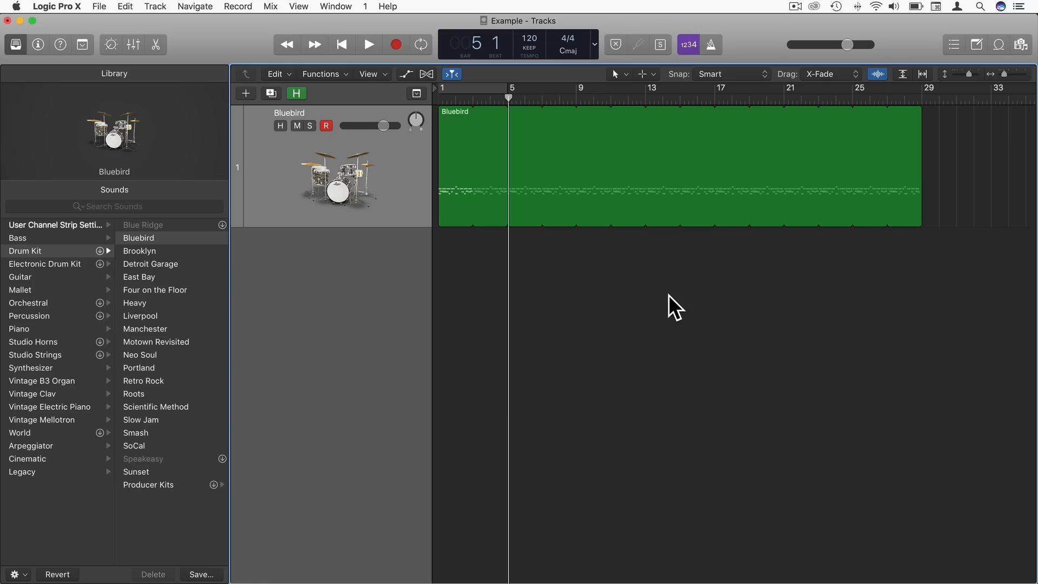
Step: Create one software instrument track with an empty channel strip, output to Output 1 + 2
left_click(245, 94)
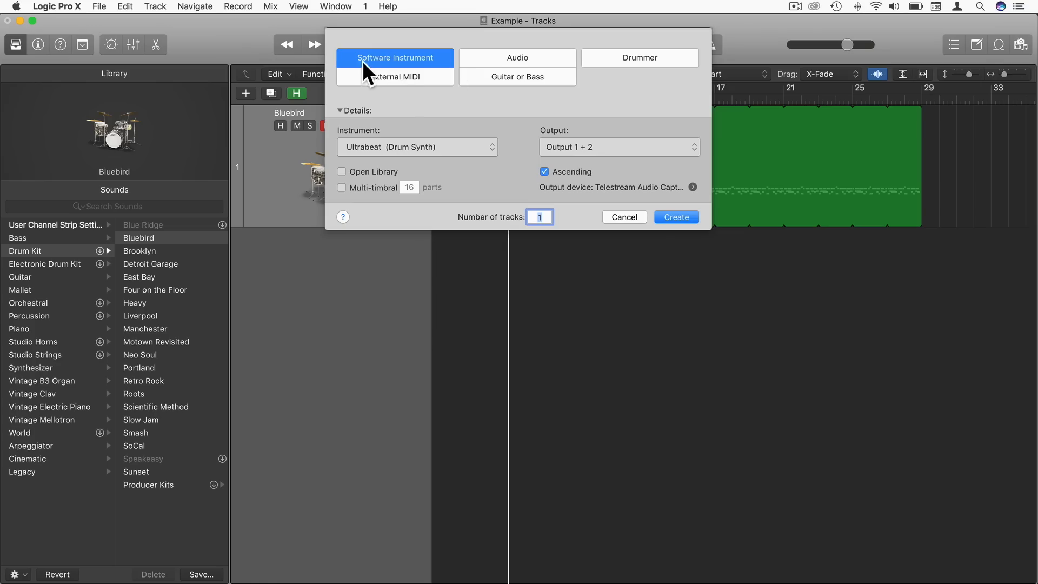
left_click(407, 147)
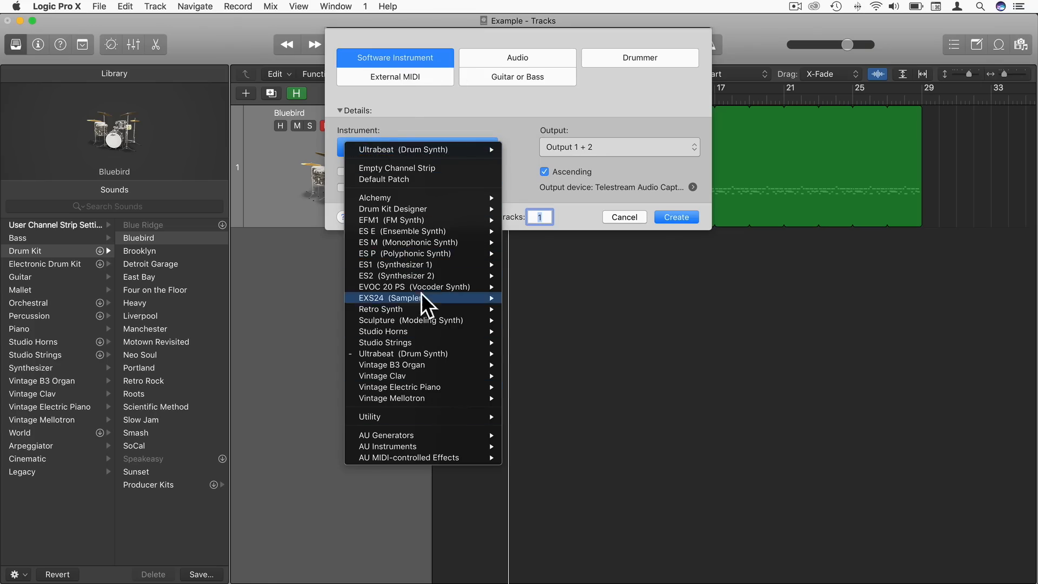
left_click(414, 166)
left_click(666, 216)
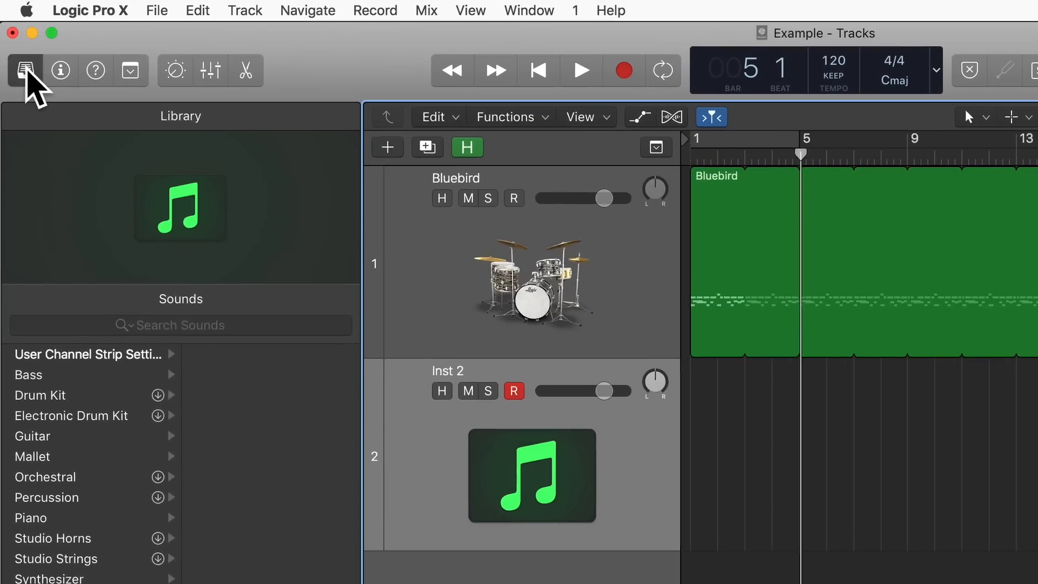
Step: Load the Fingerstyle Bass sound from the Library's Bass category onto the new instrument track
left_click(16, 52)
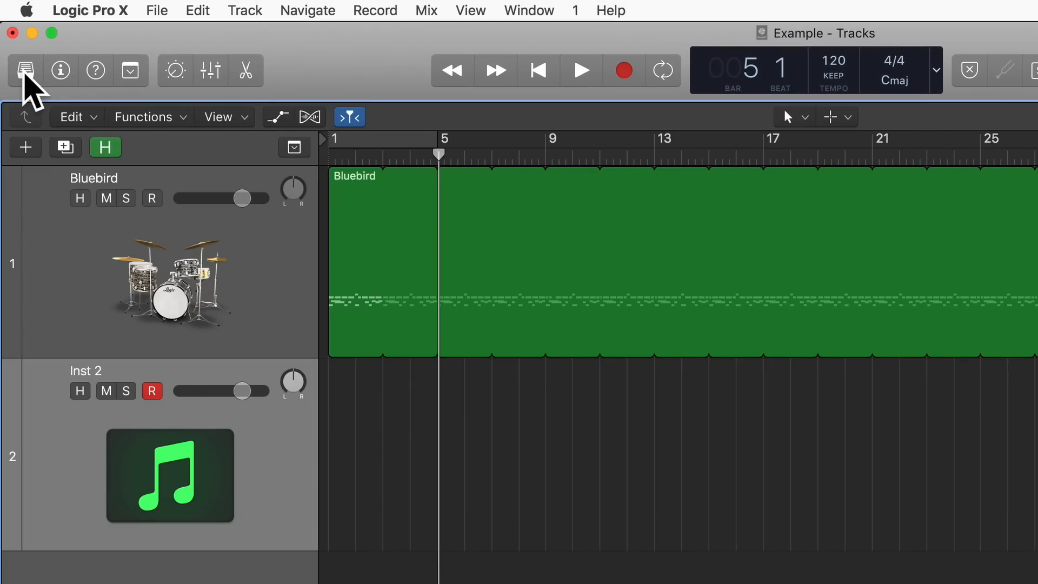
left_click(25, 70)
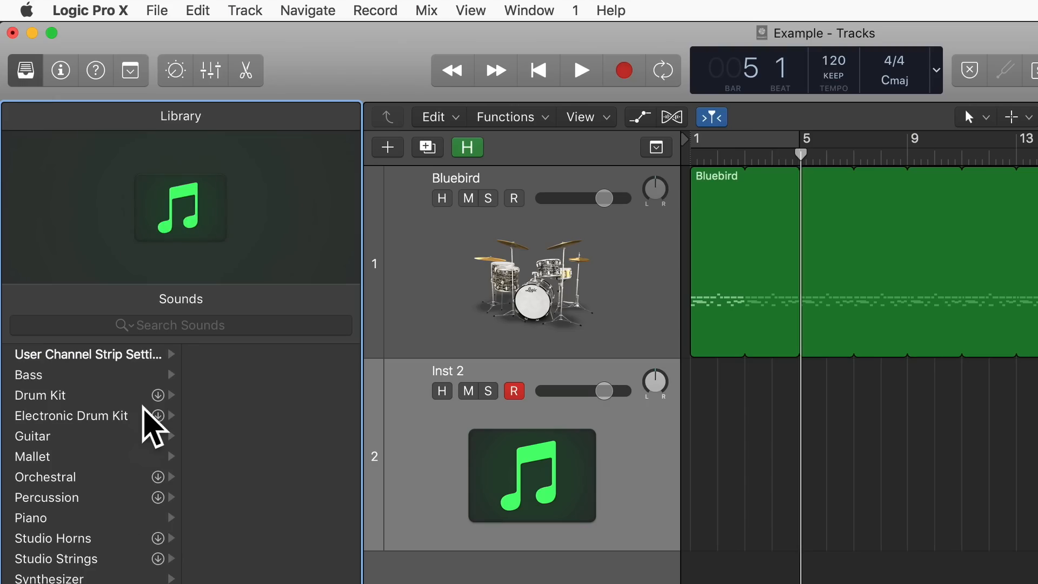
left_click(33, 377)
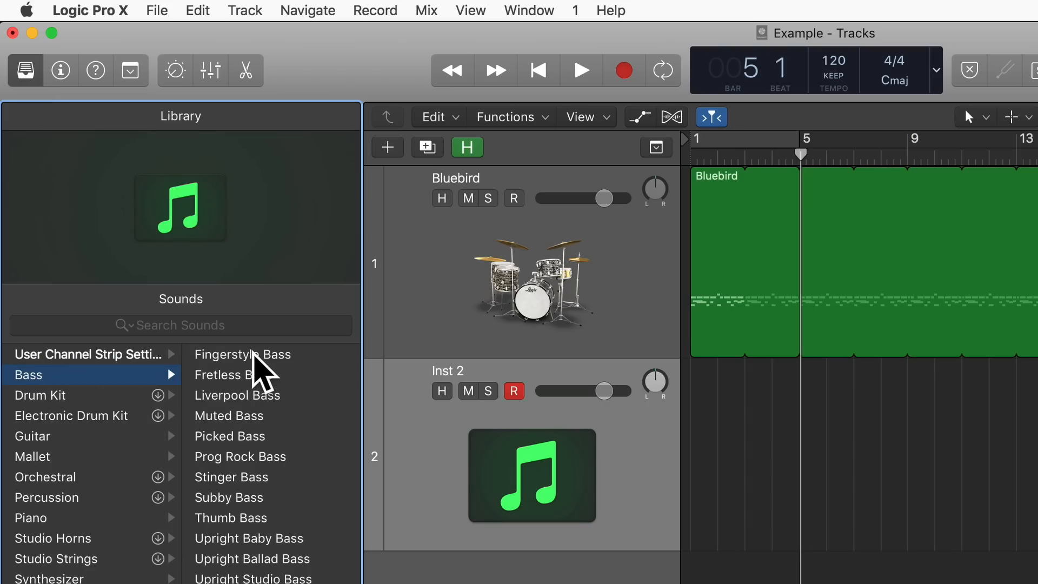
left_click(253, 354)
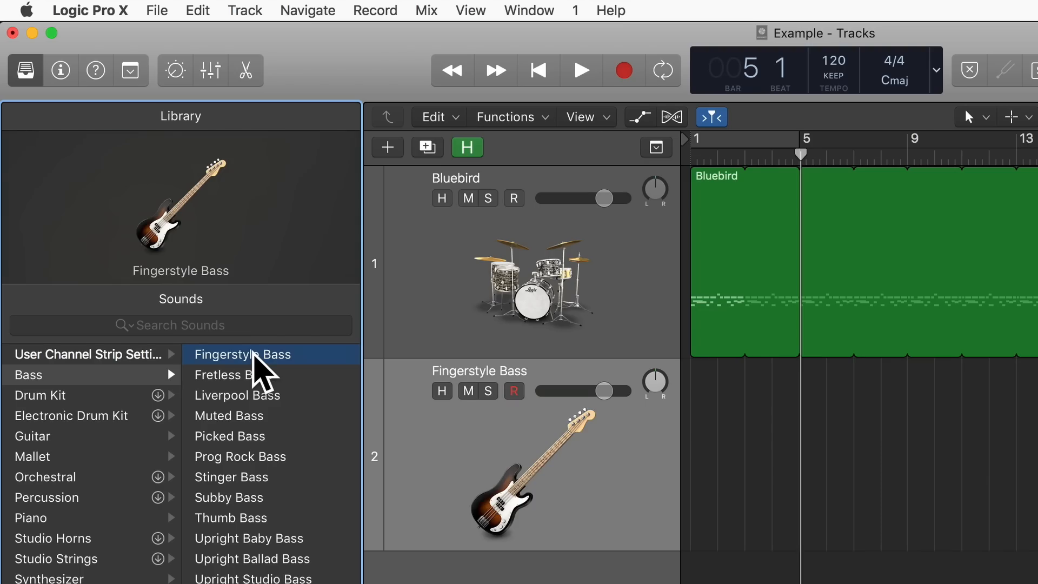
Step: Open Musical Typing and audition the Fingerstyle Bass with a series of notes in the C1 octave
key("super+k")
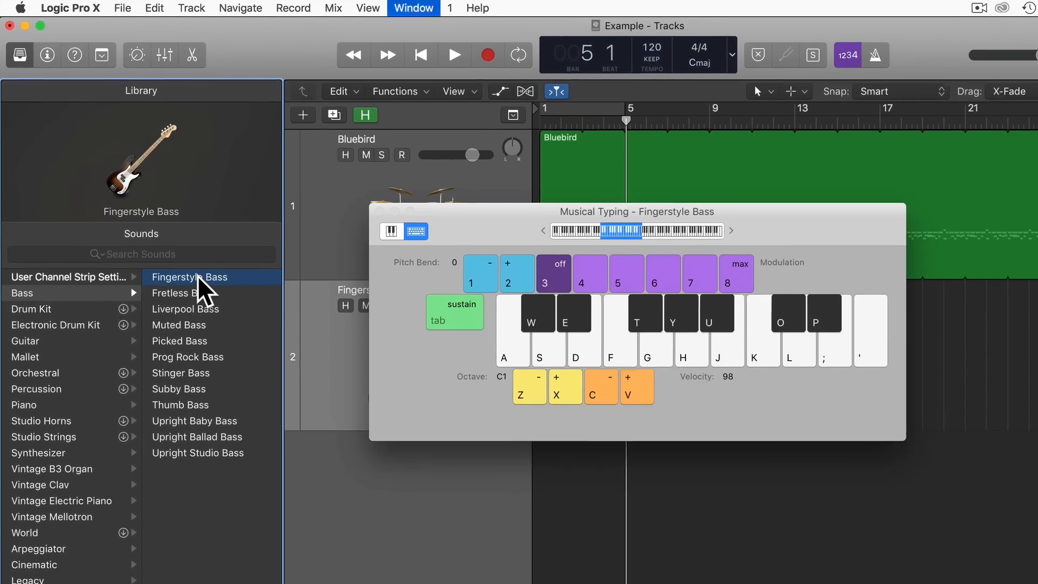
key("h")
key("g")
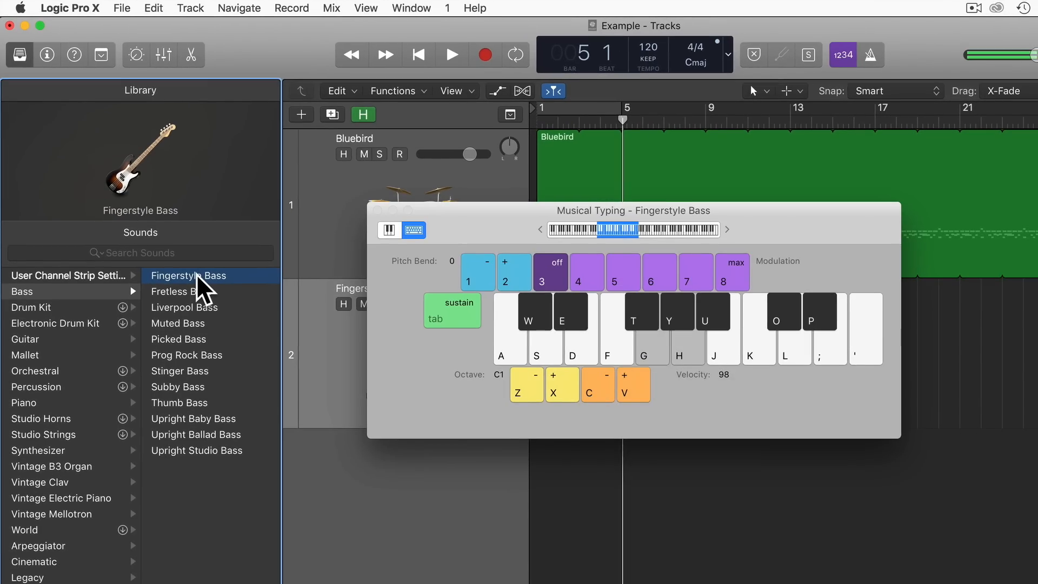
key("f")
key("j")
key("d")
key("g")
key("a")
key("a")
key("a")
key("a")
key("a")
key("s")
key("a")
key("s")
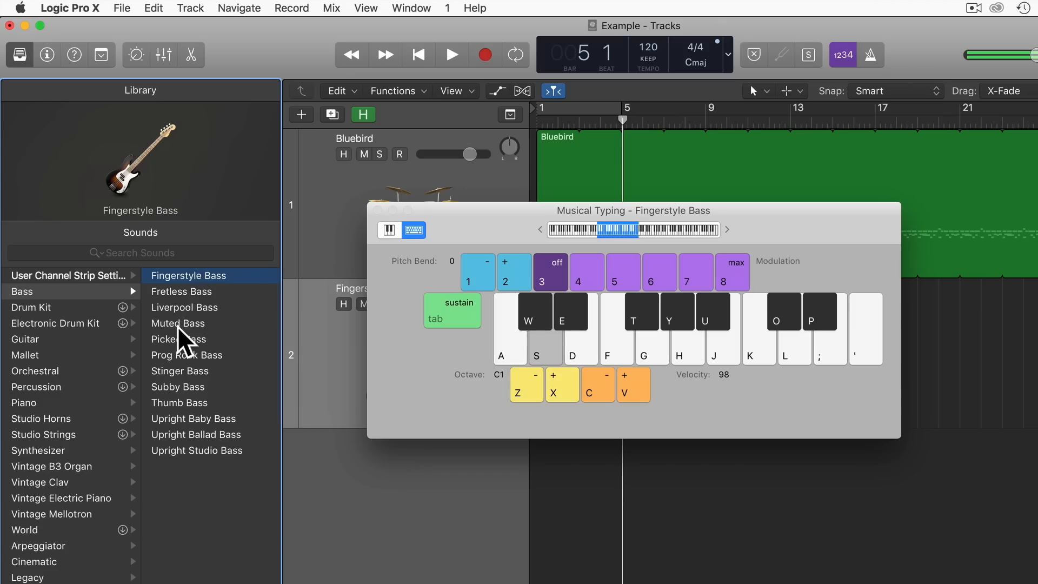
key("a")
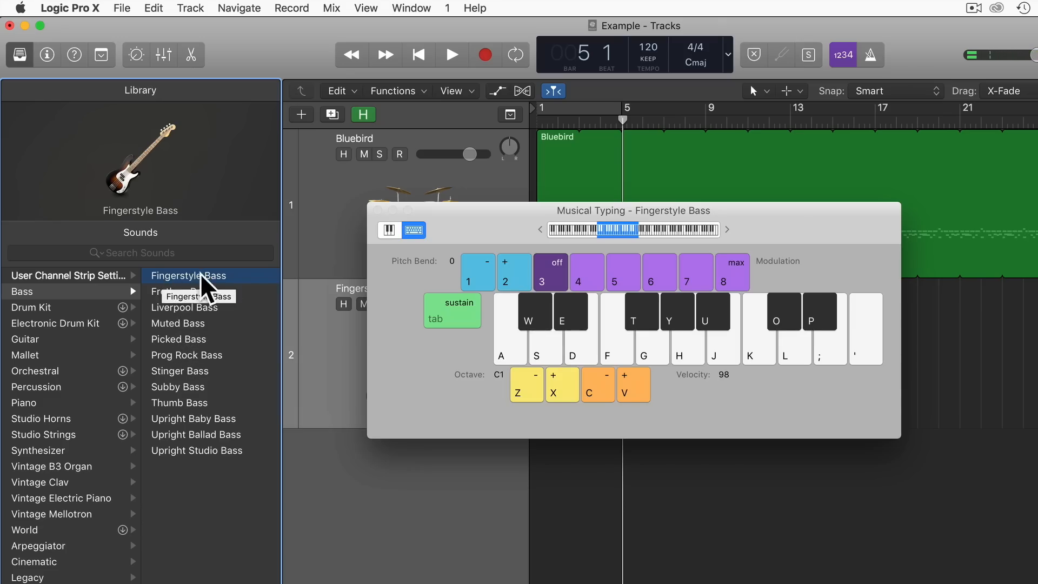
Step: Switch the bass track's sound to Fretless Bass and audition two notes
left_click(161, 291)
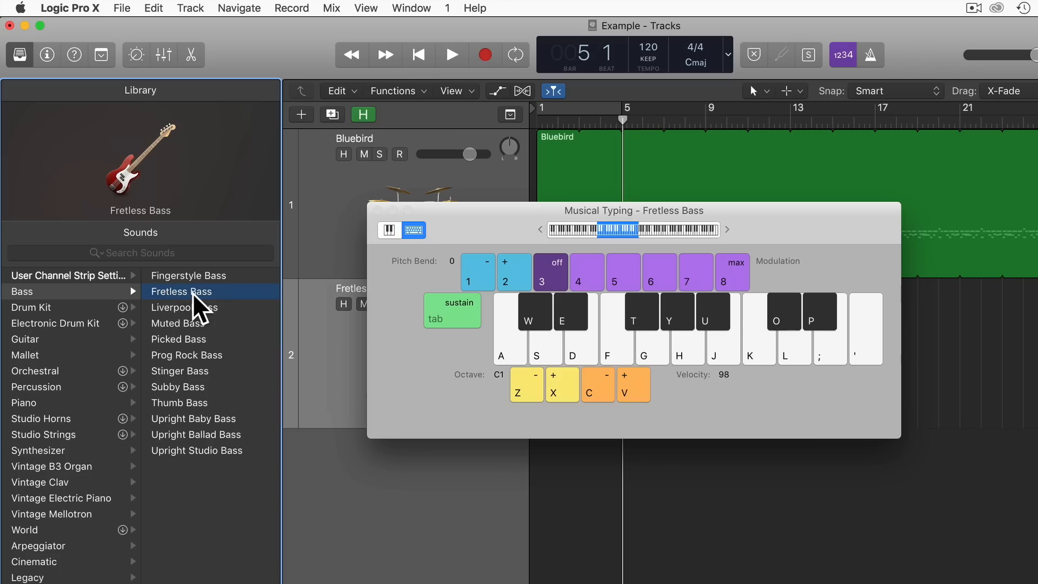
key("a")
key("d")
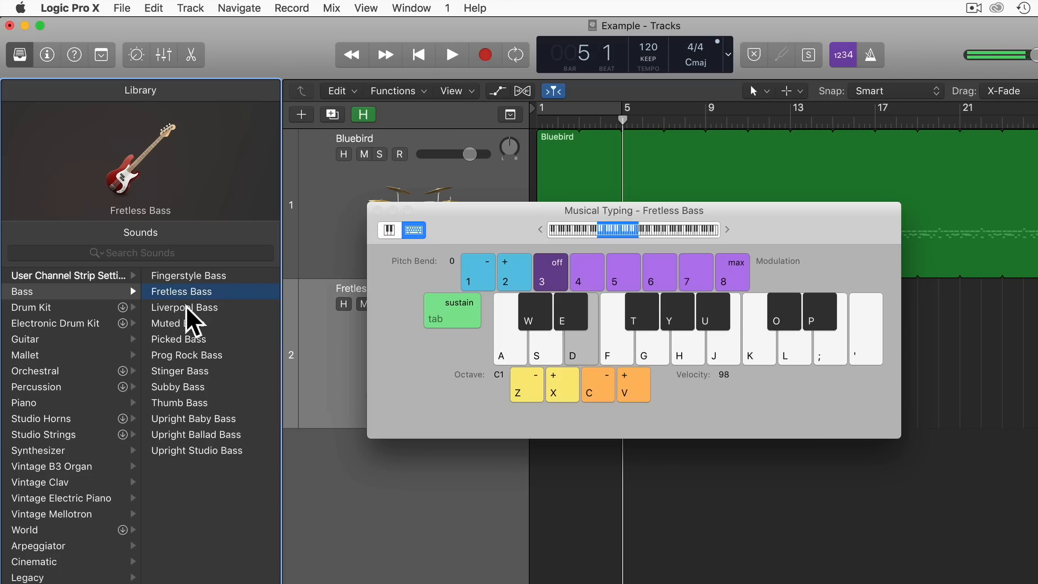
Step: Switch the bass track's sound to Liverpool Bass, audition a few notes, and close Musical Typing
left_click(183, 307)
key("a")
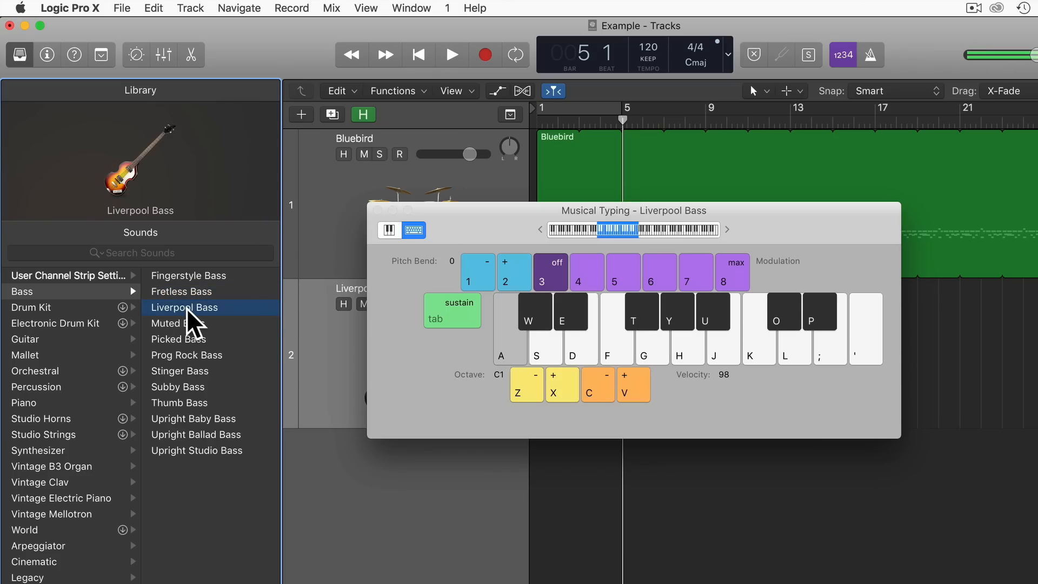
key("d")
key("f")
key("d")
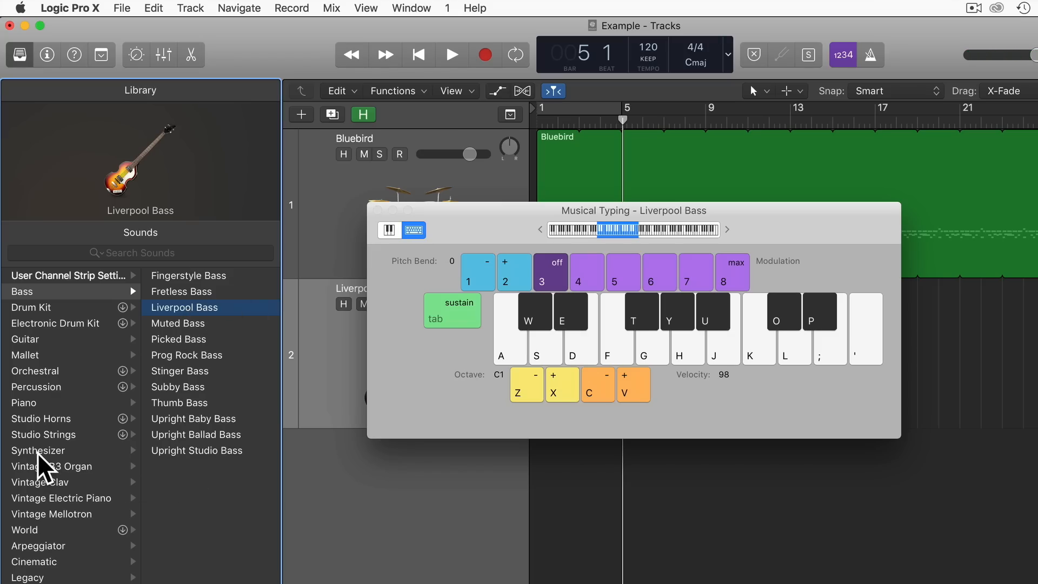
left_click(377, 210)
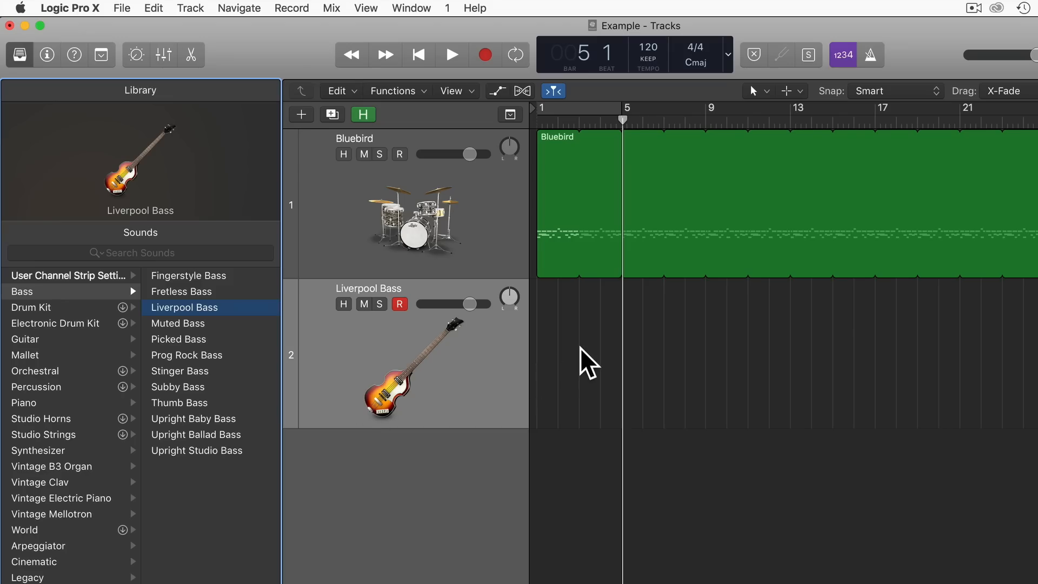
Step: Turn on the cycle area from bar 1 to bar 5 and start looped playback from bar 1
key("Return")
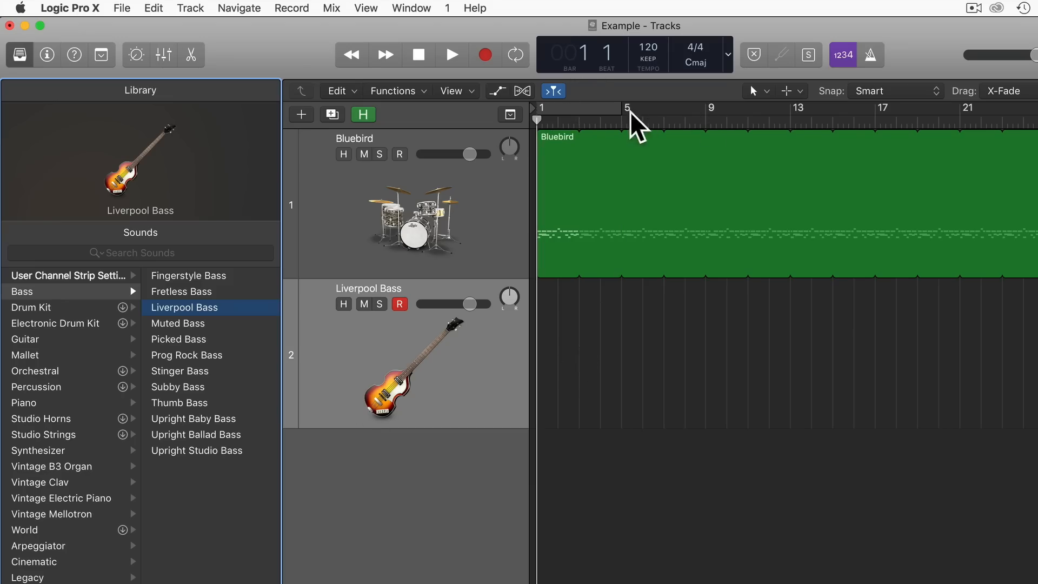
left_click(571, 107)
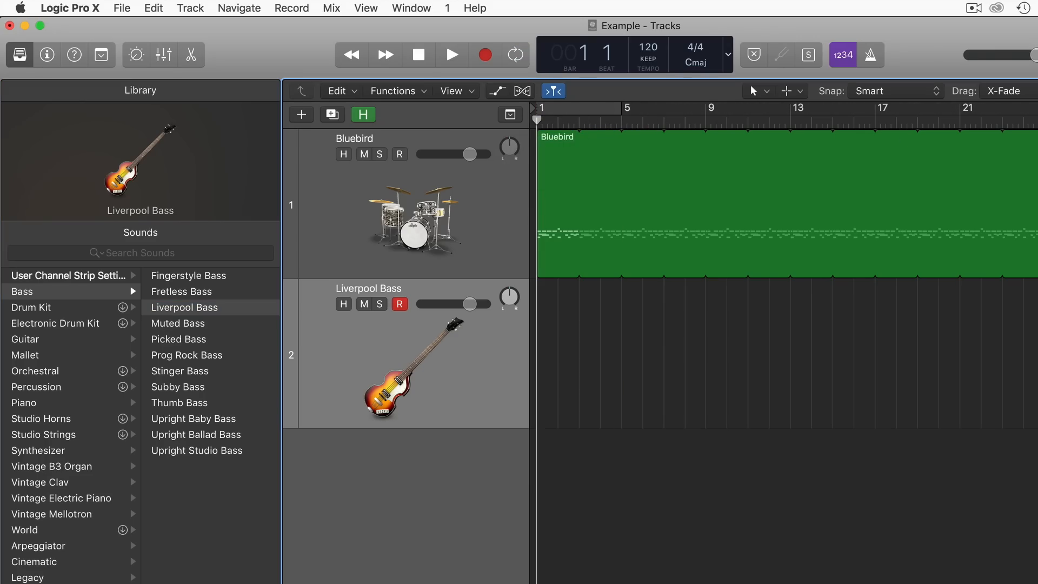
left_click(580, 107)
left_click_drag(555, 102, 514, 101)
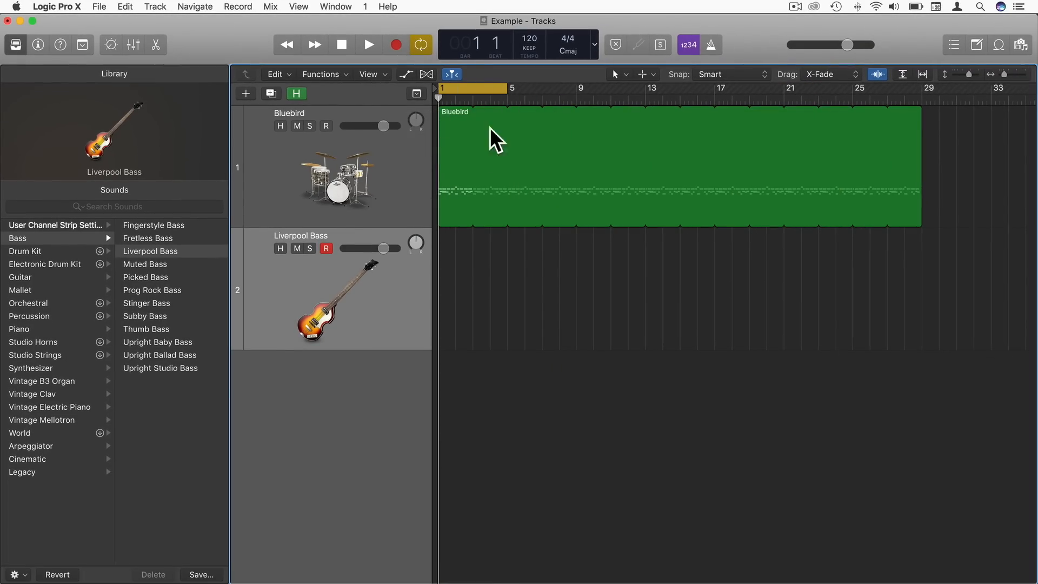
key("space")
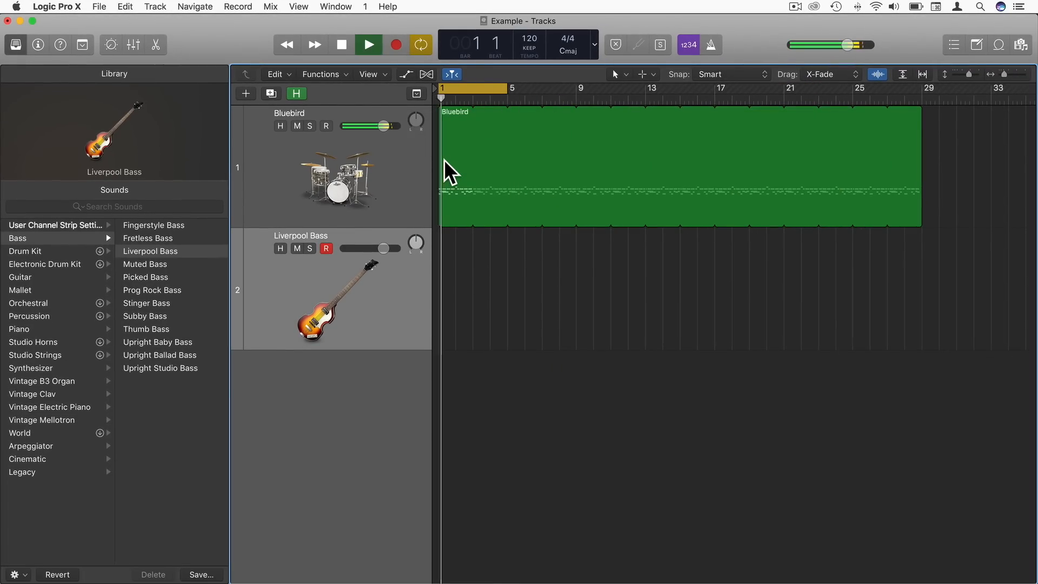
Step: Reopen Musical Typing, play repeated C1 notes over the looped drums, and stop playback
key("super+k")
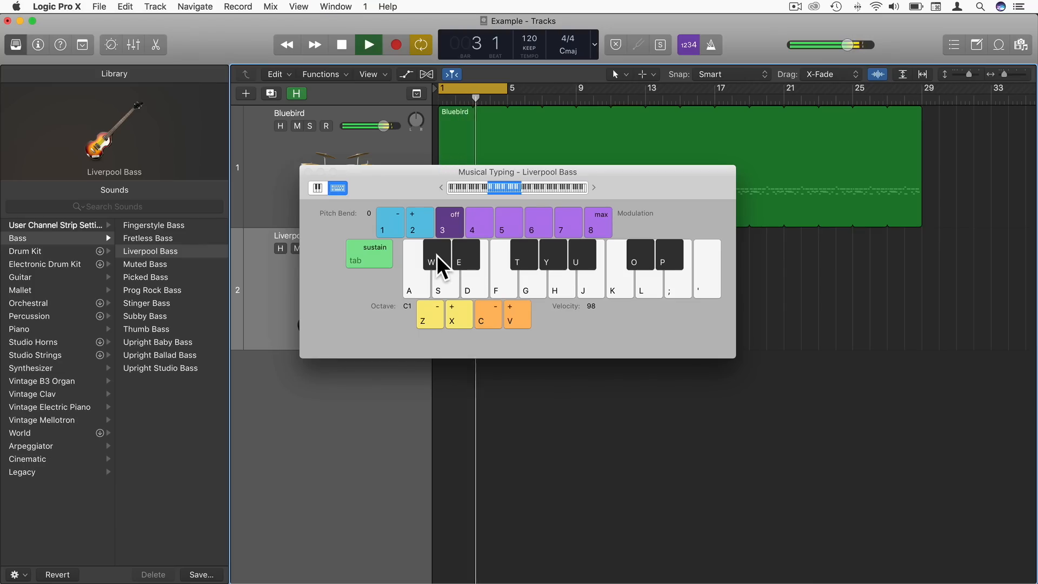
key("a")
key("a")
key("a")
key("a")
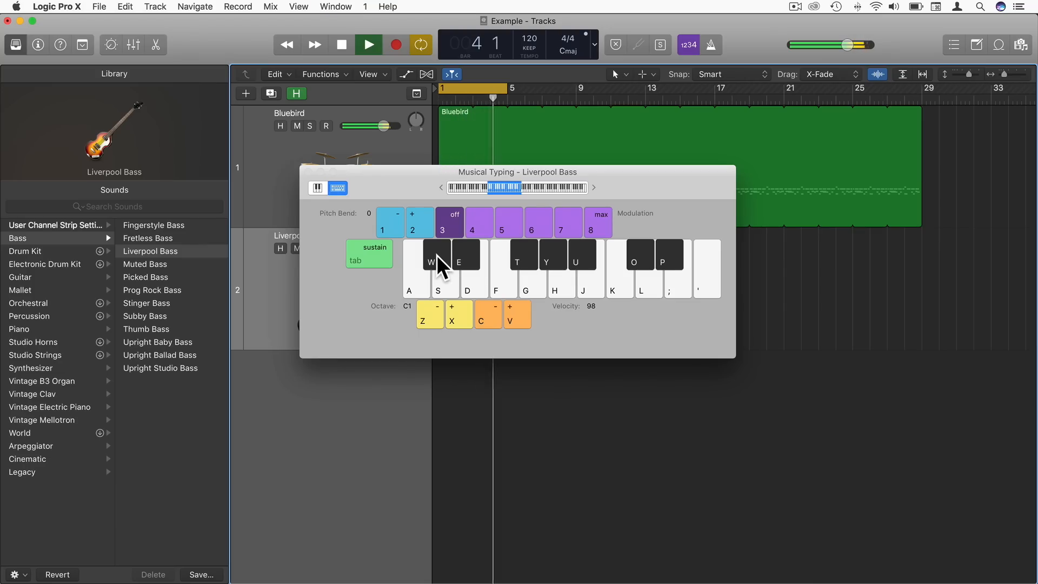
key("a")
key("a")
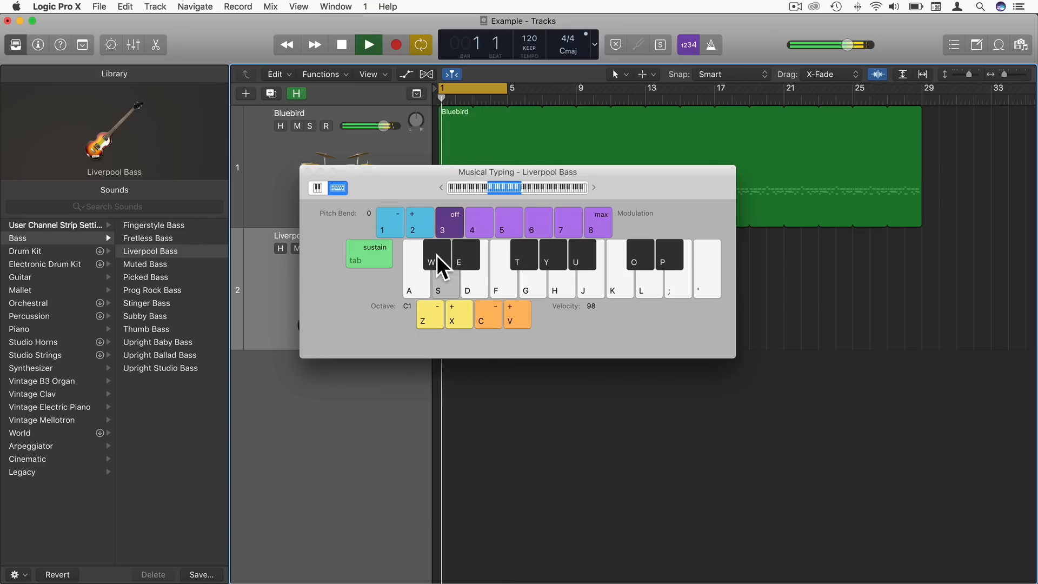
key("a")
key("a")
key("a")
key("d")
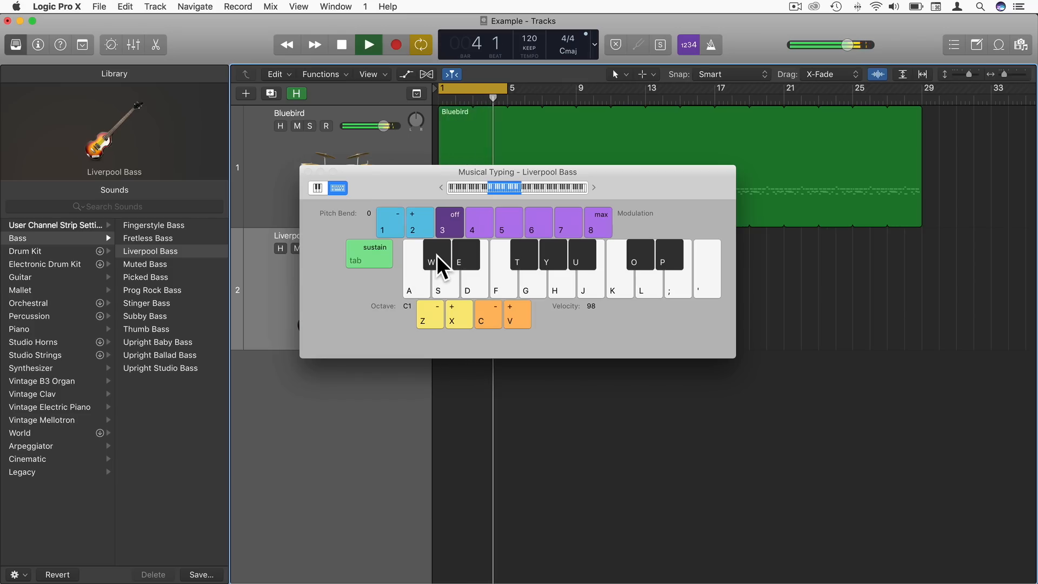
key("space")
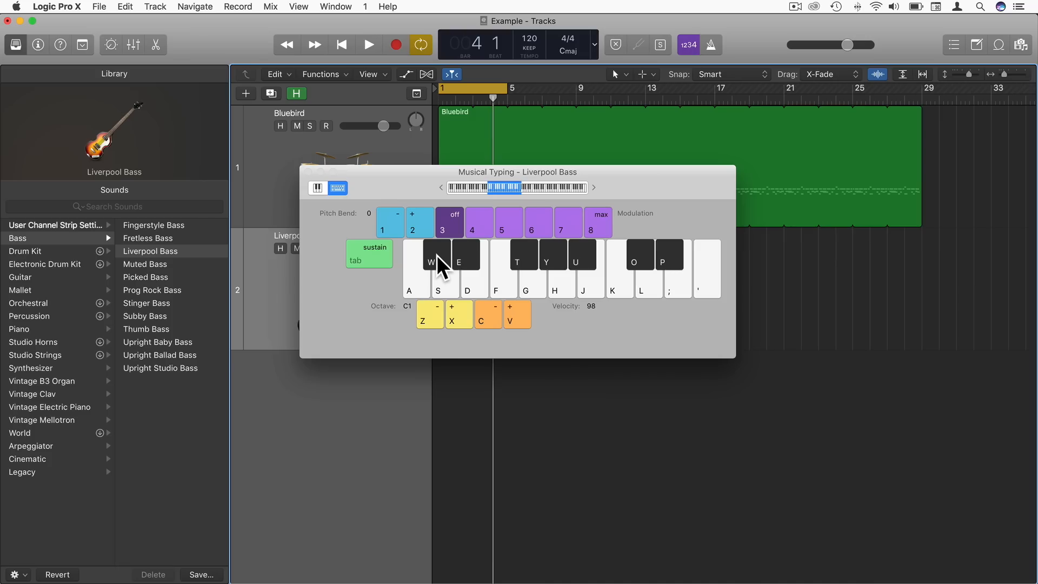
Step: Practise a bass riff alternating C1 and D#1 with playback stopped, and close Musical Typing
key("a")
key("e")
key("a")
key("e")
key("a")
key("e")
key("e")
key("e")
key("e")
key("a")
key("e")
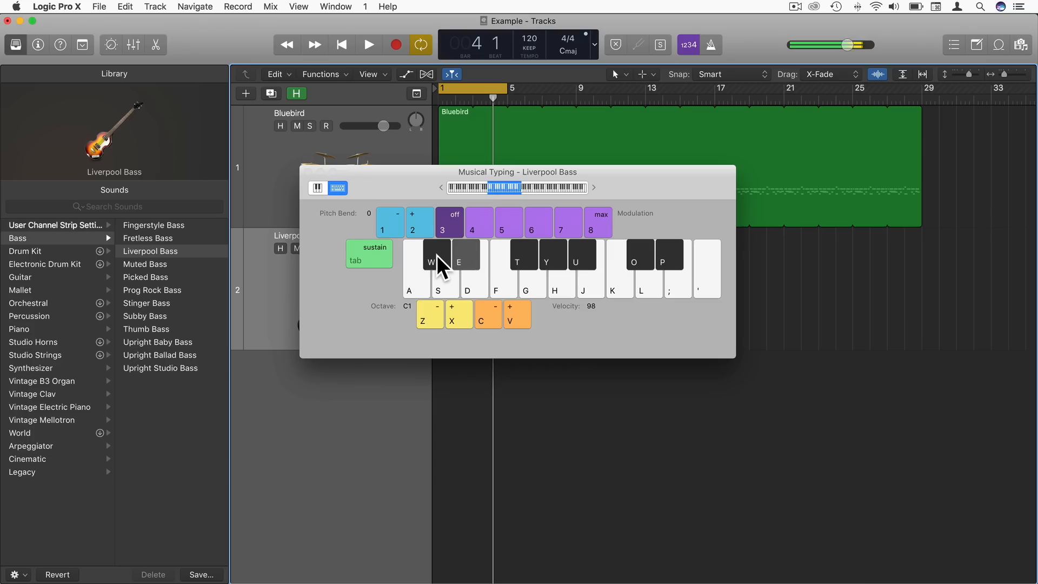
key("a")
key("e")
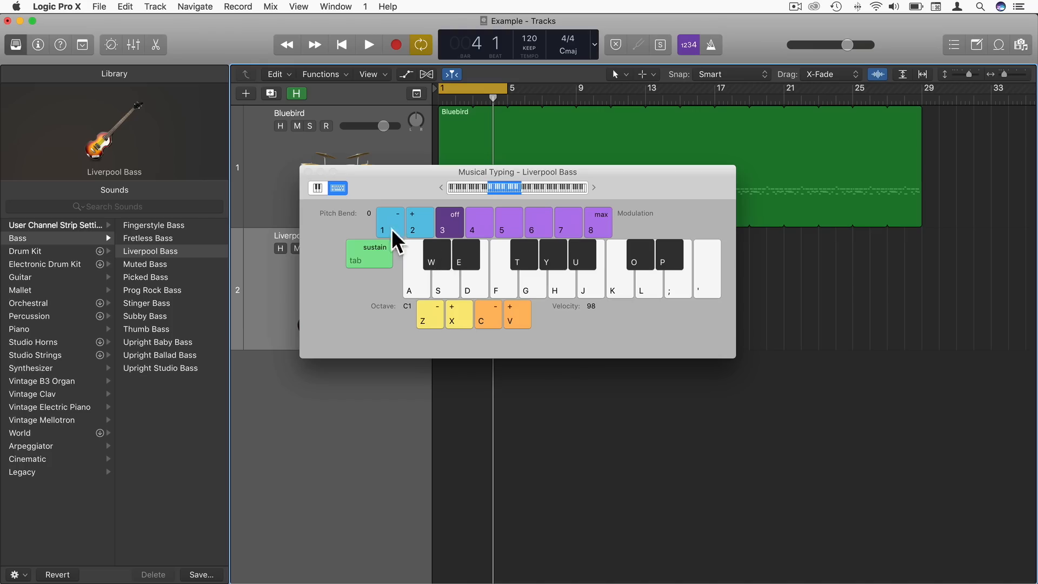
left_click(307, 171)
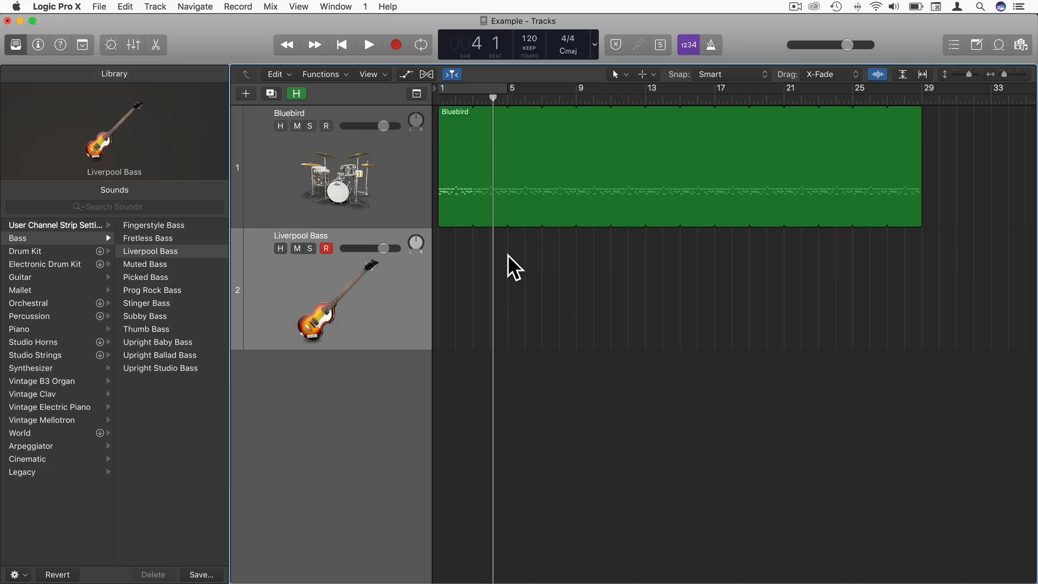
Step: Return the playhead to bar 1 and reopen Musical Typing, moving its window clear of the track headers
key("Return")
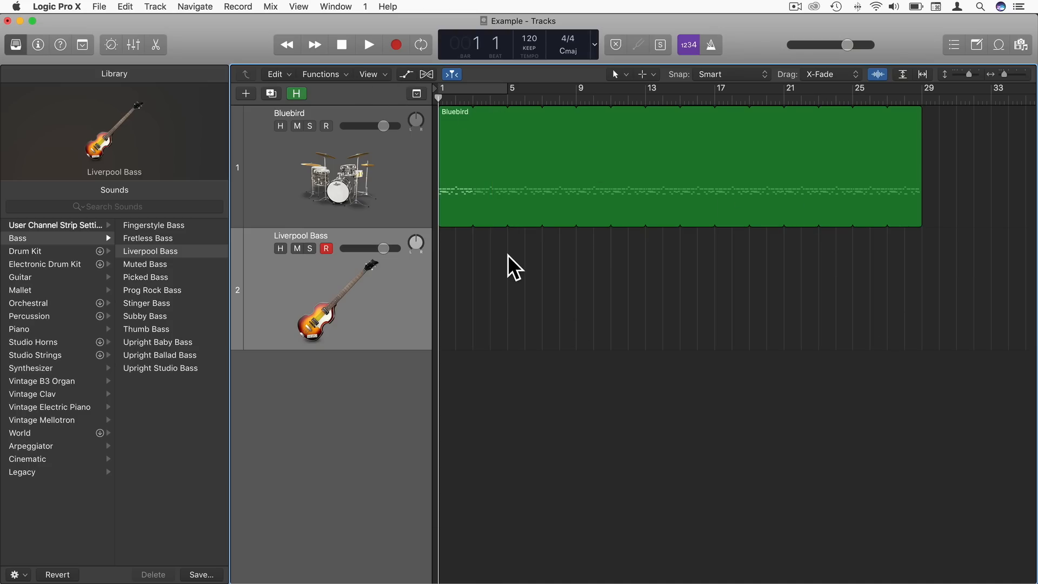
key("cmd+k")
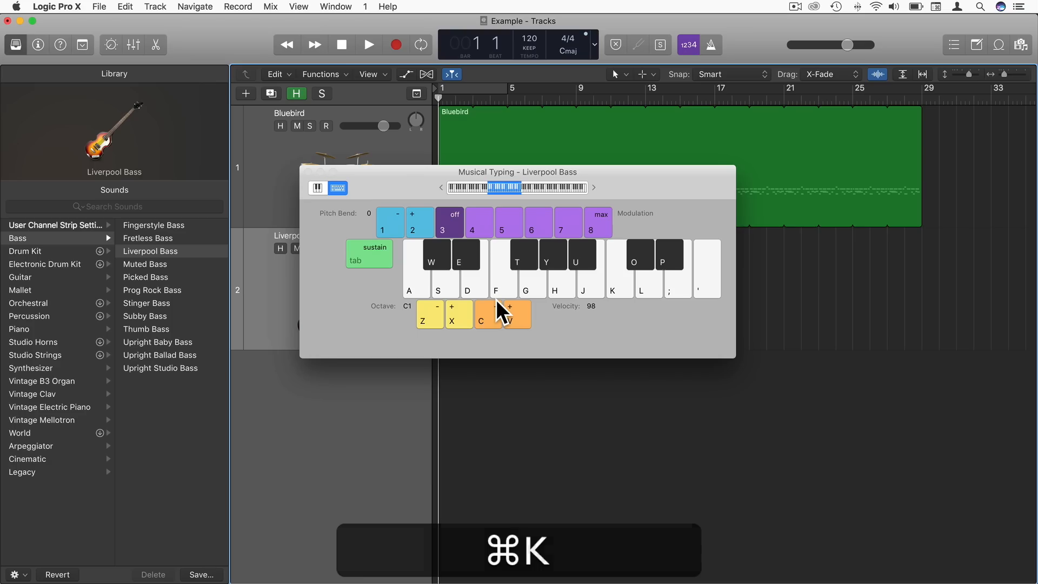
left_click_drag(407, 185, 555, 320)
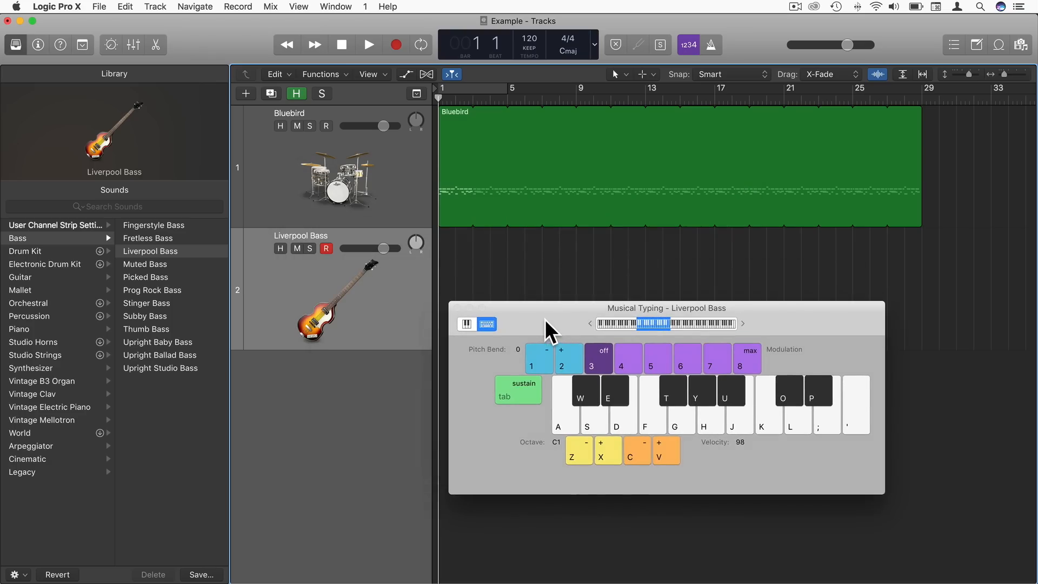
Step: Record a riff of C1 and D#1 notes on the Liverpool Bass track from bar 1, stopping at bar 13
key("r")
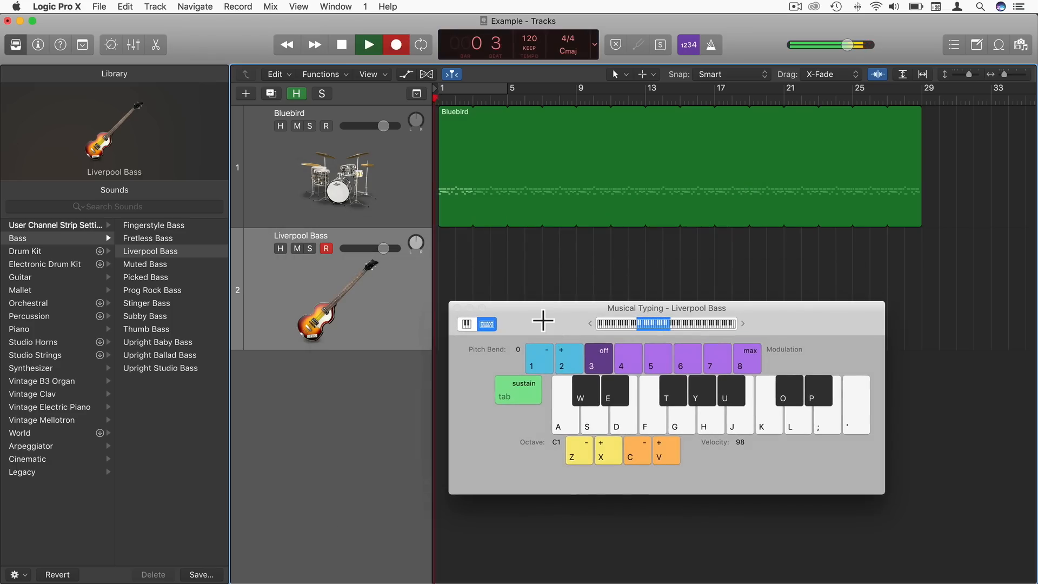
key("a")
key("a")
key("a")
key("a")
key("a")
key("a")
key("e")
key("a")
key("a")
key("a")
key("e")
key("a")
key("e")
key("a")
key("e")
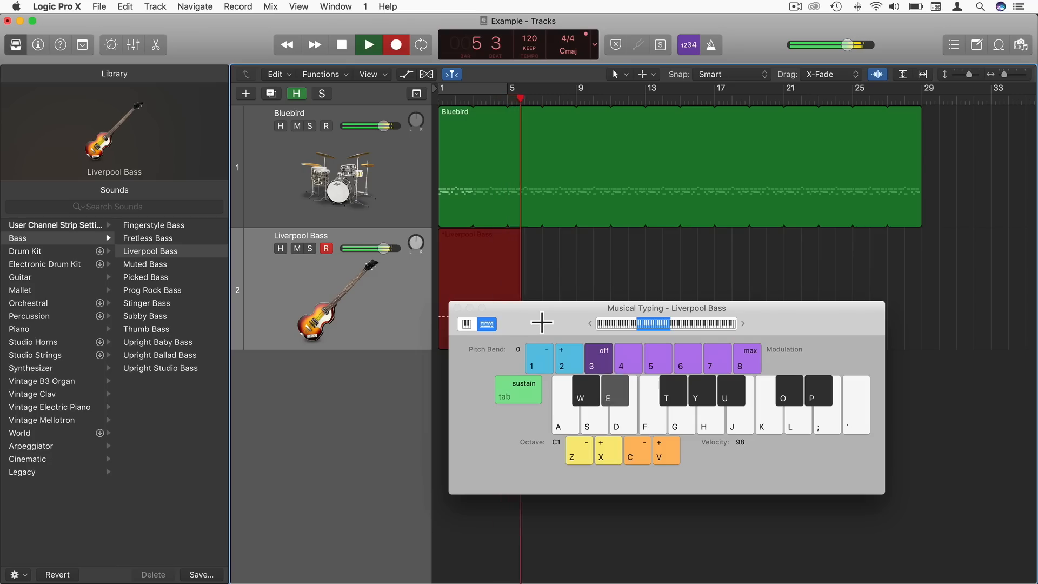
key("a")
key("e")
key("a")
key("e")
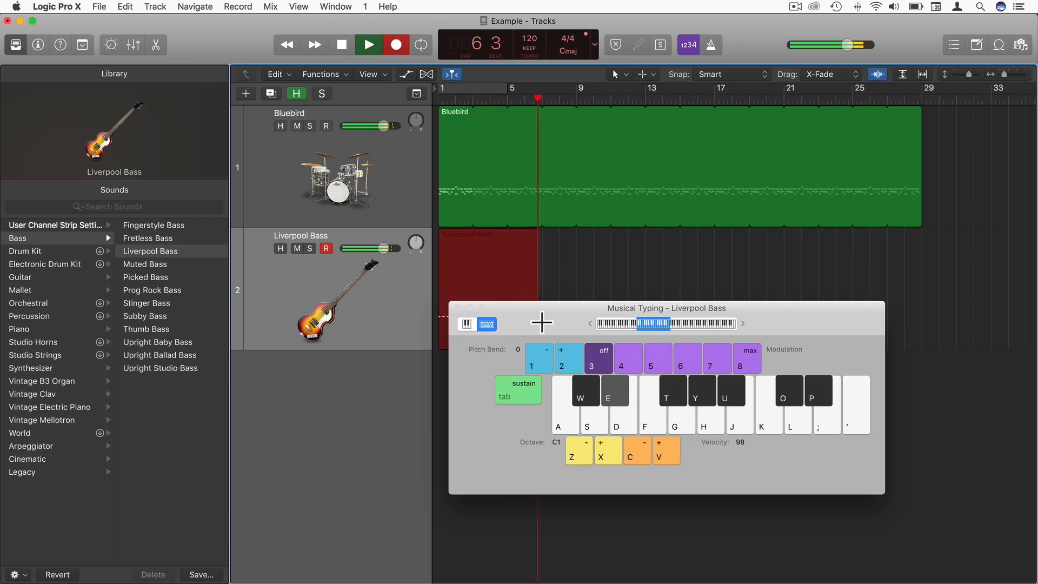
key("a")
key("a")
key("a")
key("a")
key("e")
key("a")
key("a")
key("a")
key("a")
key("a")
key("a")
key("e")
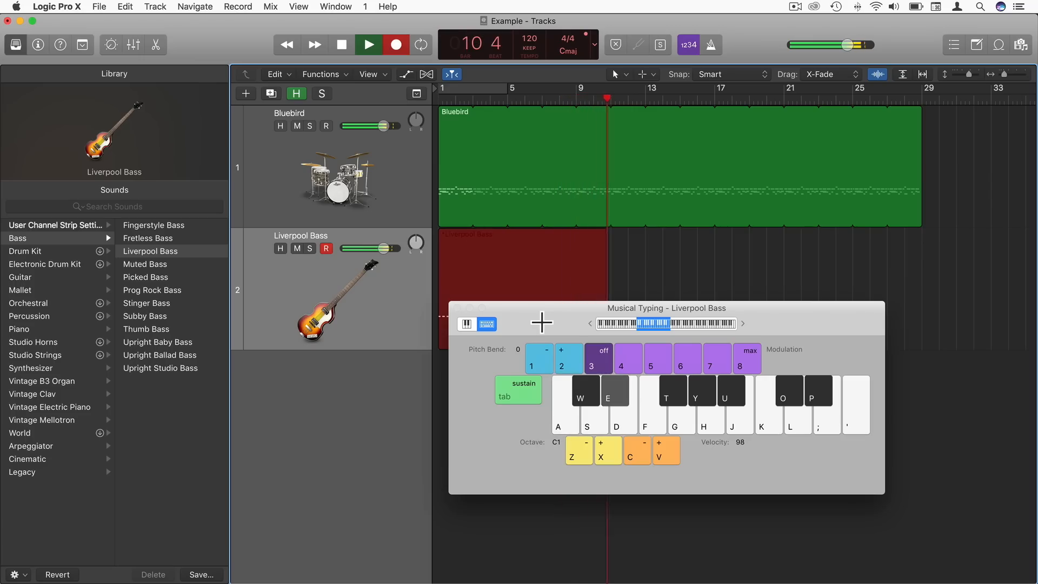
key("a")
key("a")
key("a")
key("a")
key("e")
key("a")
key("a")
key("space")
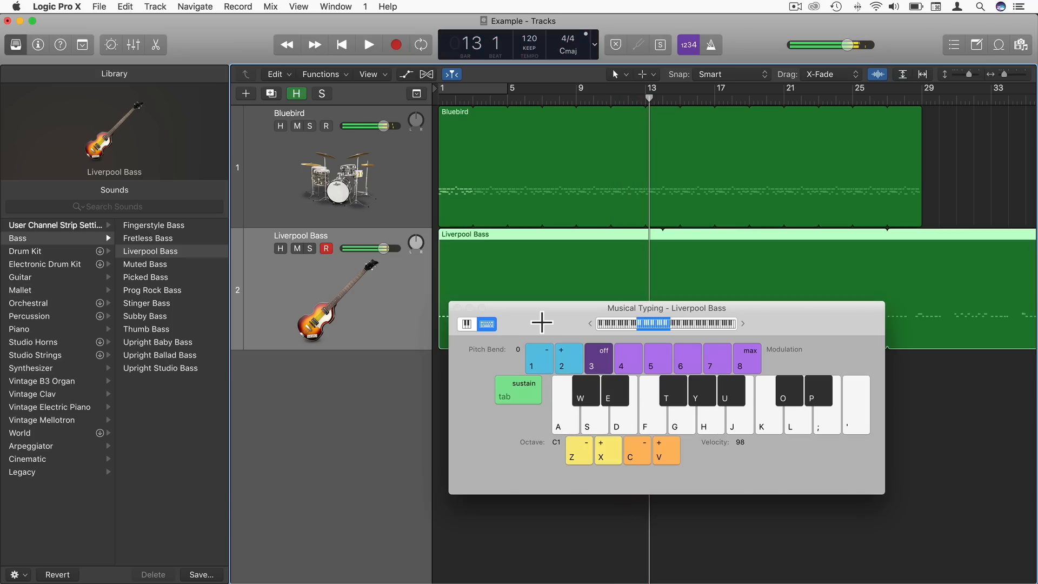
Step: Close Musical Typing, turn off looping for the recorded Liverpool Bass region, and deselect it
left_click(459, 312)
scroll(624, 290, "right", 5)
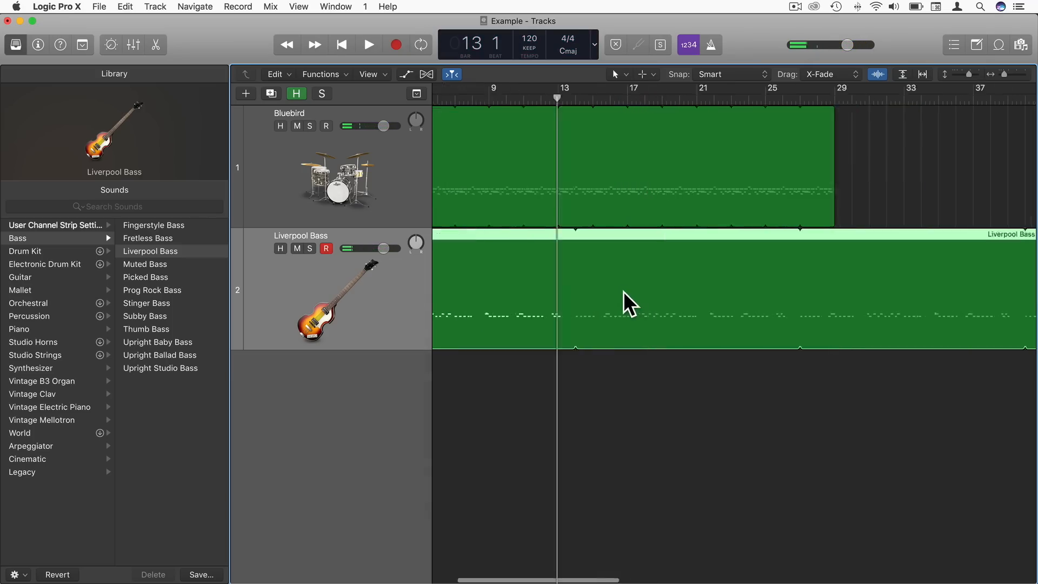
scroll(624, 291, "right", 10)
scroll(623, 291, "left", 15)
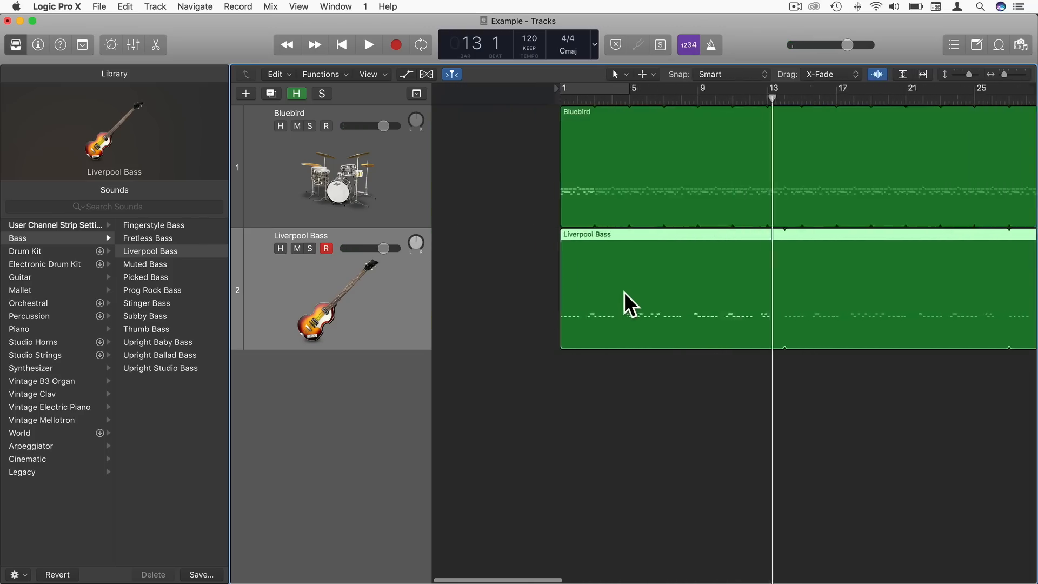
scroll(624, 291, "left", 5)
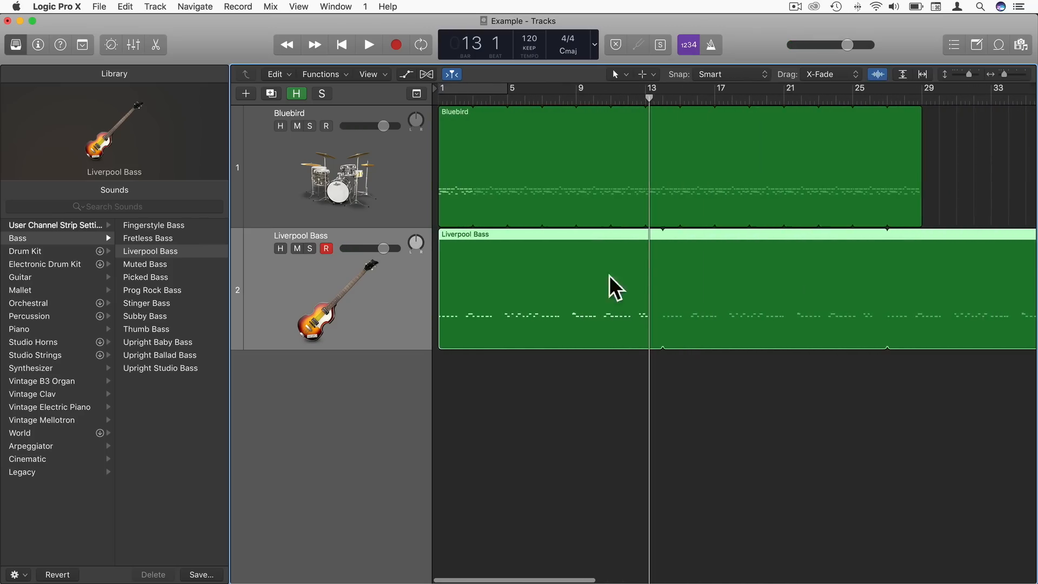
key("l")
key("l")
key("l")
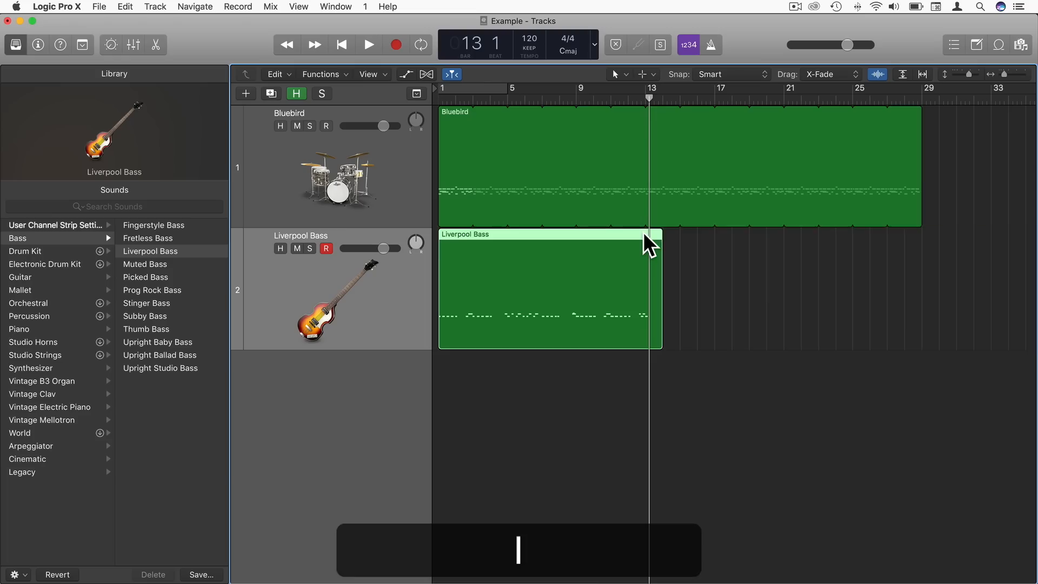
key("l")
key("l")
left_click(689, 254)
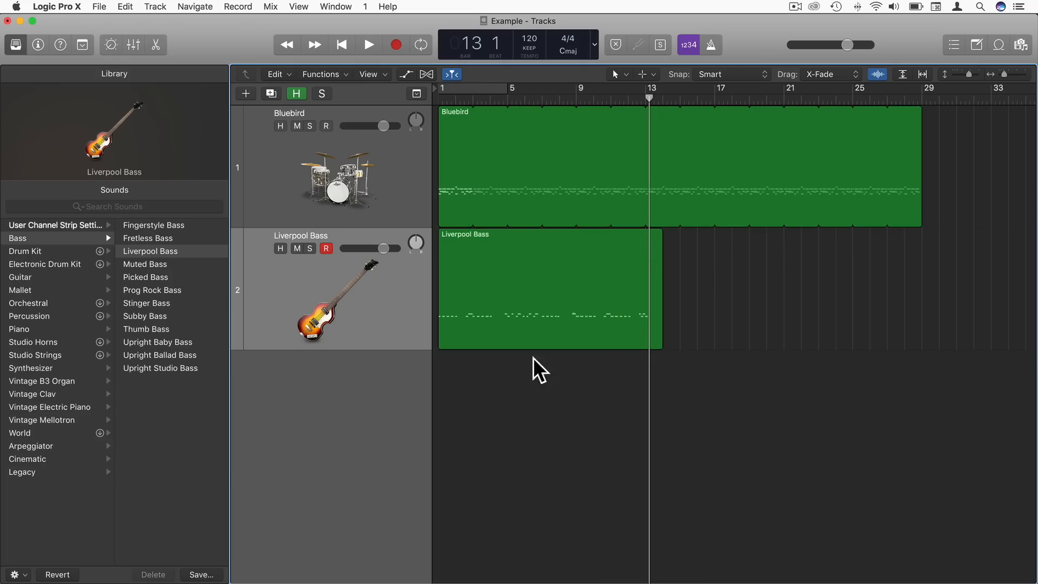
Step: Open the Liverpool Bass region in the Piano Roll and enlarge its notes for editing
double_click(517, 263)
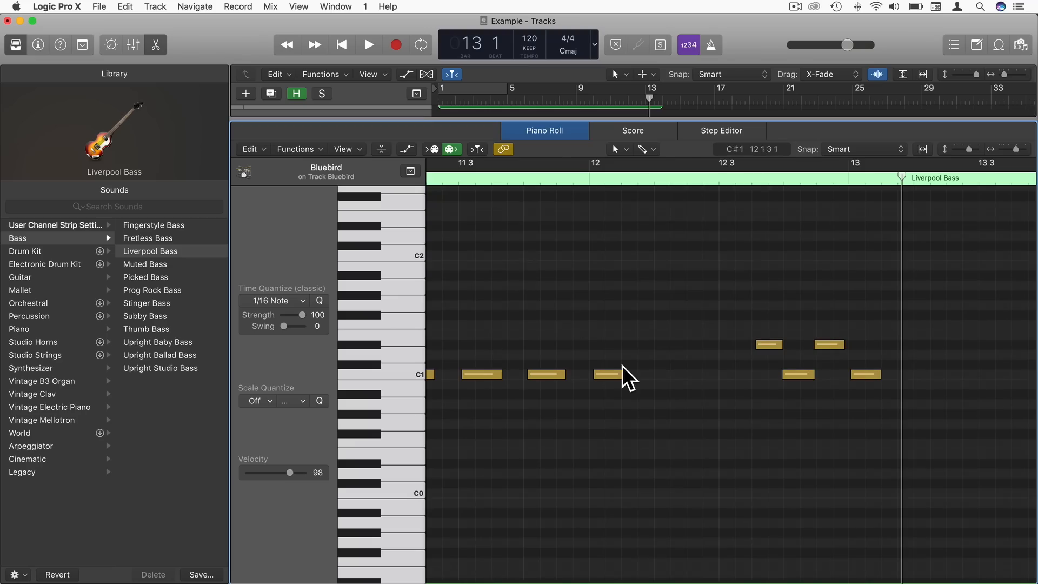
left_click_drag(1013, 152, 998, 153)
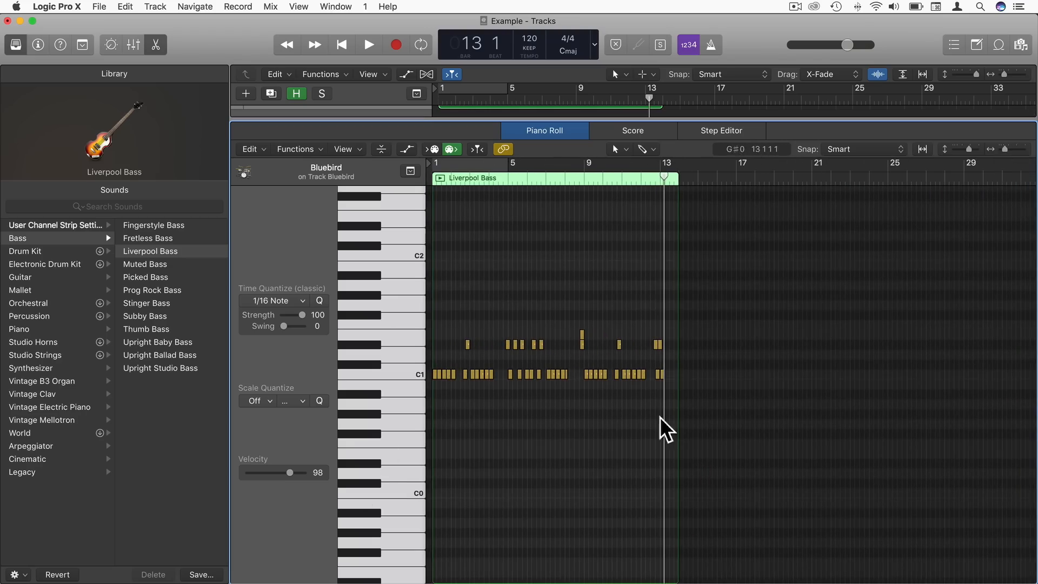
left_click_drag(969, 149, 975, 150)
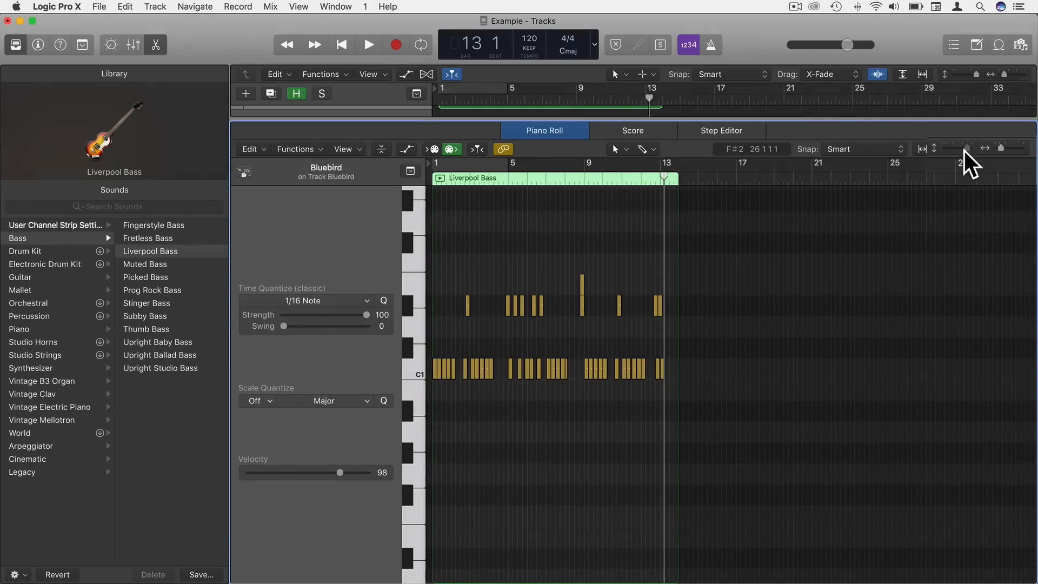
left_click_drag(1001, 151, 1012, 151)
Step: Play back the bass recording around bars 8 to 11 to find the section worth keeping, and stop playback
double_click(517, 178)
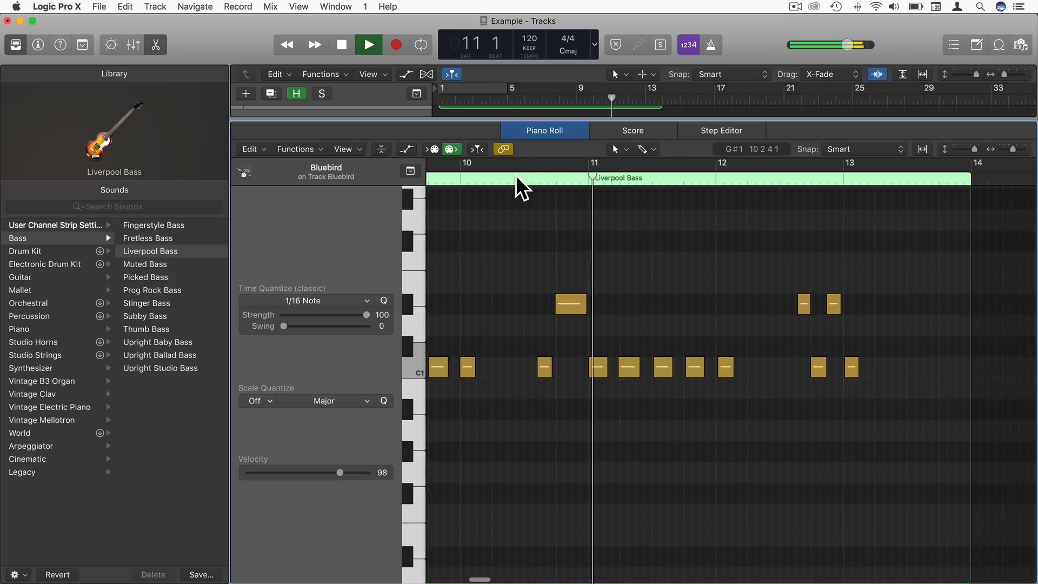
scroll(516, 178, "left", 3)
left_click(523, 181)
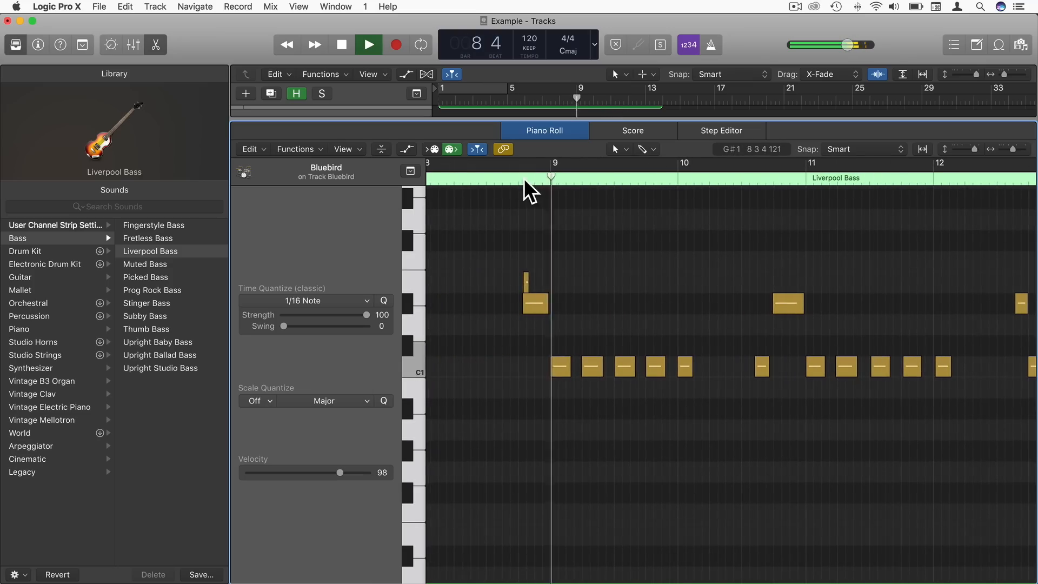
key("space")
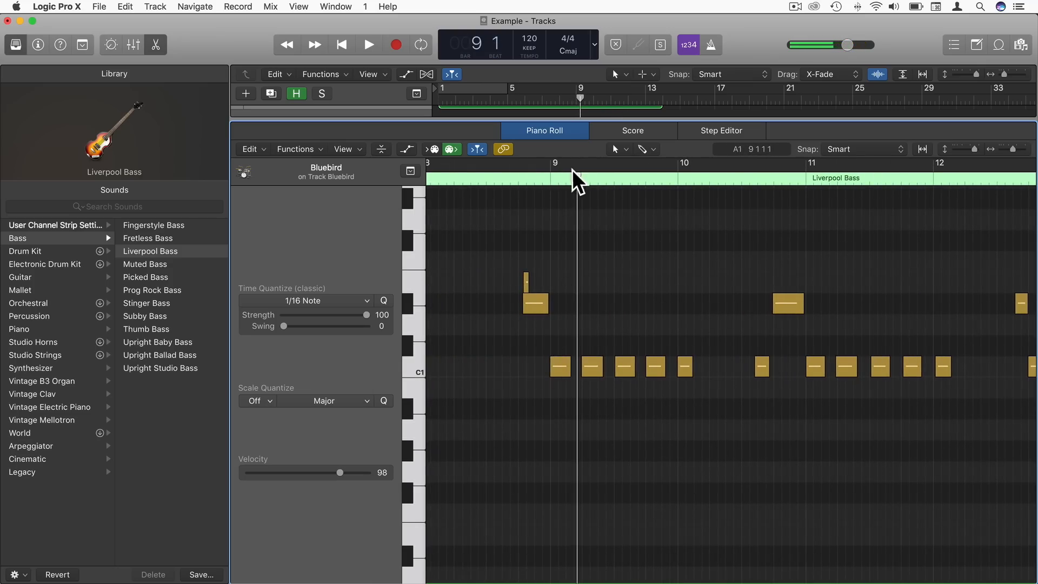
Step: Delete all the bass notes before bar 9 in the Piano Roll
scroll(634, 203, "right", 3)
scroll(634, 203, "right", 1)
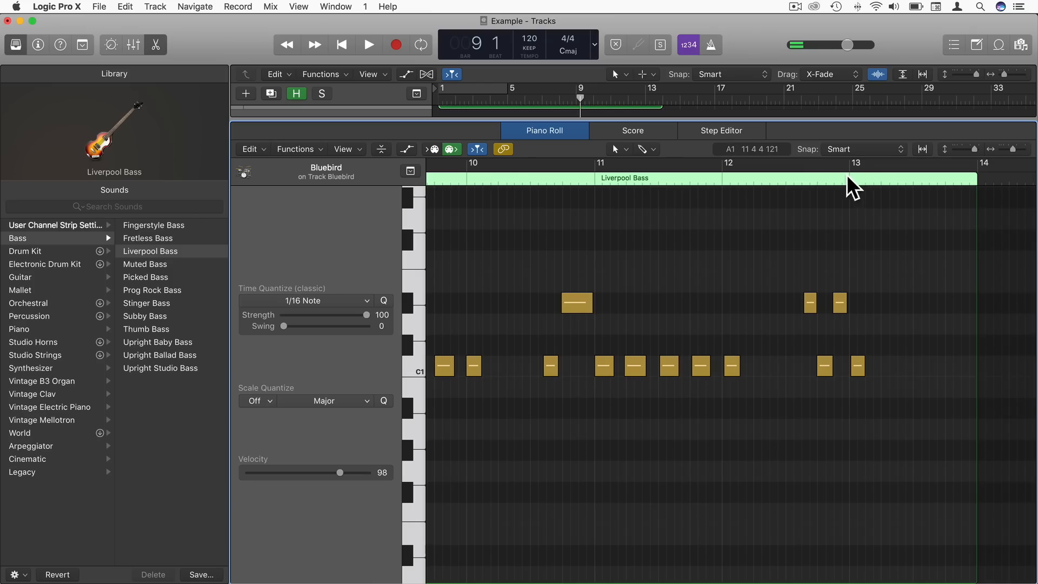
scroll(849, 381, "left", 4)
scroll(843, 367, "left", 1)
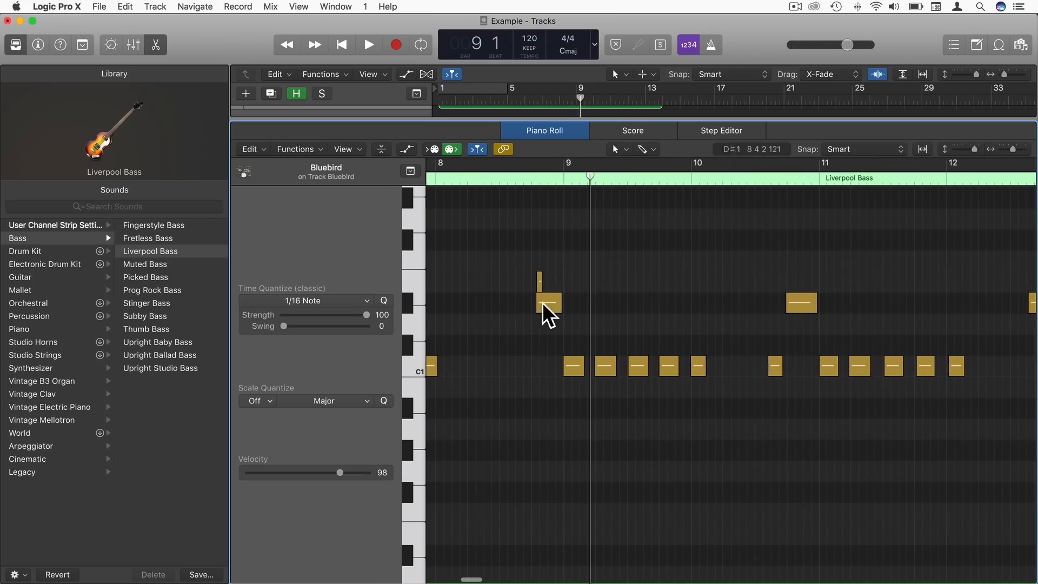
left_click_drag(546, 322, 511, 273)
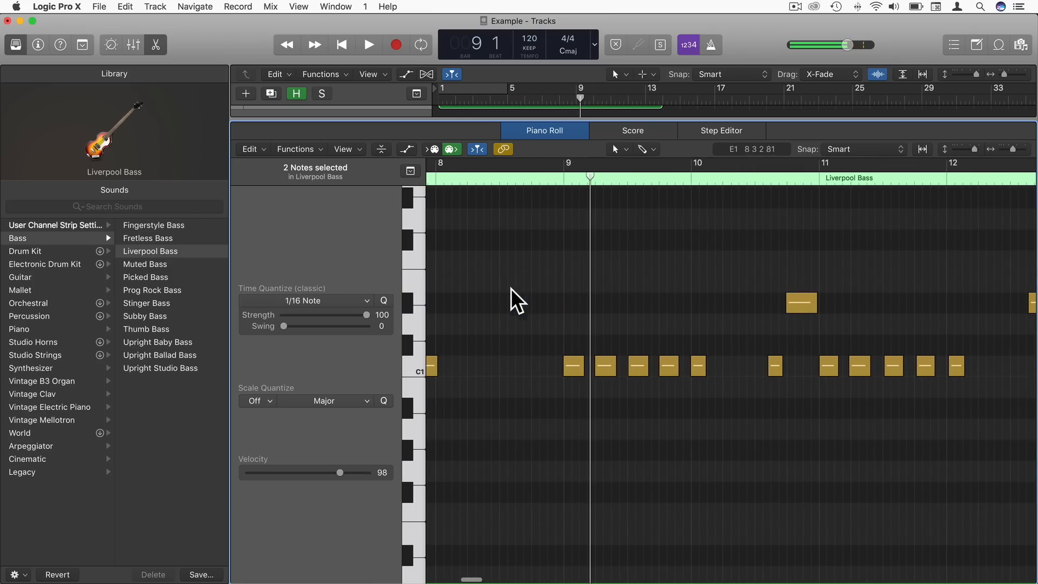
left_click_drag(1012, 150, 1004, 151)
left_click_drag(550, 403, 285, 275)
key("Delete")
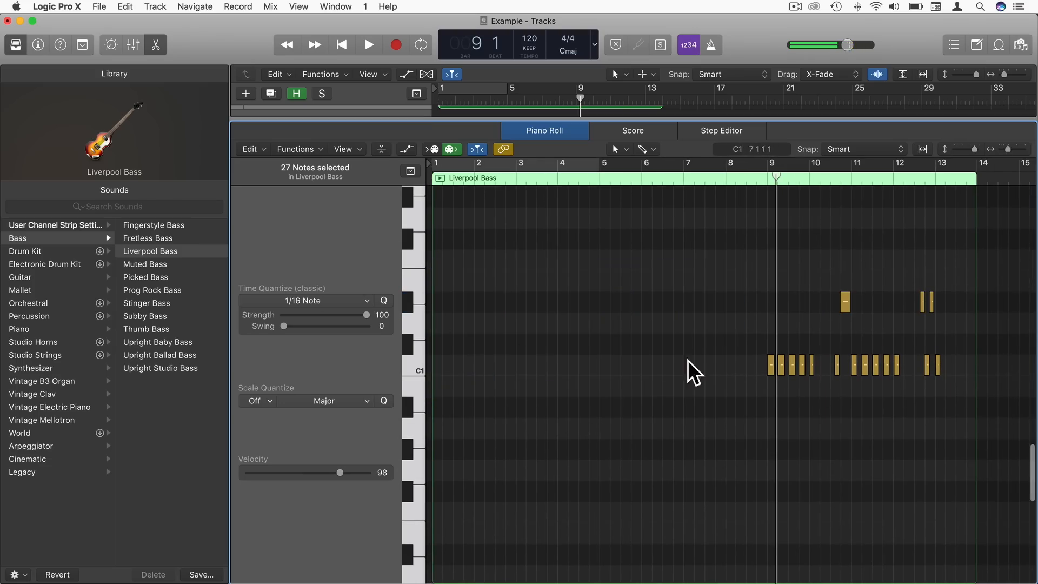
Step: Move the remaining bass notes from bars 9 to 13 back so the phrase starts at bar 1, and deselect them
left_click_drag(720, 259, 973, 405)
left_click_drag(766, 366, 470, 394)
left_click(473, 398)
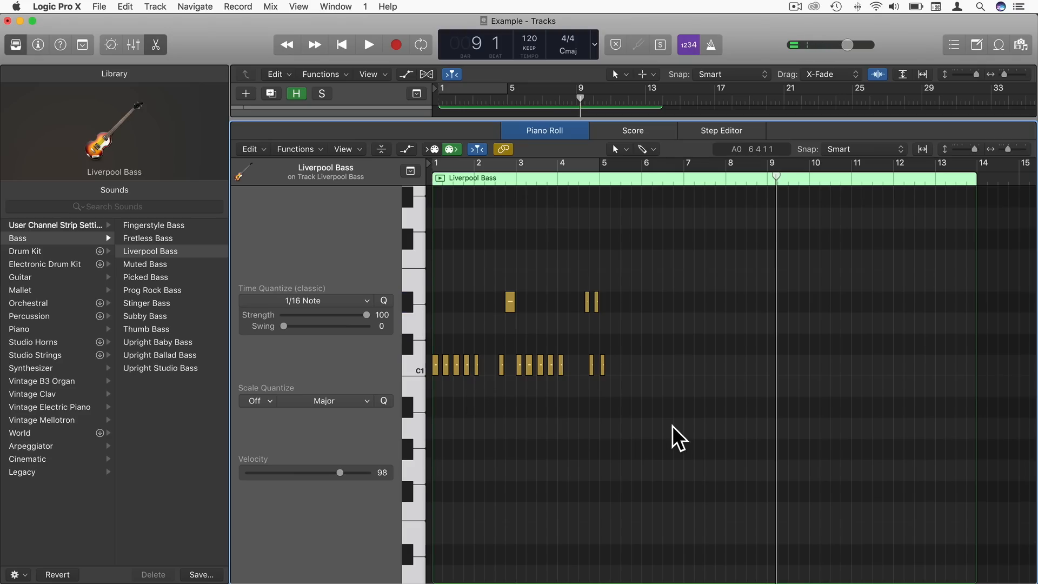
Step: Select all the bass notes, quantize them to 1/16 notes, and clear the selection
key("super")
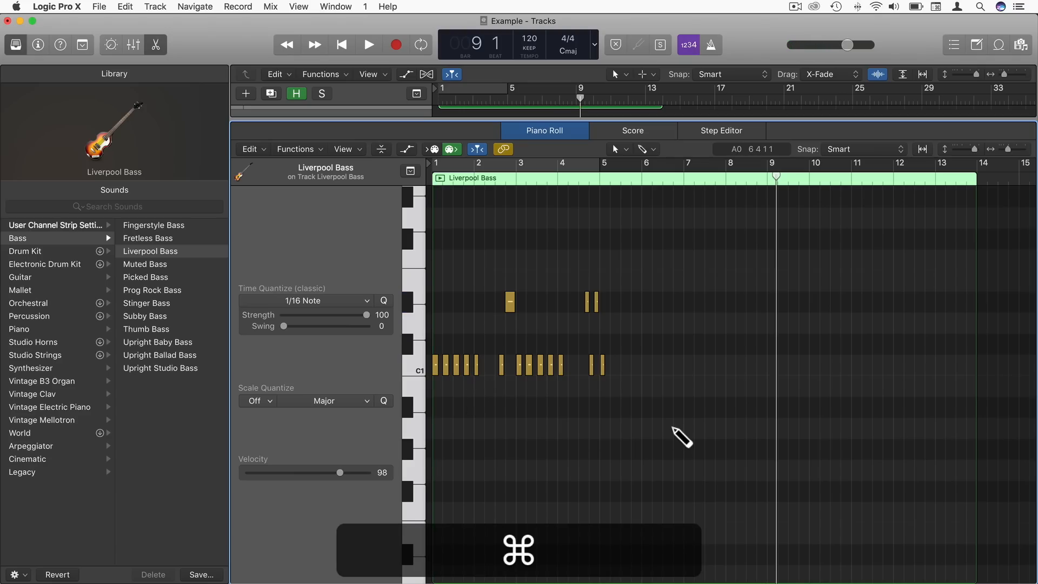
key("super+a")
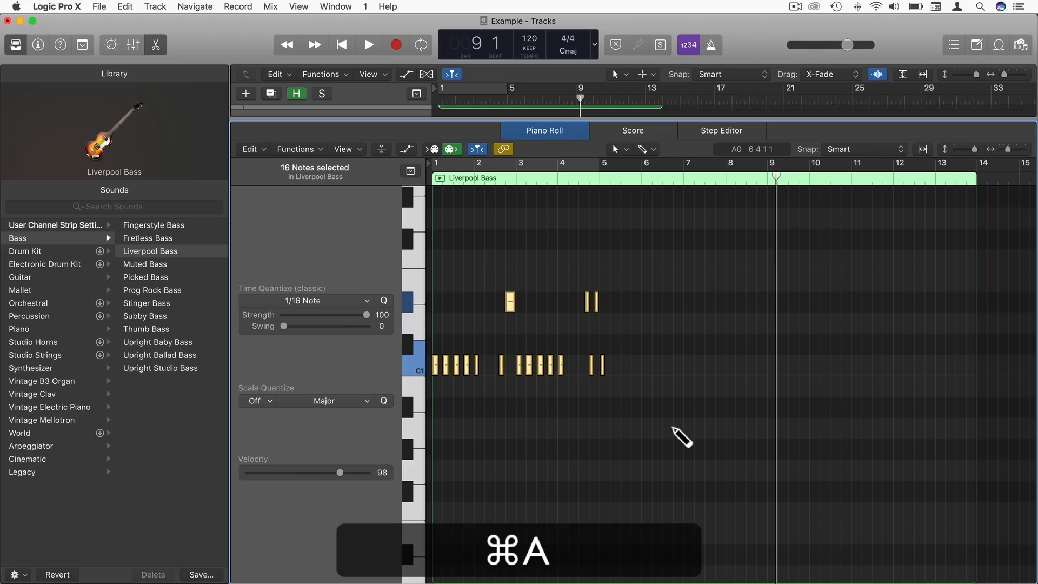
left_click(384, 301)
left_click(614, 482)
left_click(1007, 151)
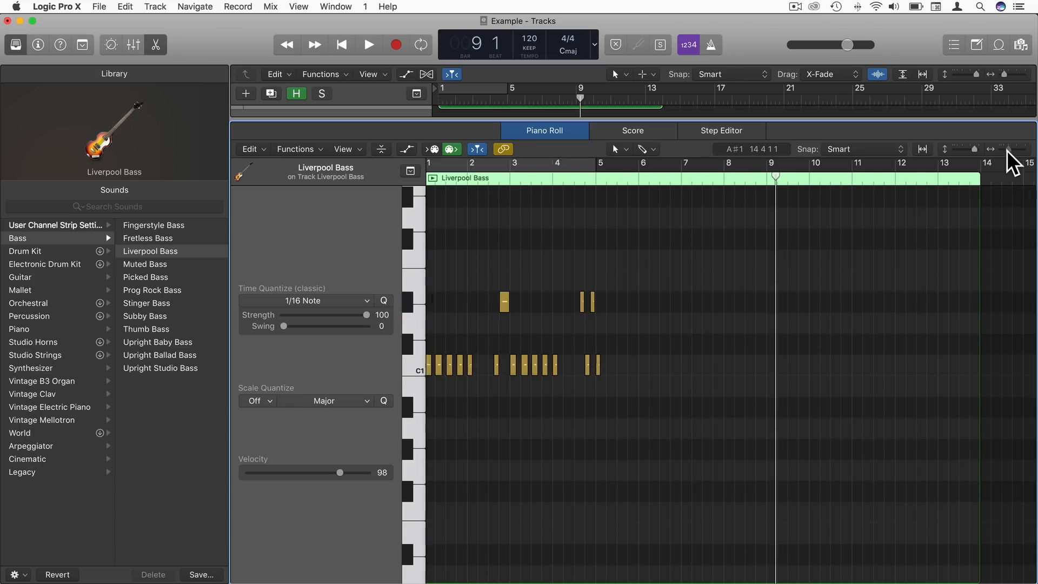
Step: Play the quantized bass part from the start of bar 1 through bar 5 and stop playback
left_click_drag(1006, 150, 1010, 153)
scroll(724, 372, "left", 8)
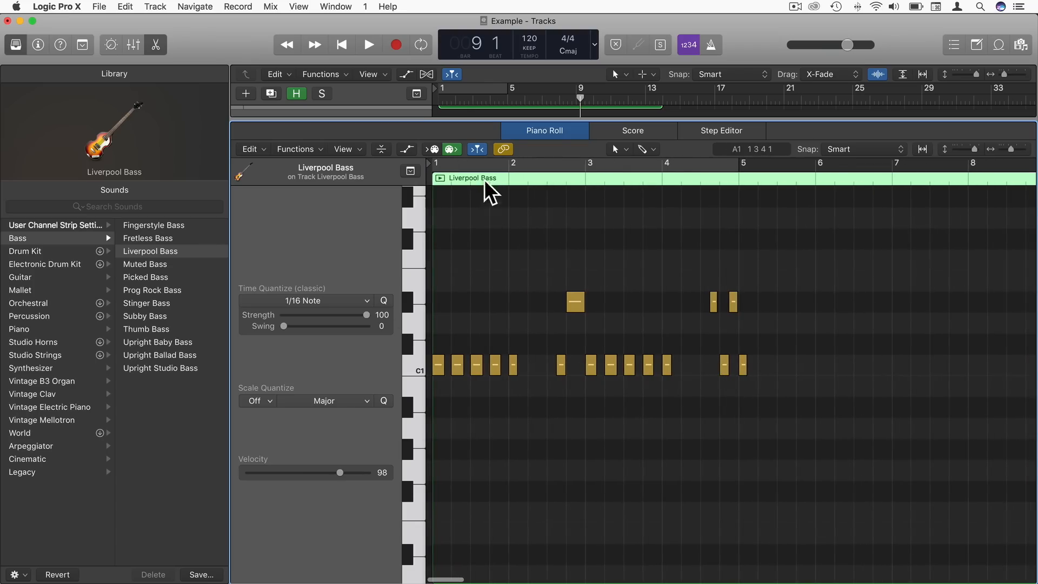
key("Return")
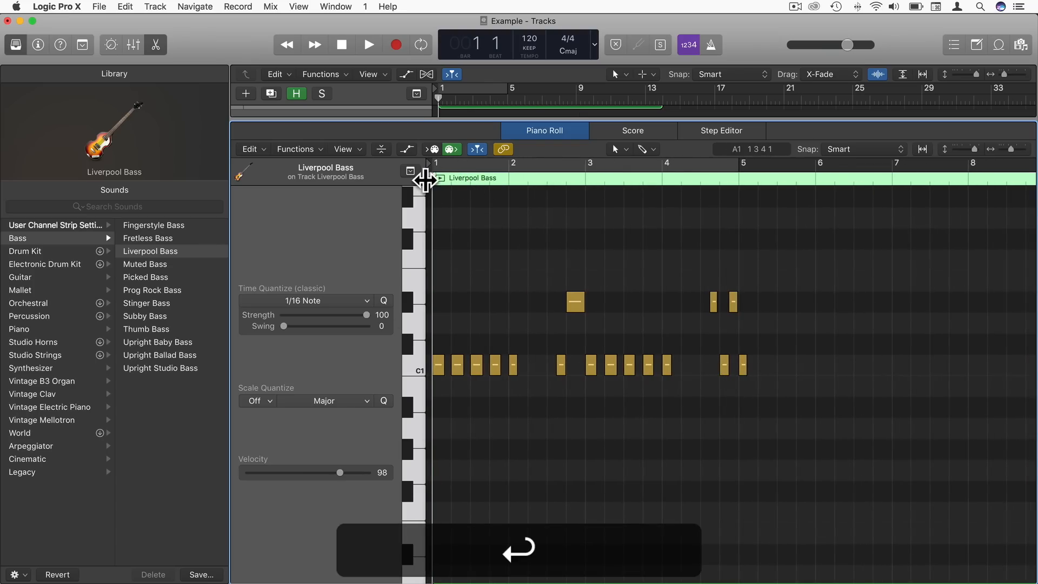
key("space")
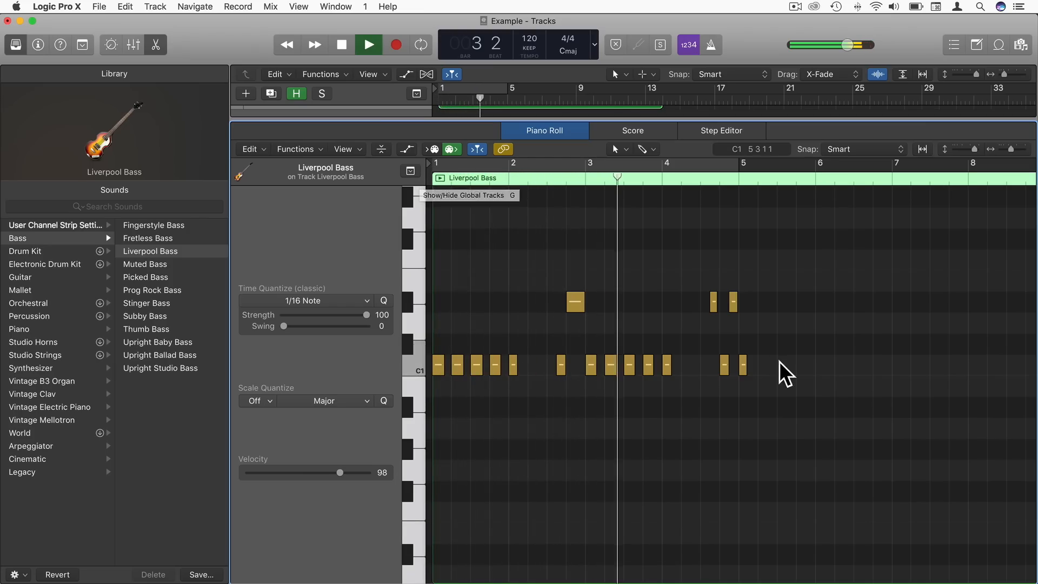
left_click_drag(1010, 150, 1015, 150)
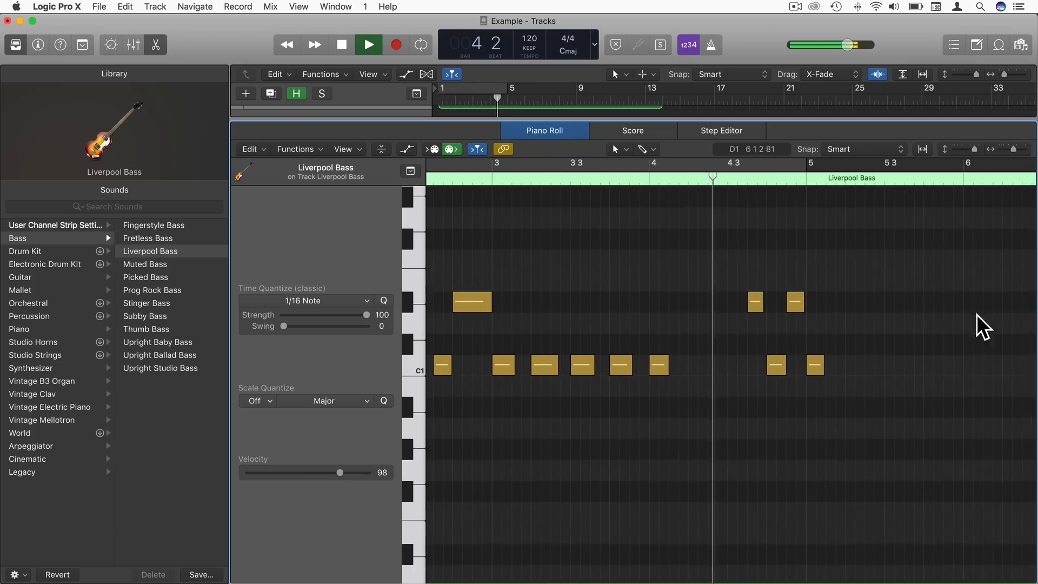
scroll(910, 367, "left", 2)
key("space")
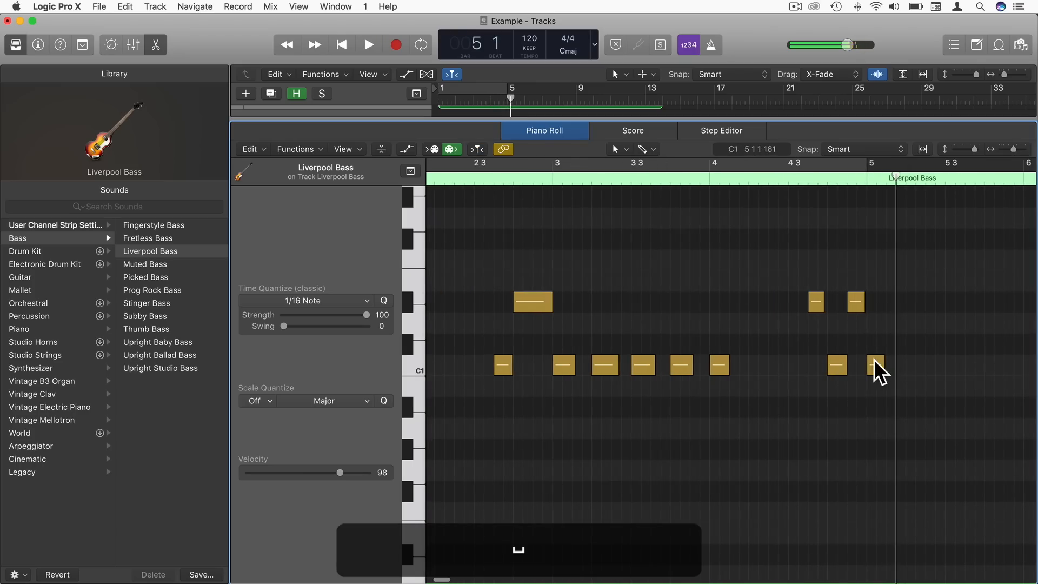
Step: Delete the stray C1 bass note at the start of bar 5
left_click(876, 366)
scroll(879, 376, "left", 3)
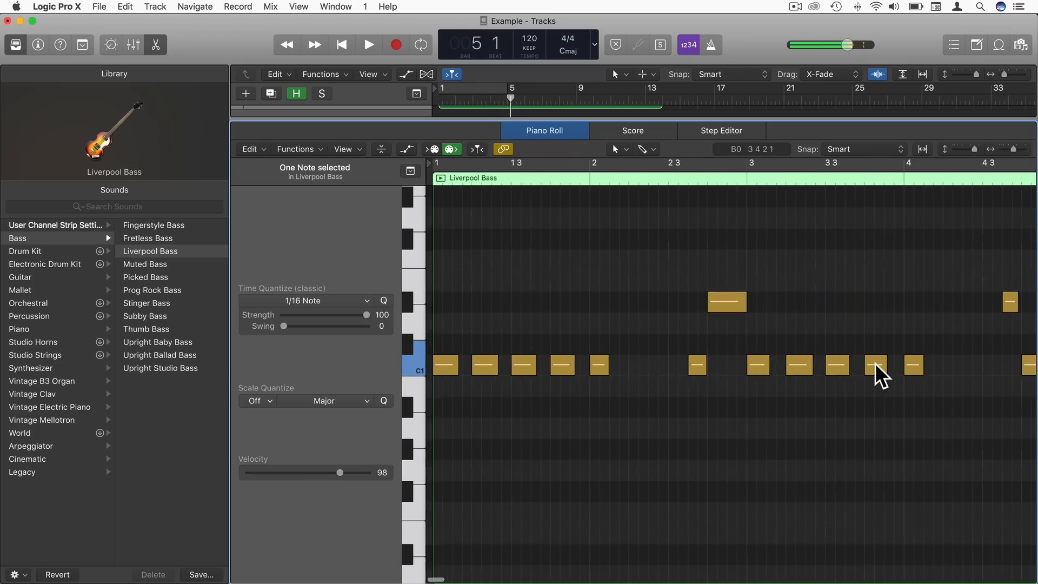
key("BackSpace")
Step: Try moving the C1 note in the second half of bar 2 slightly earlier, play it back, and return it to its original position
scroll(549, 381, "left", 3)
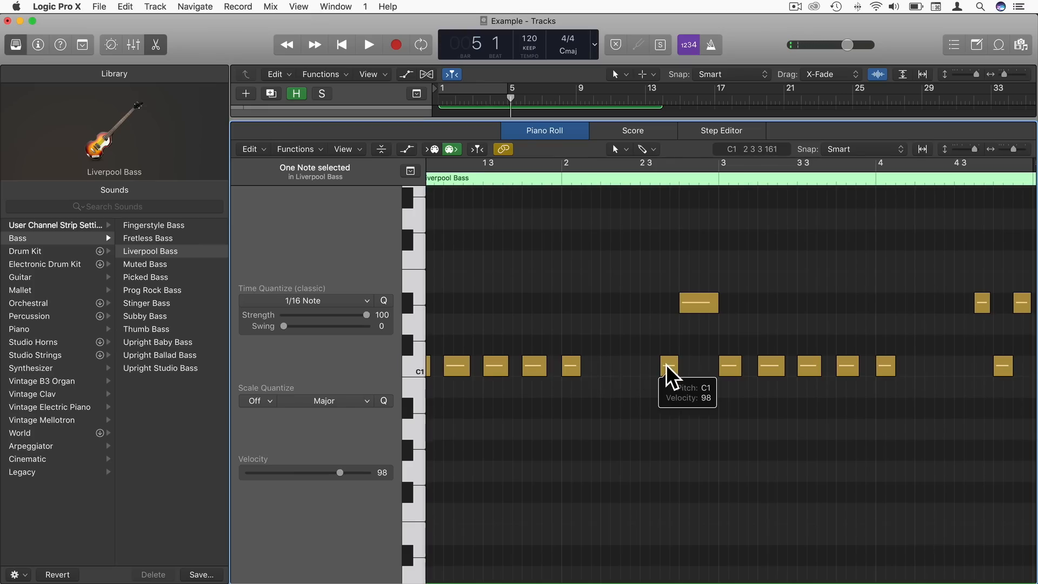
left_click(669, 372)
left_click_drag(672, 375, 652, 373)
left_click(464, 174)
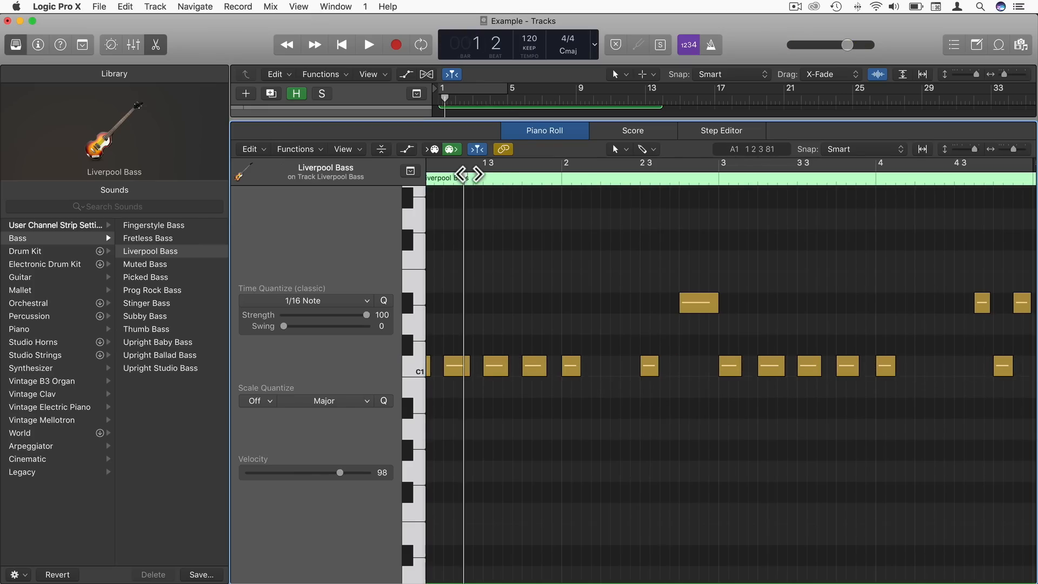
key("space")
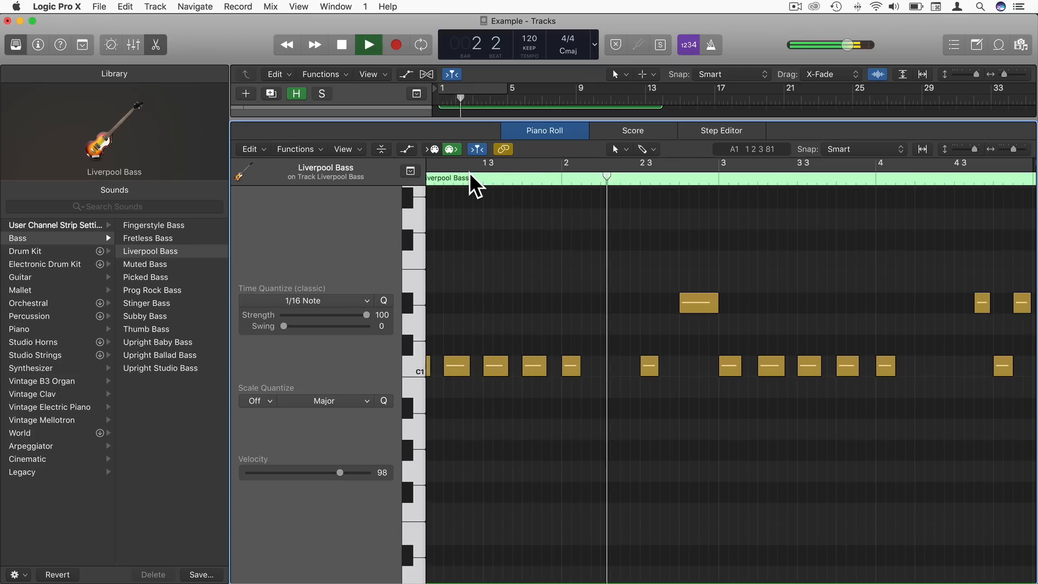
key("space")
left_click_drag(651, 372, 671, 376)
left_click(663, 322)
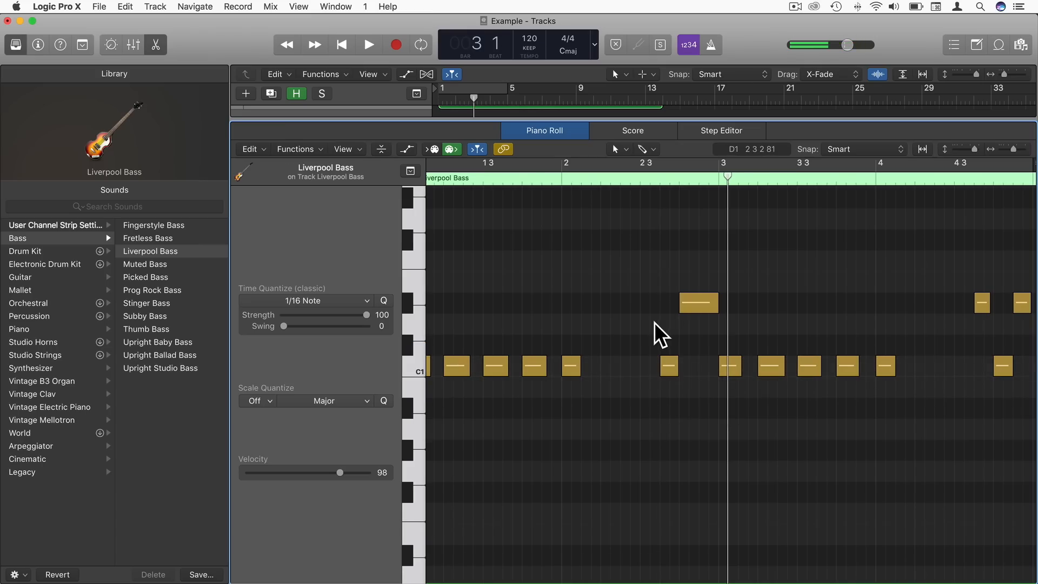
Step: Close the Piano Roll and trim the end of the Liverpool Bass region back to bar 5
left_click_drag(1011, 148, 1008, 147)
left_click(153, 46)
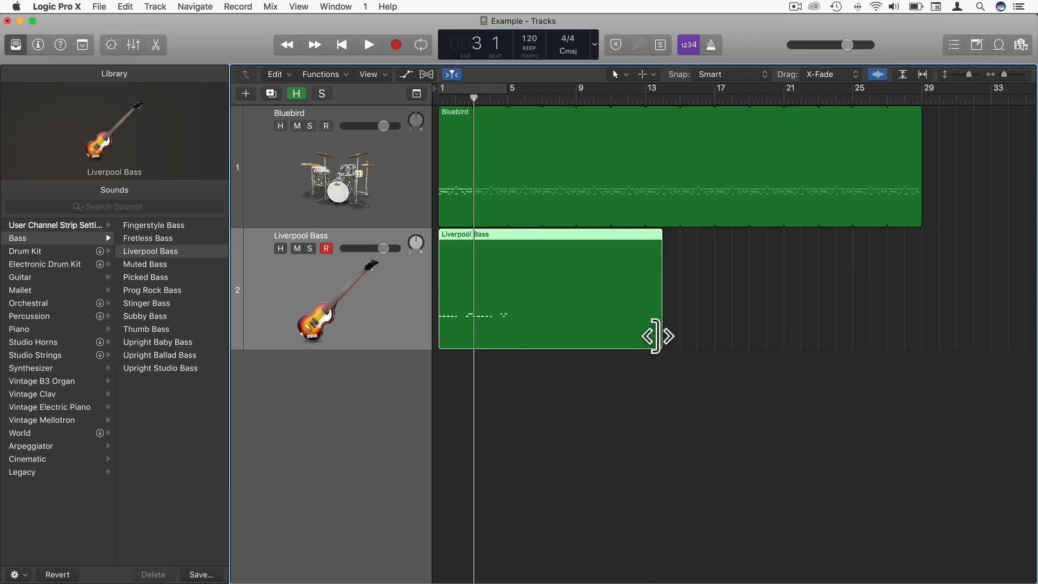
left_click_drag(656, 336, 506, 329)
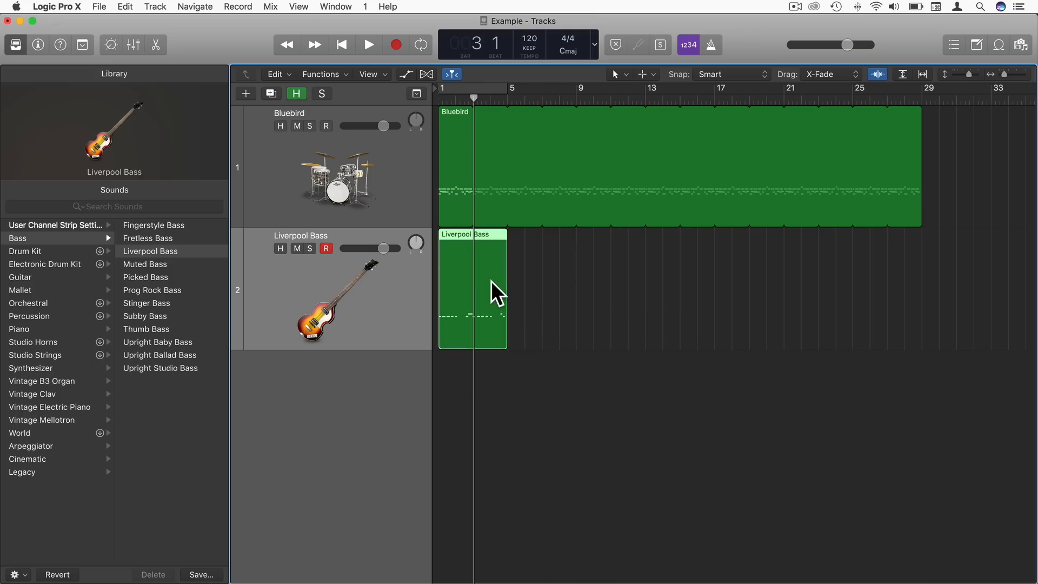
Step: Change the Liverpool Bass region's color to bright violet and close the color palette
key("alt+c")
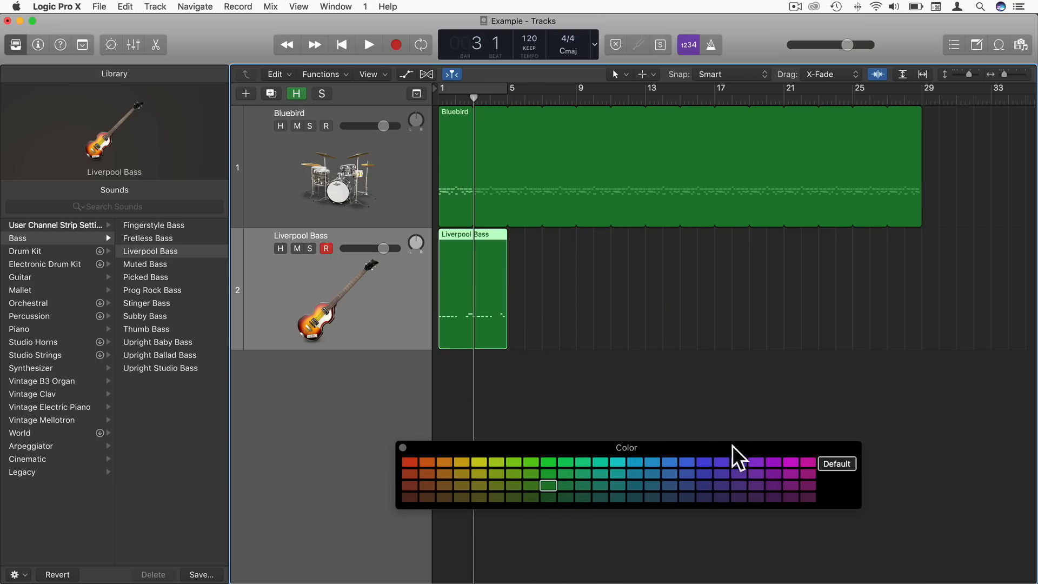
left_click(721, 461)
left_click(402, 446)
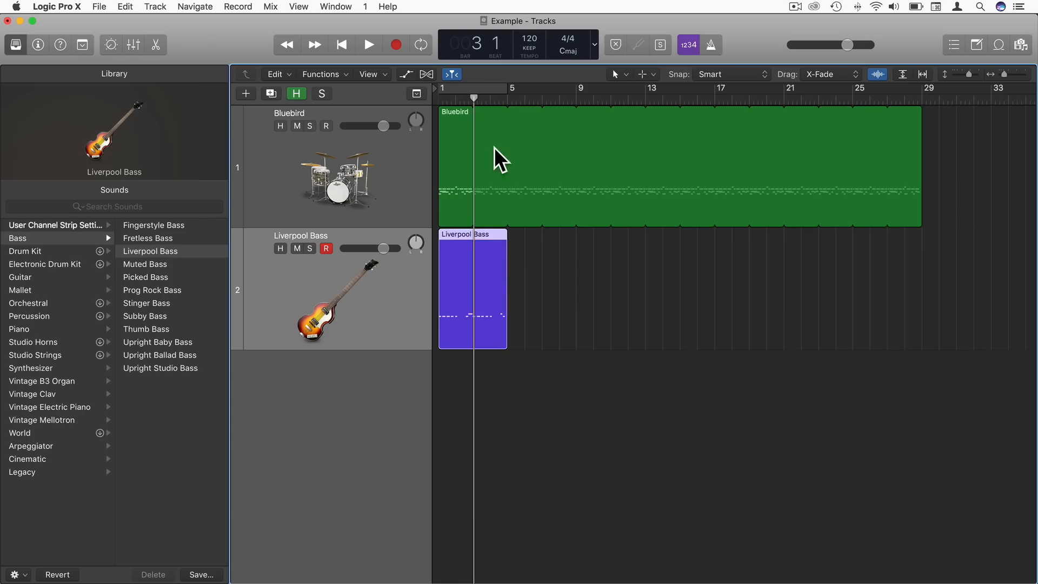
Step: Loop the Liverpool Bass region out to bar 29 so it ends together with the Bluebird region
left_click(319, 148)
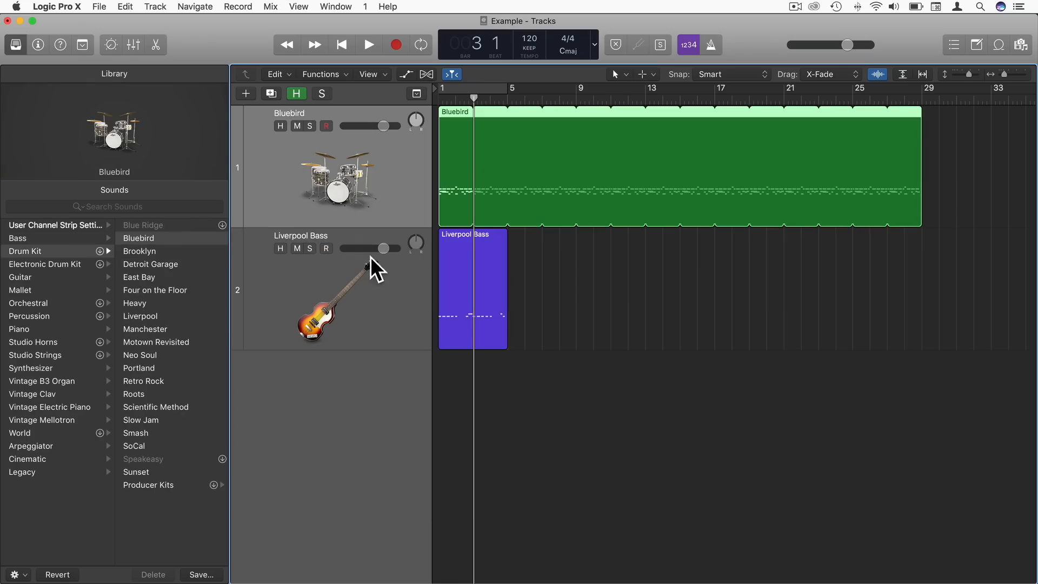
left_click(352, 281)
left_click(306, 177)
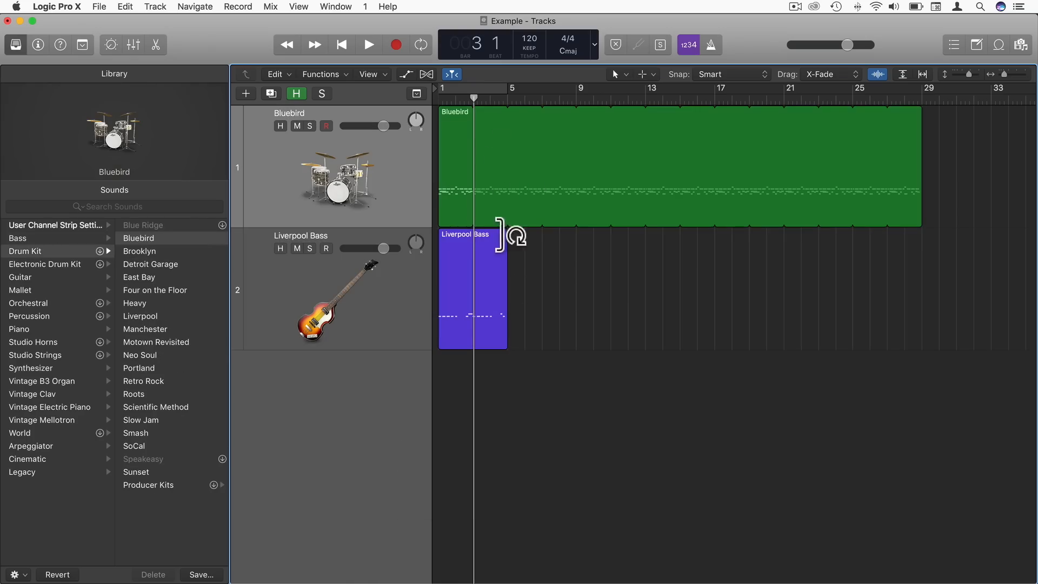
left_click(498, 240)
left_click_drag(509, 241, 921, 291)
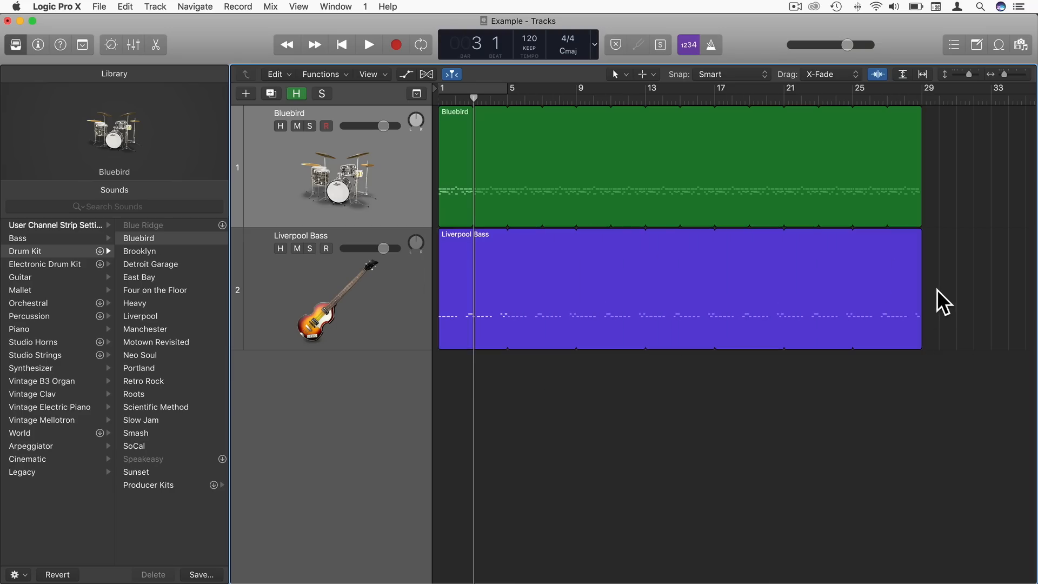
Step: Play the drums and bass together from bar 1 to bar 5, with the Liverpool Bass track selected, and stop
key("Return")
key("space")
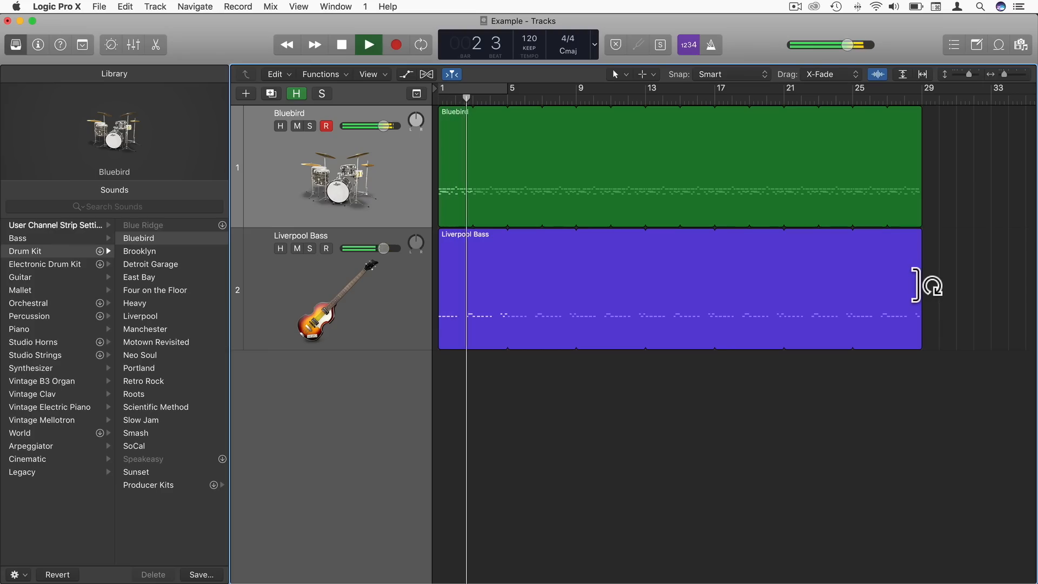
left_click(325, 283)
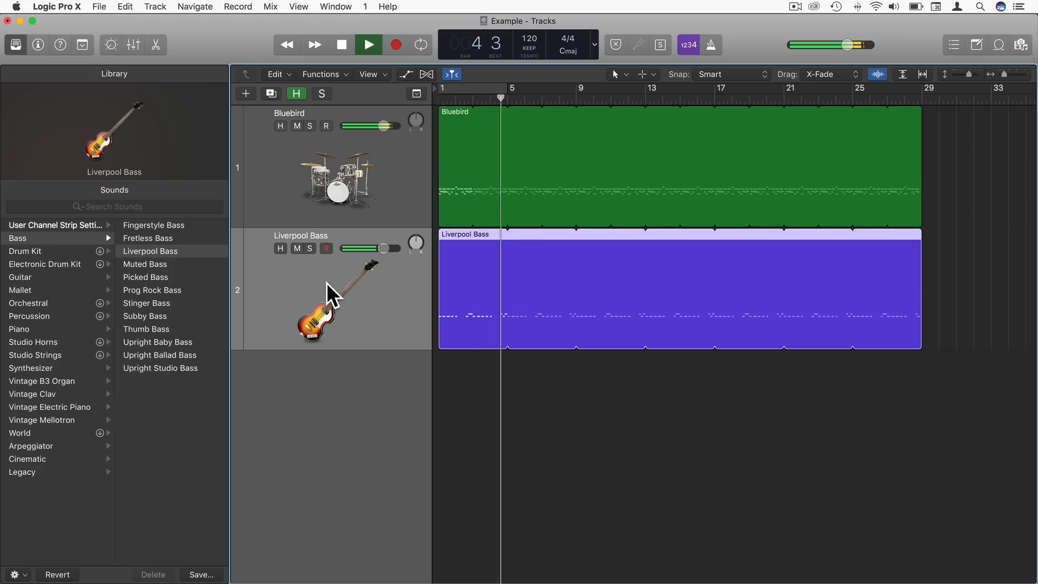
key("space")
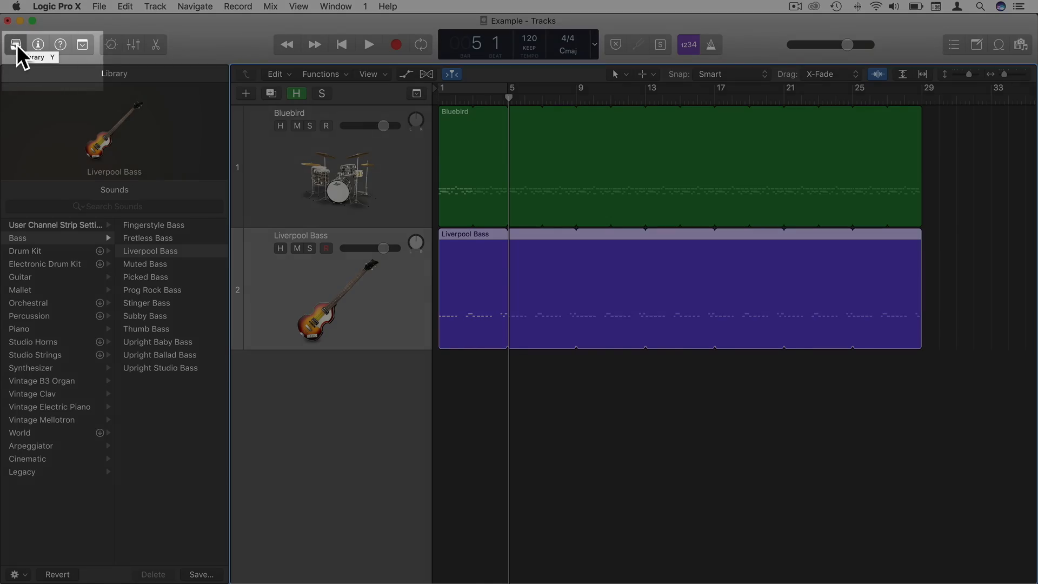
Step: Try the Jump Up Bass patch from the Synthesizer Bass sounds in the Library on the bass track
left_click(16, 44)
left_click(15, 44)
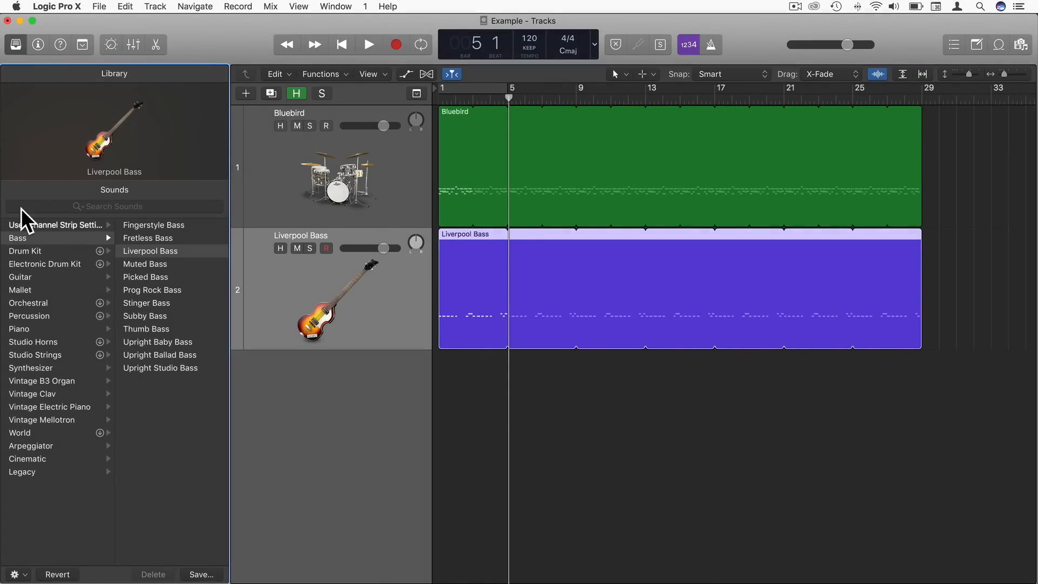
left_click(34, 368)
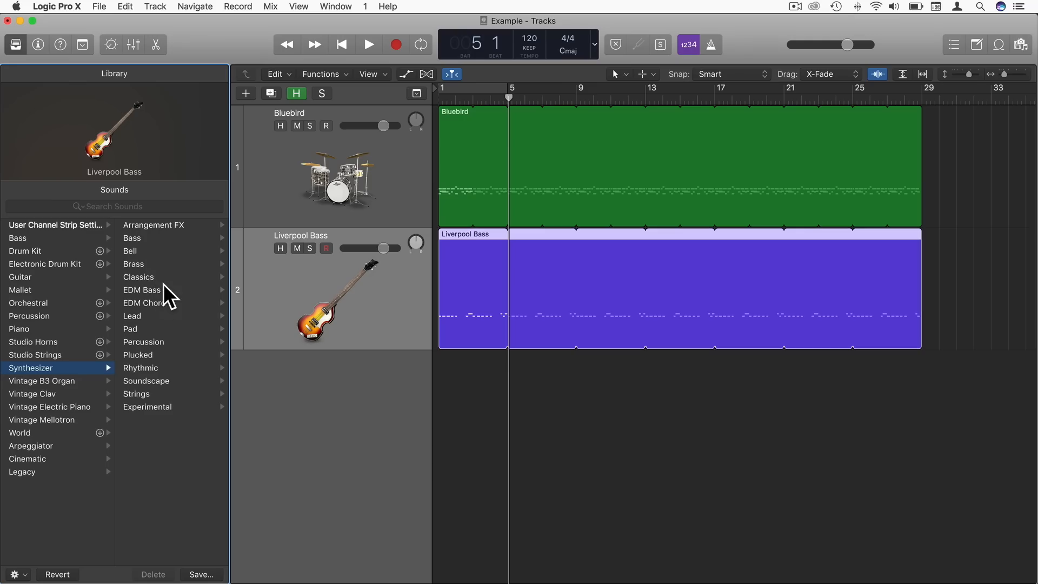
left_click(131, 238)
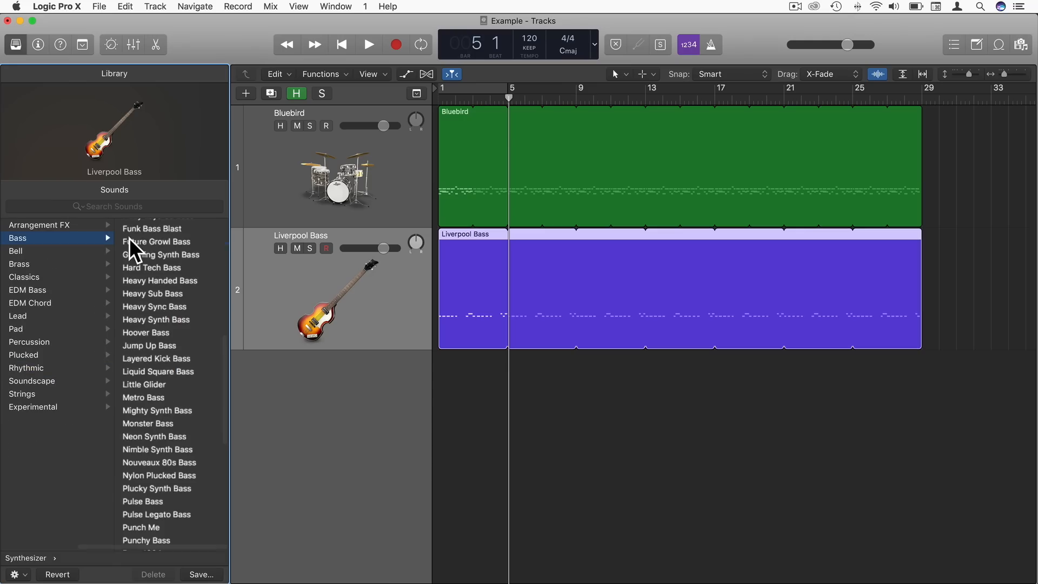
left_click(157, 333)
left_click(160, 346)
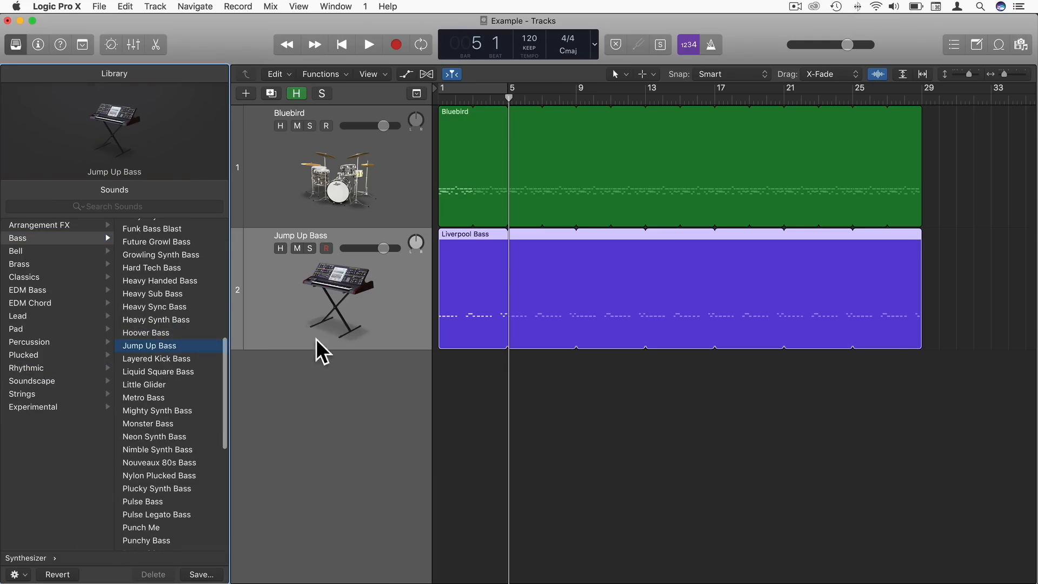
Step: Play the song from the beginning while auditioning the synth bass patches from Jump Up Bass through Monster Bass, and stop playback
key("Return")
key("space")
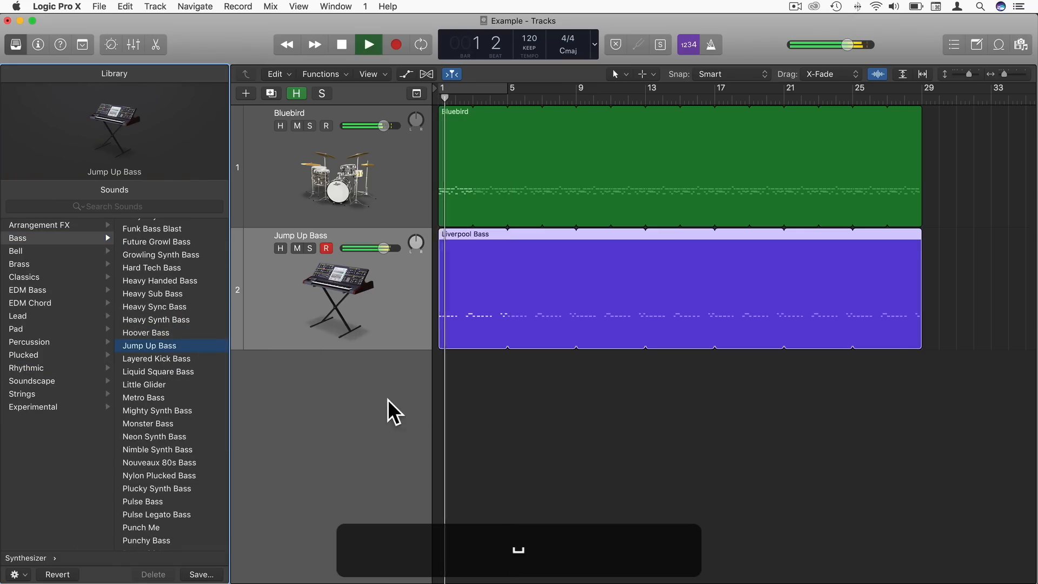
key("Down")
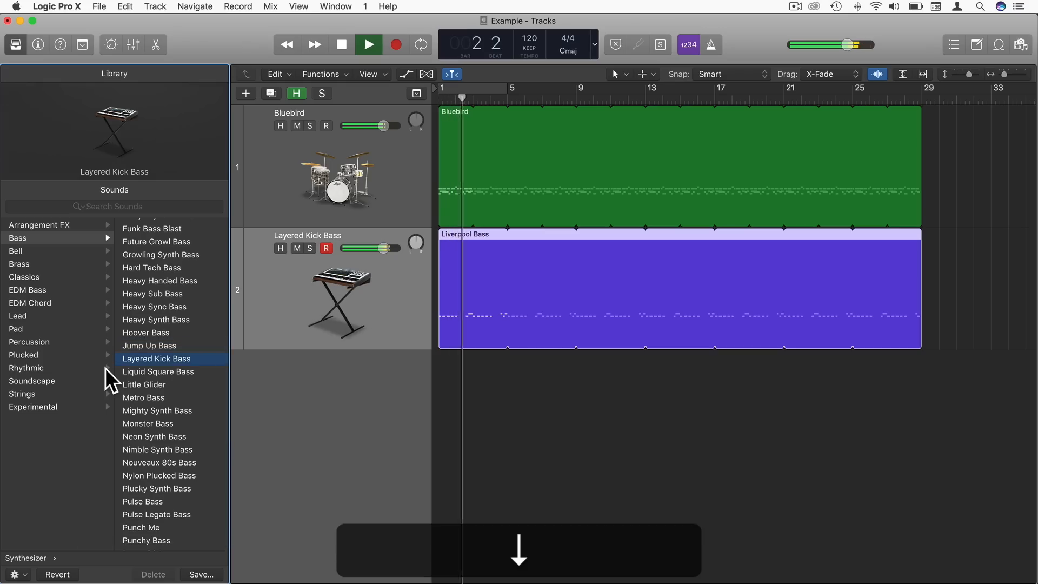
key("Down")
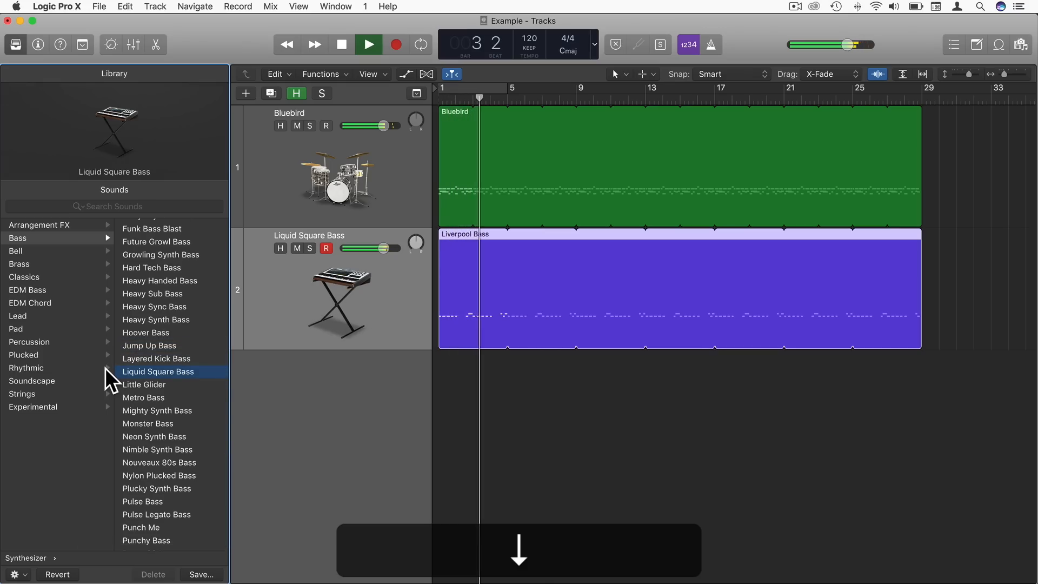
key("Down")
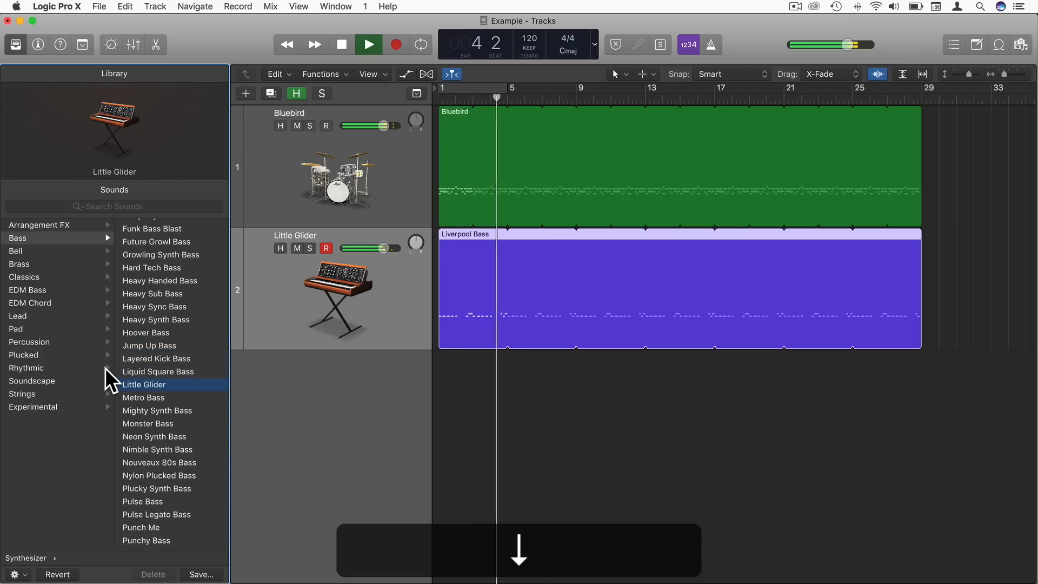
key("Down")
key("Down")
key("Down")
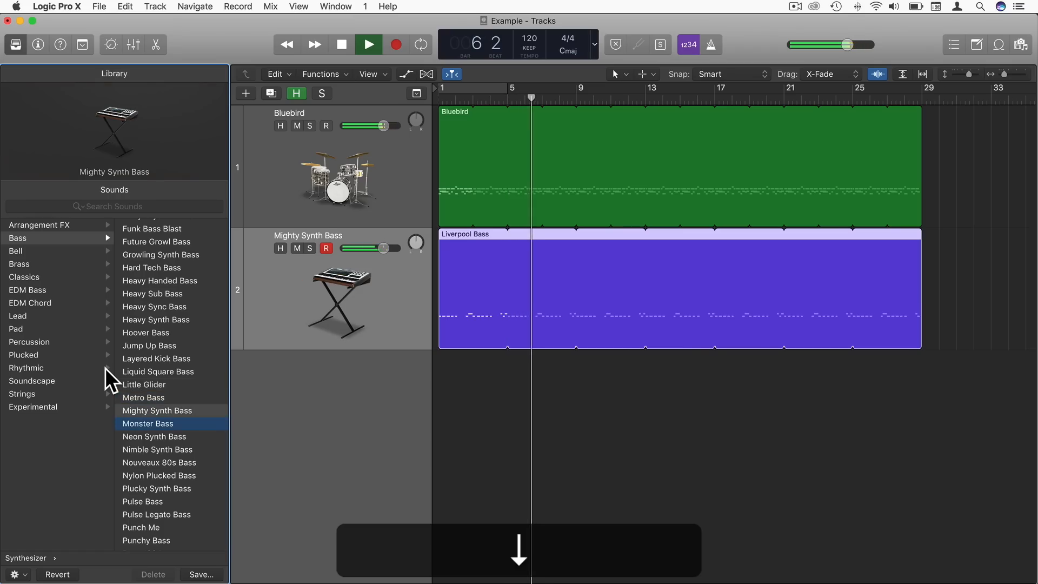
key("space")
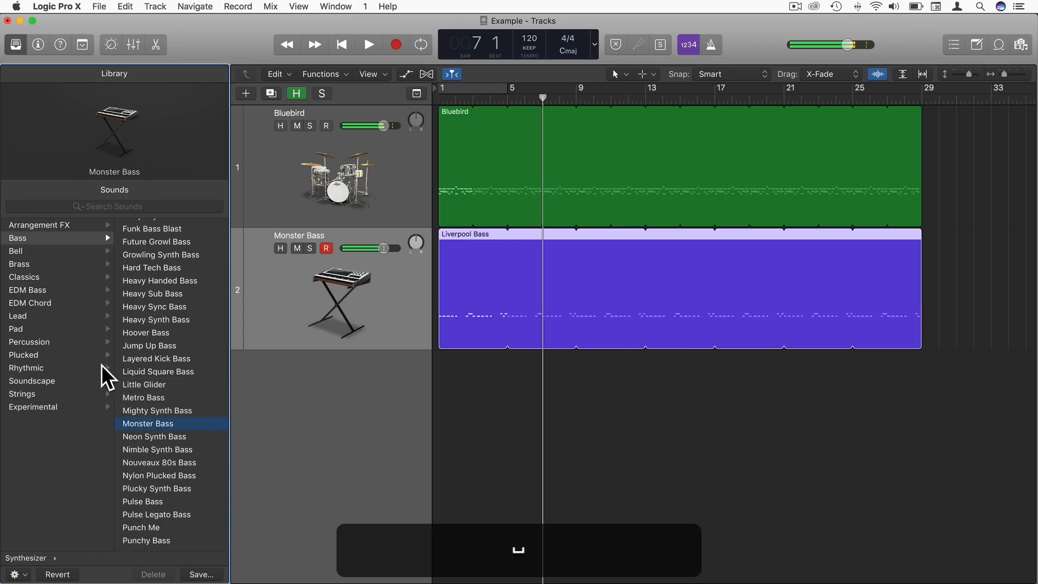
Step: Set the bass track's sound back to the Liverpool Bass patch in the Library and deselect the region
key("Left")
left_click(31, 236)
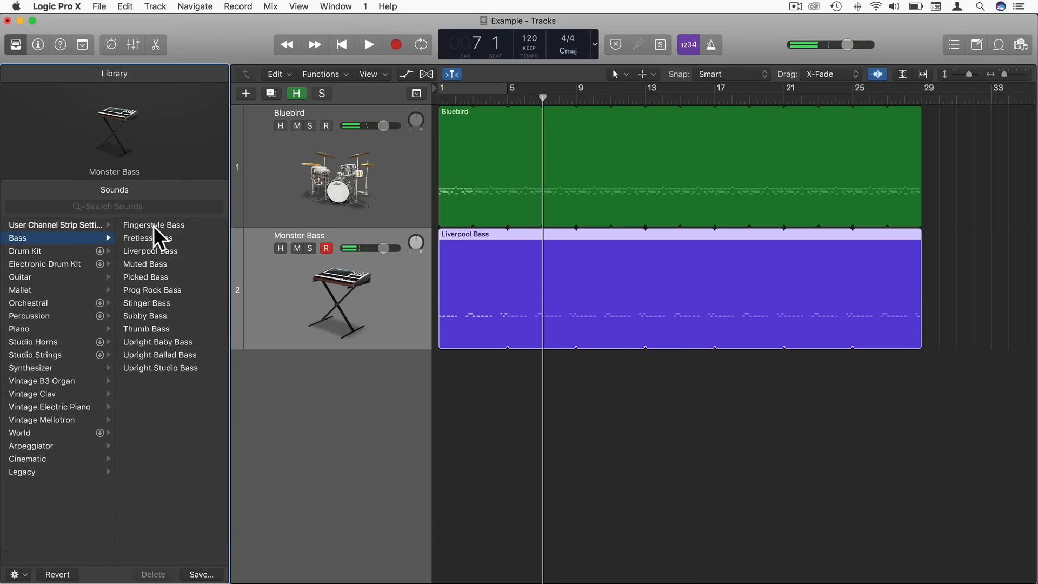
left_click(159, 252)
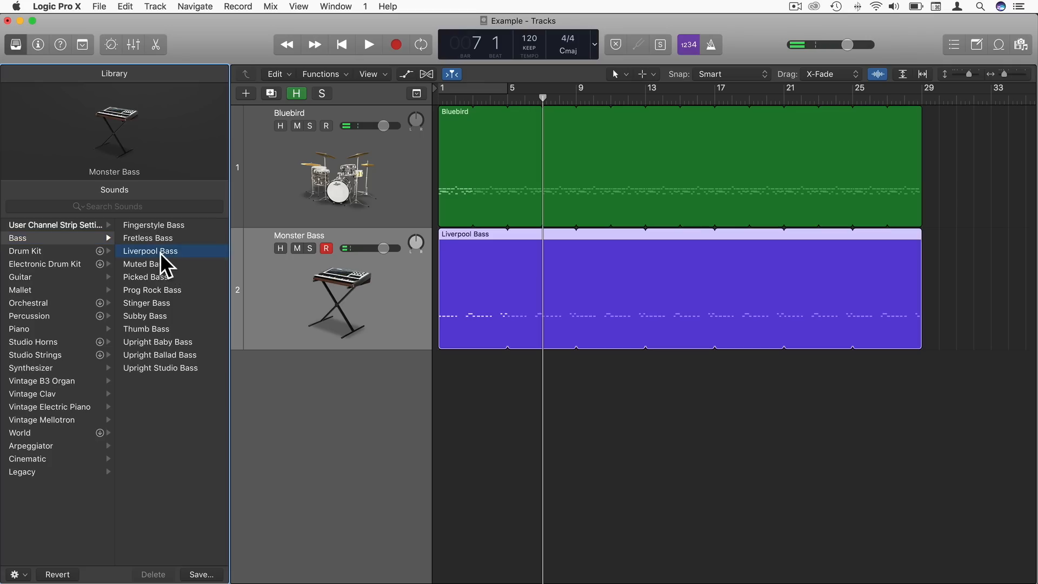
left_click(616, 417)
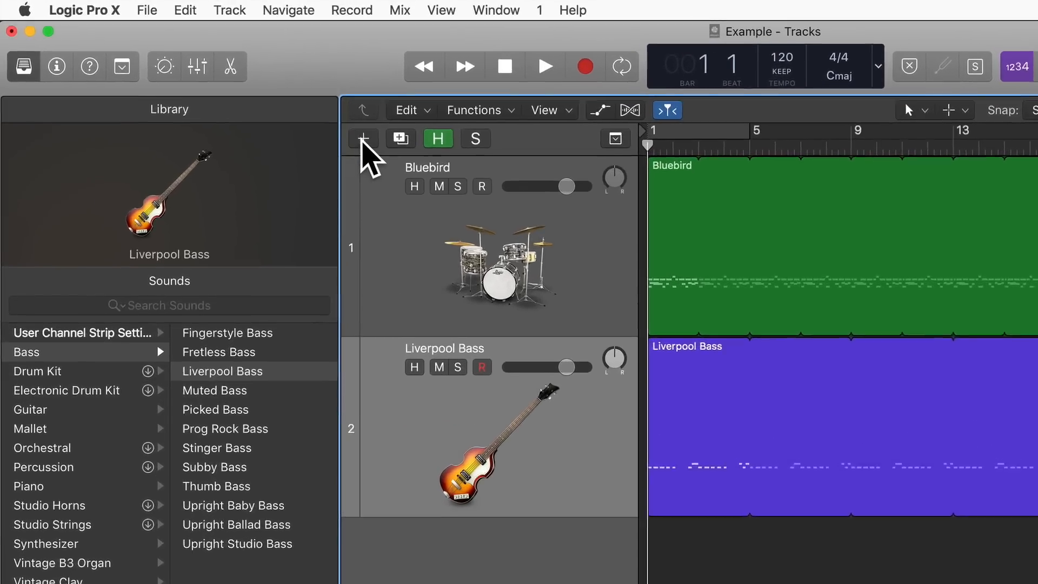
Step: Create one new software instrument track with an empty channel strip and Output 1 + 2
left_click(362, 140)
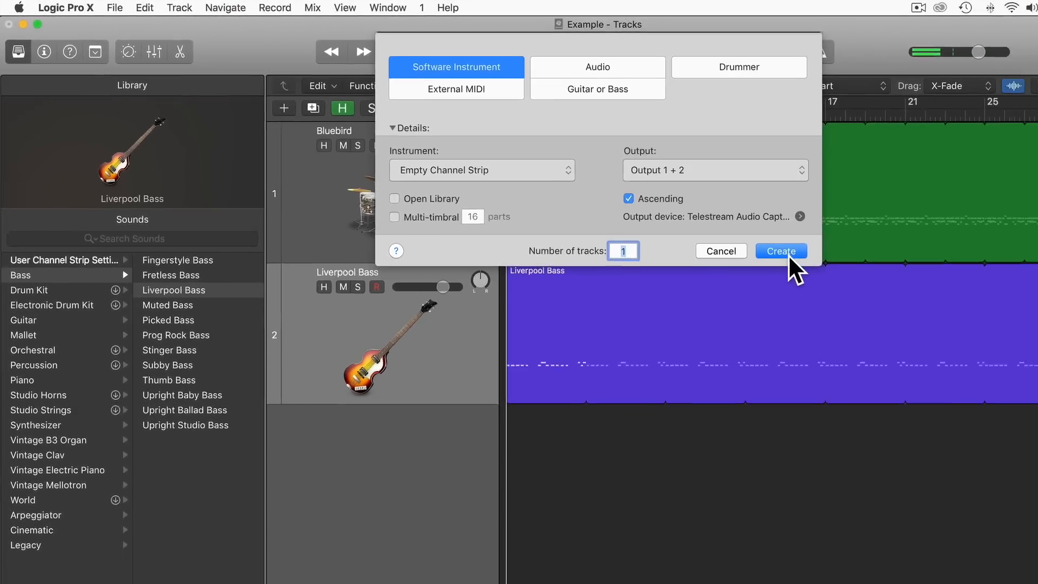
left_click(906, 291)
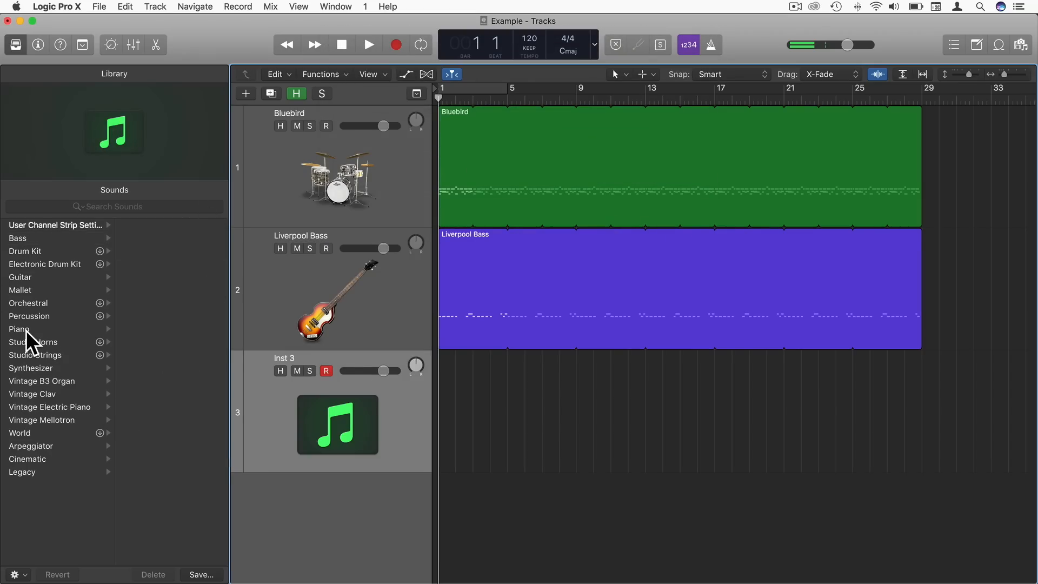
Step: Load the Vibraphone patch from the Mallet sounds on the third track, show Musical Typing, and return the playhead to the beginning
left_click(23, 290)
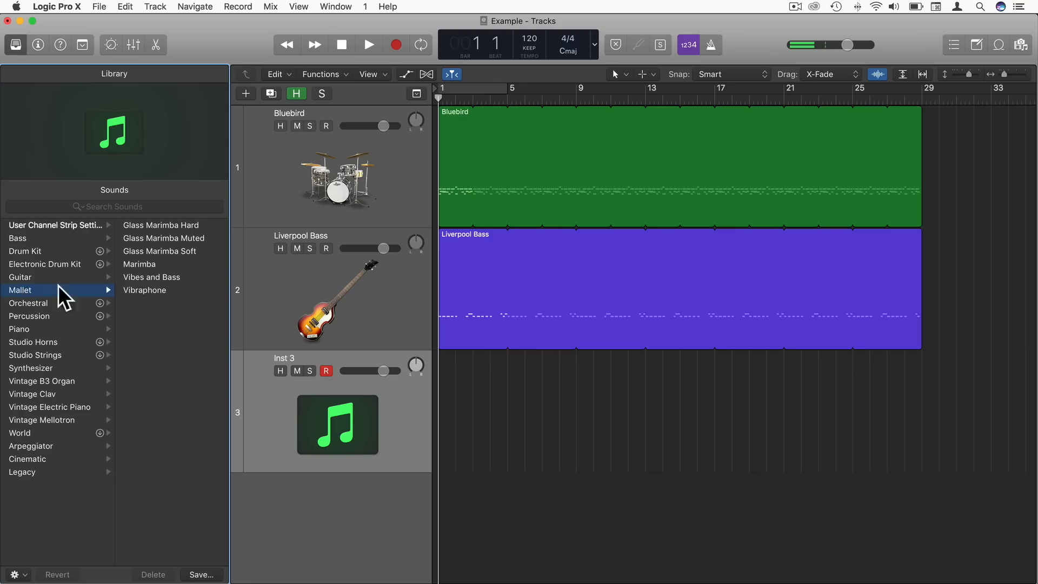
left_click(149, 290)
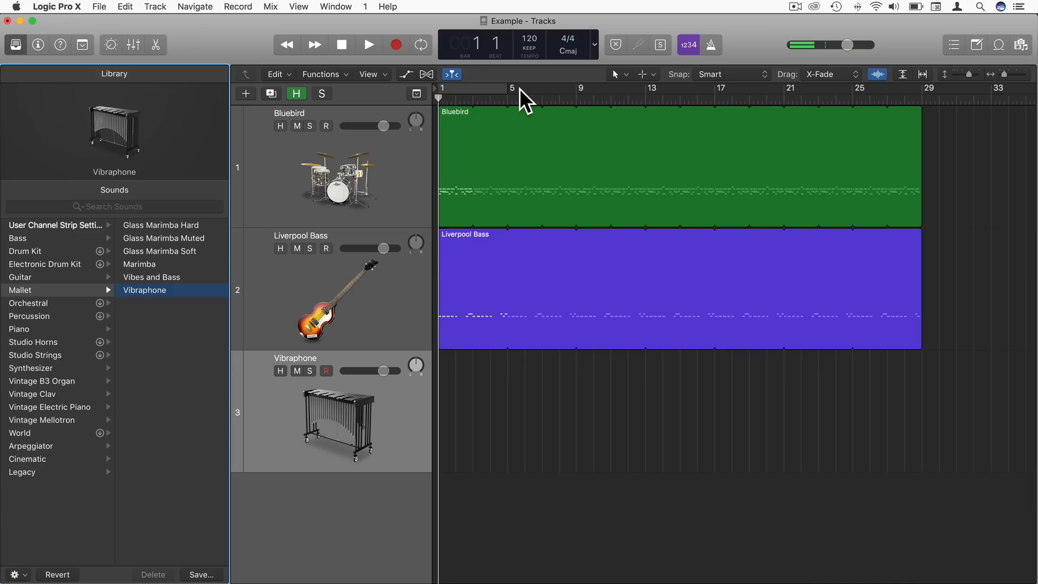
key("super+k")
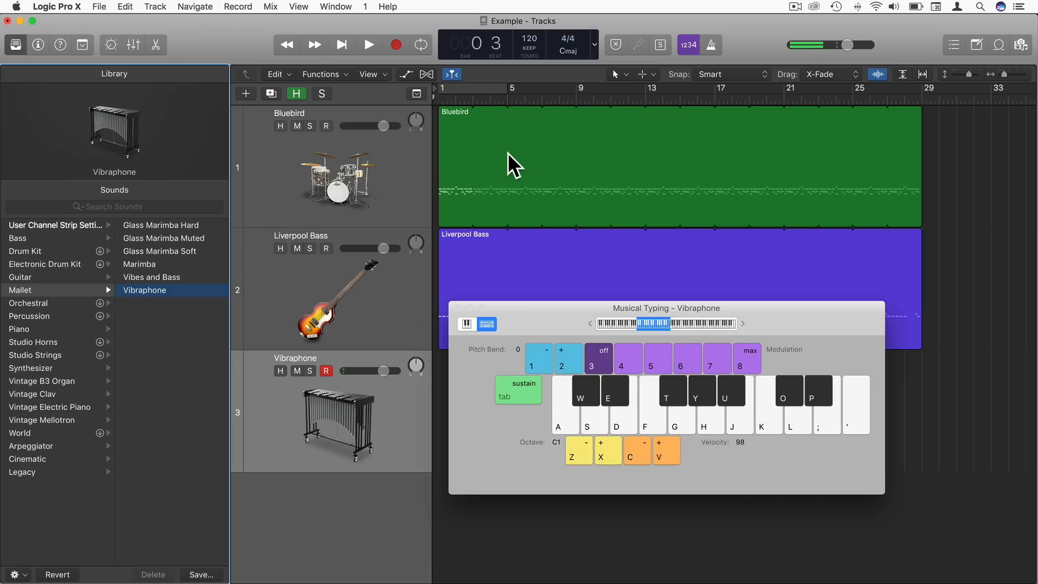
key("Return")
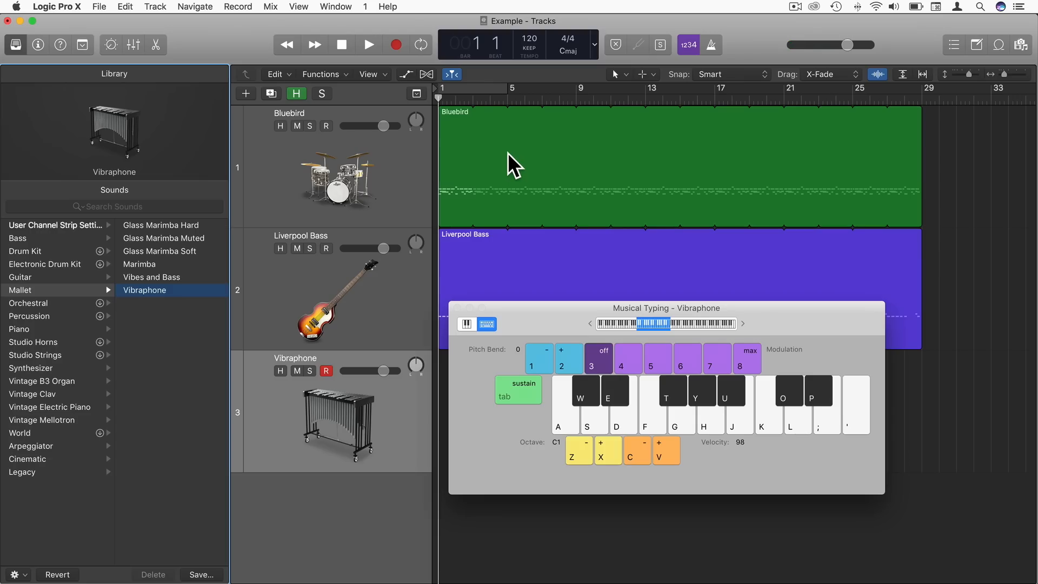
Step: Rehearse a C minor chord on the Vibraphone with Musical Typing, using C, D# and G
key("a")
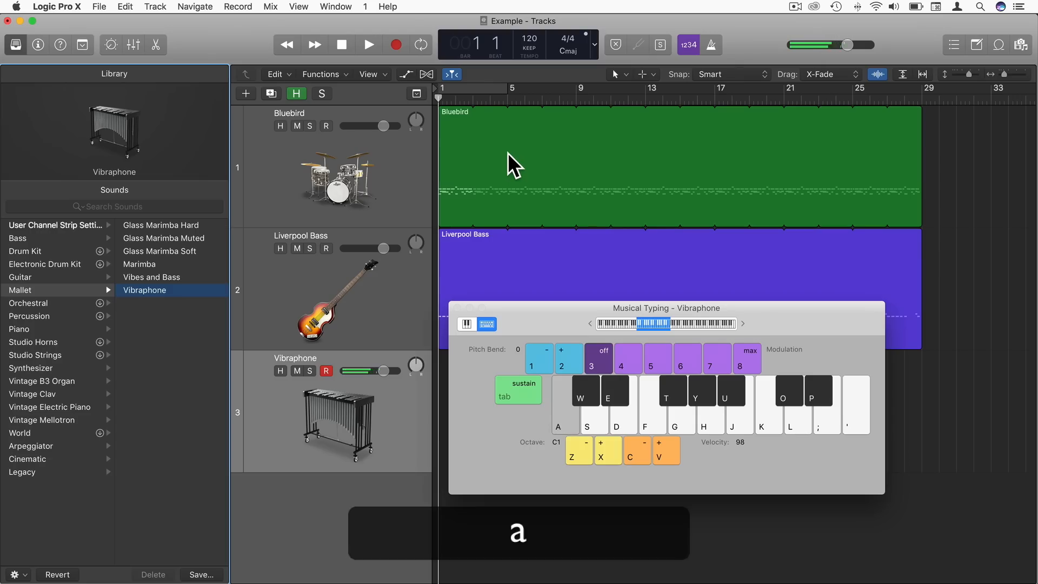
key("e")
key("h")
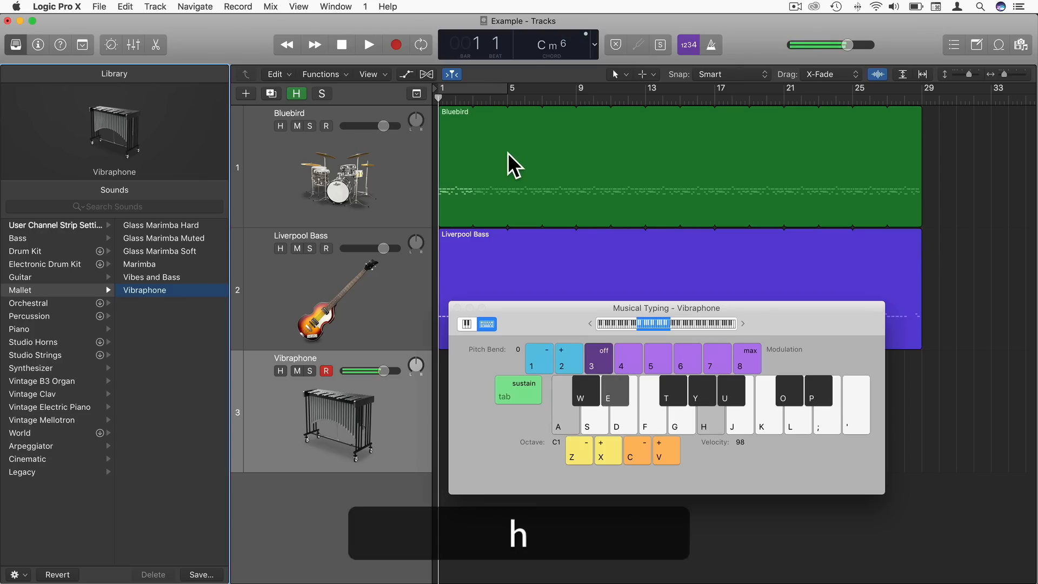
key("g")
key("a")
key("g")
key("e")
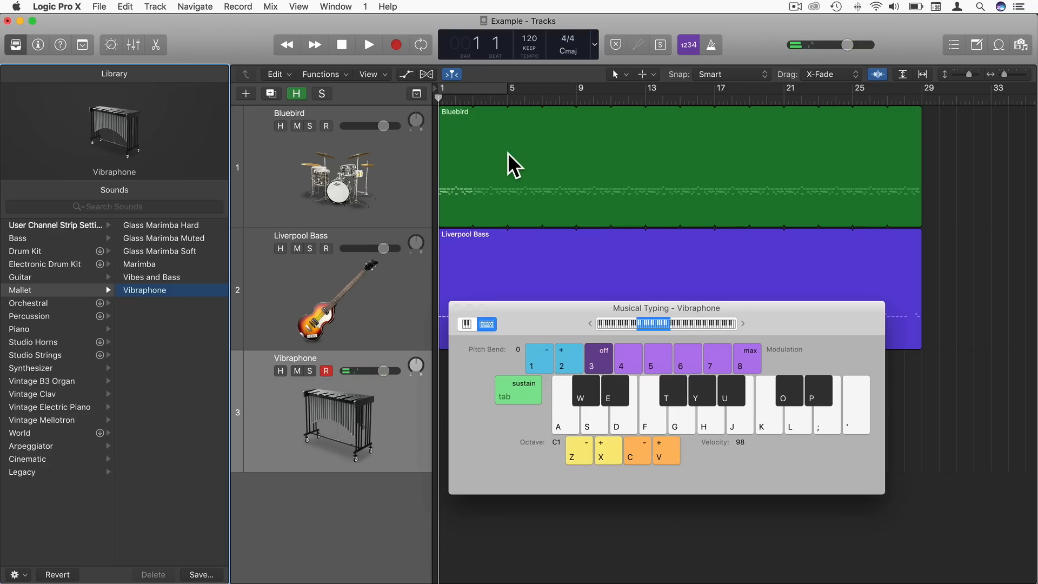
Step: Record eight bars of a C minor chord replayed every two bars on the Vibraphone track, stop recording, and close Musical Typing
key("r")
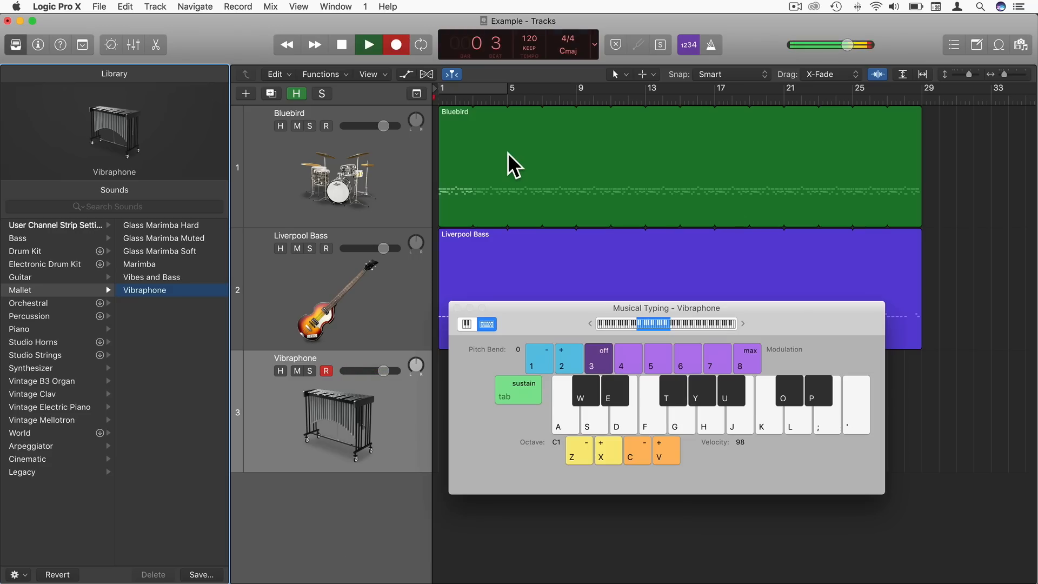
key("a")
key("e")
key("g")
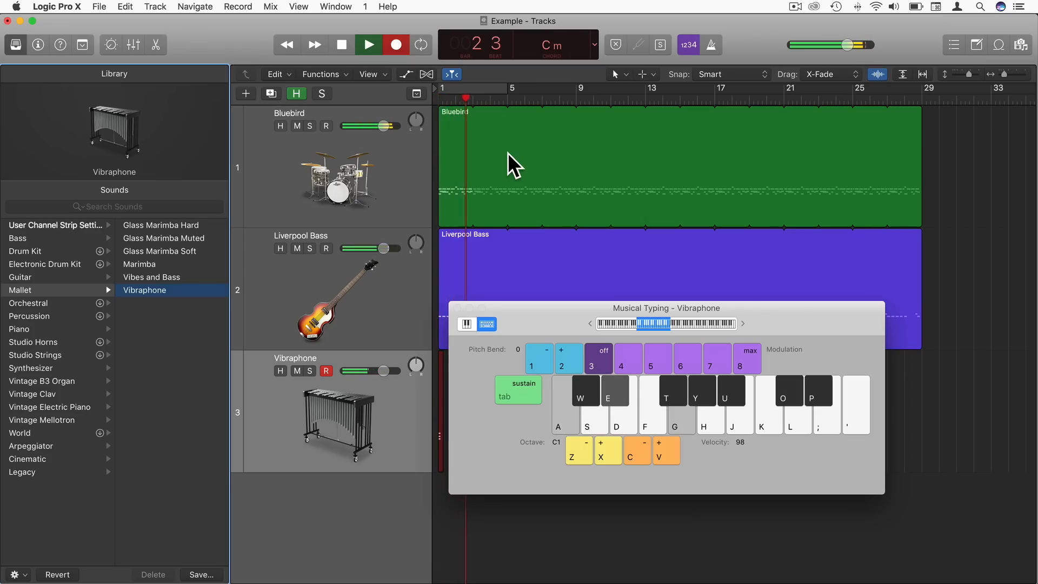
key("a")
key("g")
key("e")
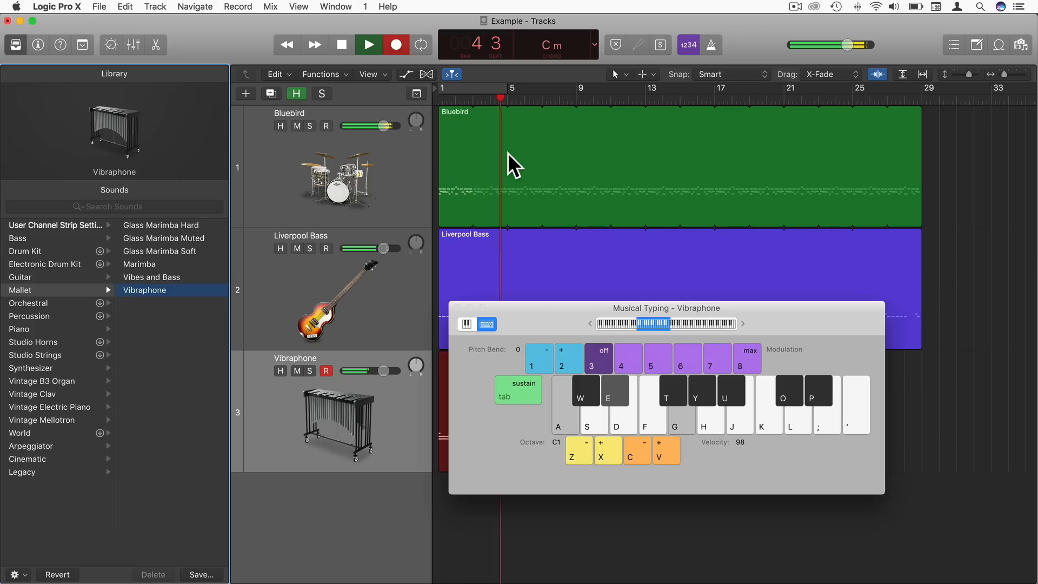
key("a")
key("g")
key("e")
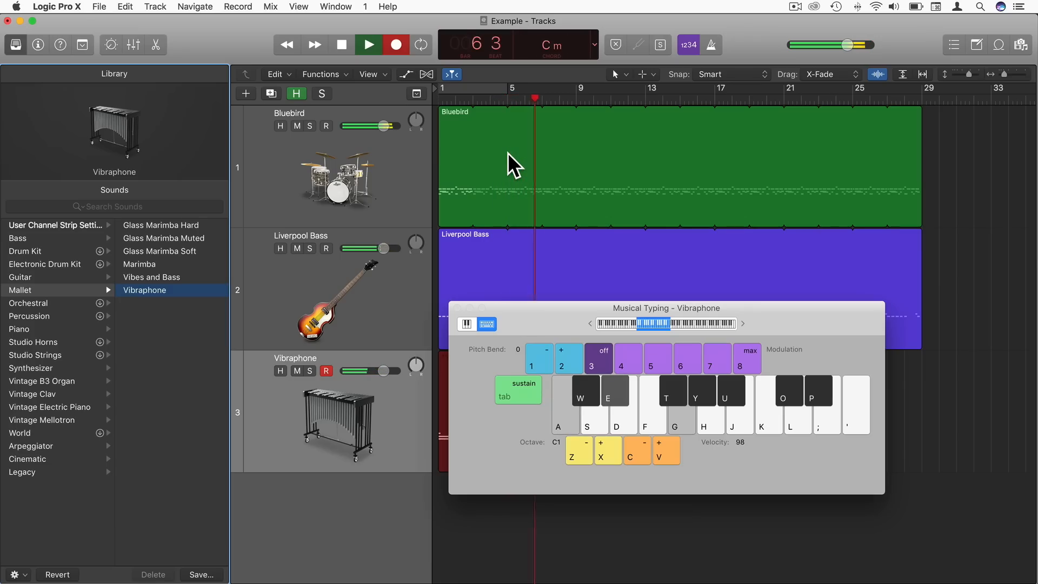
key("a")
key("g")
key("e")
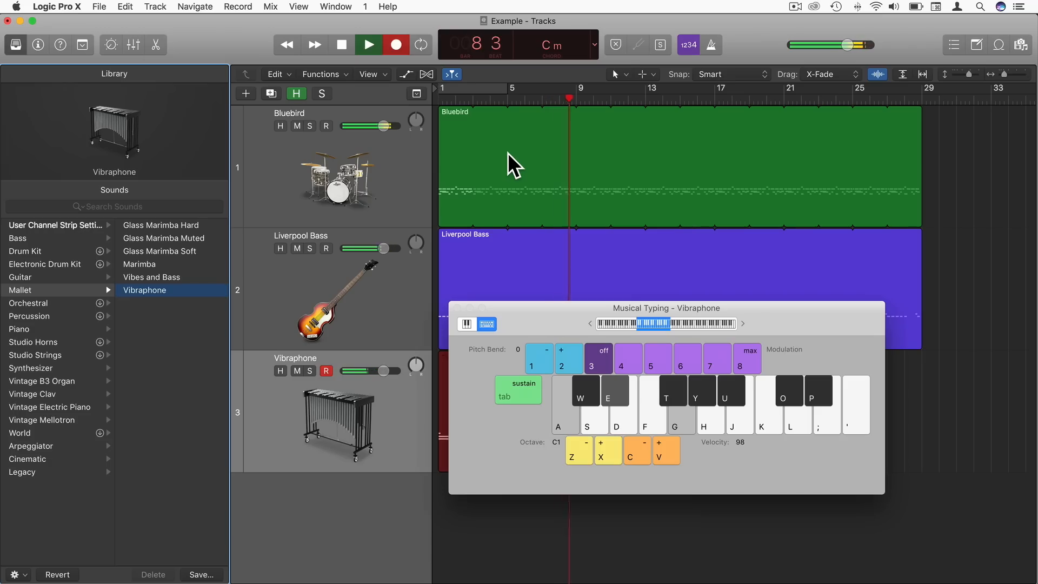
key("space")
left_click(457, 307)
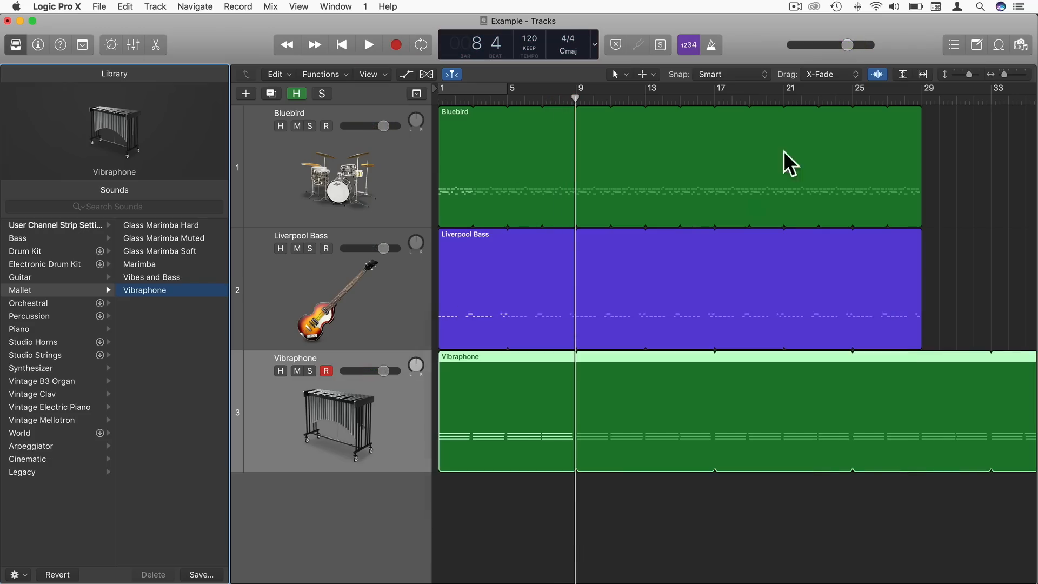
Step: Open the Vibraphone region in the Piano Roll and quantize all its notes to 1/16 Note
left_click_drag(1004, 74, 1007, 75)
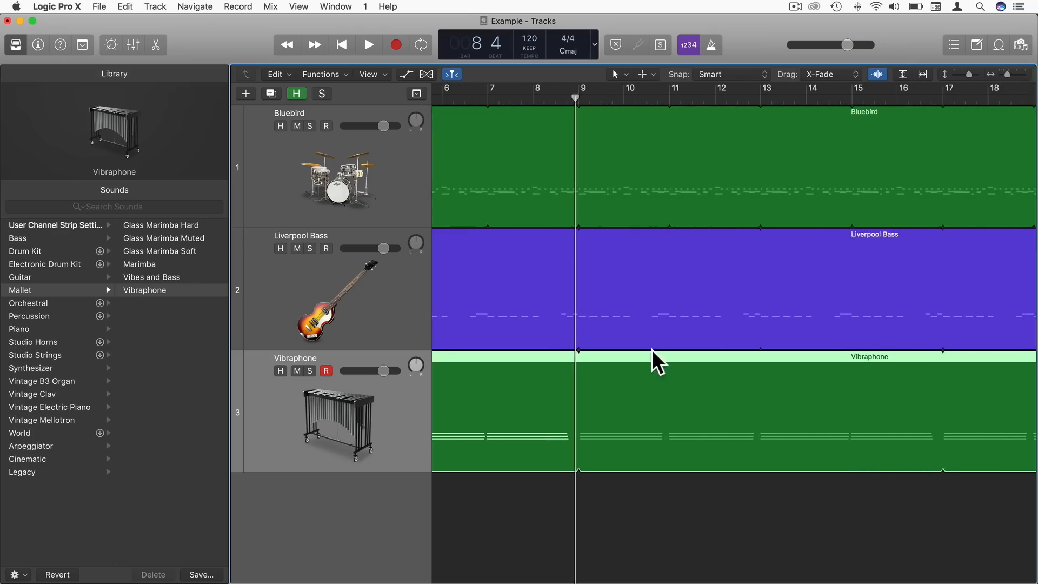
scroll(651, 347, "left", 5)
left_click(532, 97)
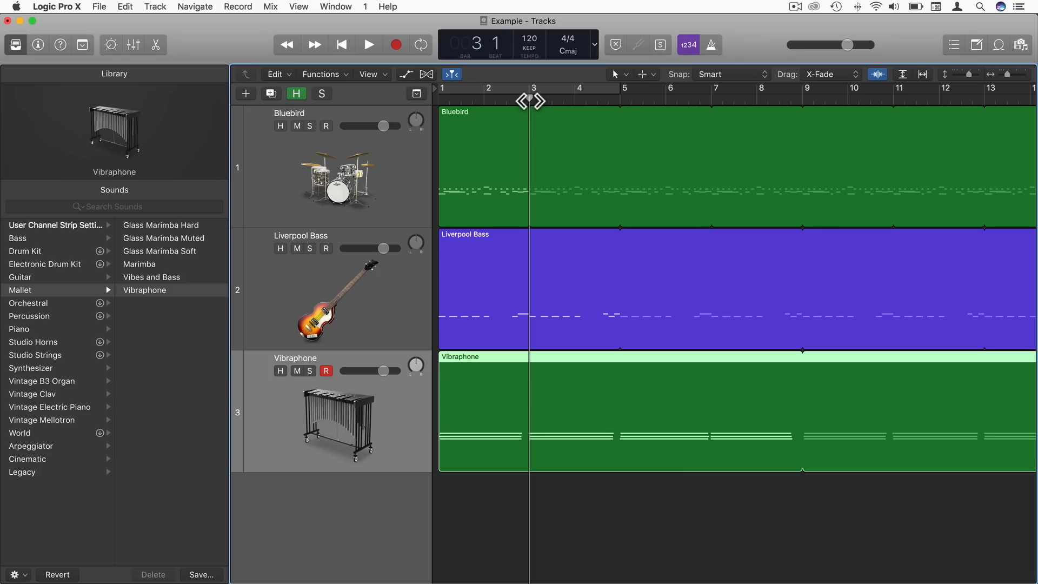
double_click(524, 355)
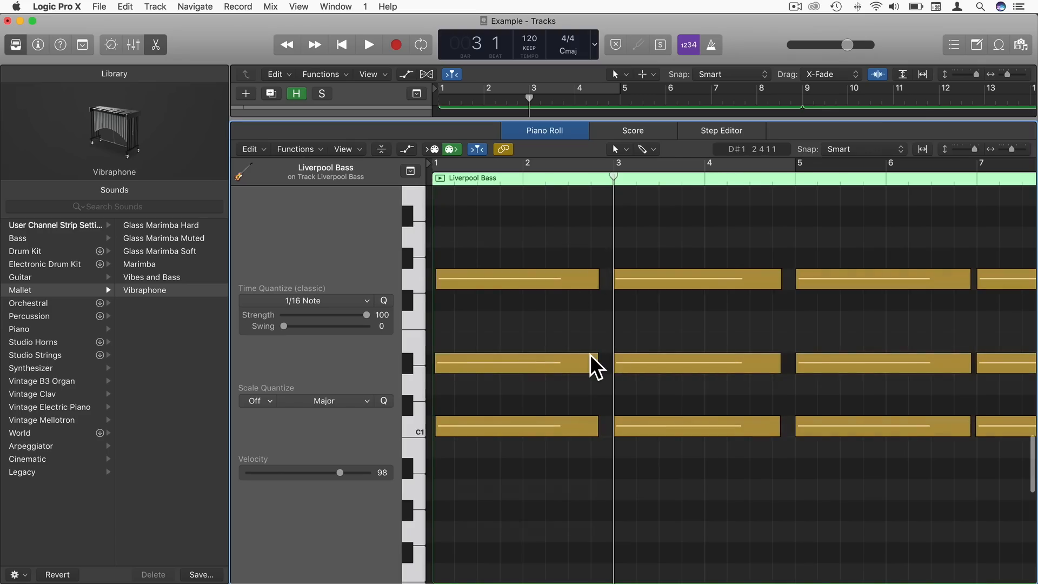
key("super+a")
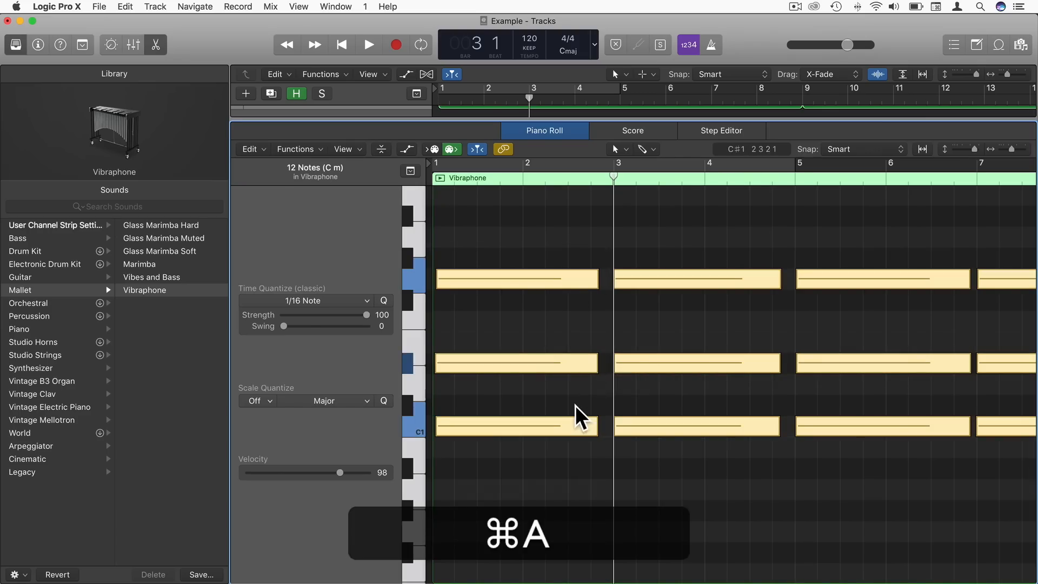
key("q")
left_click(548, 390)
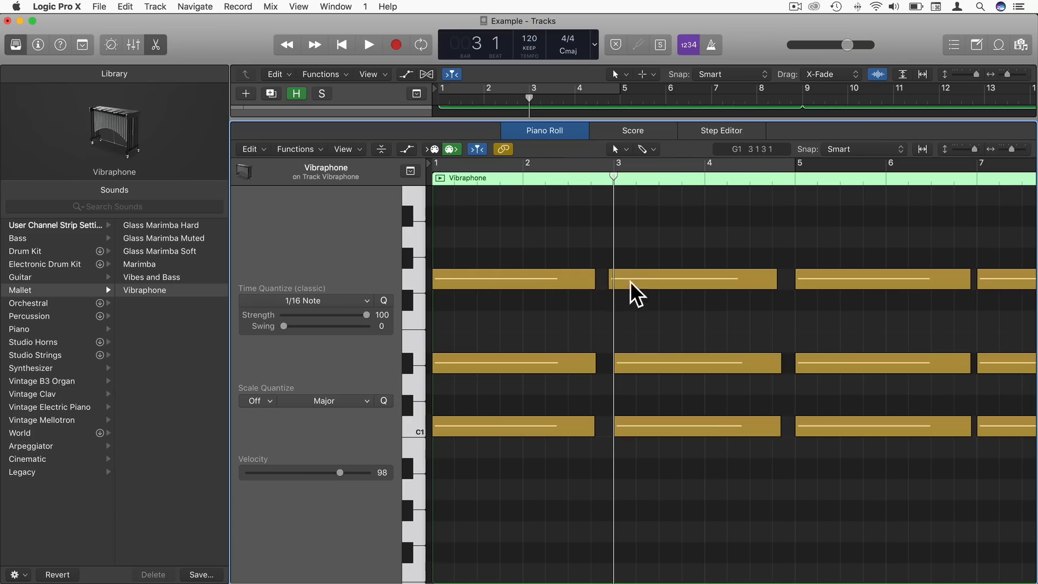
Step: Move the early G1 note of the second Vibraphone chord to position 3 1 1 1, in line with the other chord notes
left_click_drag(1012, 149, 1022, 151)
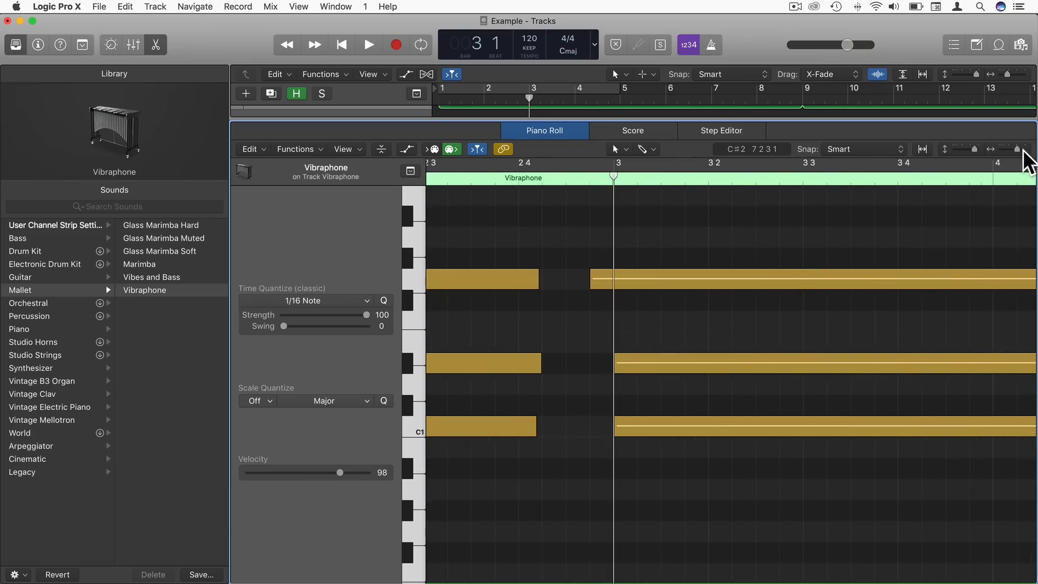
left_click_drag(683, 371, 680, 373)
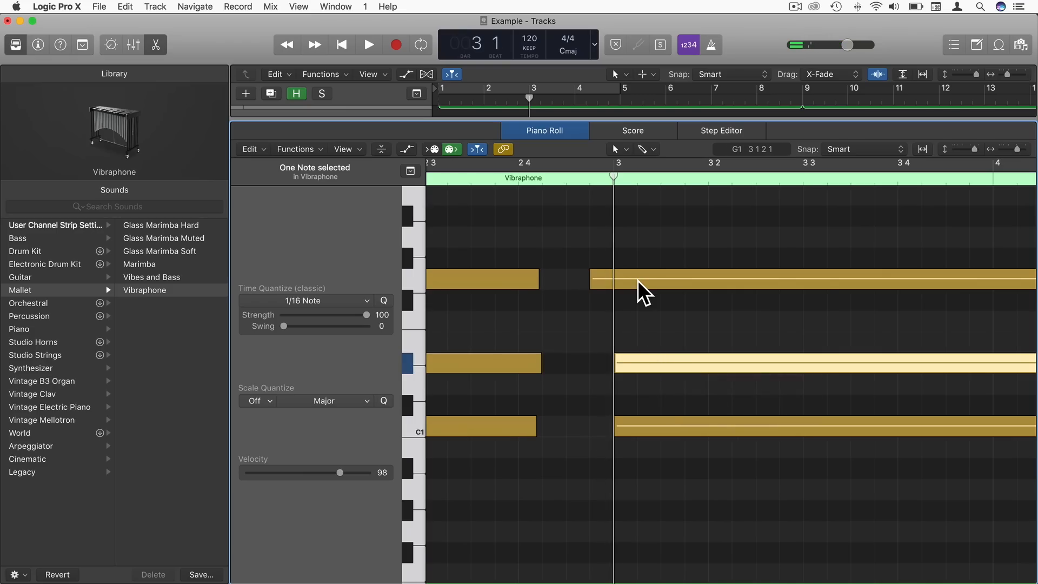
left_click_drag(627, 291, 651, 291)
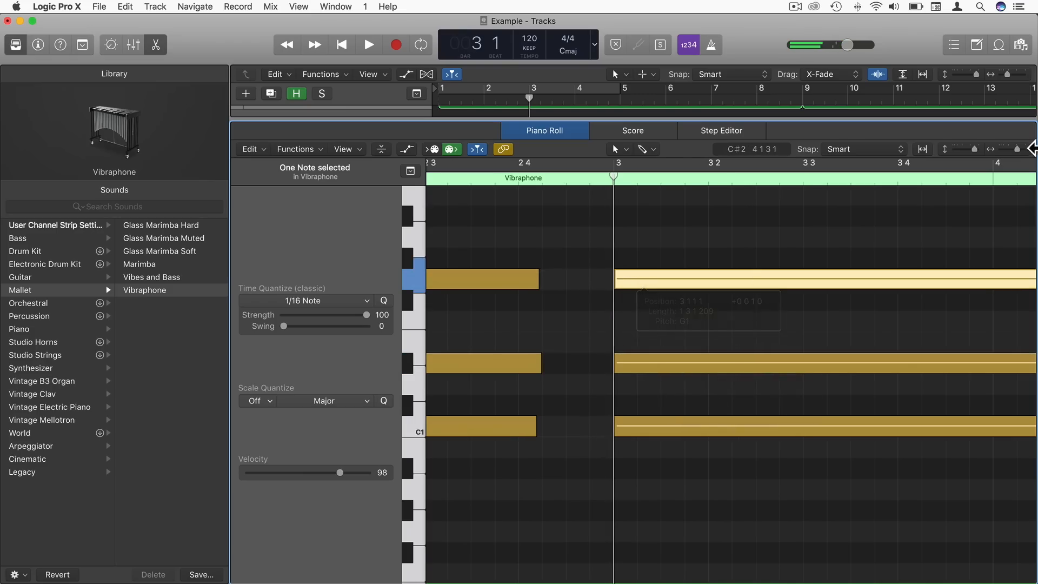
left_click_drag(1022, 151, 1007, 152)
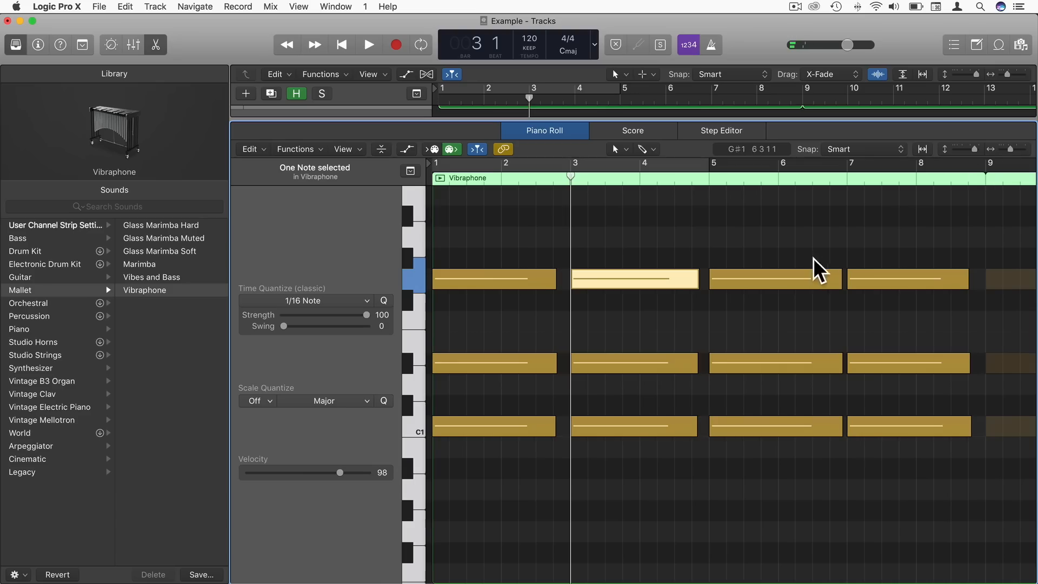
Step: Examine the alignment of the Vibraphone chord notes at bar 7 and the note values available for Time Quantize
left_click(862, 436)
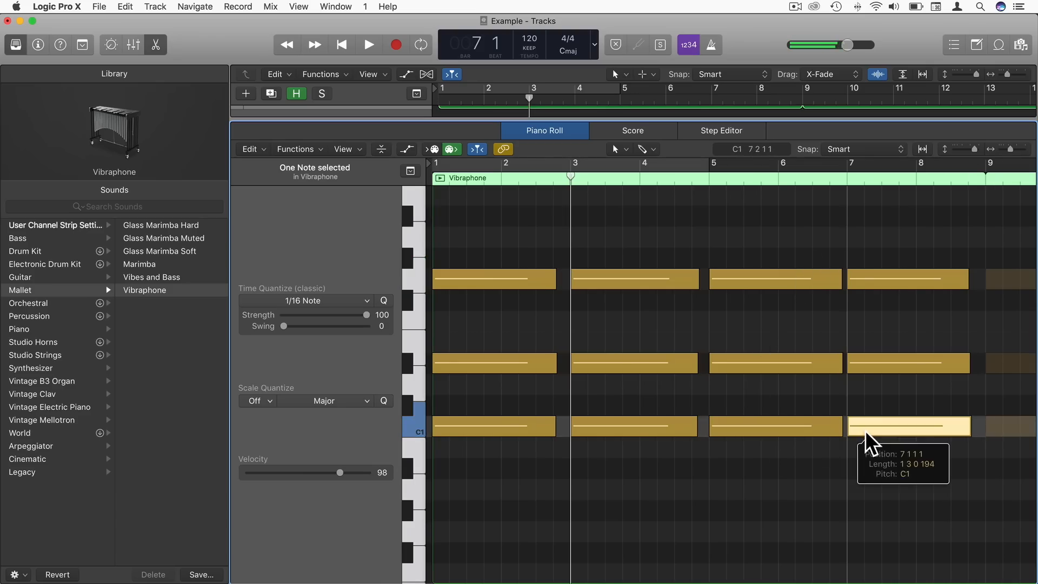
left_click(846, 177)
scroll(846, 178, "down", 1)
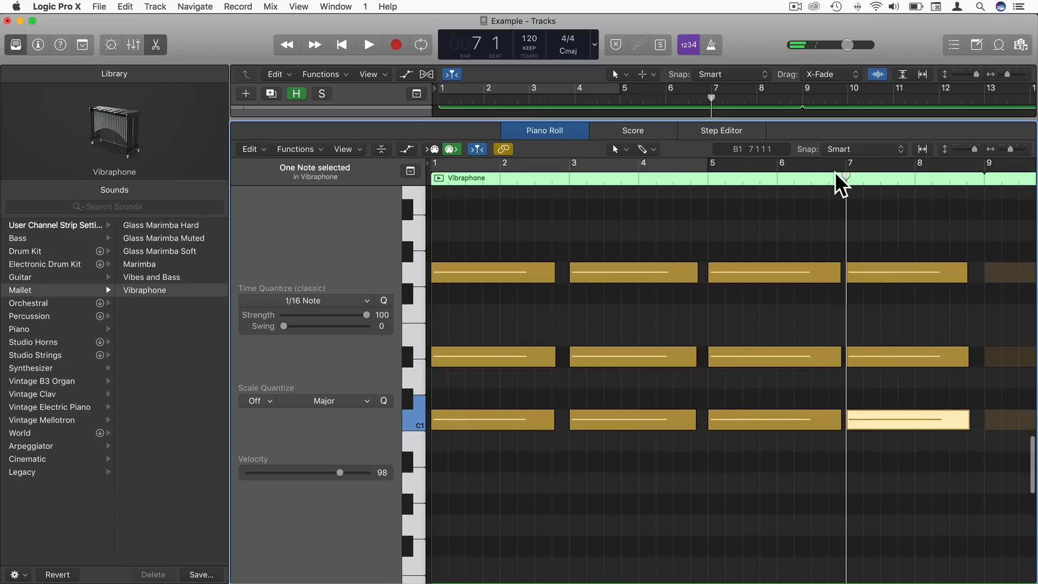
mouse_move(846, 177)
left_mouse_down()
mouse_move(833, 174)
mouse_move(845, 178)
left_mouse_up()
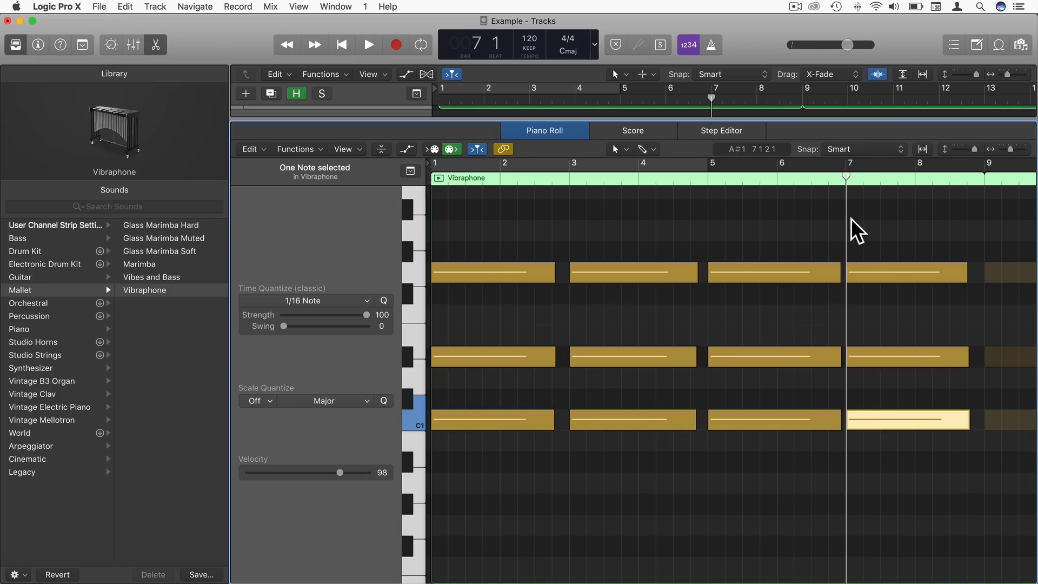
left_click(862, 252)
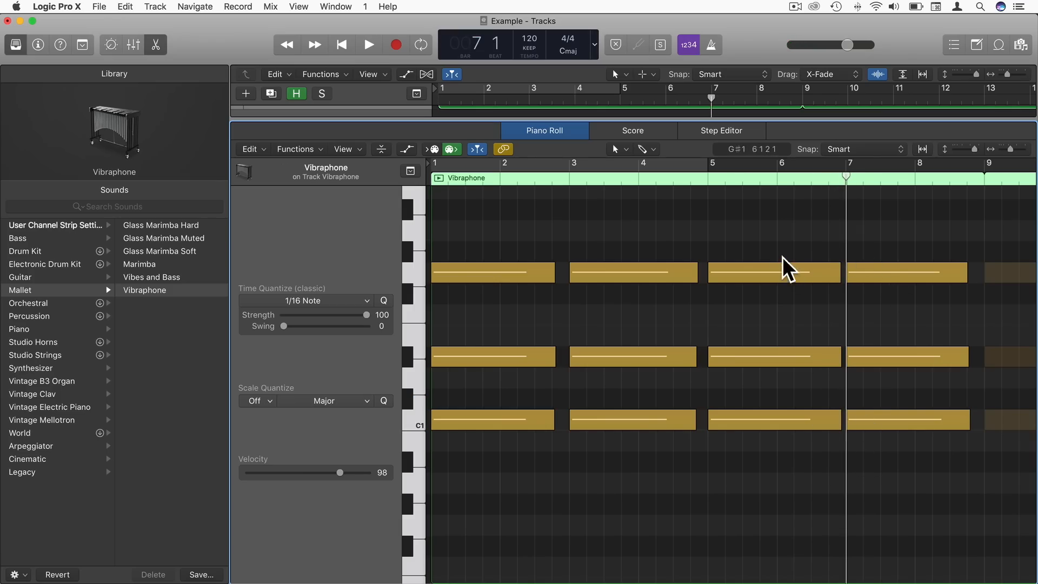
left_click(297, 300)
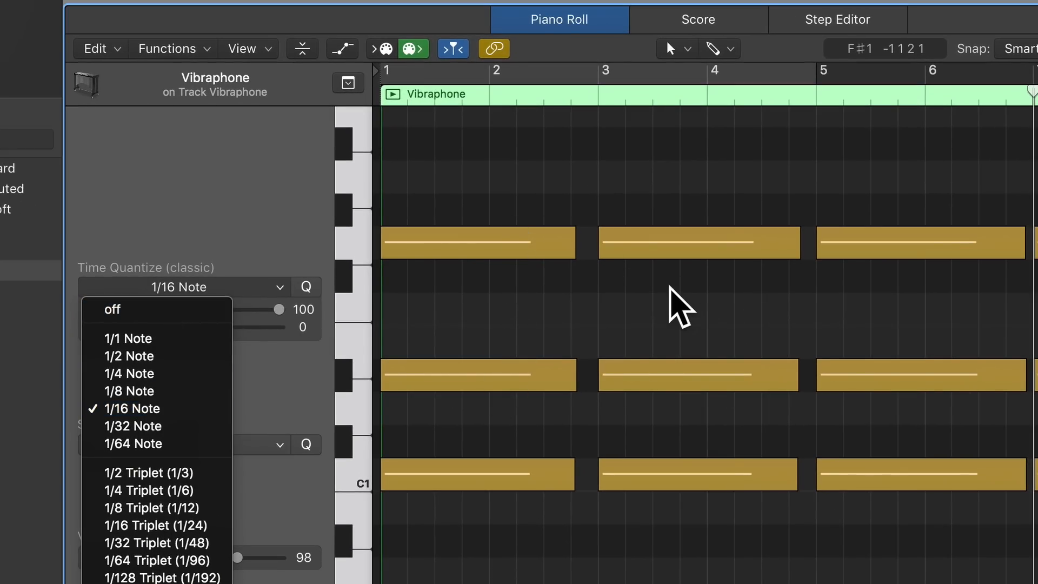
left_click(627, 162)
left_click_drag(1032, 49, 1037, 48)
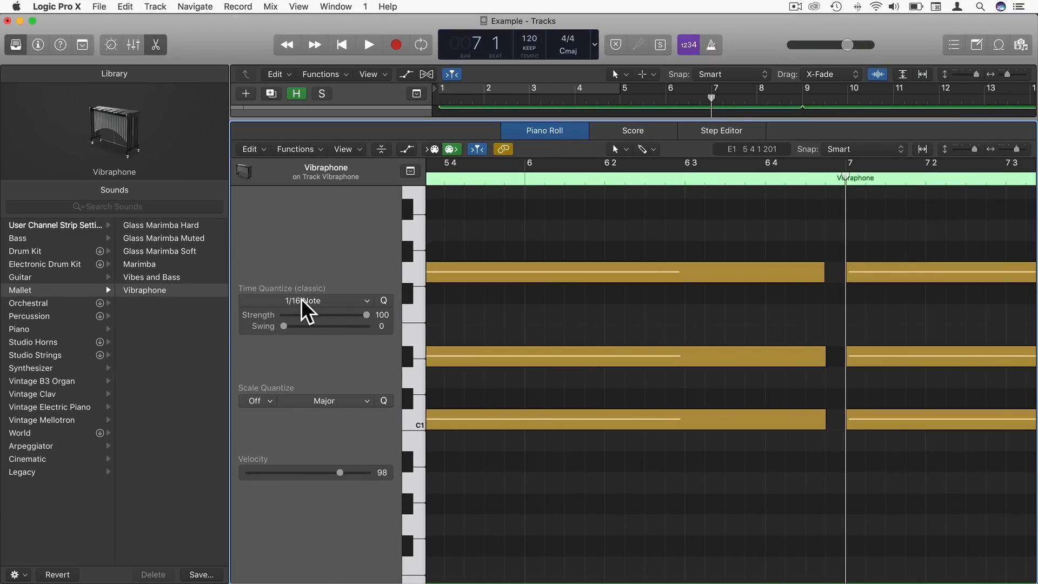
left_click(304, 301)
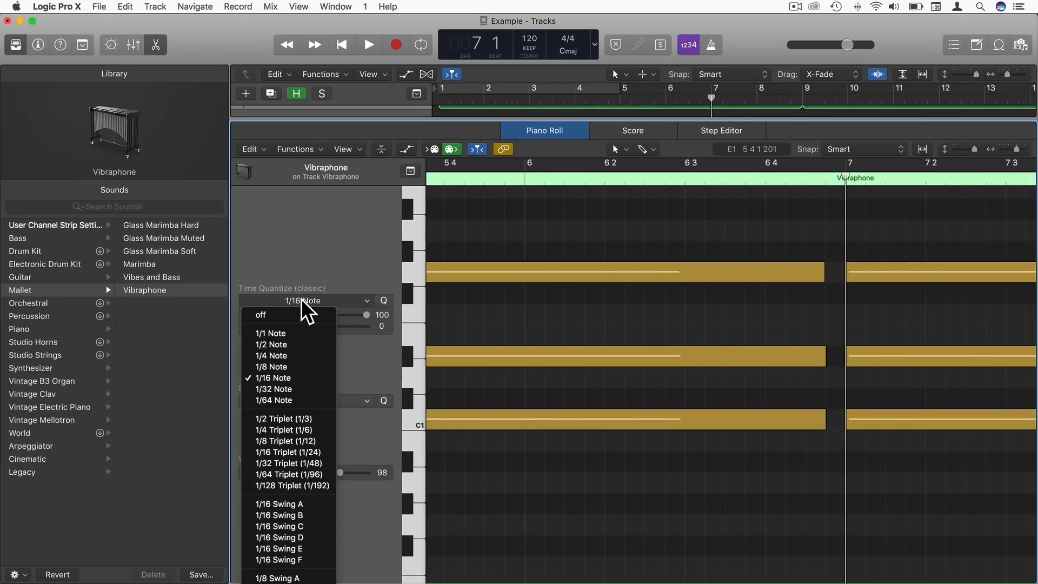
left_click(341, 269)
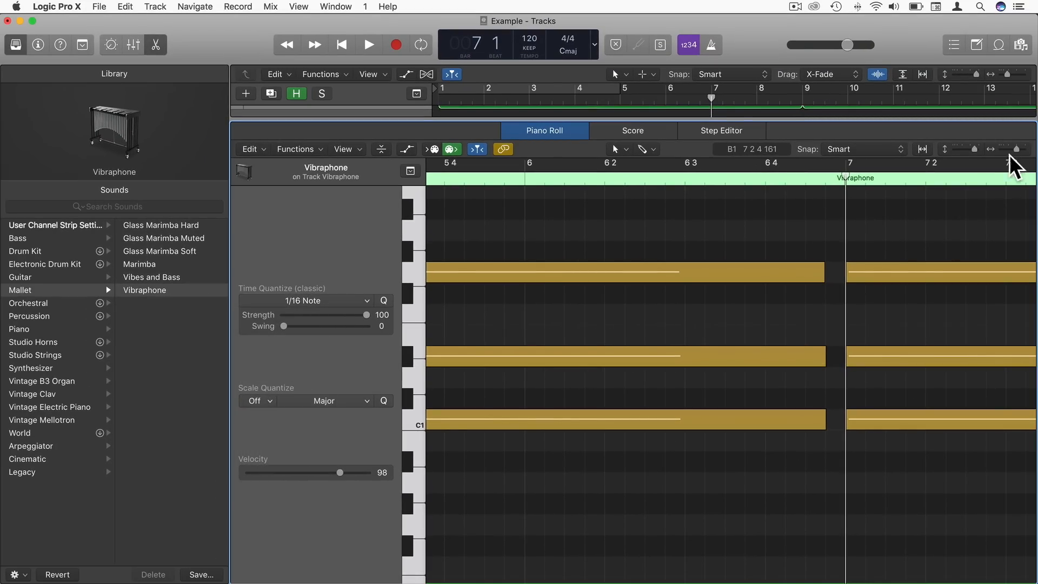
left_click_drag(1018, 150, 1007, 150)
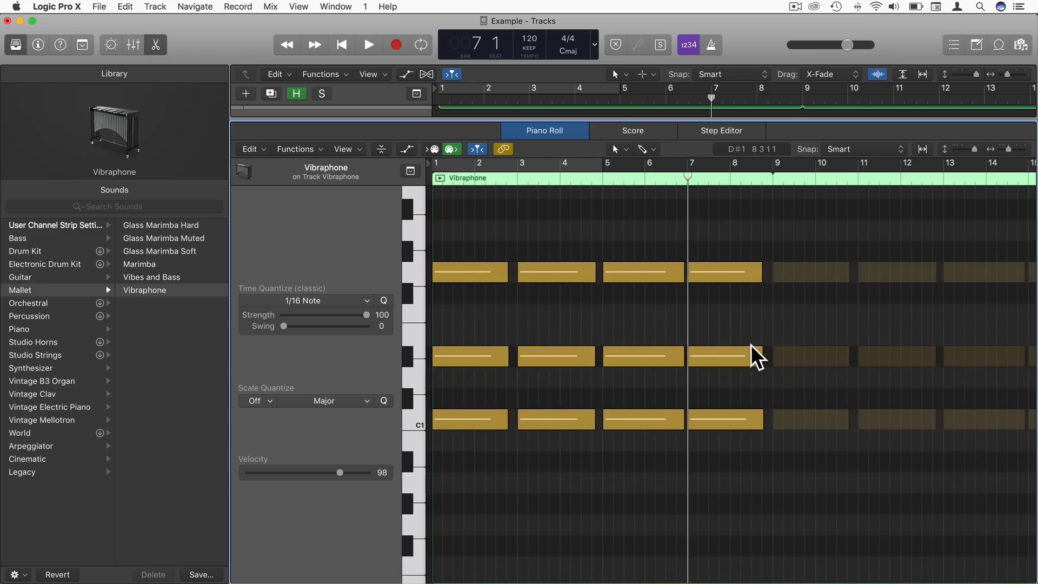
Step: Close the Piano Roll, loop the Vibraphone region to bar 29, and return the playhead to the beginning
left_click(162, 43)
left_click_drag(1006, 74, 997, 74)
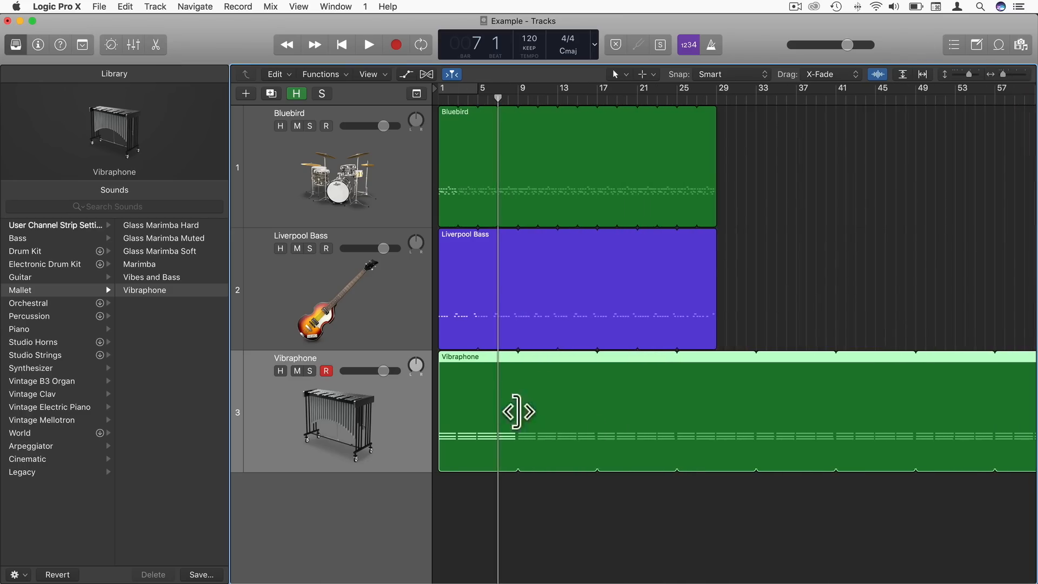
scroll(787, 411, "right", 15)
scroll(773, 407, "left", 15)
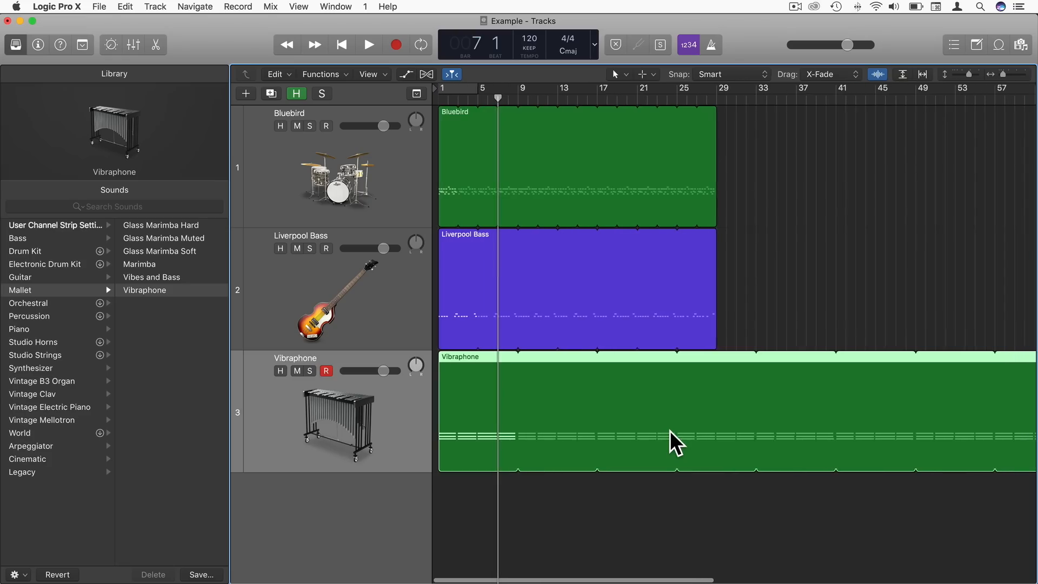
key("l")
left_click_drag(512, 366, 719, 397)
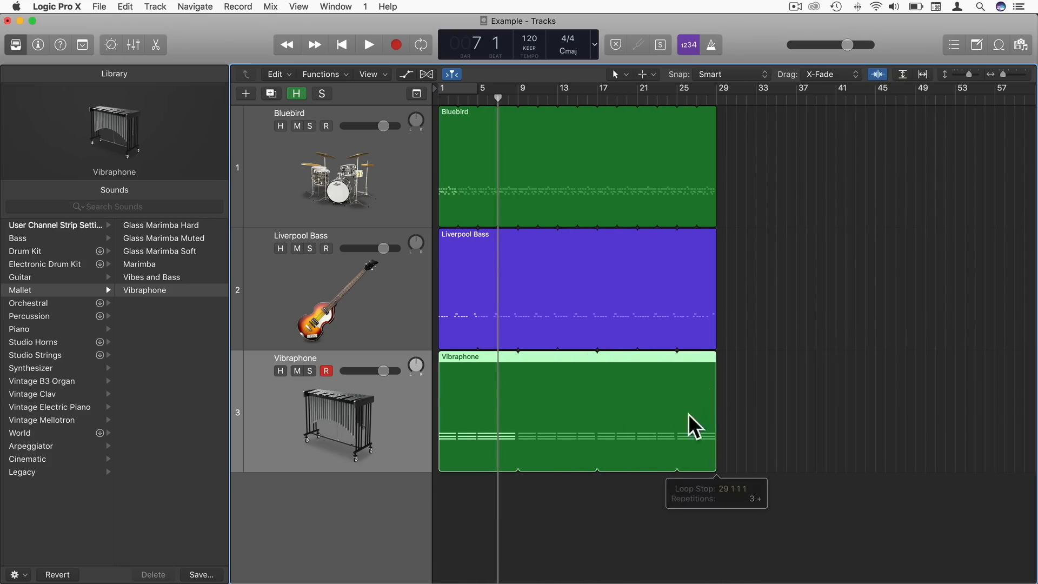
key("Return")
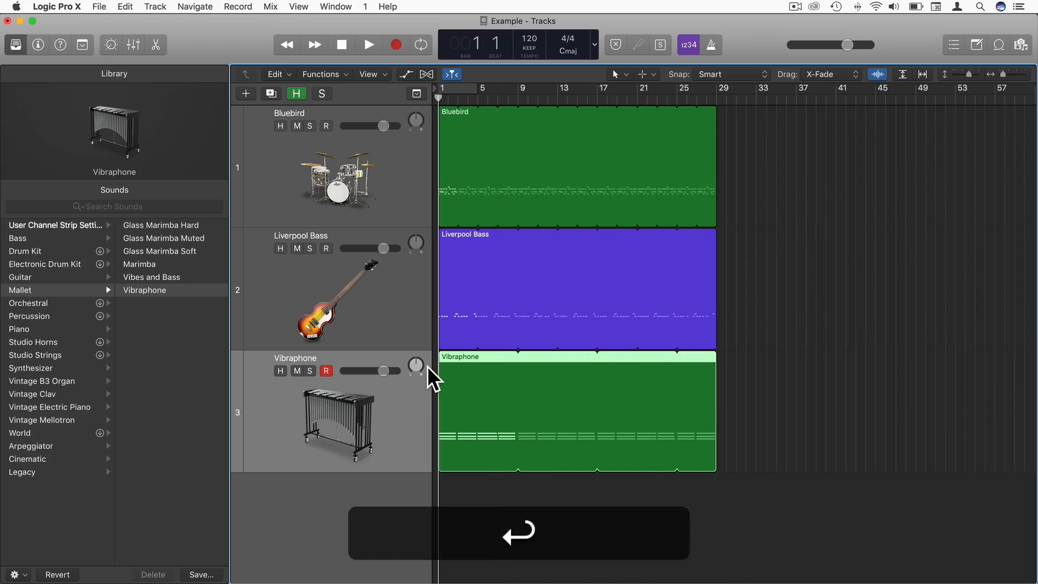
Step: Set the cycle range from bar 1 to bar 17 and play the opening bars of the three looped tracks
left_click(457, 88)
left_click(462, 89)
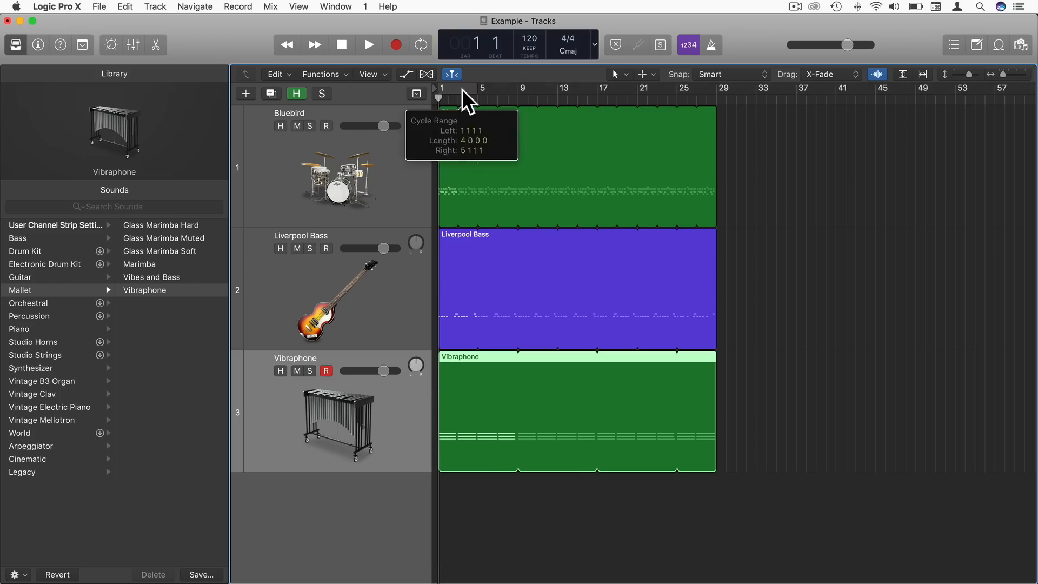
left_click_drag(454, 91, 594, 140)
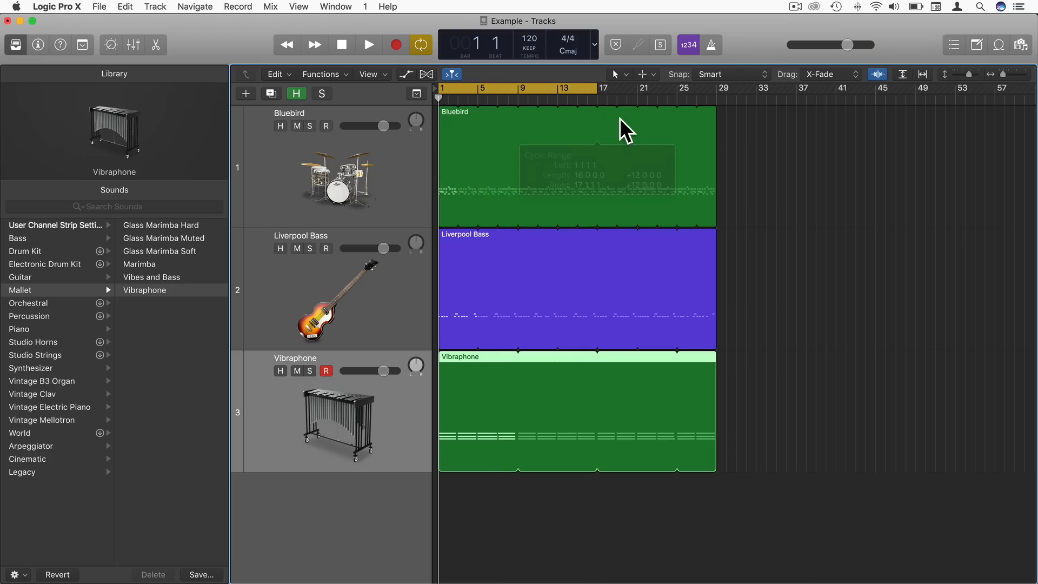
left_click(1006, 75)
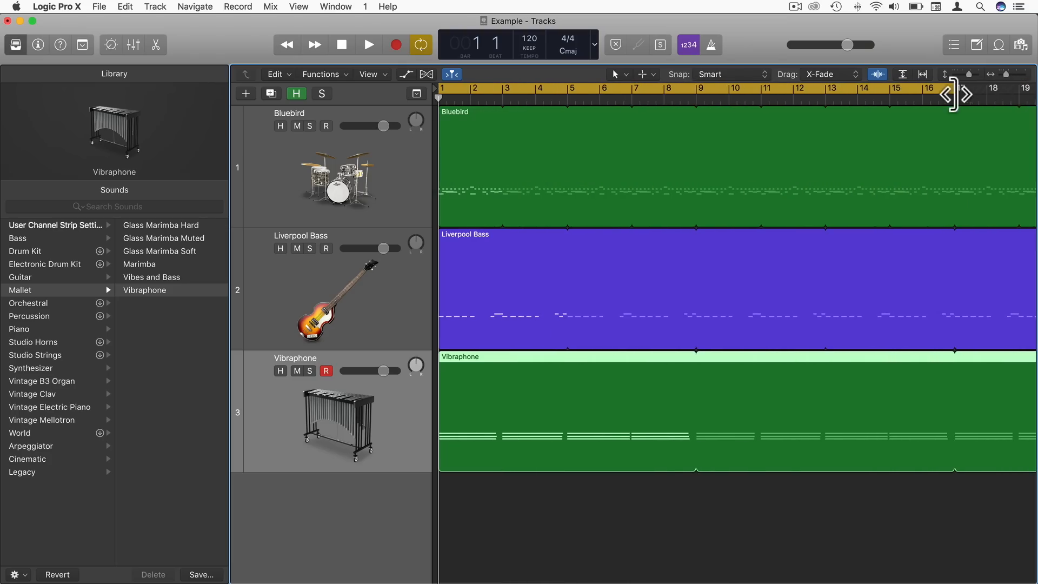
left_click(1004, 75)
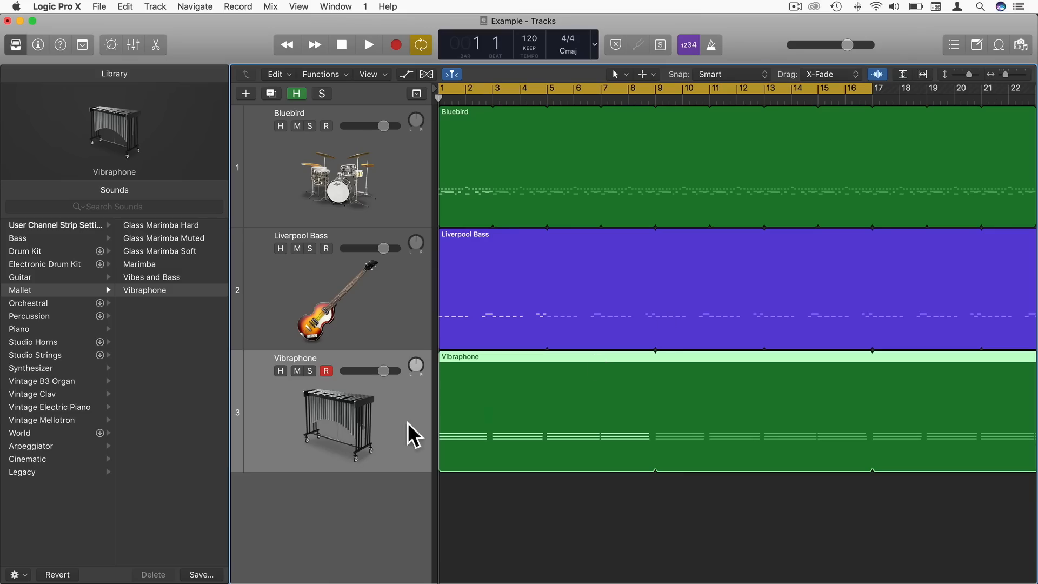
key("space")
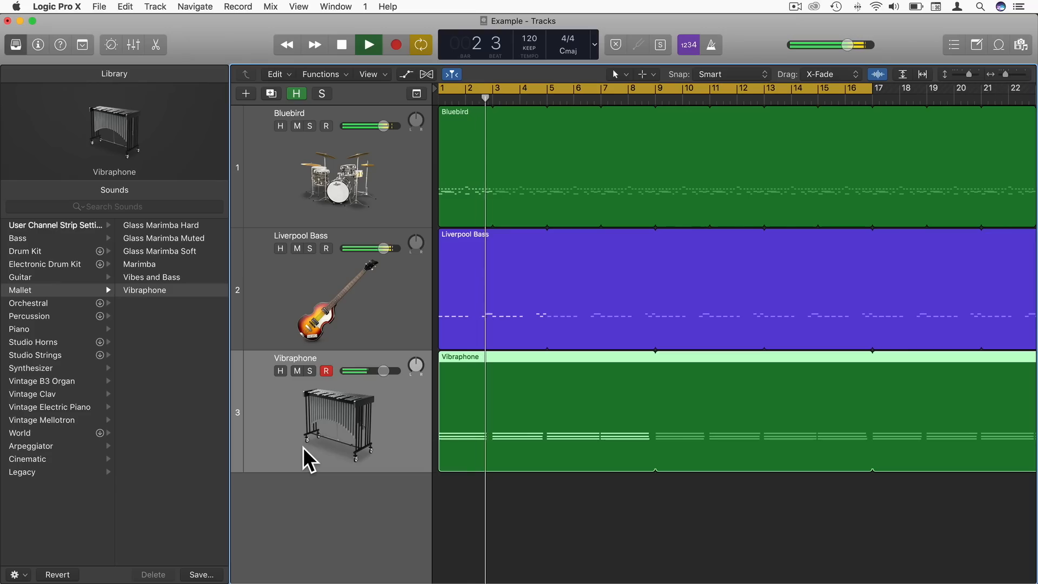
key("space")
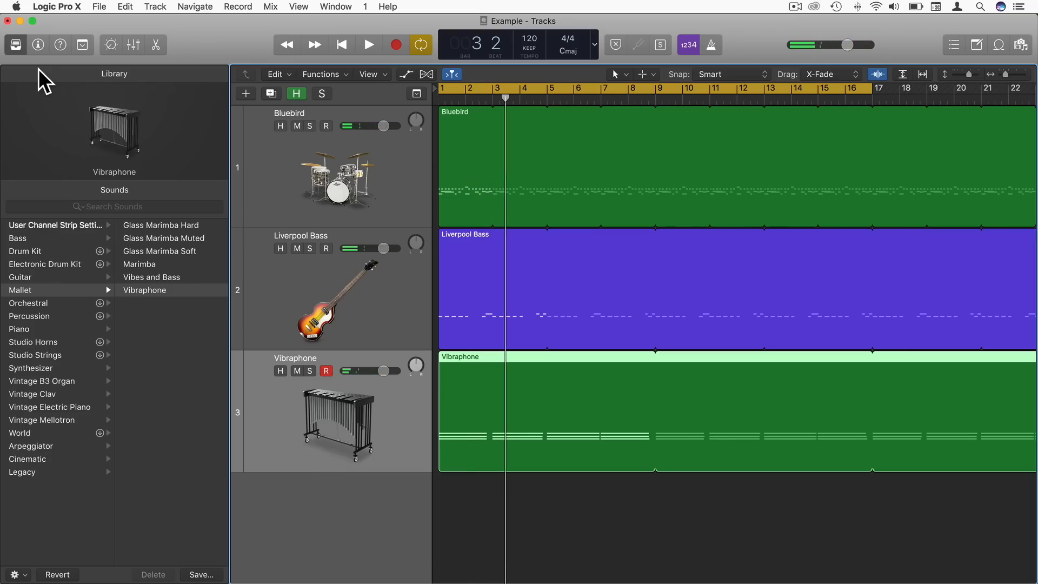
Step: Insert the Arpeggiator MIDI effect on the Vibraphone channel strip and open the Vibraphone region in the Piano Roll
left_click(16, 44)
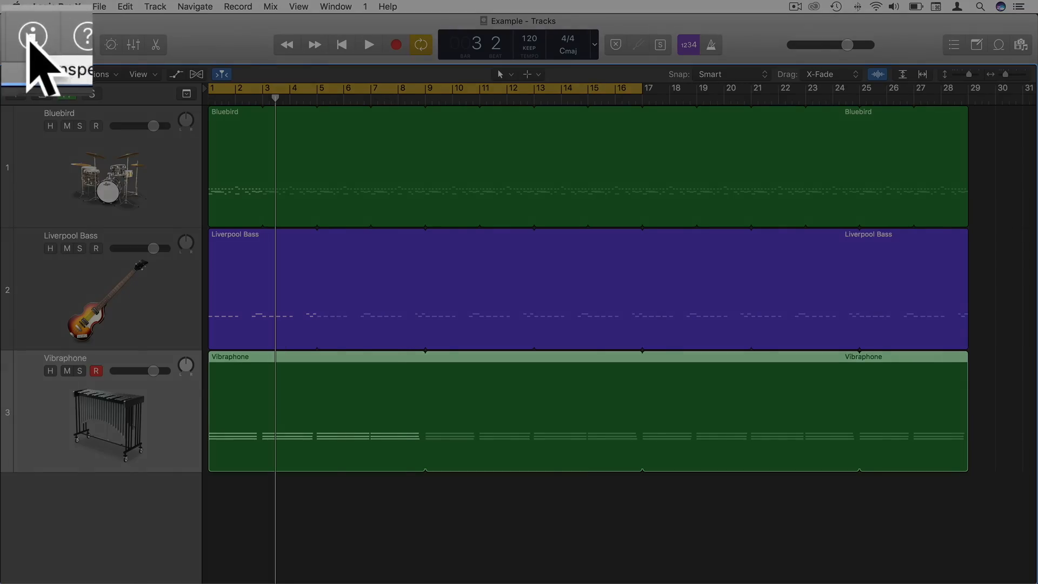
left_click(37, 45)
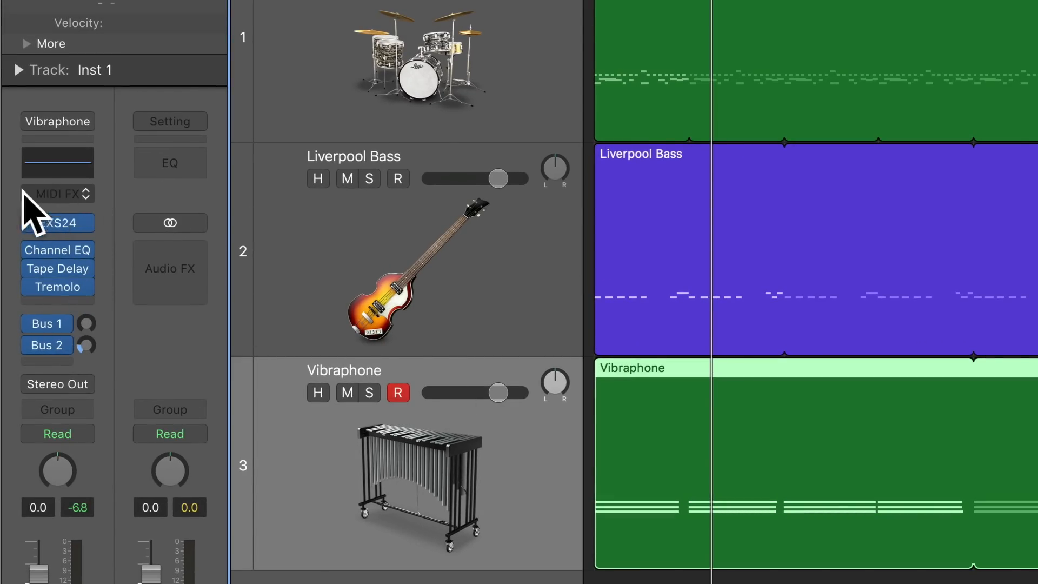
left_click(70, 192)
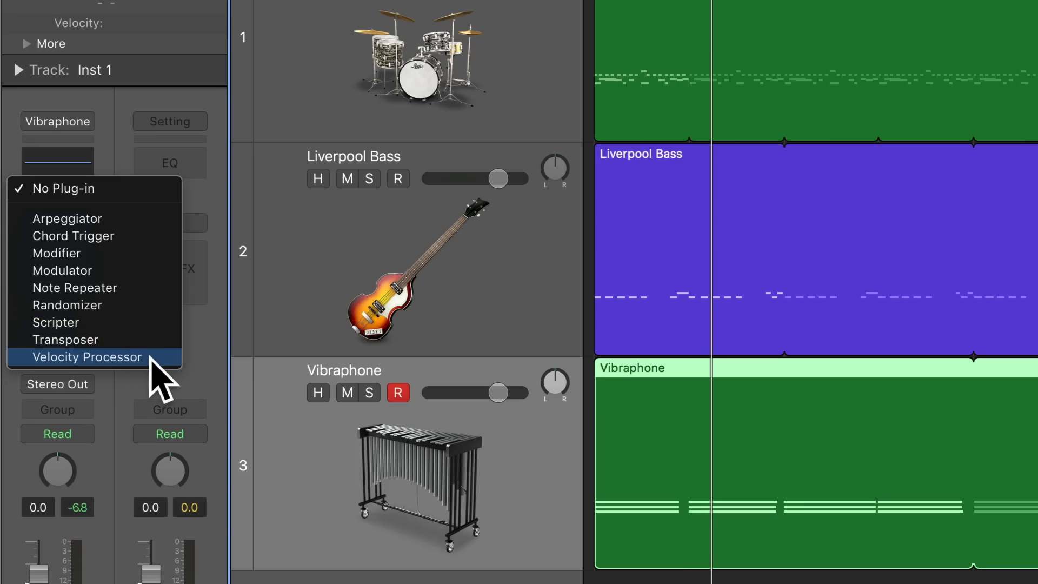
left_click(86, 218)
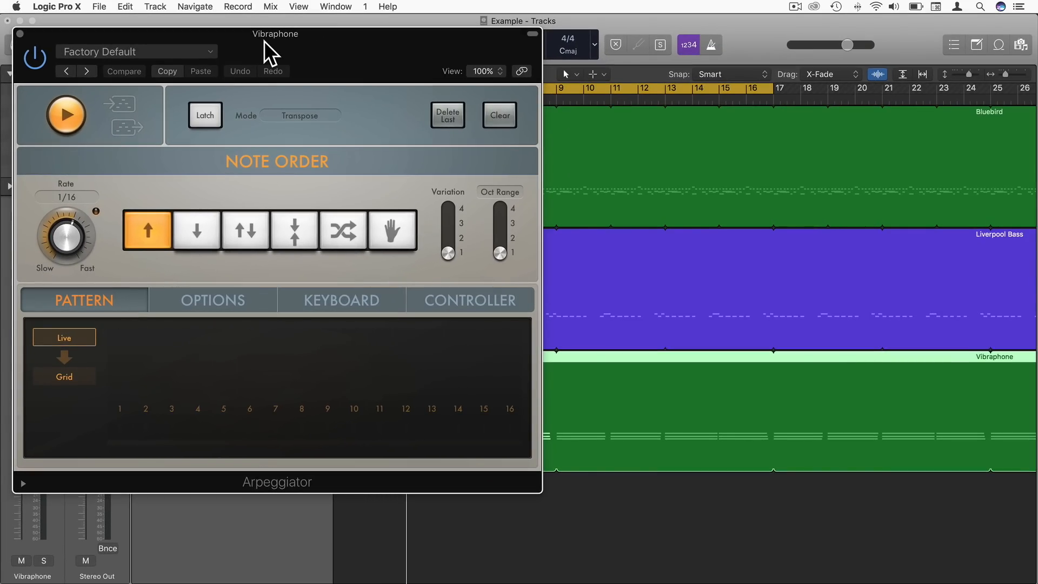
double_click(652, 371)
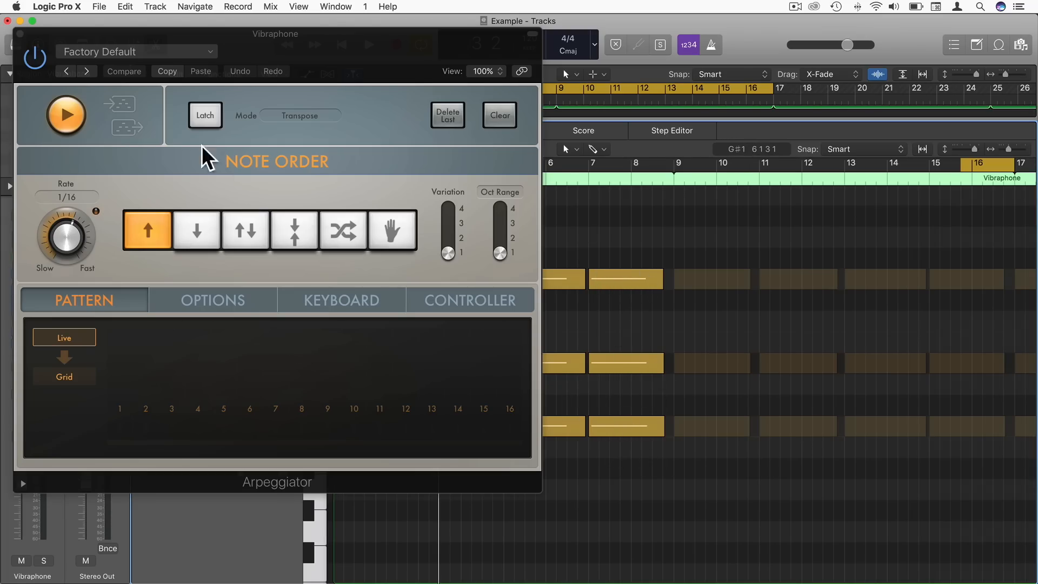
Step: Try the Arpeggiator's down, up/down and outside-in note orders, then return to Up with the plug-in window moved clear of the first notes
left_click(146, 243)
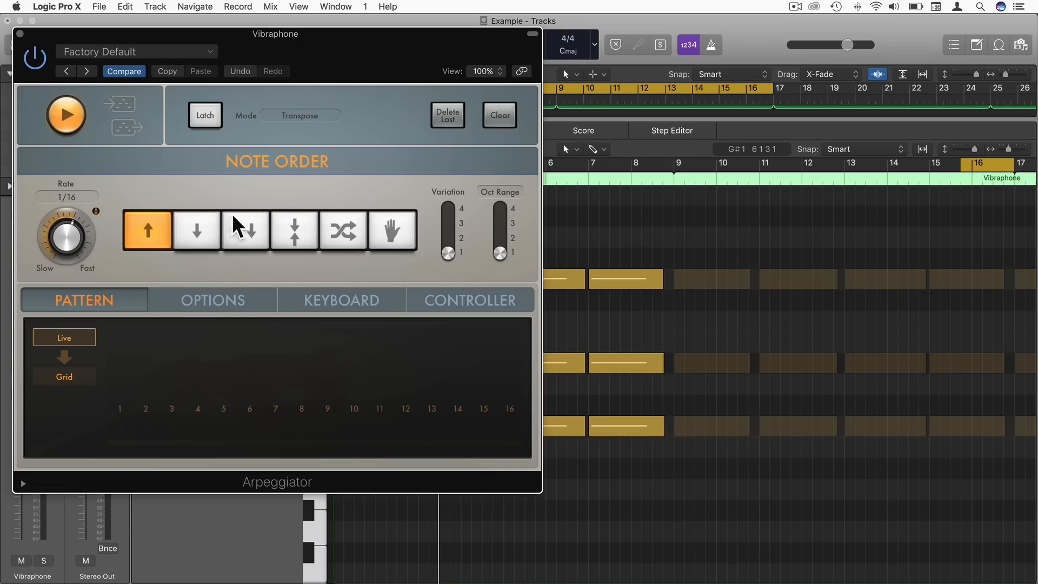
left_click(206, 247)
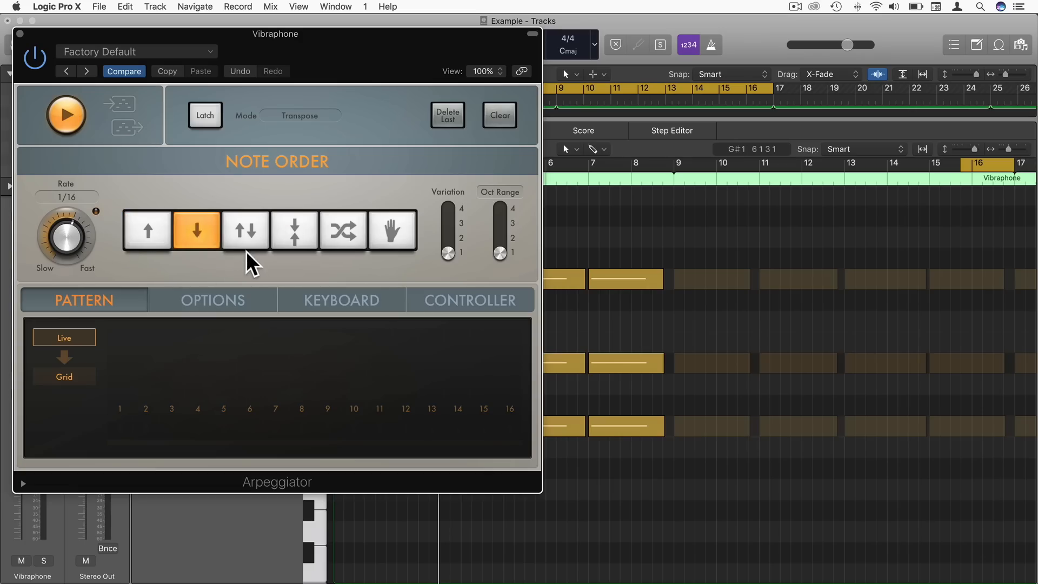
left_click(248, 255)
left_click(290, 239)
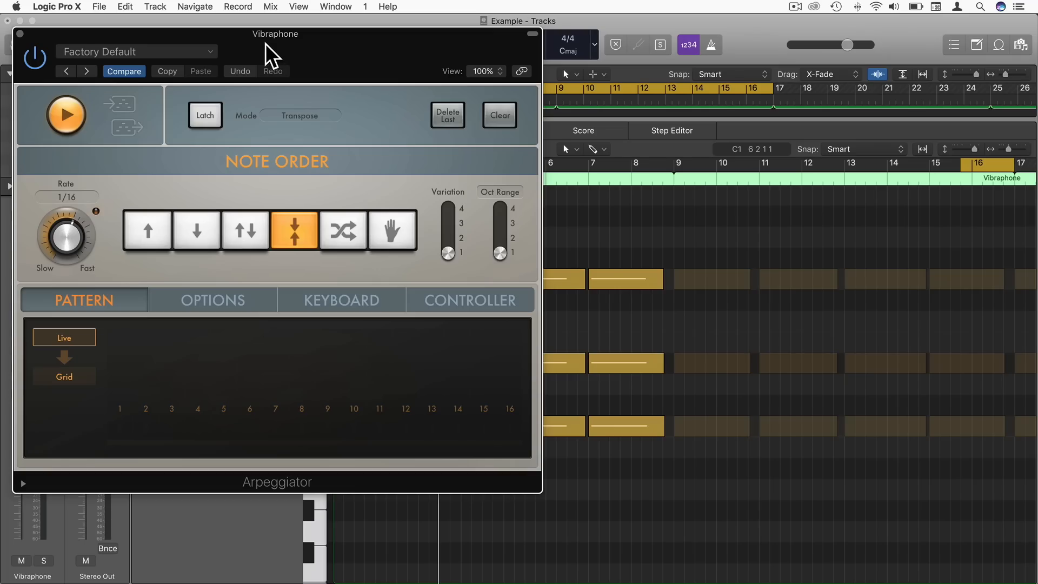
left_click_drag(265, 43, 636, 64)
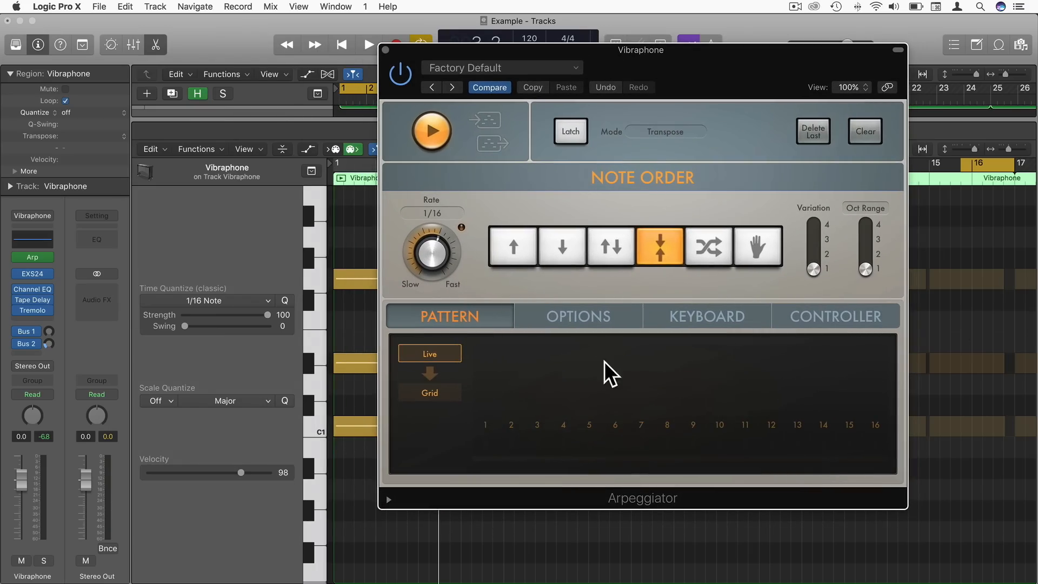
left_click(516, 247)
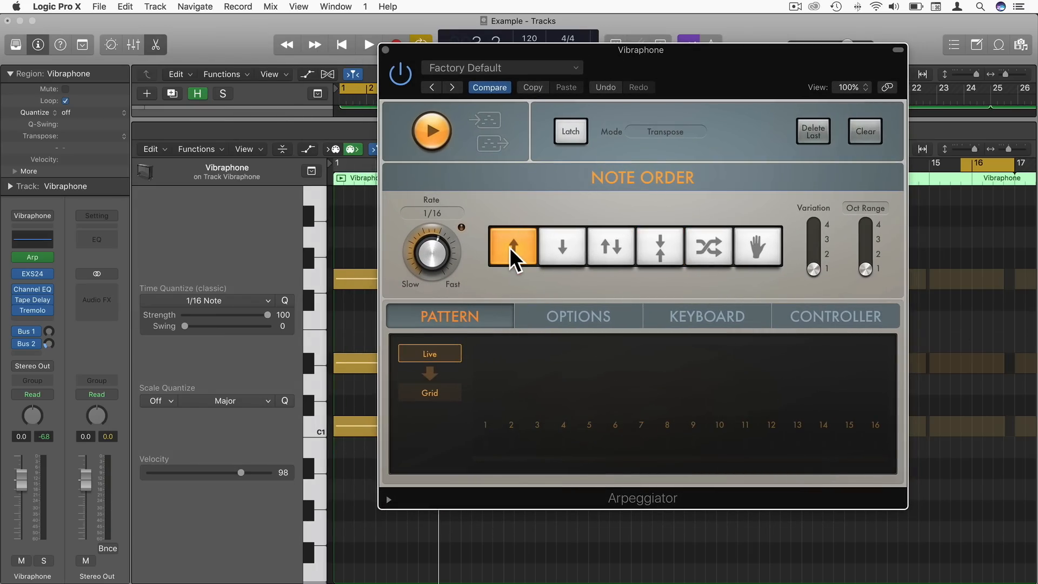
Step: Audition each note of the first Vibraphone chord and play back the arpeggiated part
left_click(349, 423)
left_click(353, 364)
left_click(351, 277)
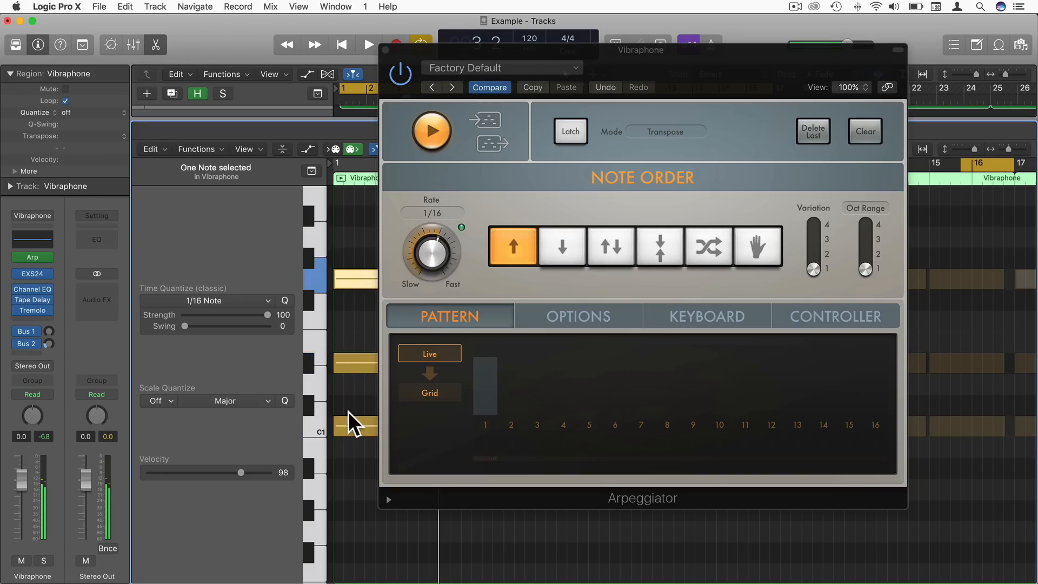
key("space")
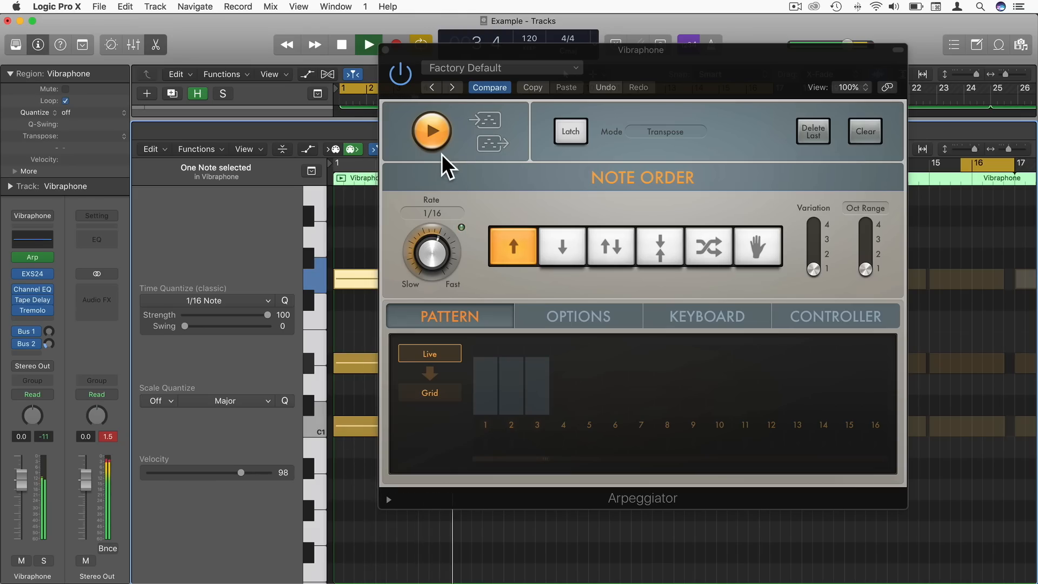
key("space")
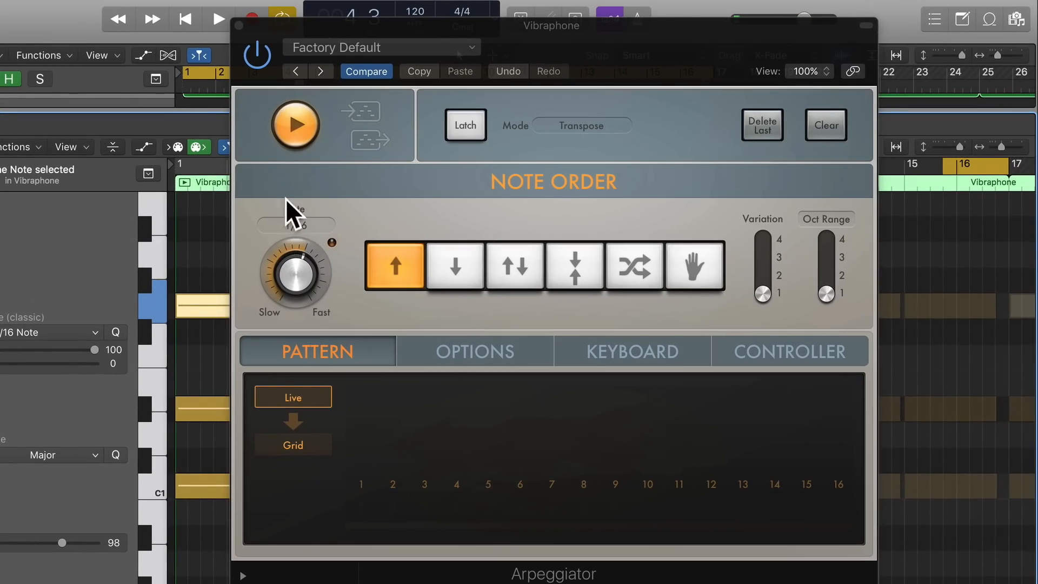
Step: Set the Arpeggiator rate to 1/4 and listen to the Vibraphone part
left_click(295, 226)
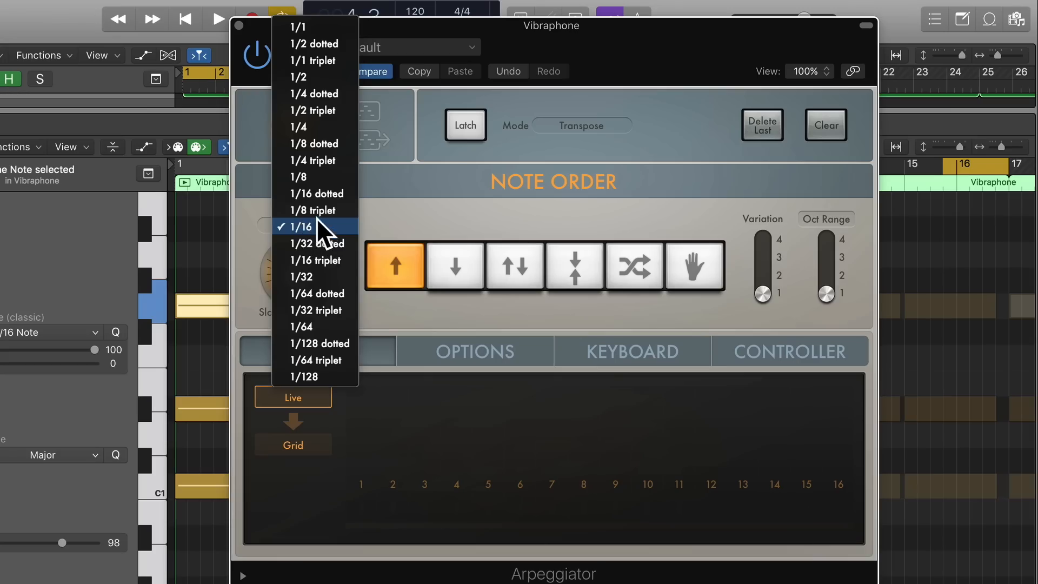
left_click(315, 126)
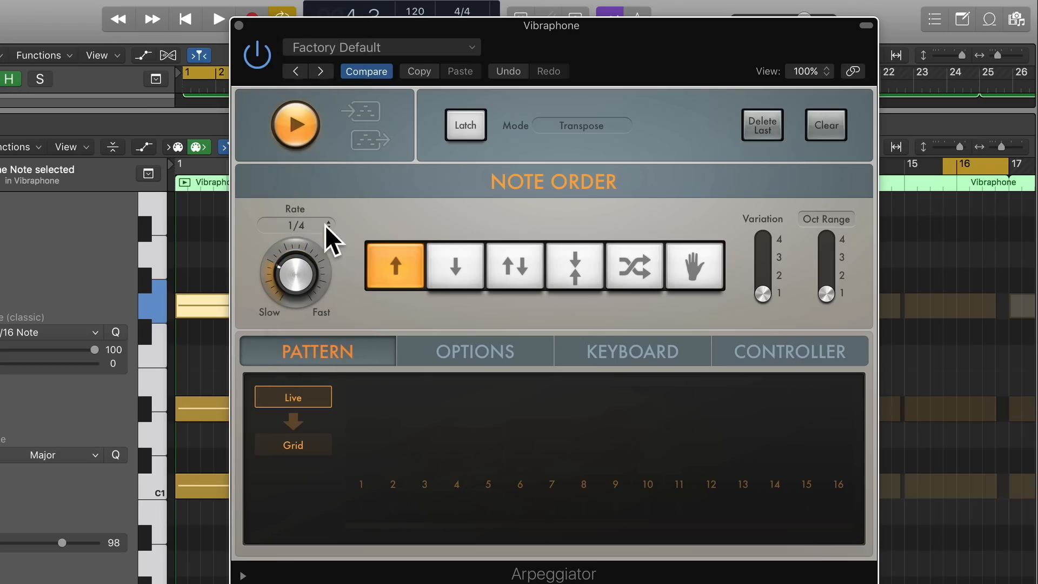
key("space")
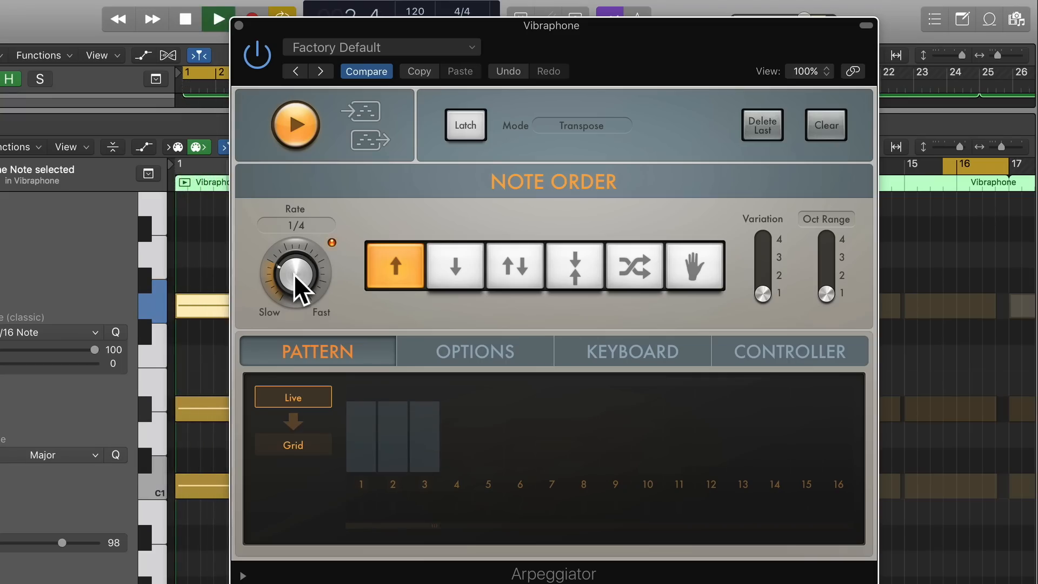
key("space")
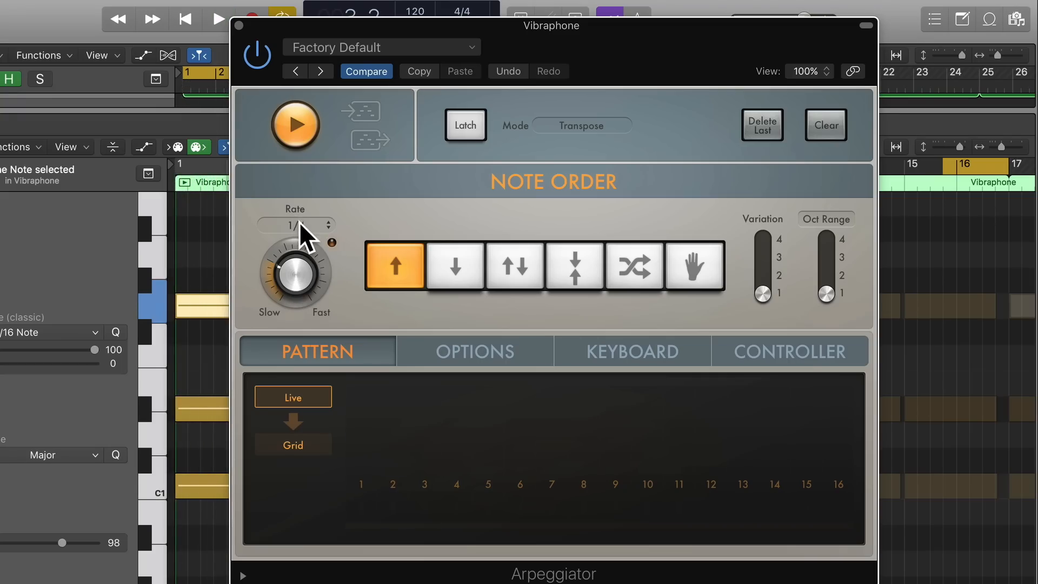
Step: Set the Arpeggiator to a 1/8 rate with descending note order, listening to the Vibraphone part during playback
left_click(305, 223)
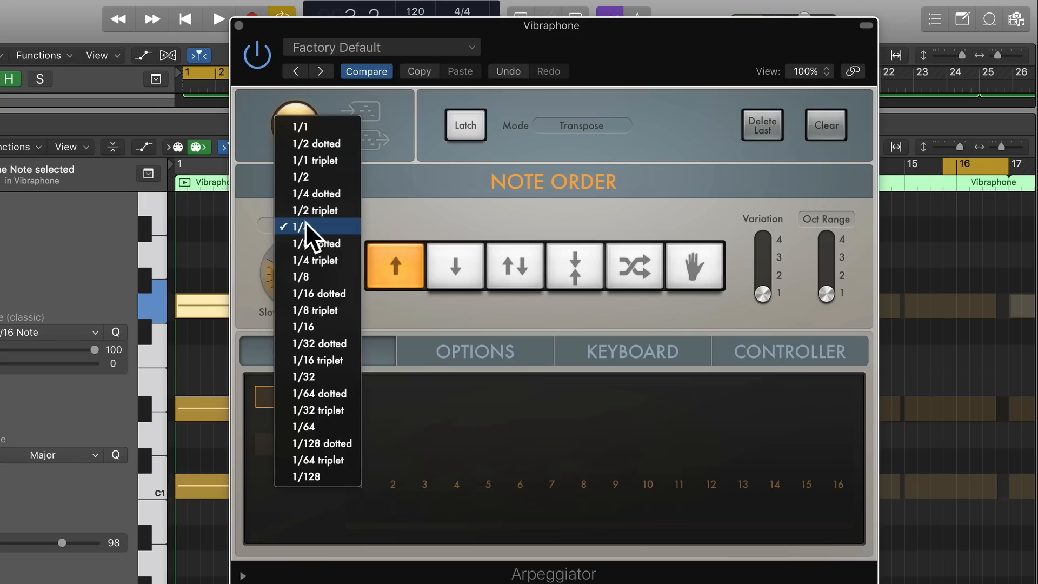
left_click(303, 277)
key("space")
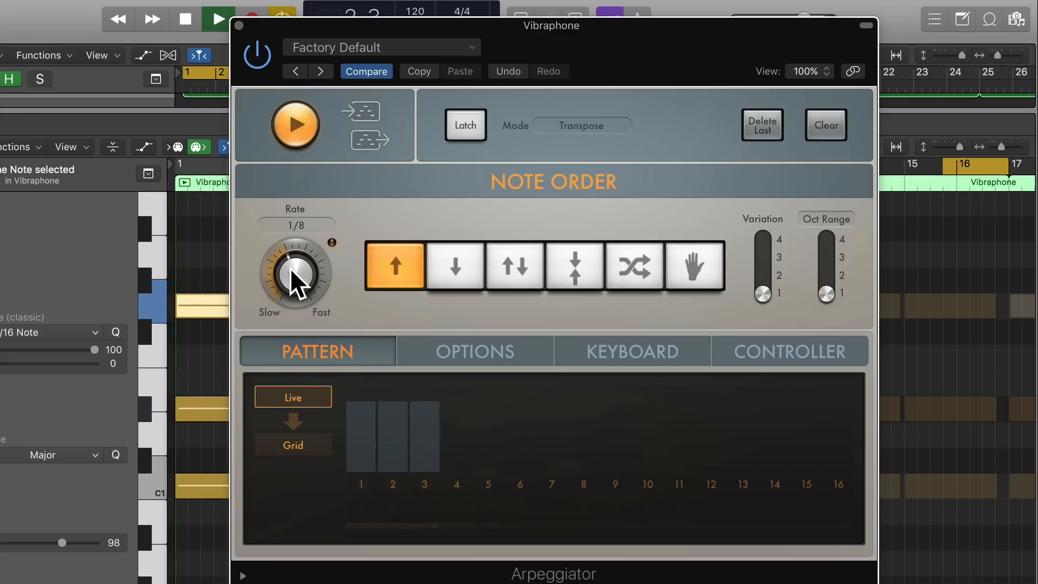
left_click(452, 268)
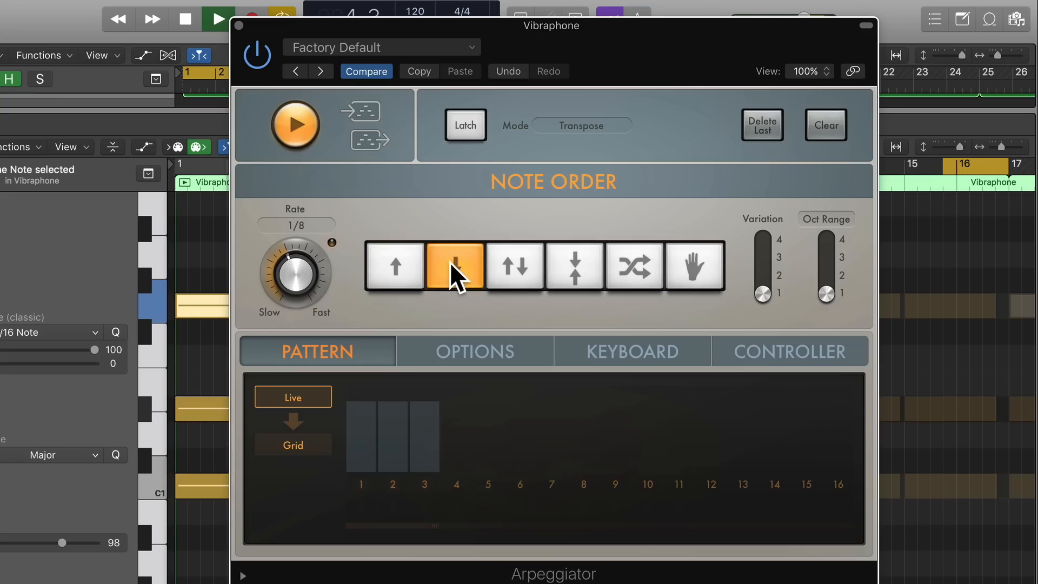
key("space")
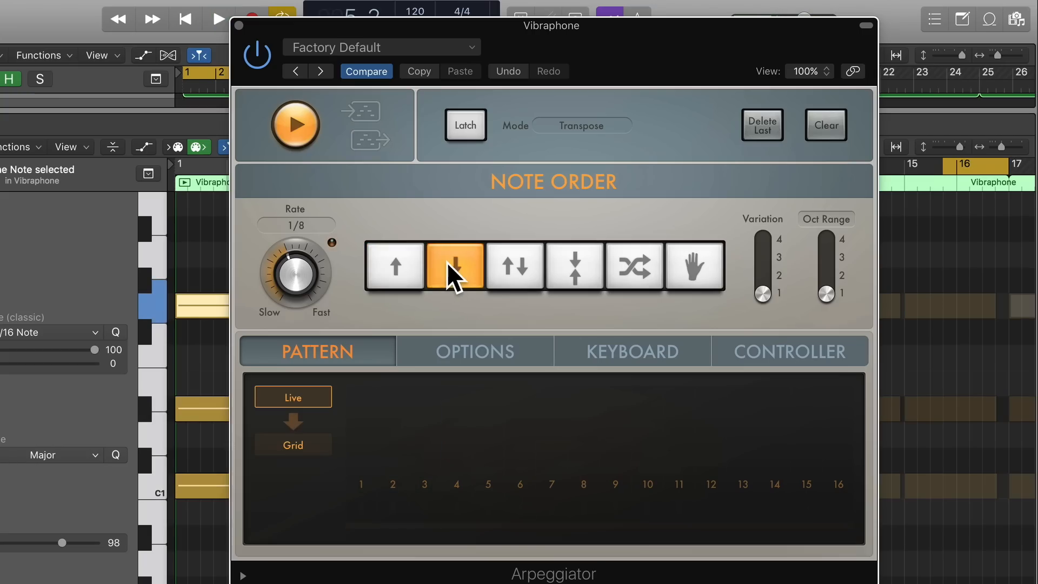
Step: Audition the descending arpeggio with an octave range of 2, restore the range to 1, and close the Arpeggiator window
key("space")
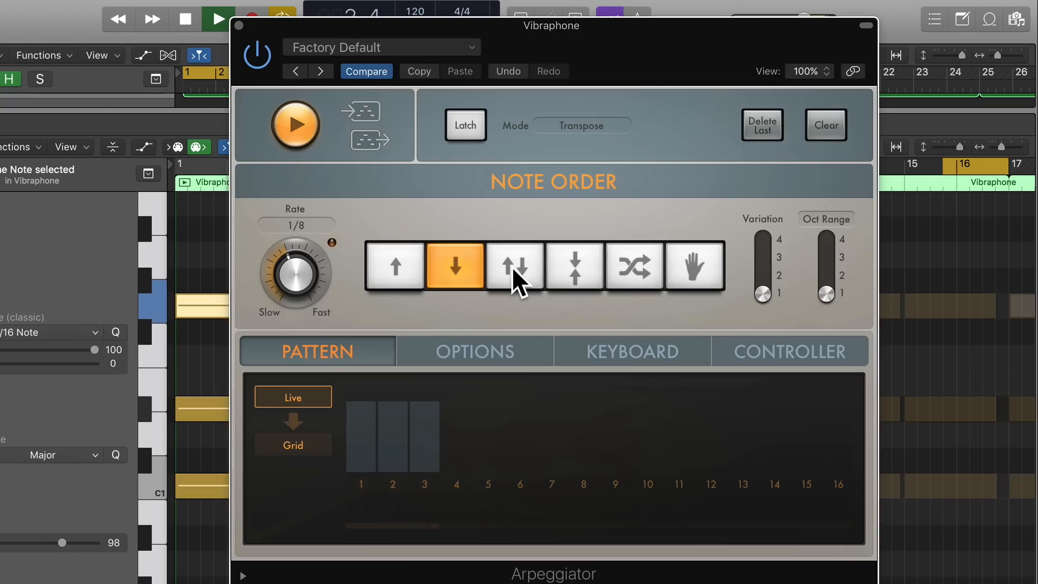
key("space")
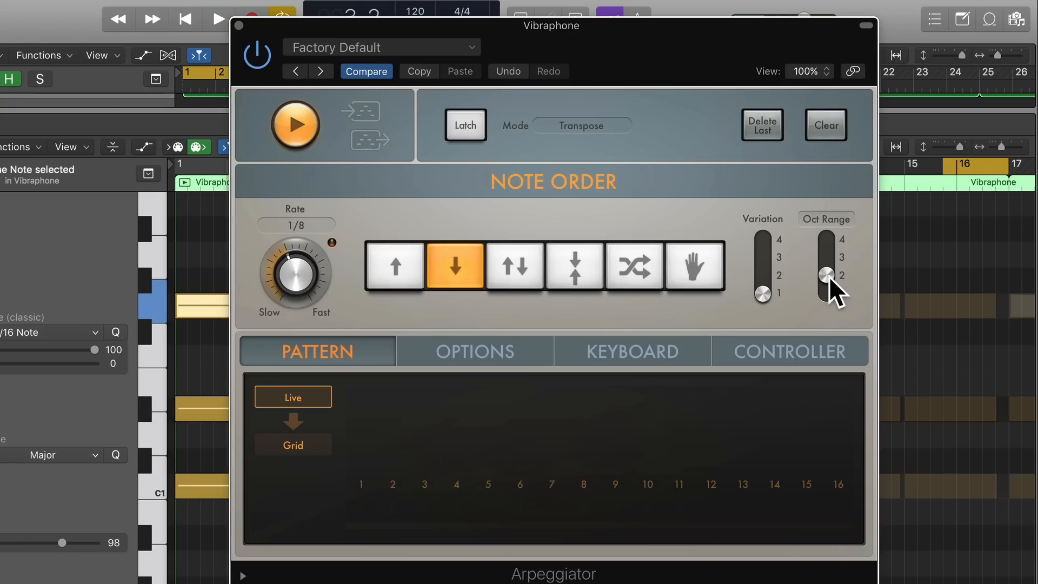
key("space")
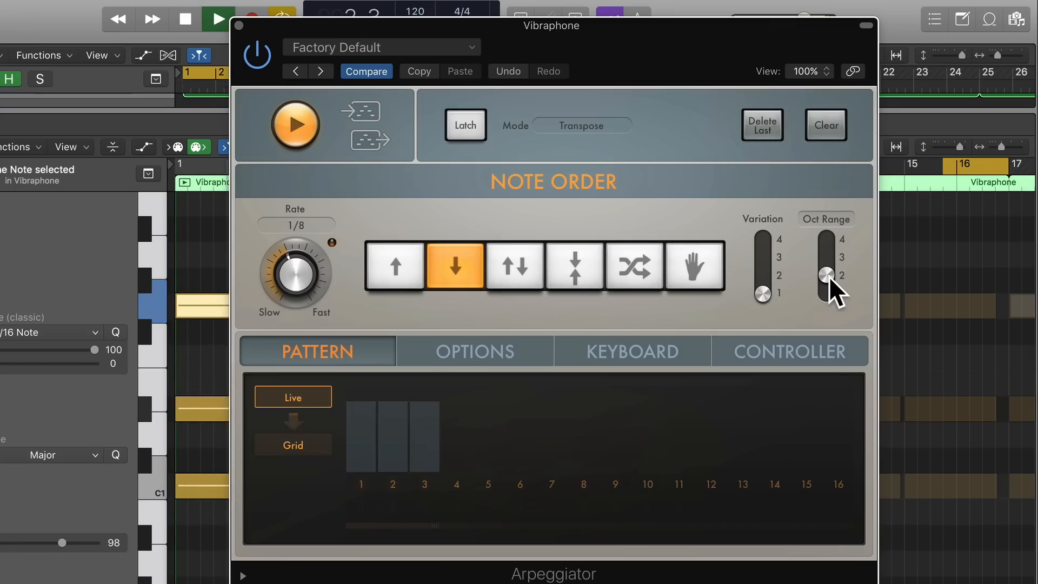
key("space")
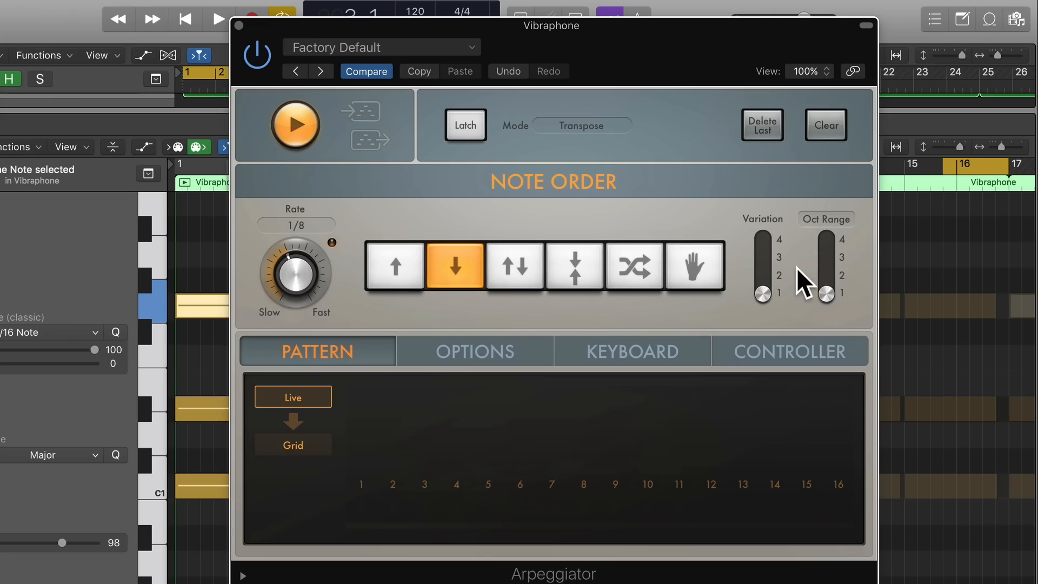
left_click(258, 27)
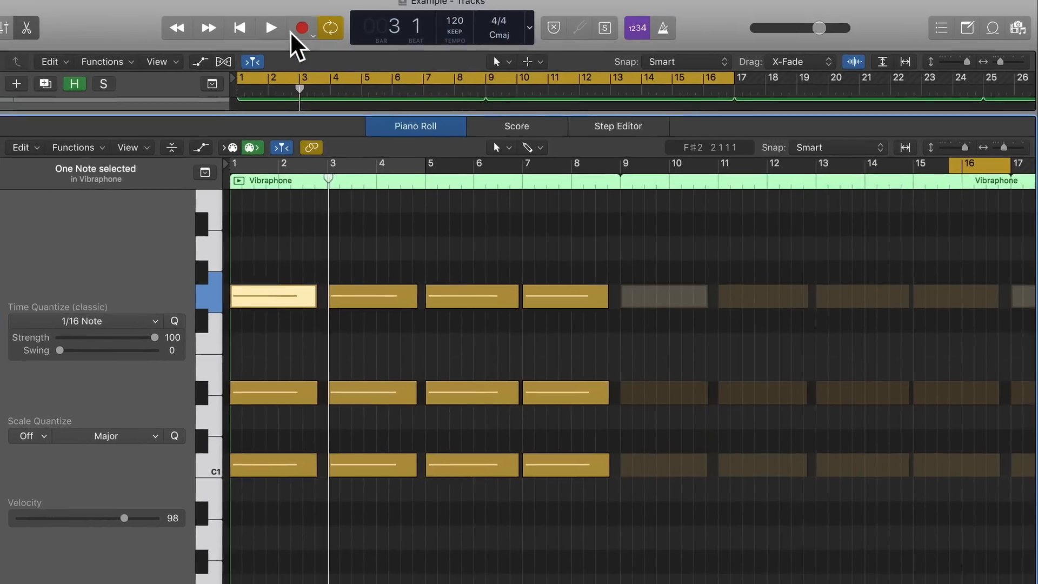
Step: Play the vibraphone part briefly, stop playback and close the Piano Roll editor
key("v")
key("space")
key("space")
left_click(150, 44)
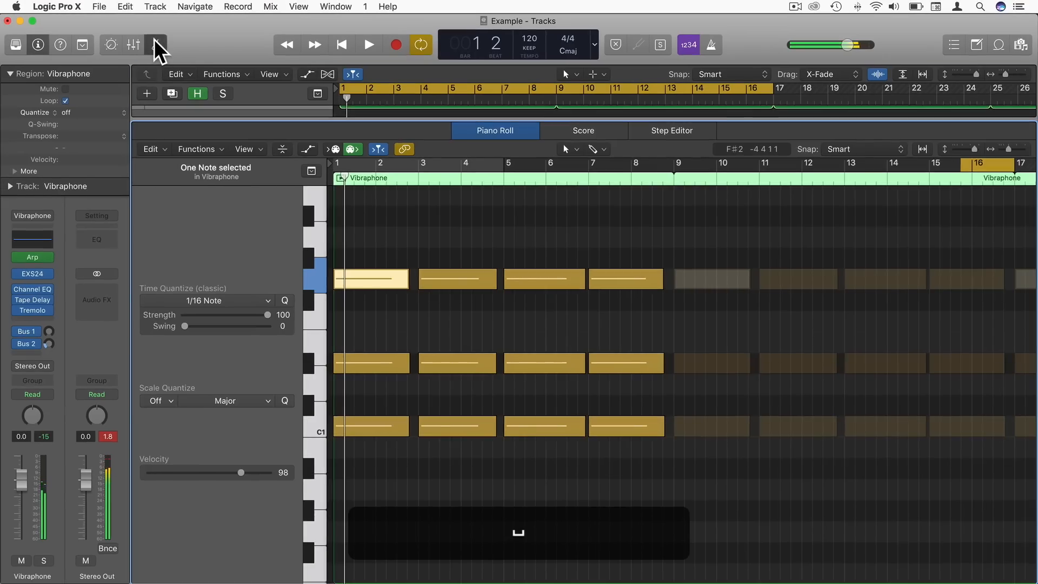
Step: Duplicate the Vibraphone track and copy its region onto the new fourth track, starting at bar 1
left_click(552, 500)
left_click_drag(1005, 74, 1007, 73)
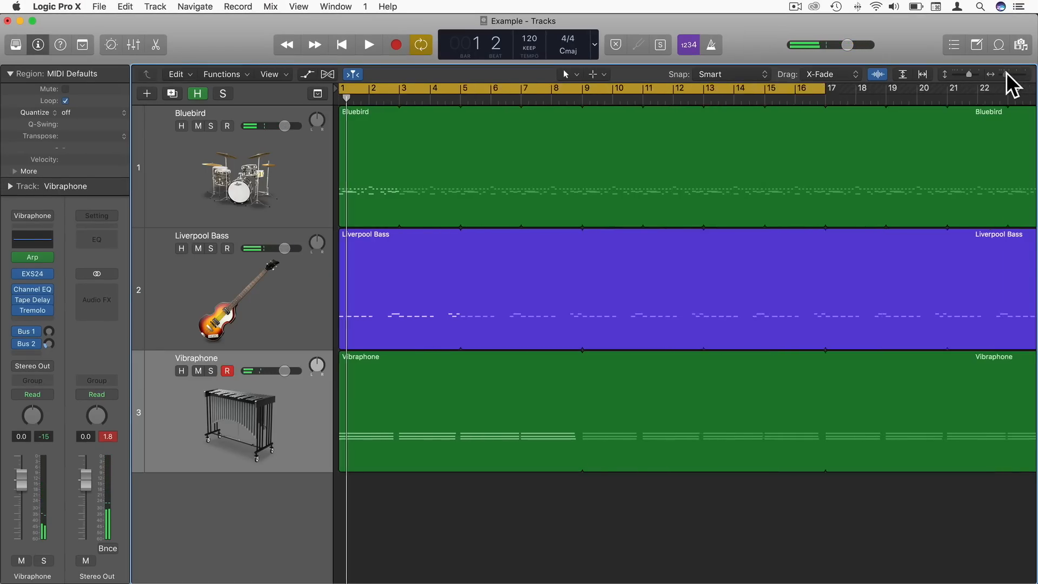
left_click_drag(1006, 73, 1004, 74)
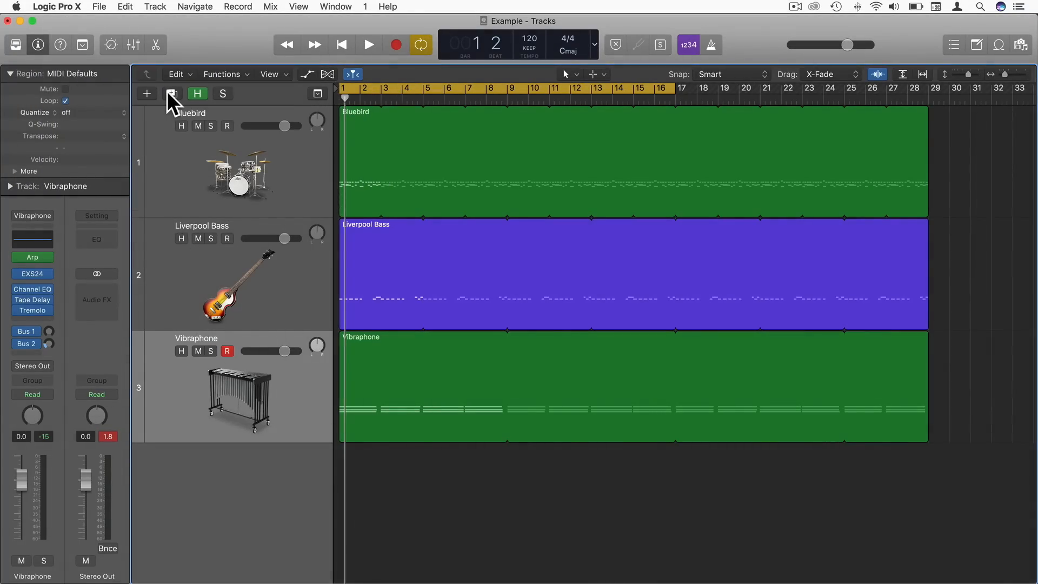
left_click(171, 93)
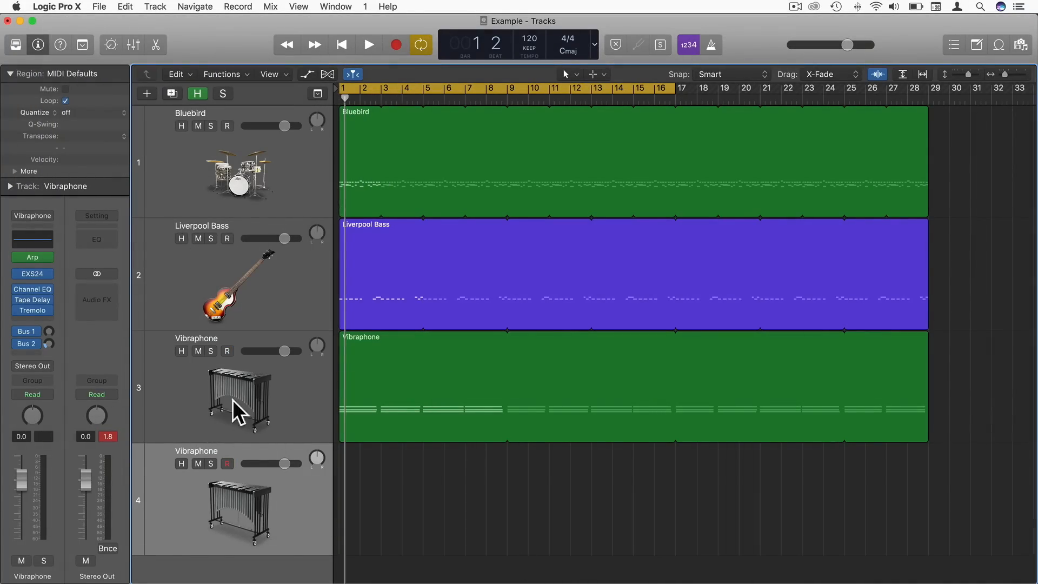
left_click(371, 350)
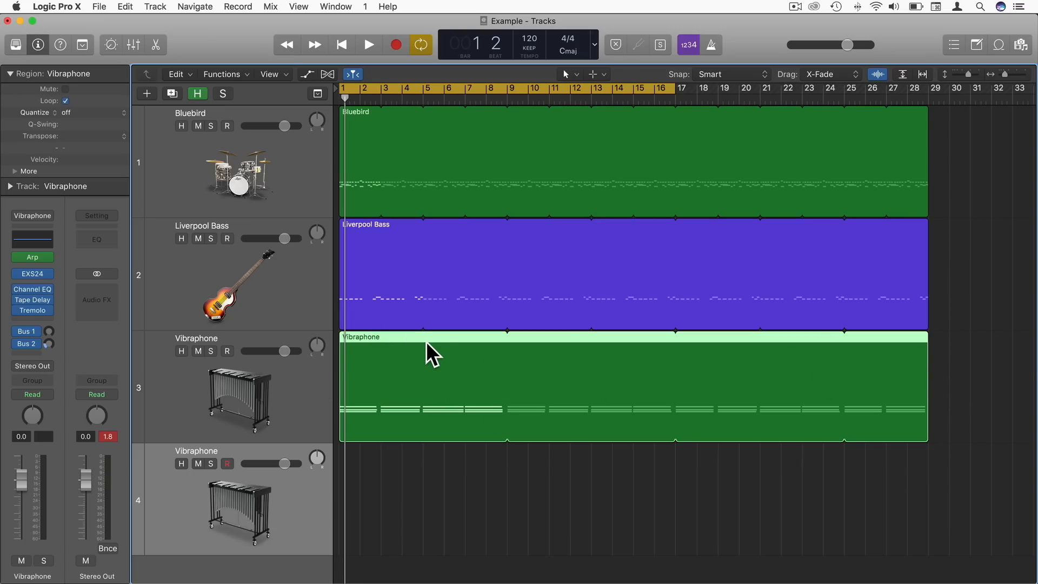
left_click_drag(426, 342, 348, 458)
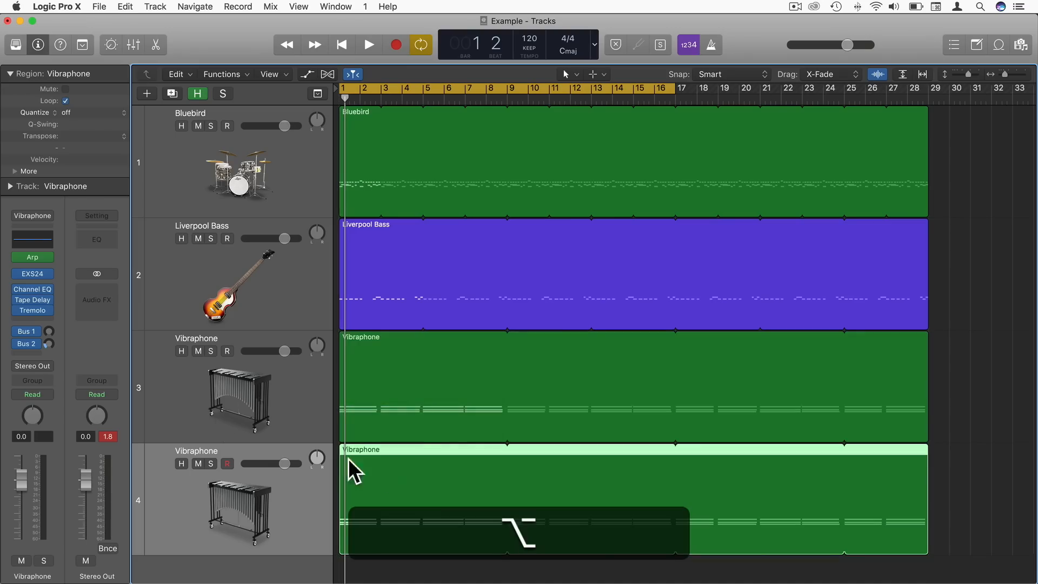
Step: Hide the inspector and show the Piano sounds in the Library for the duplicated track
left_click(38, 44)
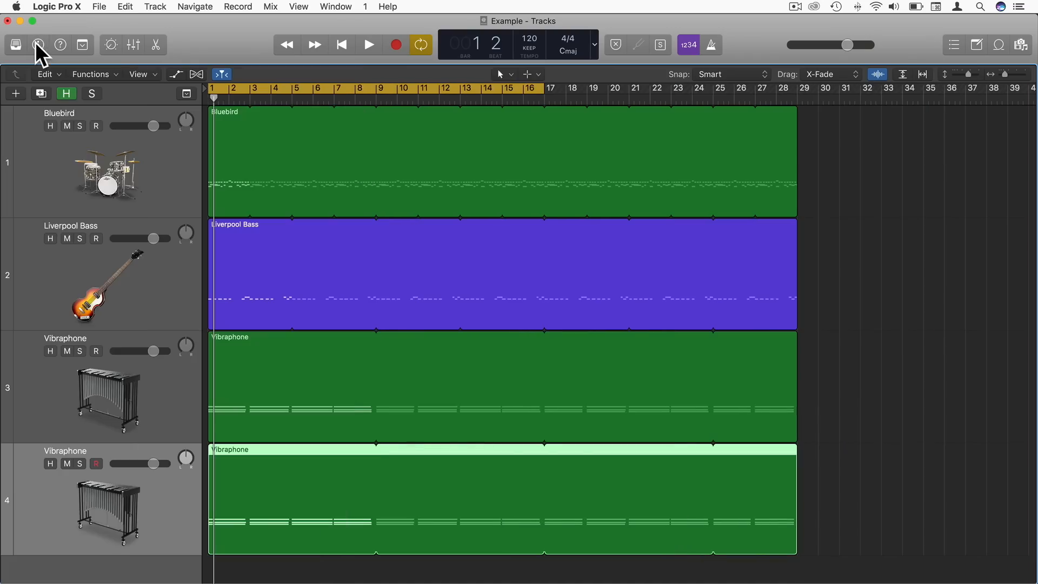
left_click(15, 45)
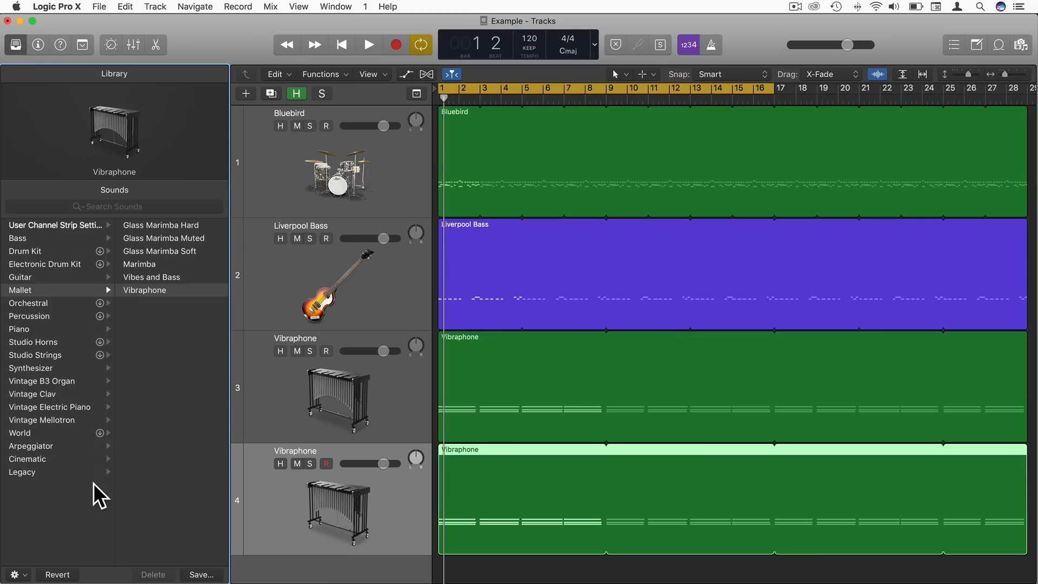
left_click(18, 329)
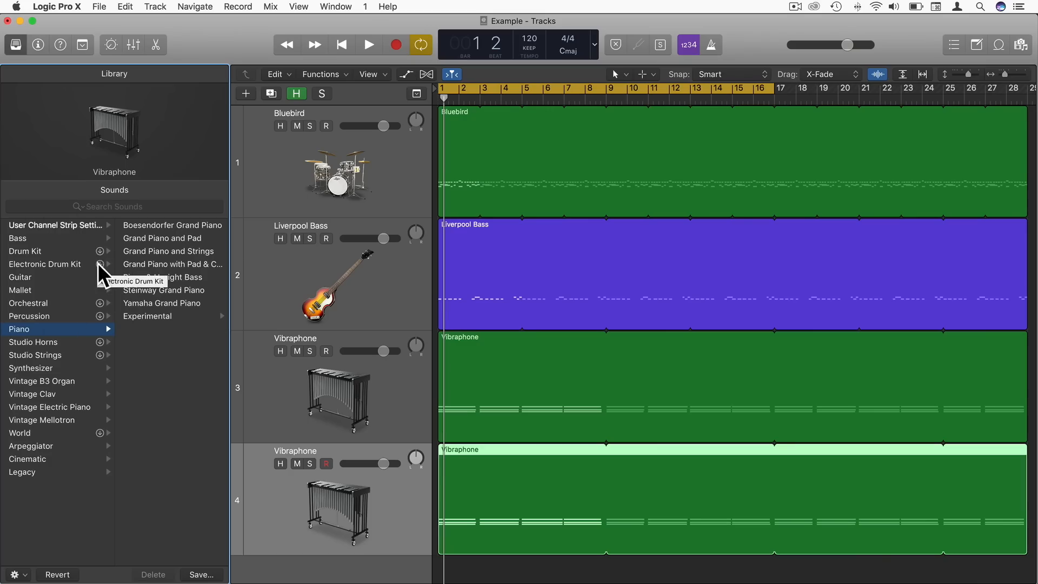
Step: Look through the Sound Library download options and close them without choosing one
left_click(49, 6)
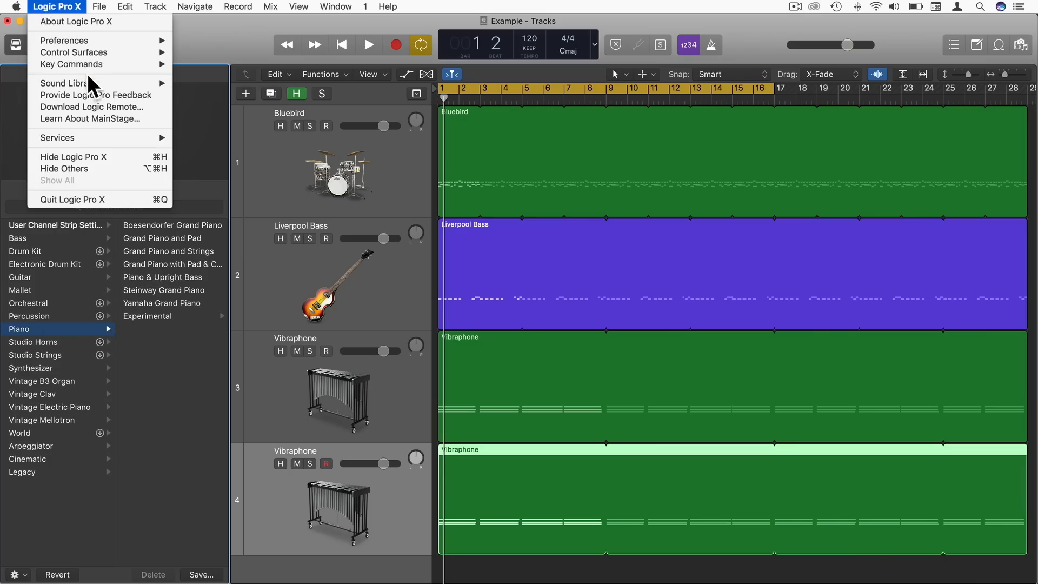
mouse_move(147, 84)
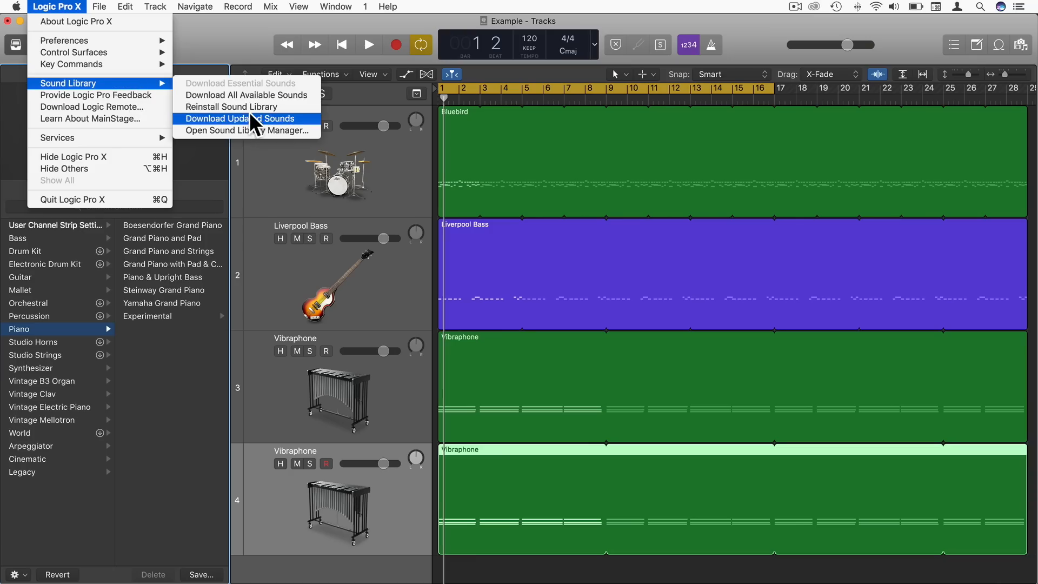
left_click(53, 6)
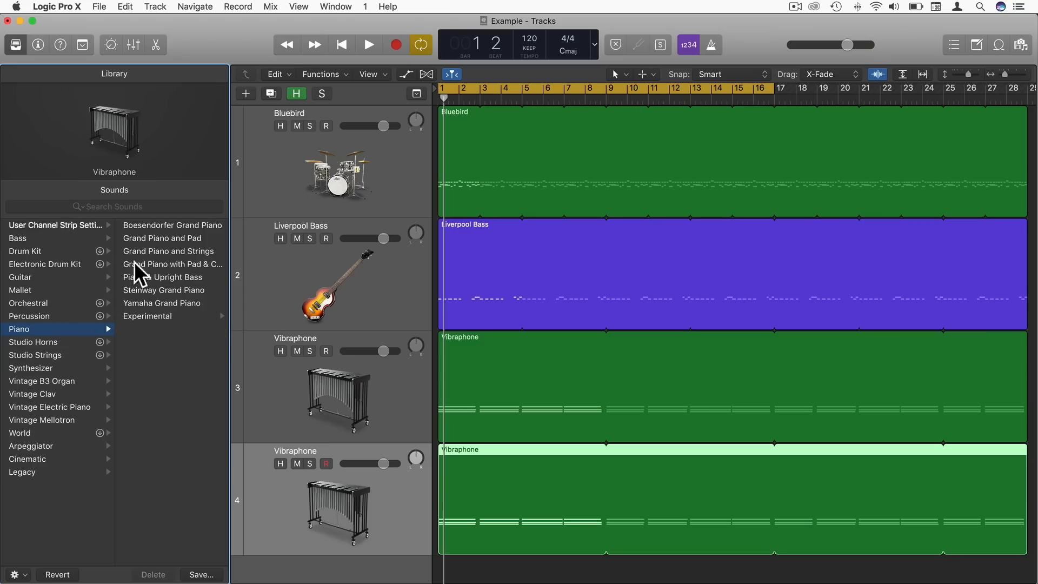
Step: Load the Steinway Grand Piano sound on the duplicated track, hide the Library and briefly play the arrangement
left_click(163, 290)
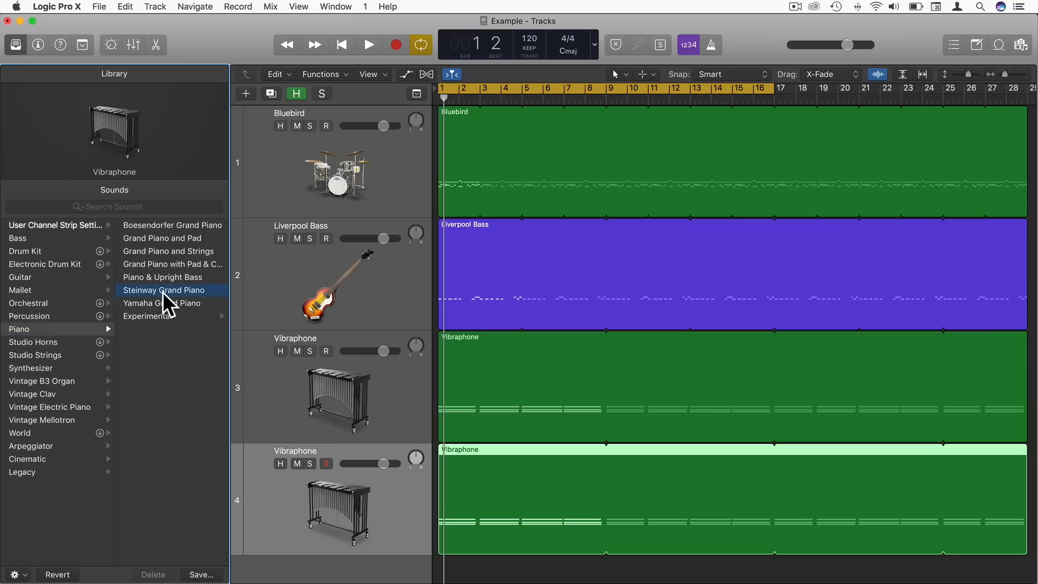
left_click(16, 45)
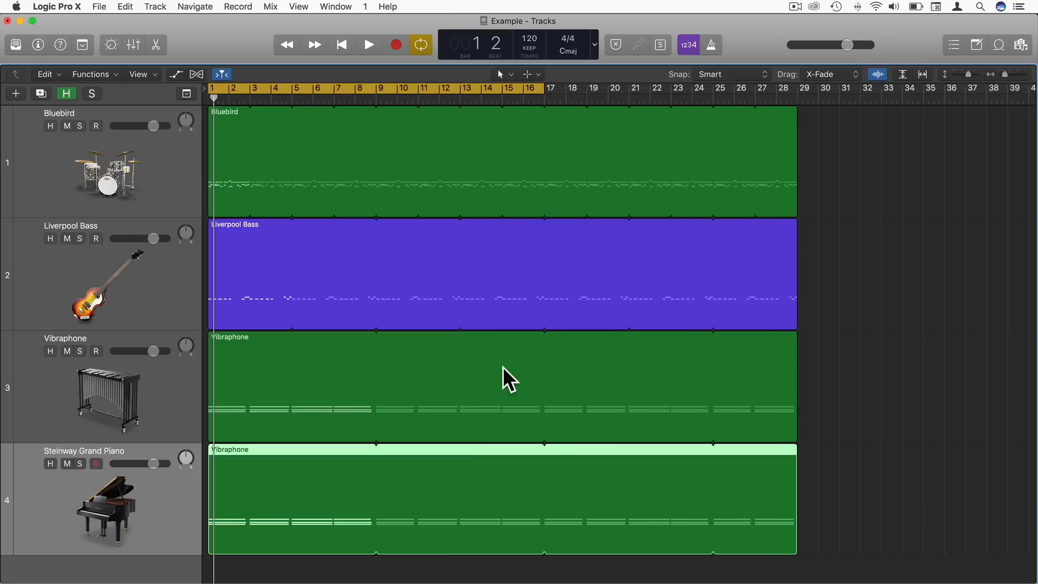
key("space")
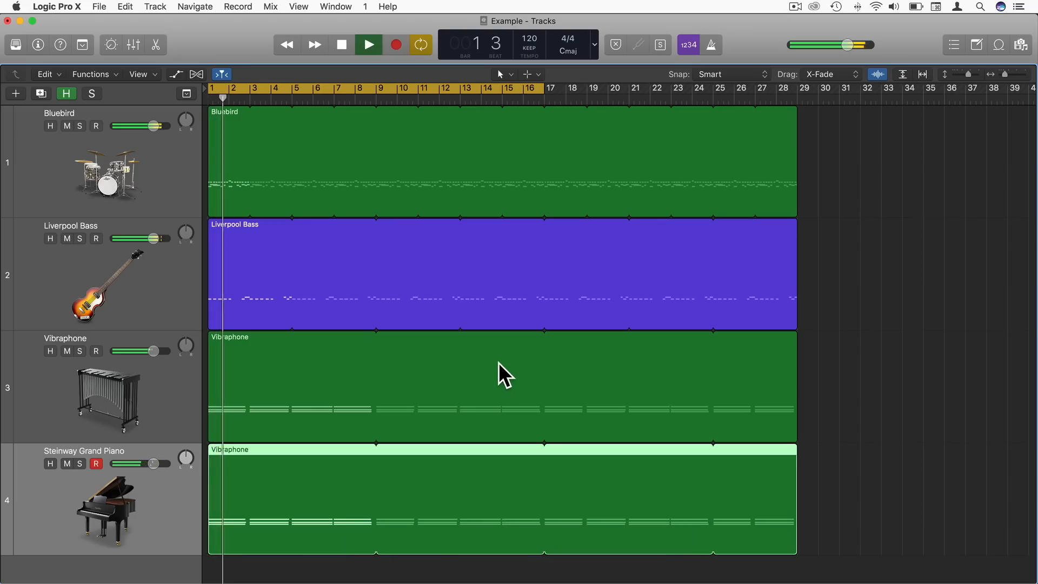
key("space")
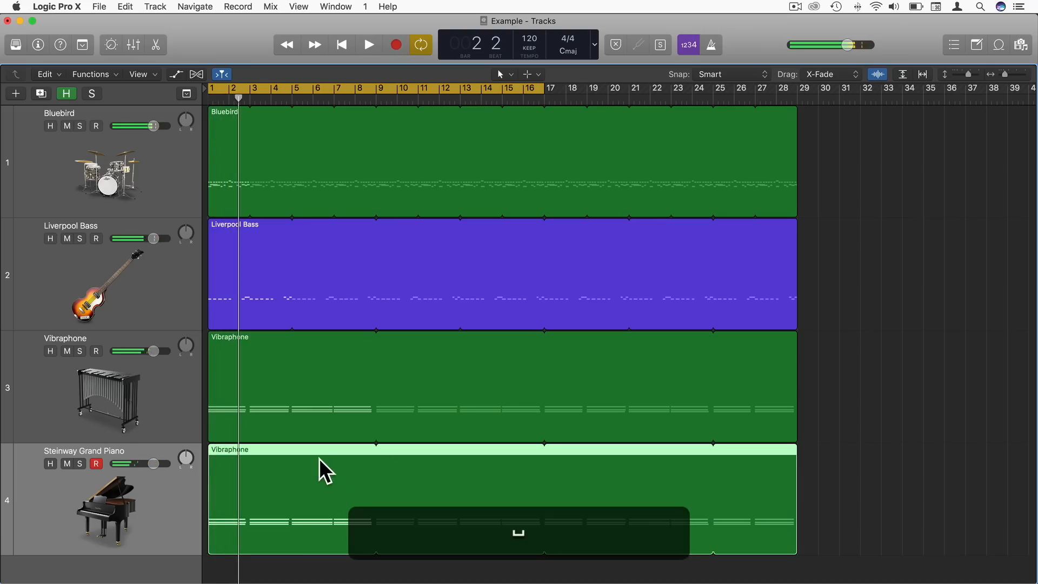
Step: Open the piano track's region in the Piano Roll and move all its notes up one octave, from C1 to C2
double_click(327, 466)
left_click(301, 448)
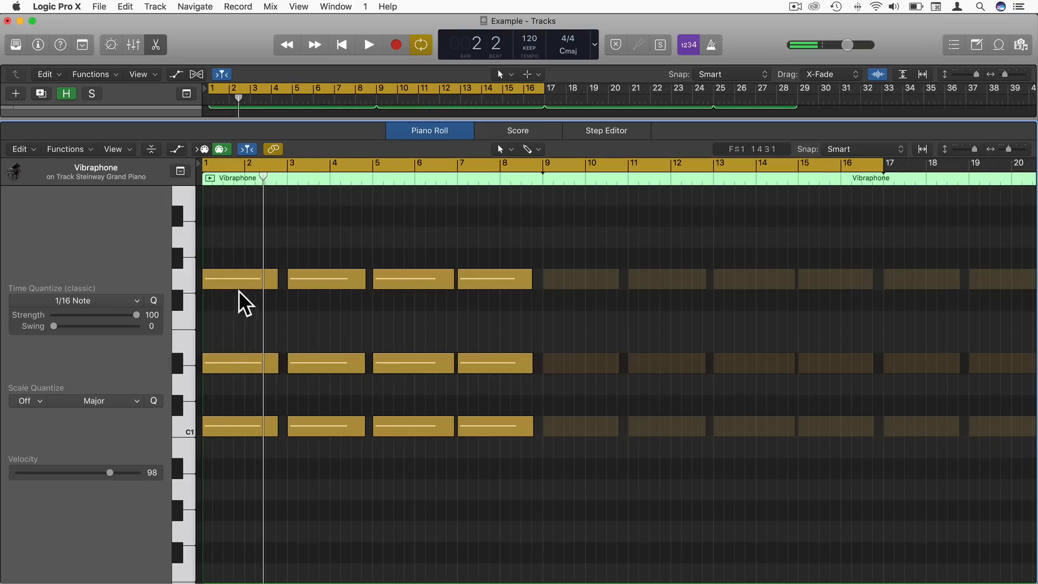
left_click(238, 435)
left_click(308, 433)
left_click(384, 436)
left_click(505, 433)
left_click(446, 494)
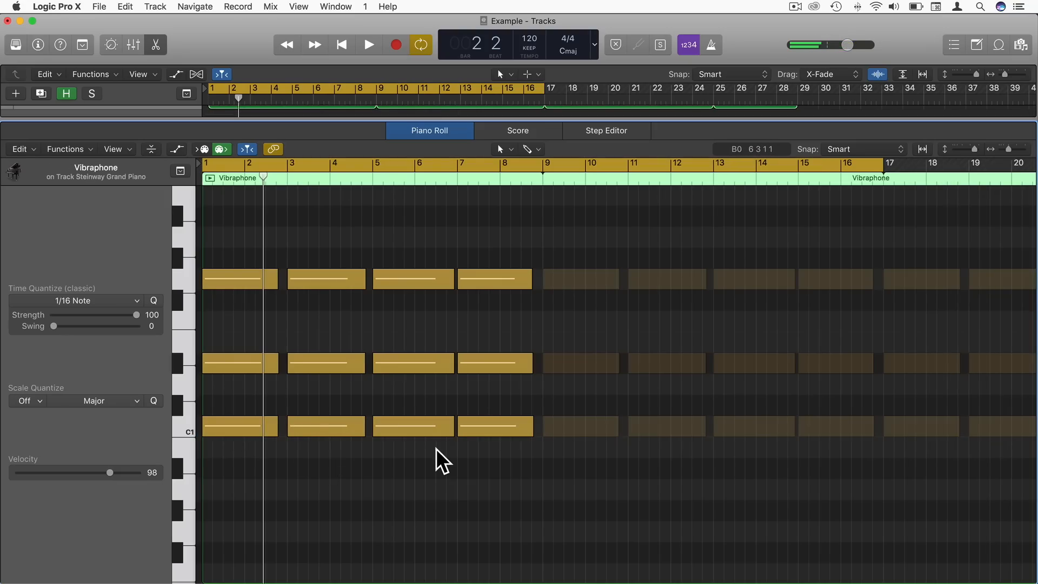
key("super+a")
scroll(419, 452, "up", 5)
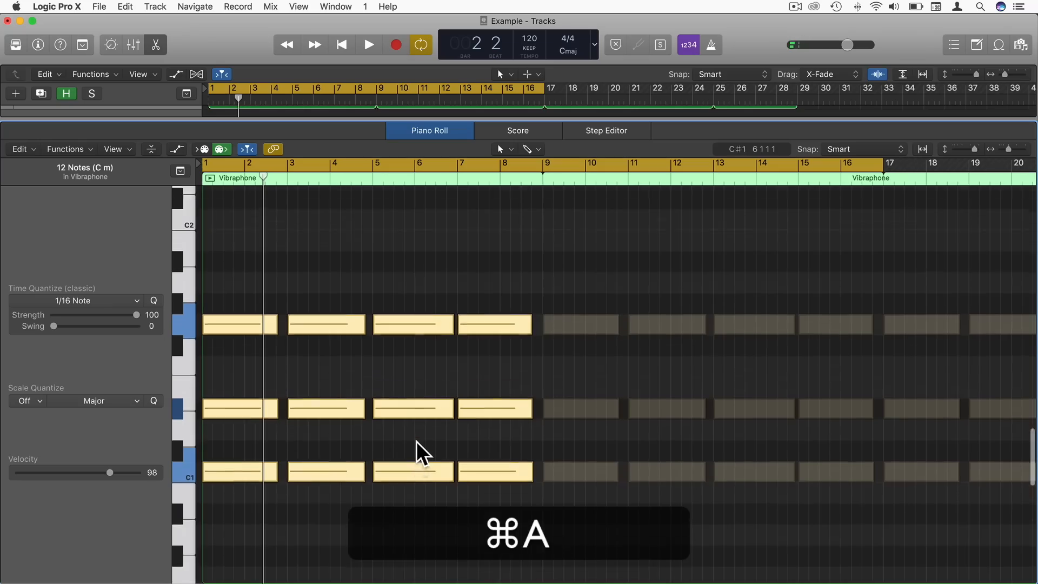
scroll(419, 453, "up", 1)
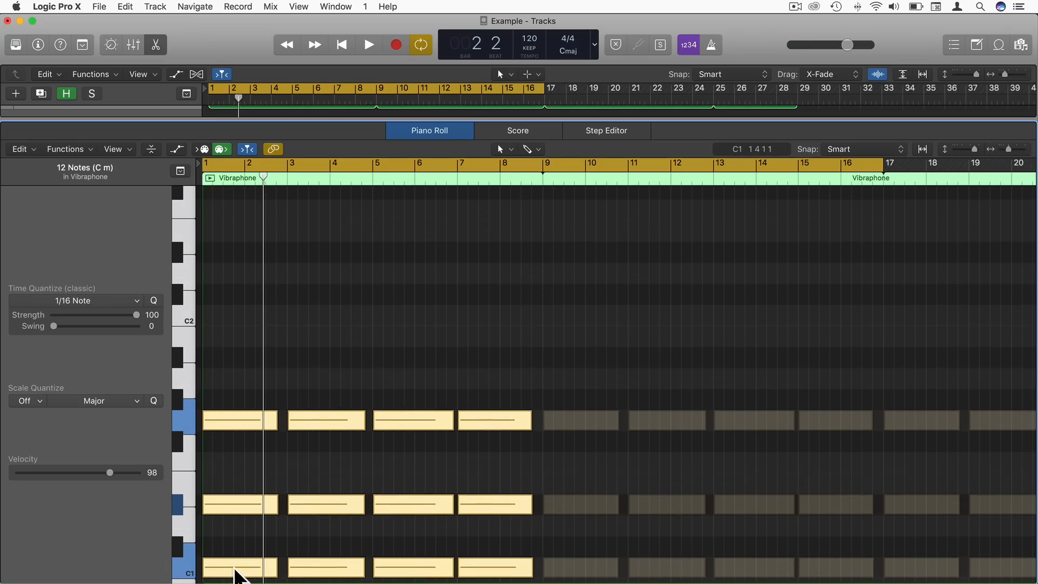
left_click(236, 571)
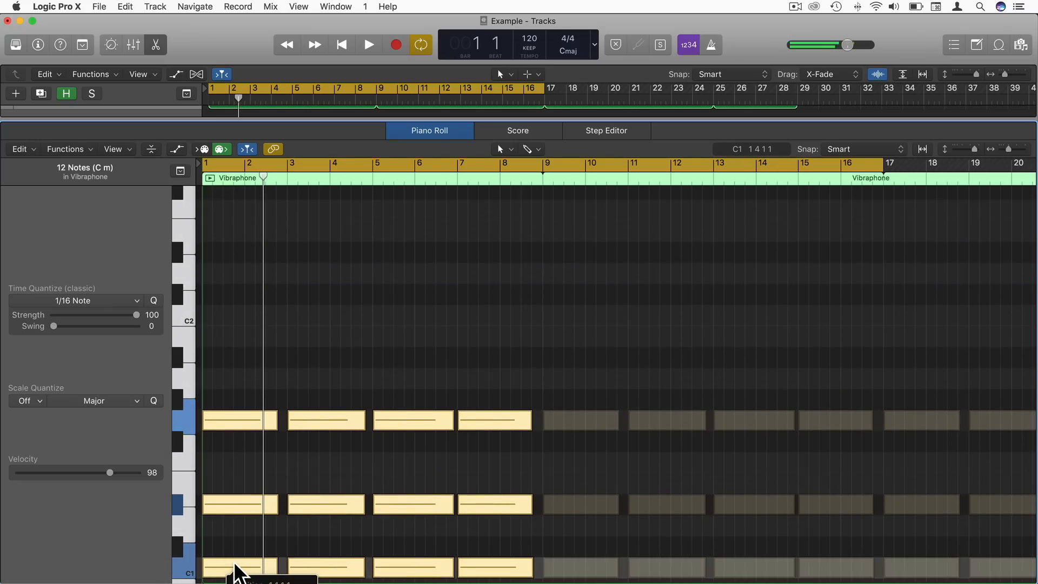
left_click_drag(234, 566, 232, 313)
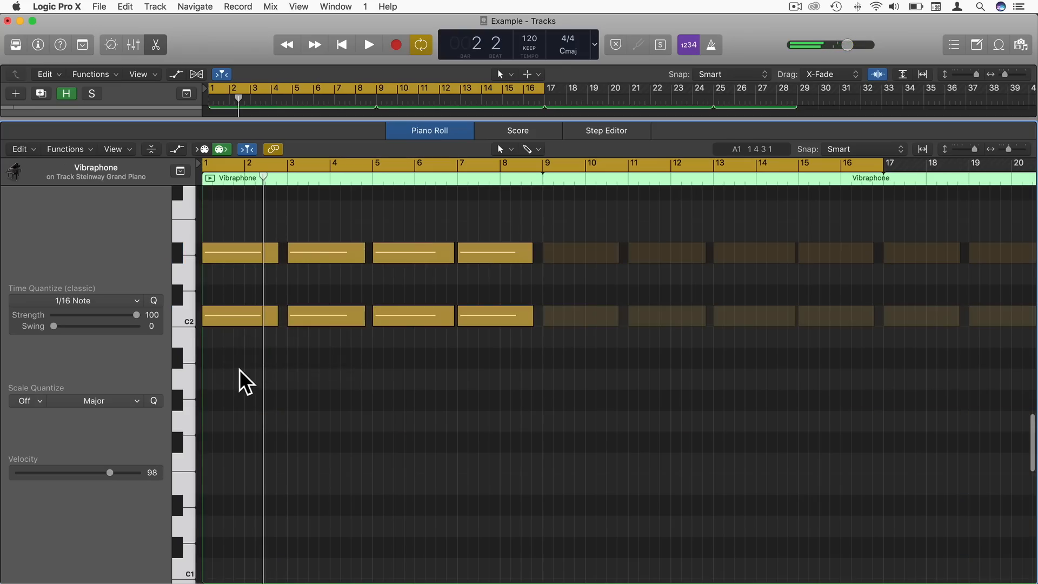
Step: Play the arrangement with the transposed piano part, close the Piano Roll and stop playback
key("space")
left_click(156, 45)
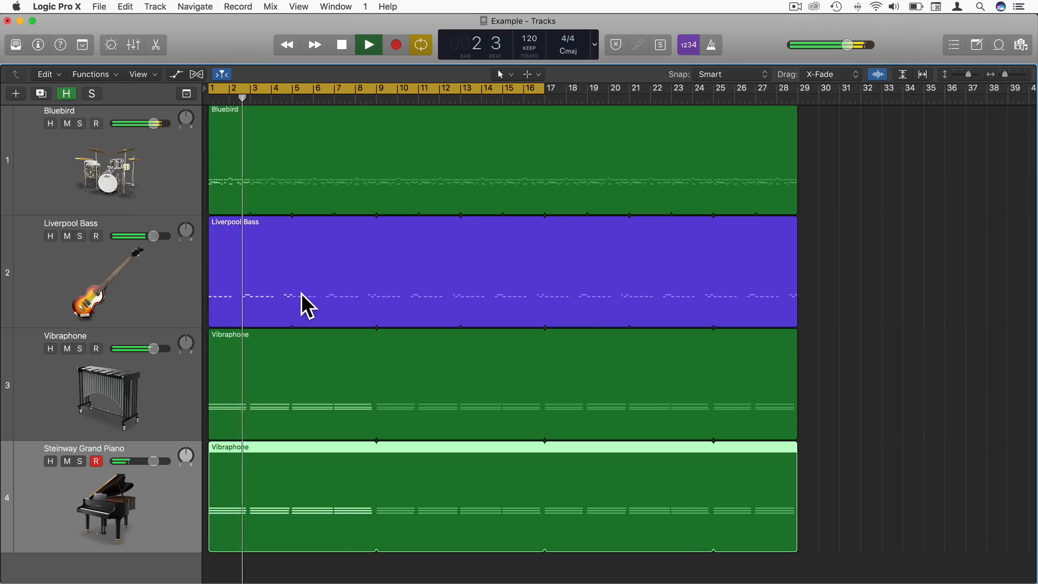
key("space")
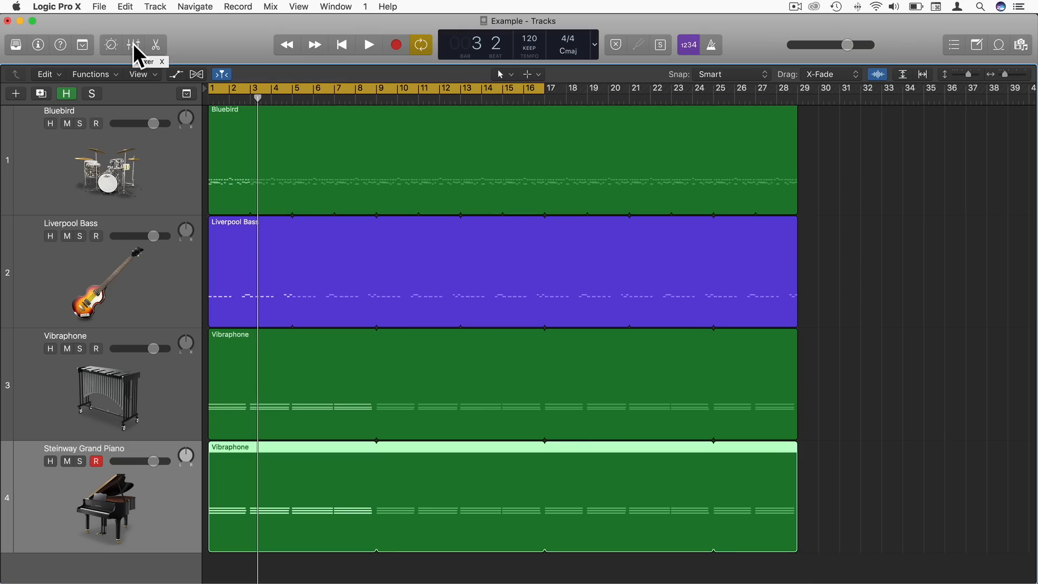
Step: Copy the Arpeggiator MIDI effect from the Vibraphone channel to the Steinway Grand Piano channel in the Mixer, and close the Mixer
key("x")
scroll(194, 470, "up", 10)
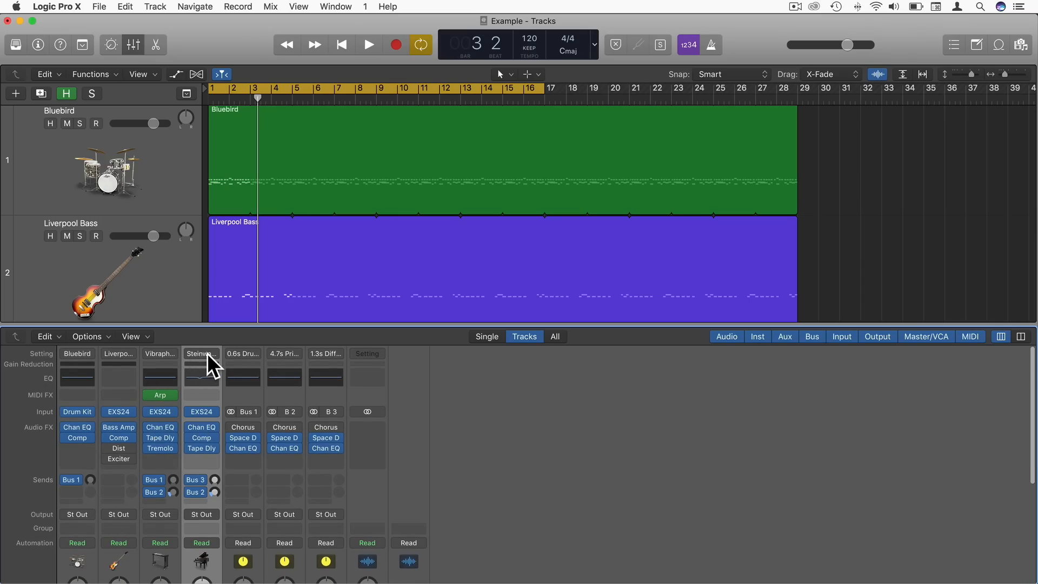
scroll(208, 360, "down", 10)
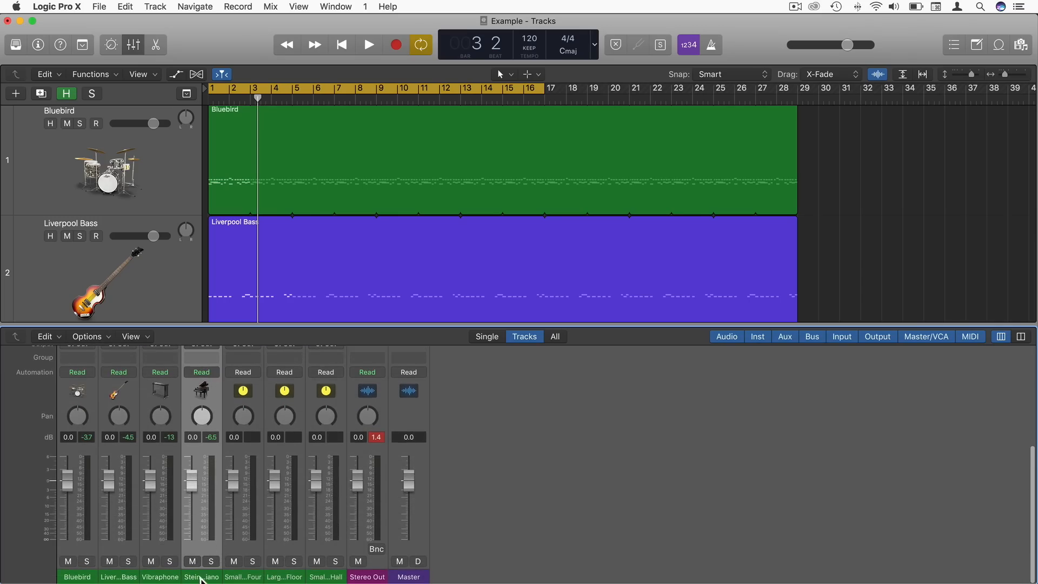
scroll(214, 505, "up", 10)
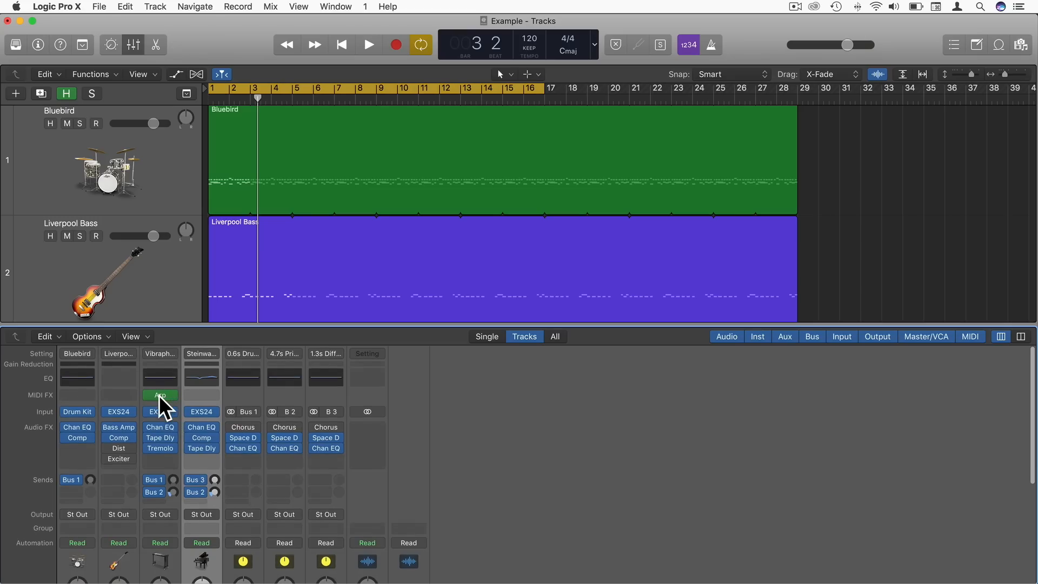
left_click_drag(160, 396, 199, 398)
left_click(134, 45)
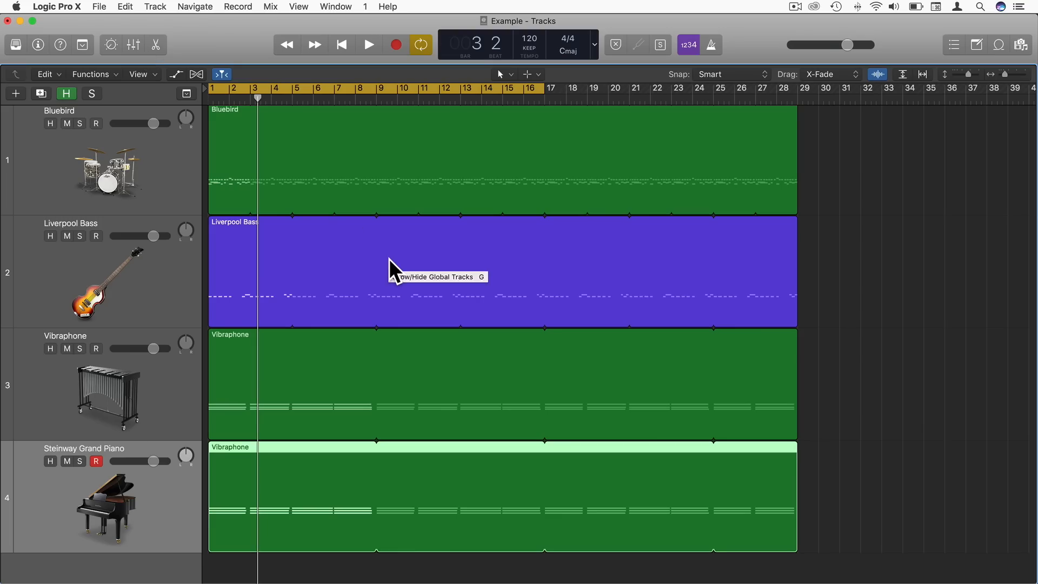
Step: Play the arrangement from the beginning, lower the Steinway Grand Piano track's volume slightly and stop playback
key("Return")
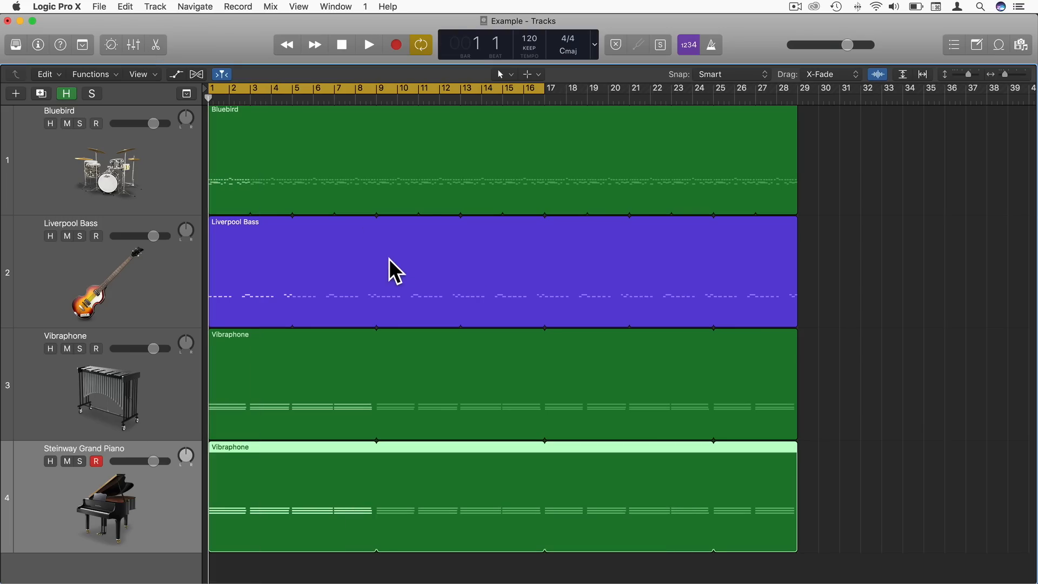
key("space")
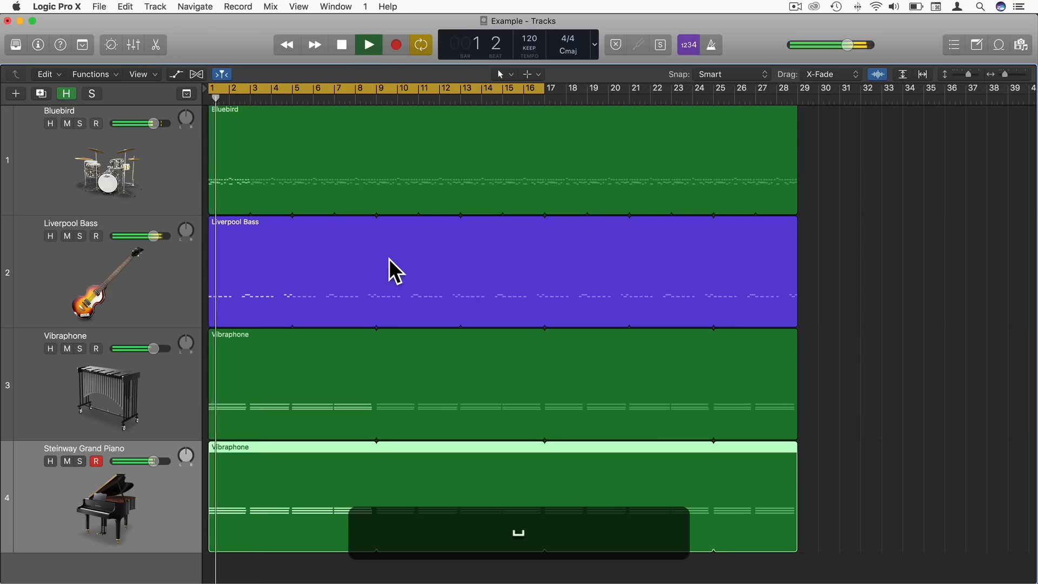
left_click_drag(153, 461, 146, 460)
key("space")
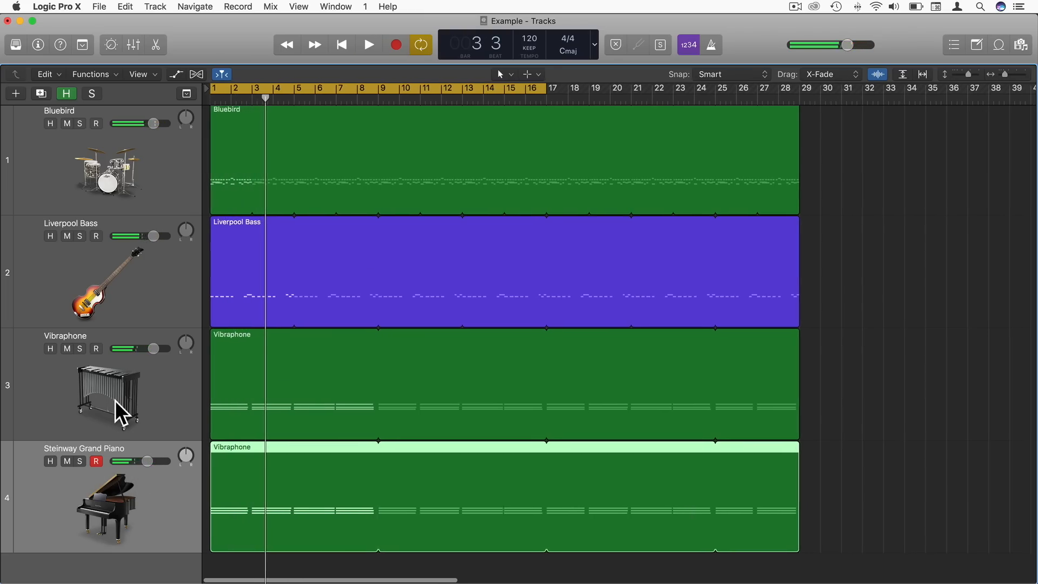
Step: Replace the Steinway Grand Piano with the Acoustic Guitar sound from the Library and play the arrangement from the beginning
left_click(22, 45)
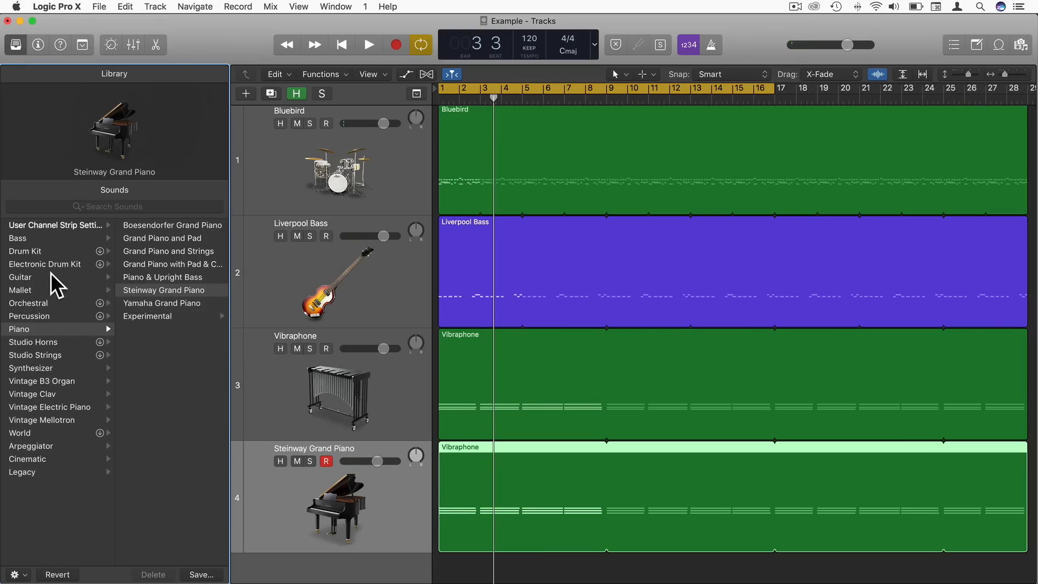
left_click(23, 277)
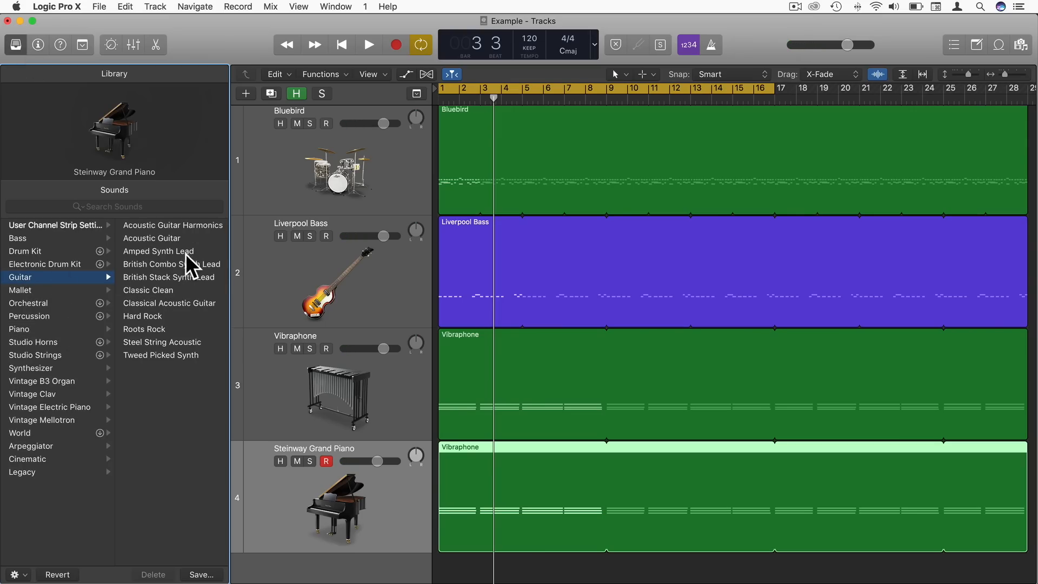
left_click(160, 238)
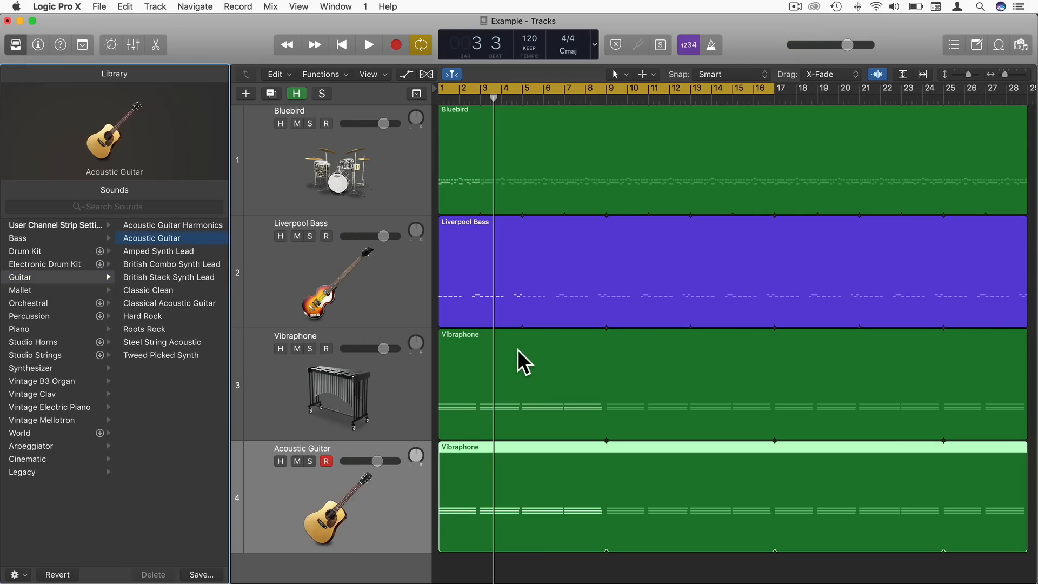
key("Return")
key("space")
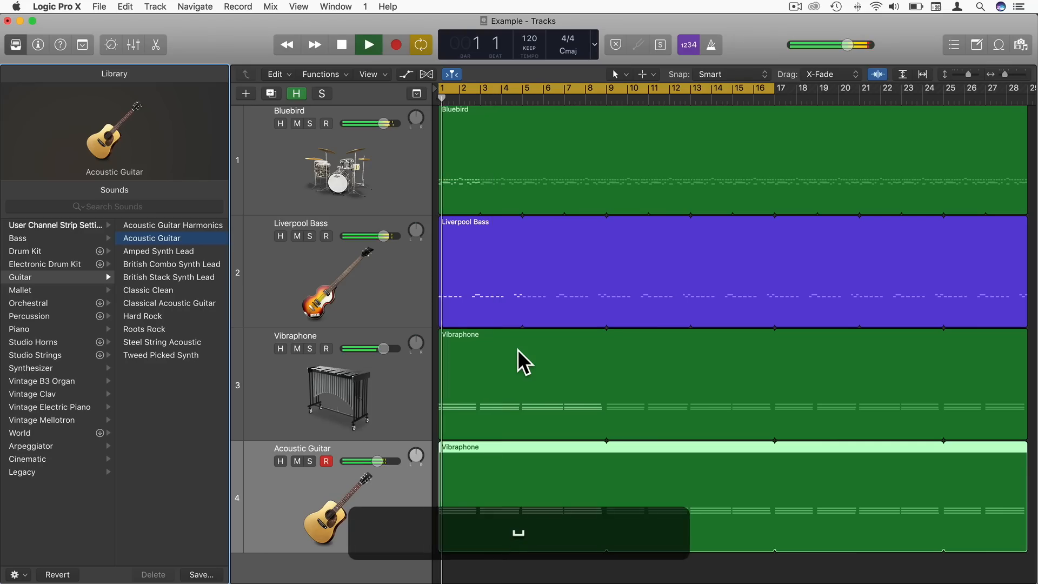
Step: Solo the Acoustic Guitar track, stop playback and copy the Arpeggiator MIDI effect from the Vibraphone channel to the Acoustic Guitar channel in the Mixer
left_click(310, 461)
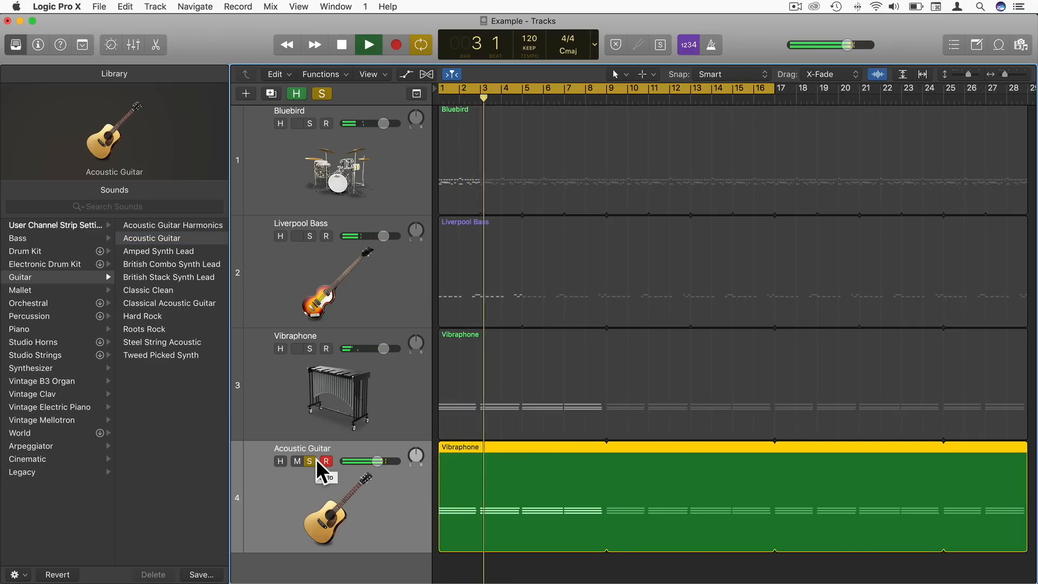
key("space")
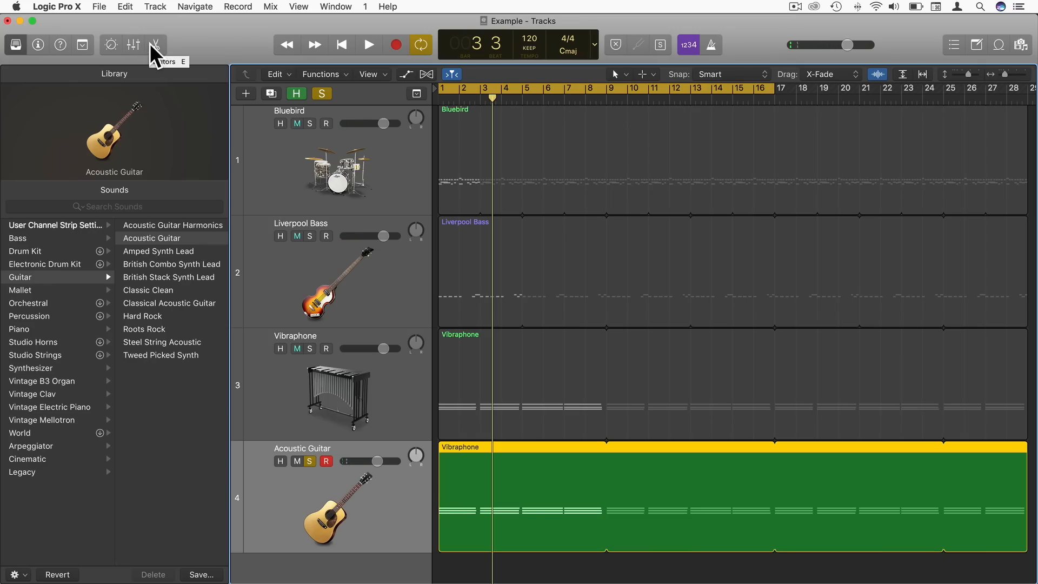
key("x")
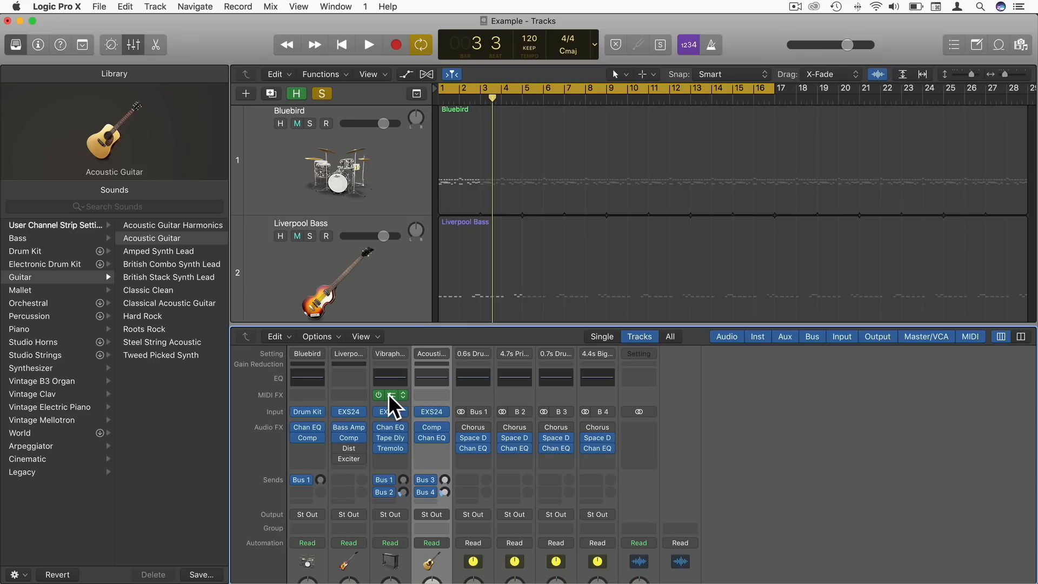
left_click_drag(388, 394, 426, 392)
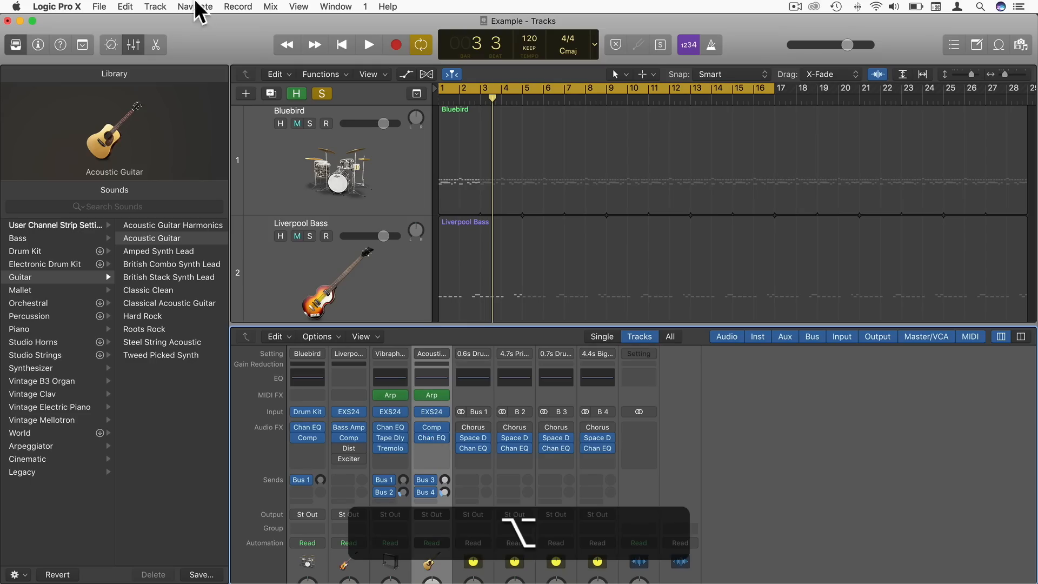
Step: Play the soloed, arpeggiated Acoustic Guitar from the beginning, close the Mixer and stop playback
key("space")
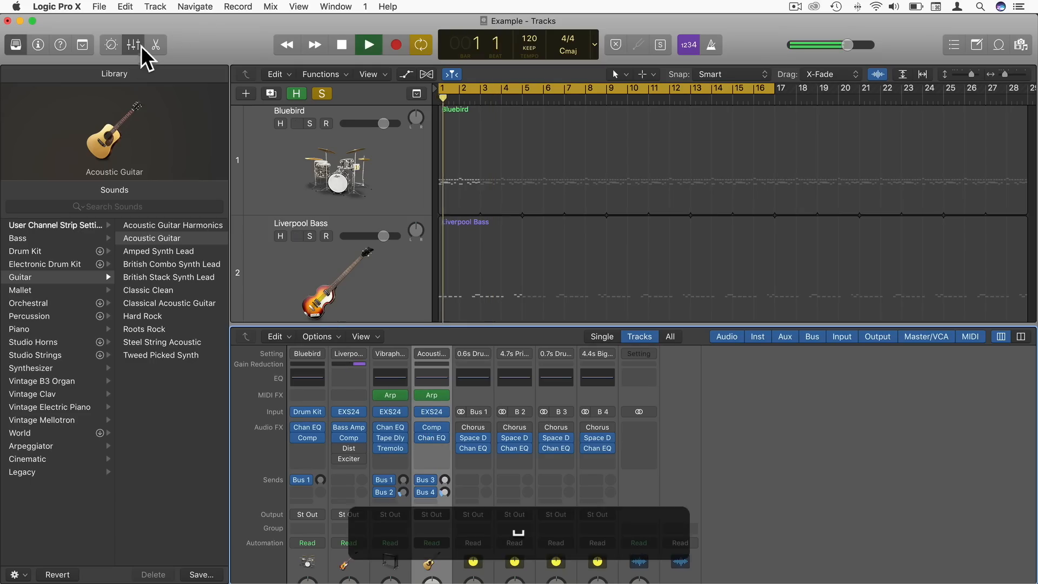
left_click(137, 42)
key("space")
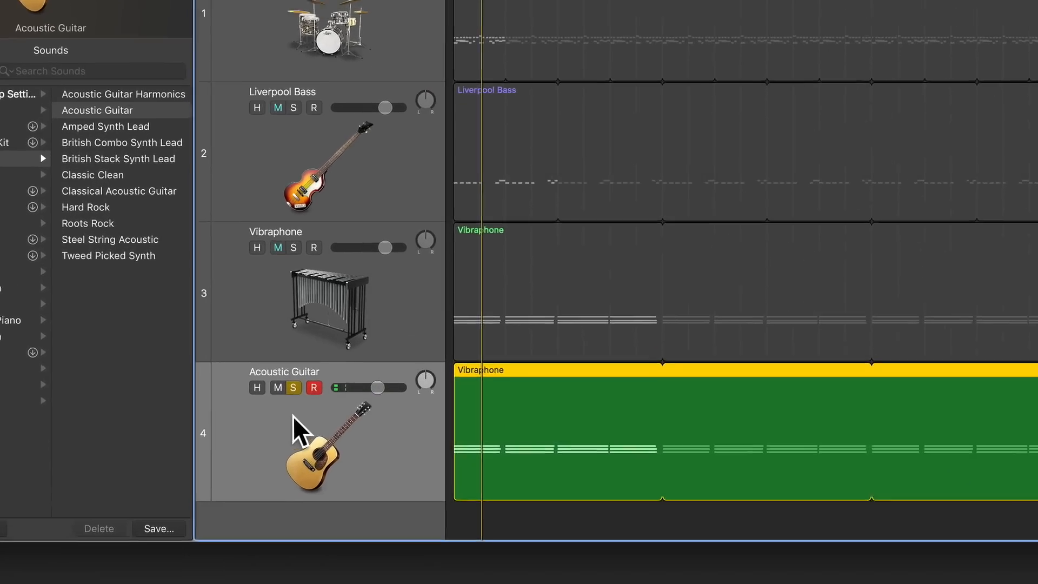
Step: Toggle solo on the Acoustic Guitar track a few times and leave it unsoloed
left_click(293, 388)
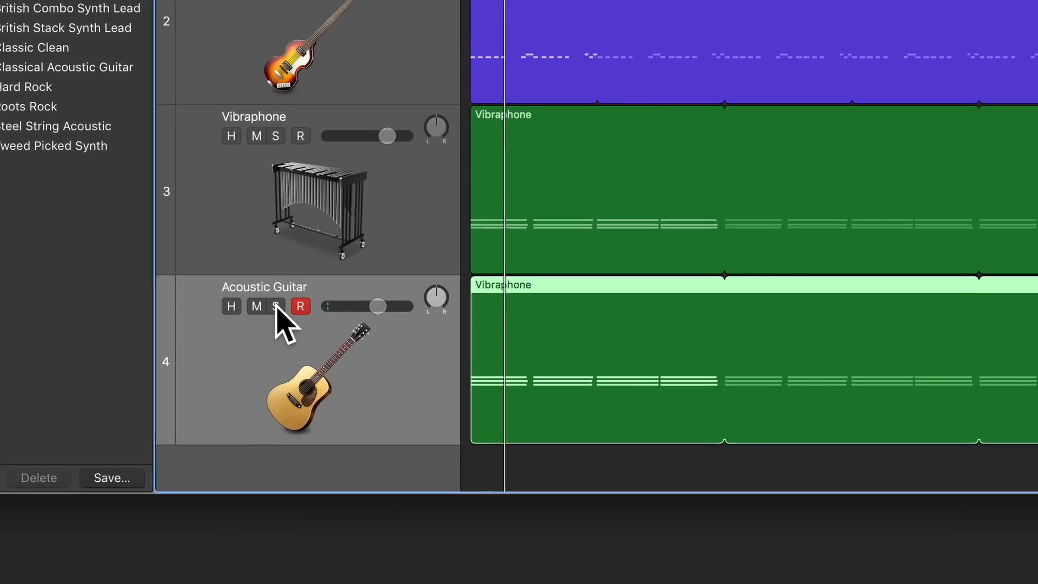
left_click(293, 387)
left_click(272, 288)
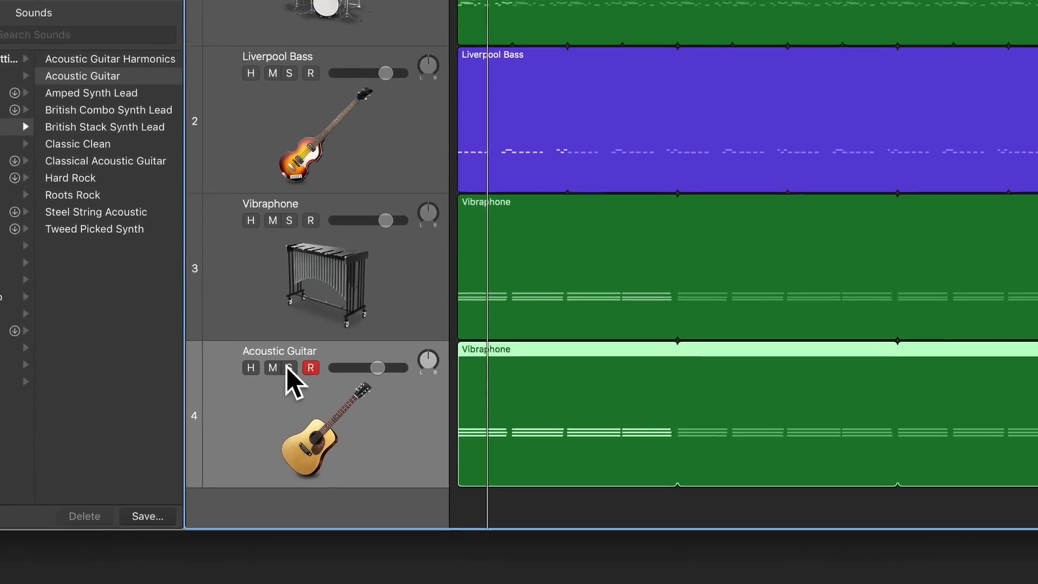
left_click(280, 330)
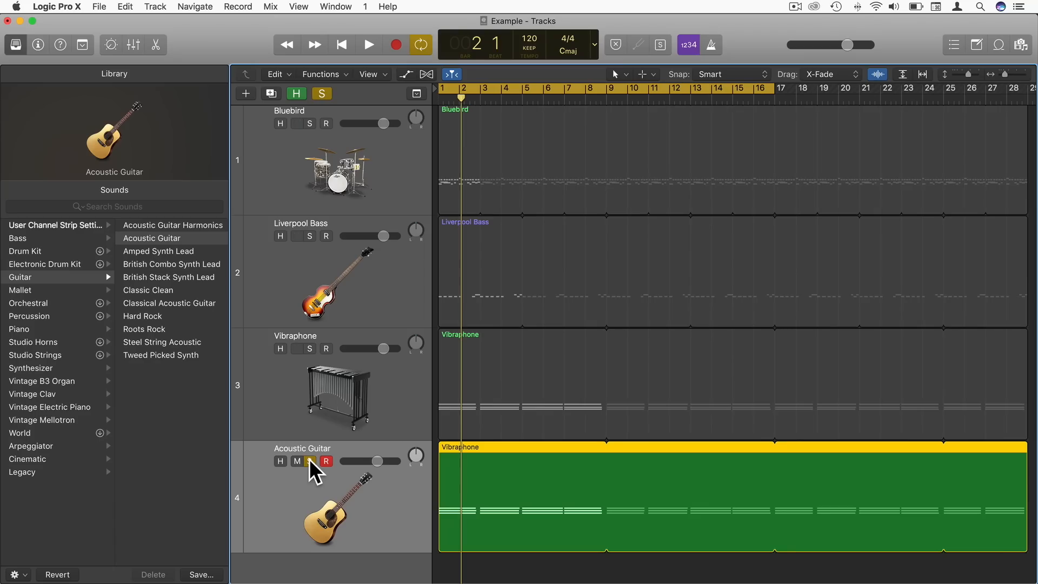
left_click(309, 460)
left_click(310, 461)
left_click(309, 460)
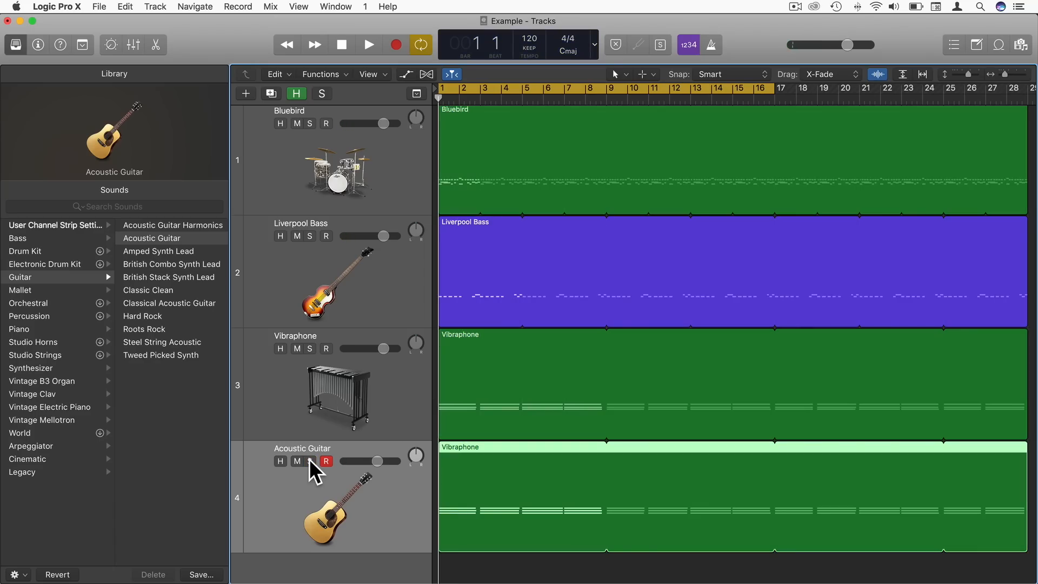
Step: During playback, set the Acoustic Guitar's volume to -0.7 dB and the Vibraphone's to about -11 dB, briefly muting the Vibraphone to compare
key("space")
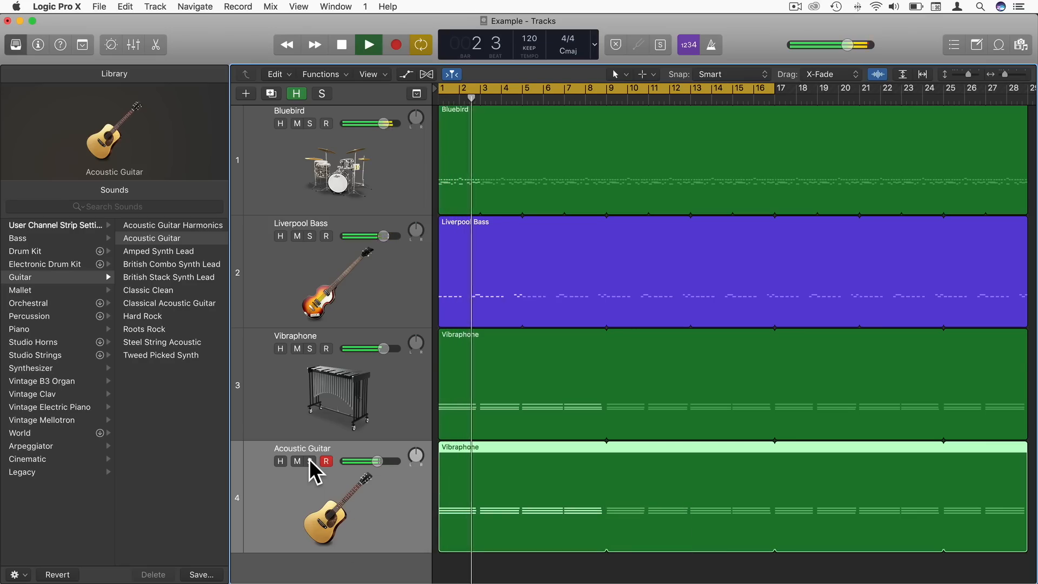
left_click_drag(374, 460, 377, 459)
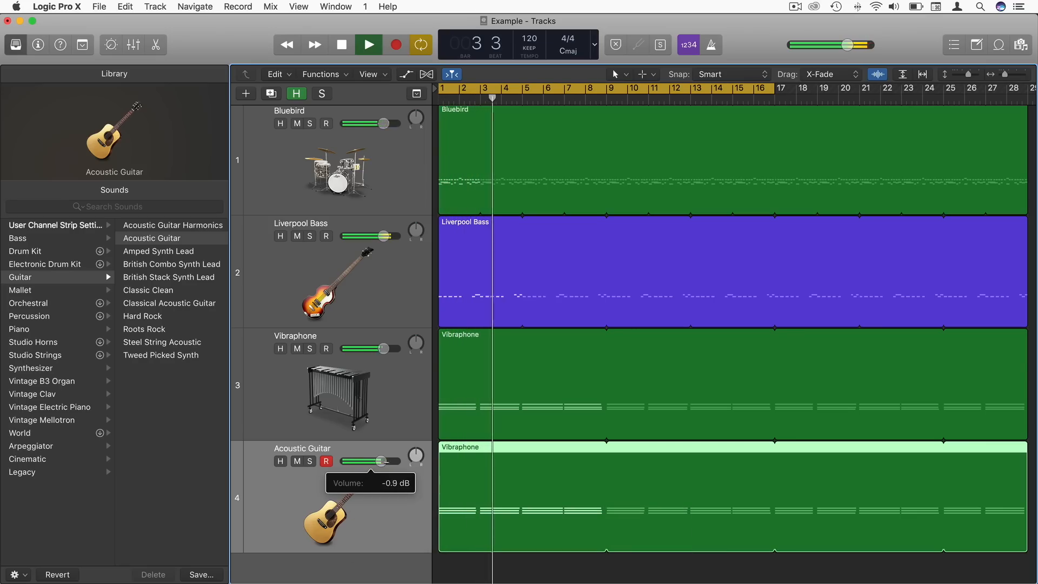
left_click_drag(383, 348, 365, 348)
left_click(297, 348)
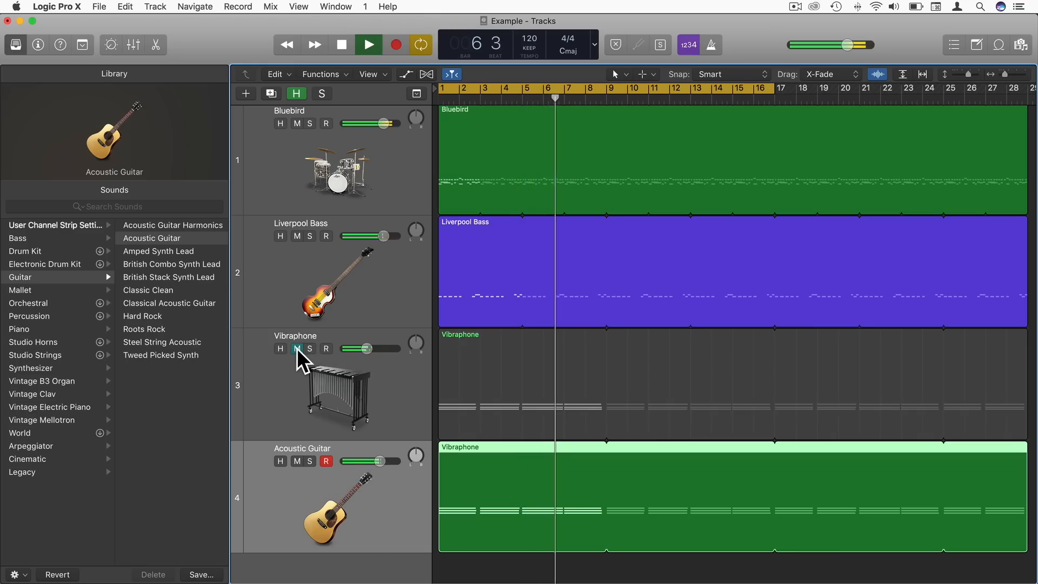
left_click_drag(379, 460, 382, 460)
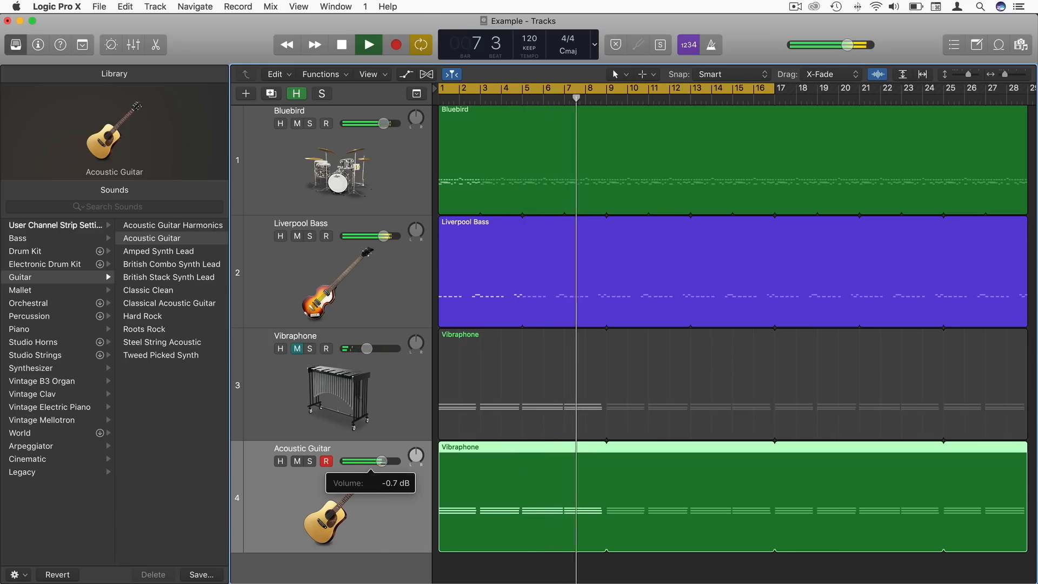
left_click(297, 349)
left_click_drag(369, 348, 363, 348)
key("space")
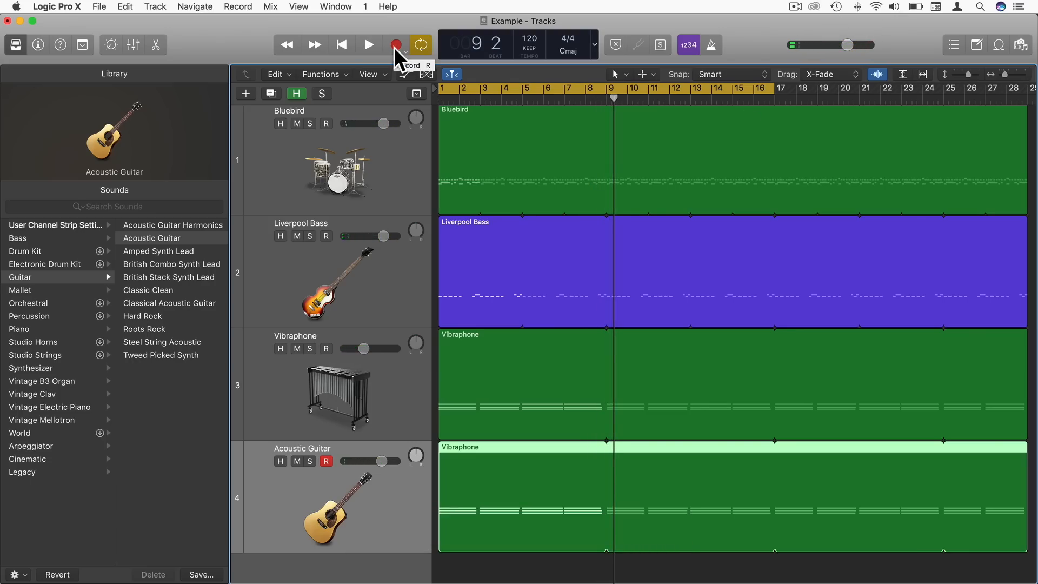
Step: Select the Bluebird, Liverpool Bass, Vibraphone and Acoustic Guitar tracks one after another
left_click(305, 137)
left_click(296, 268)
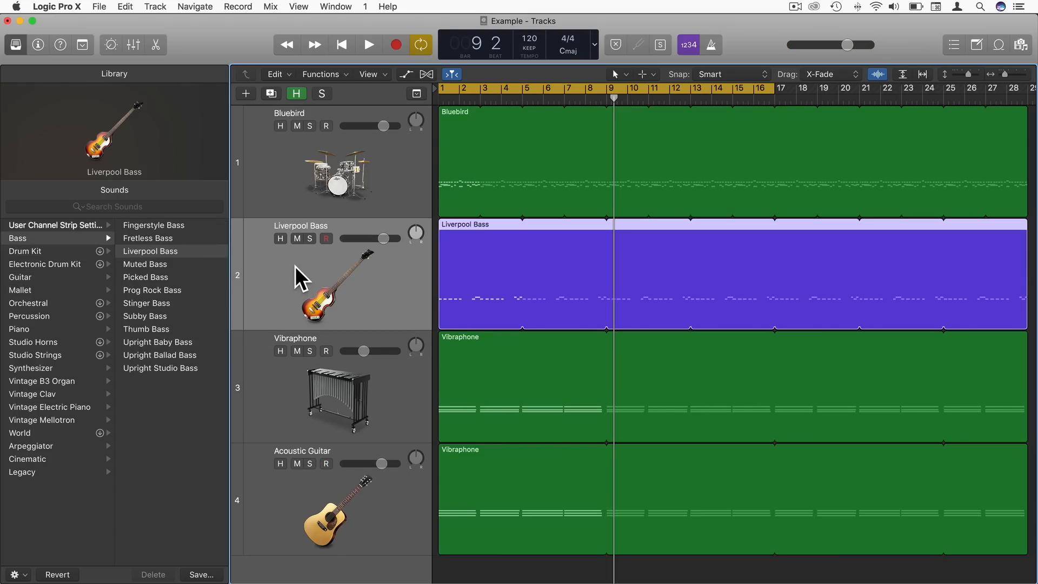
left_click(264, 395)
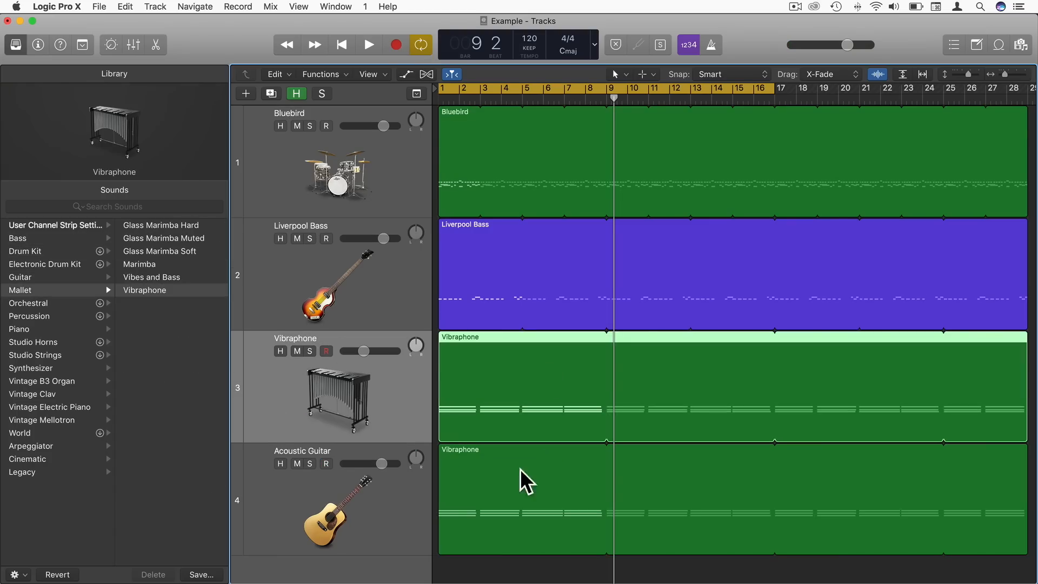
left_click(300, 484)
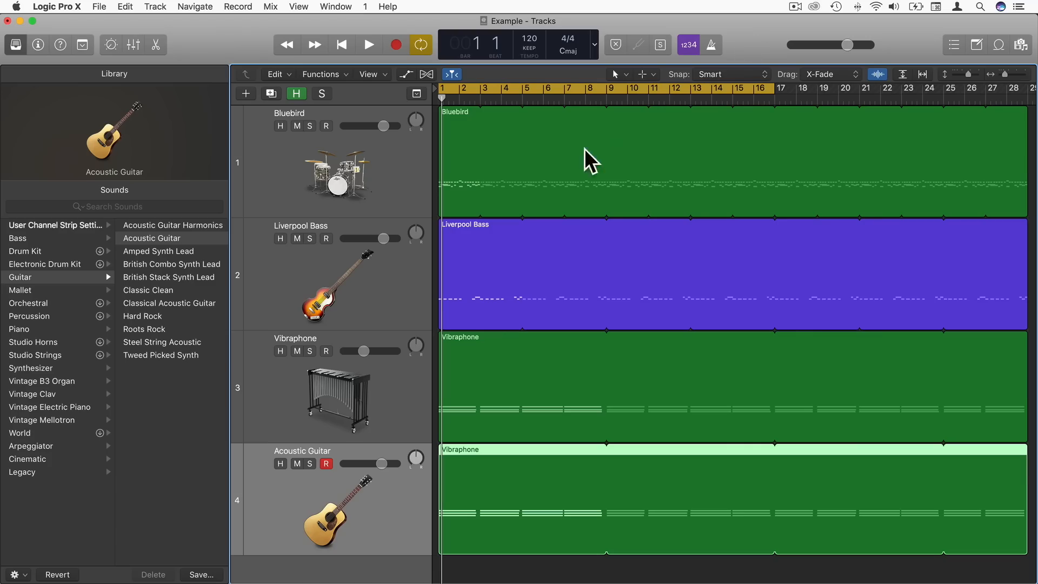
Step: Open the Mixer below the tracks to look over its channel strips, and show and hide it again
key("x")
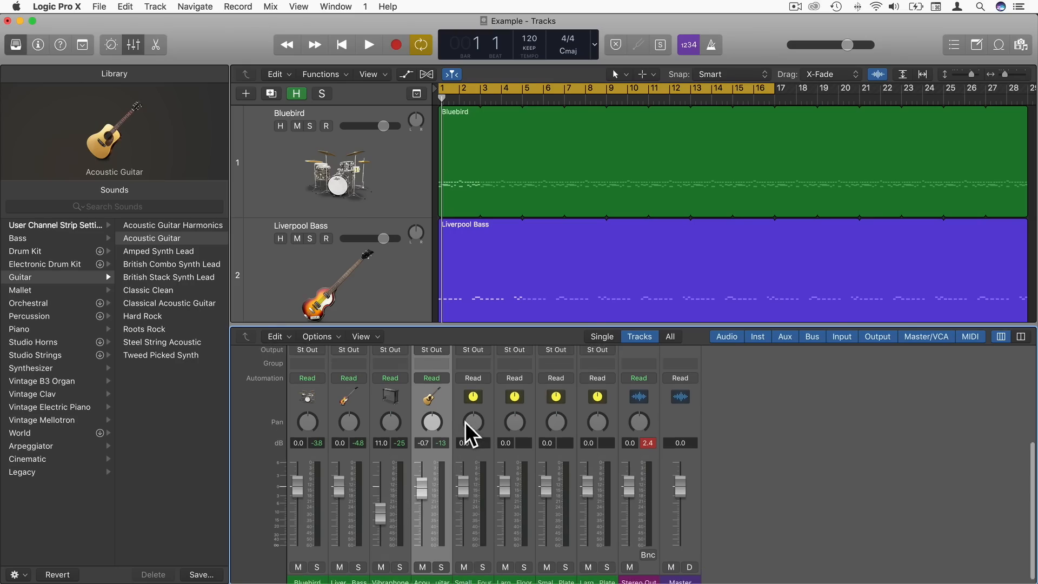
scroll(464, 422, "up", 10)
scroll(424, 496, "down", 8)
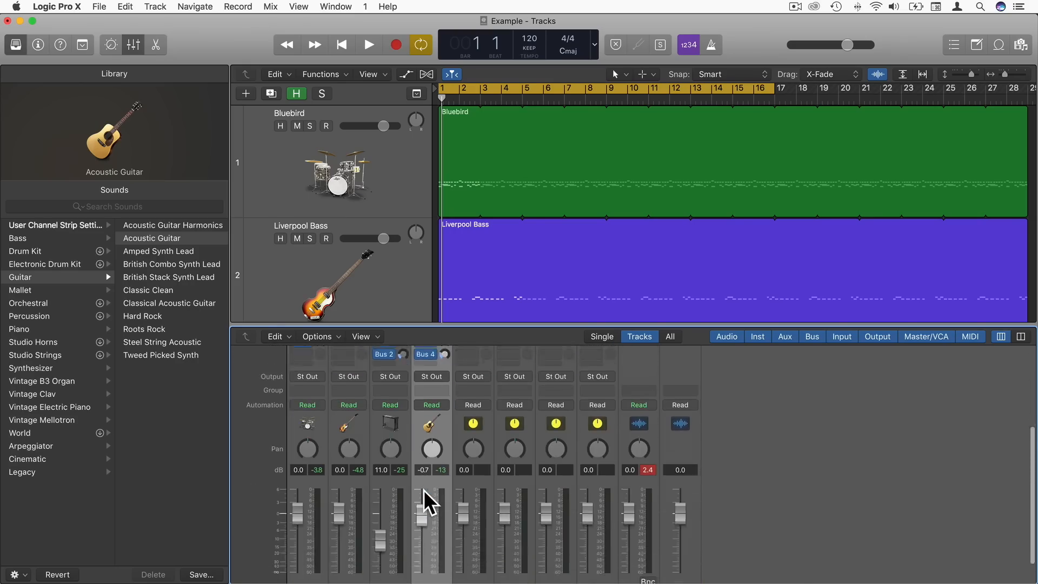
key("x")
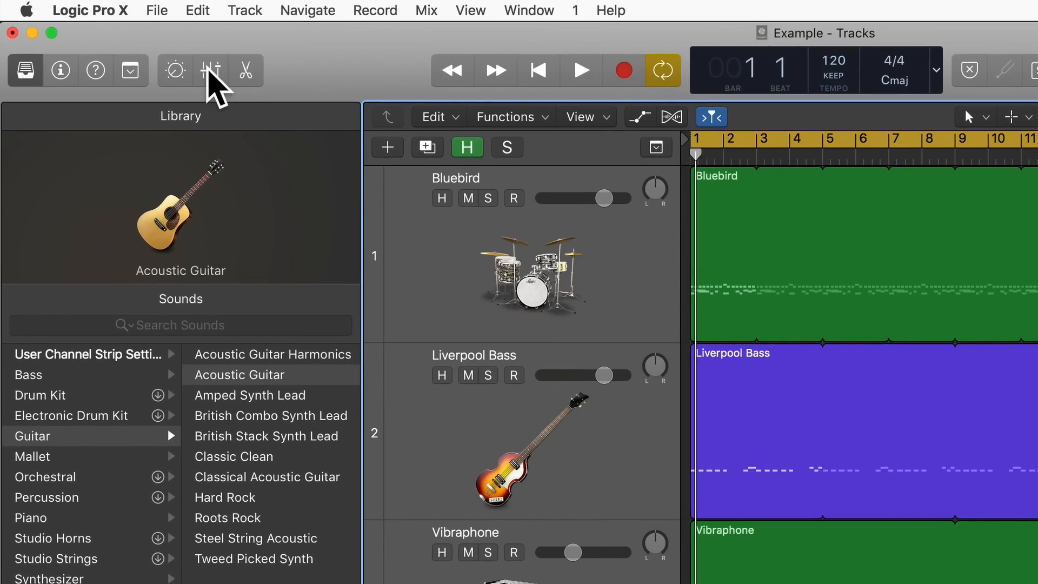
left_click(210, 76)
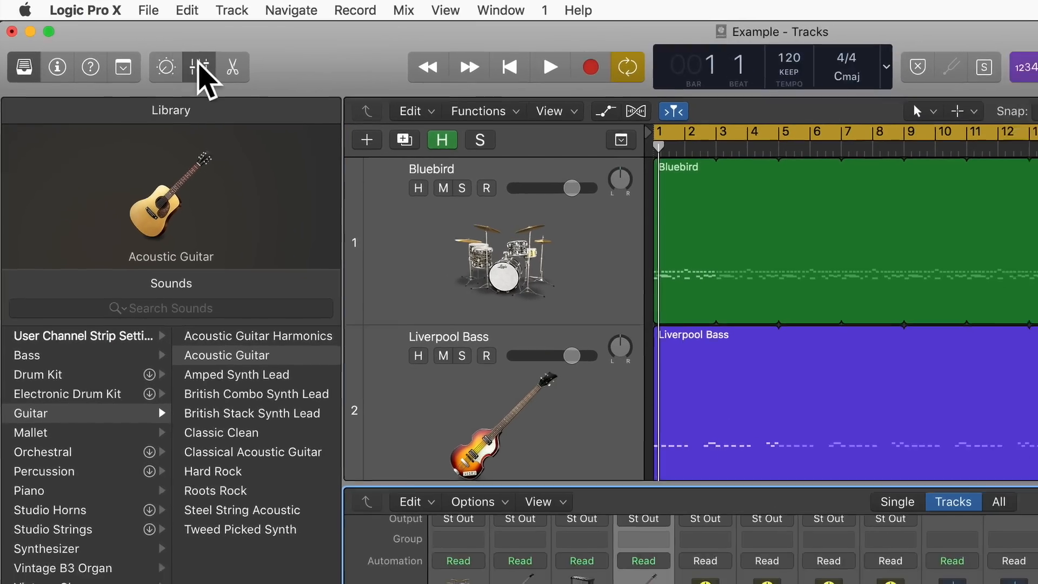
left_click(210, 72)
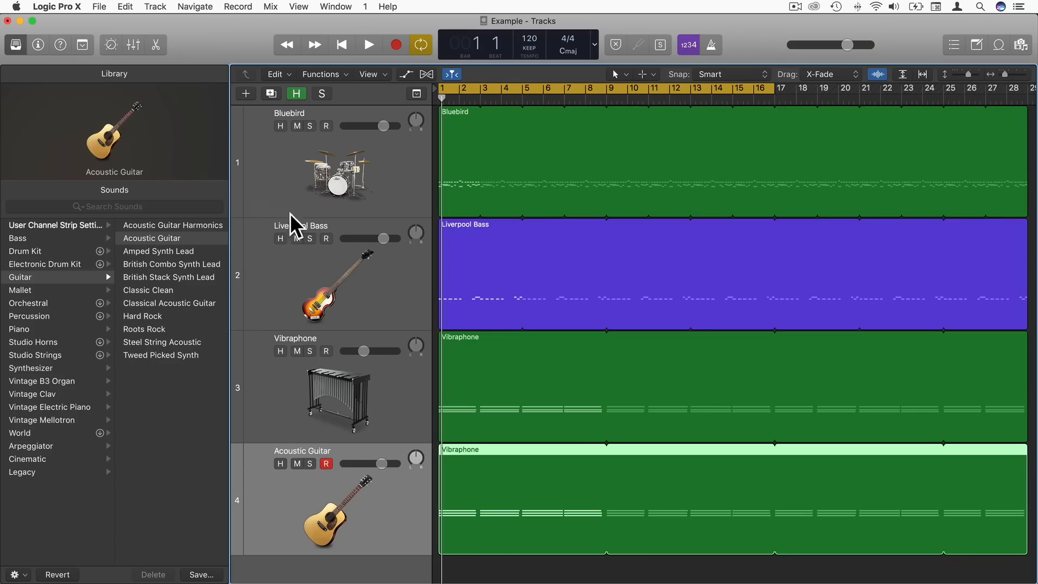
Step: Open the Mixer in a separate window, move and shrink it, close it, and repeat opening, moving and closing it
key("super+2")
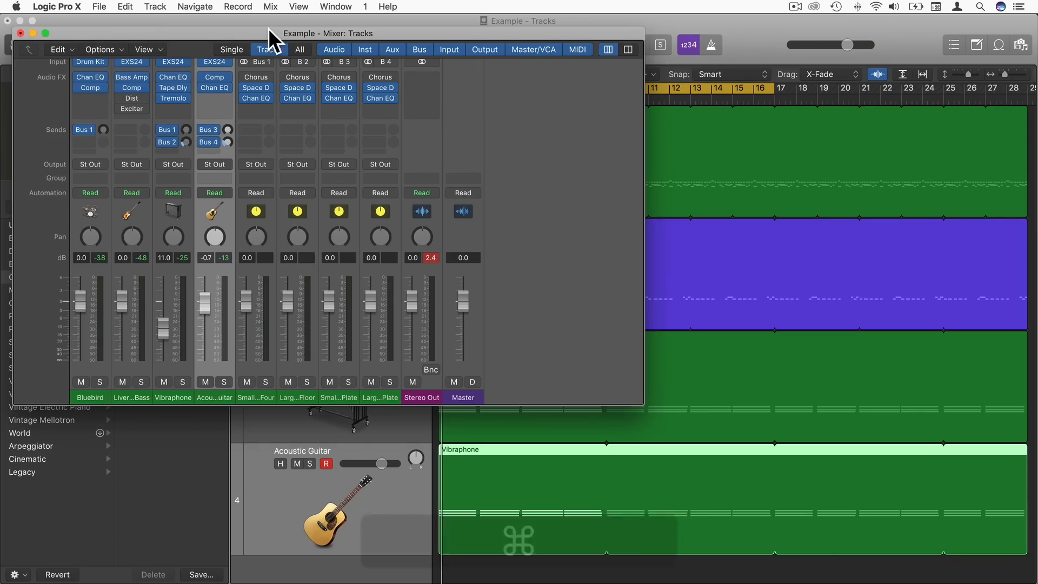
left_click_drag(273, 36, 270, 25)
left_click_drag(641, 392, 470, 340)
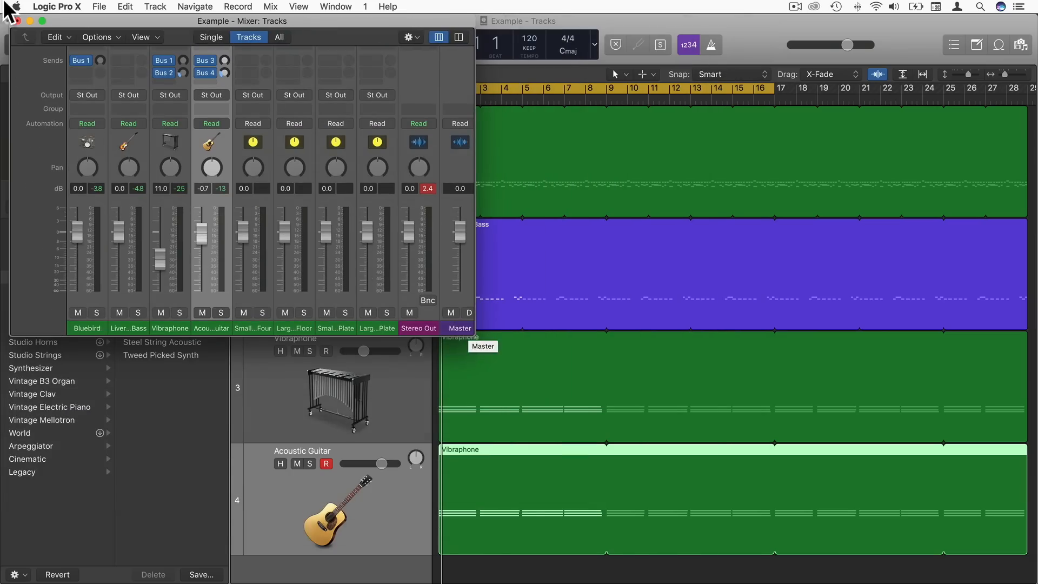
left_click(18, 20)
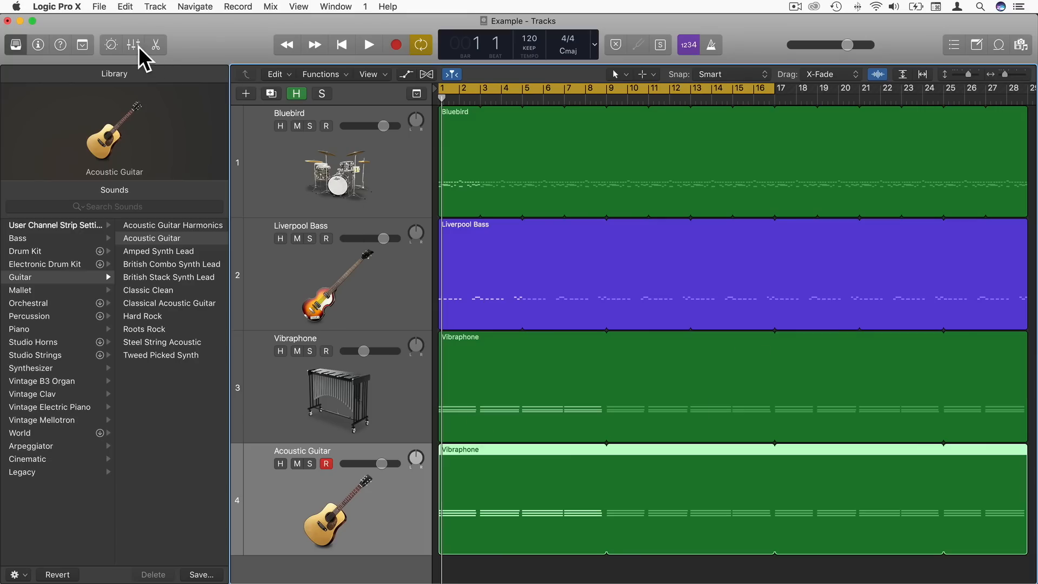
key("super+2")
left_click_drag(212, 23, 273, 105)
left_click(79, 96)
Step: Show the Mixer below the tracks and enlarge its pane to fit the full channel strips
left_click(130, 41)
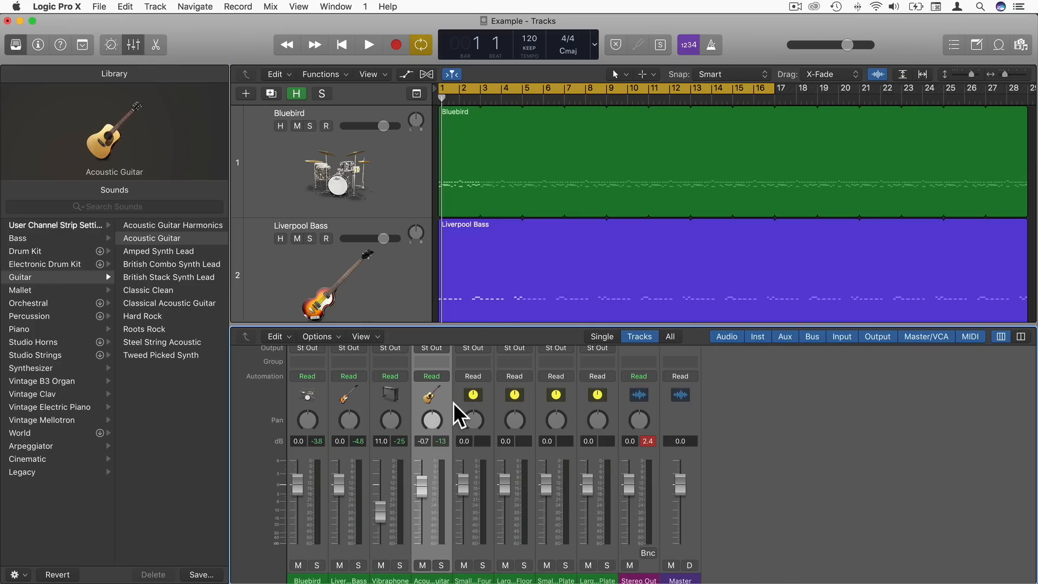
scroll(400, 410, "up", 5)
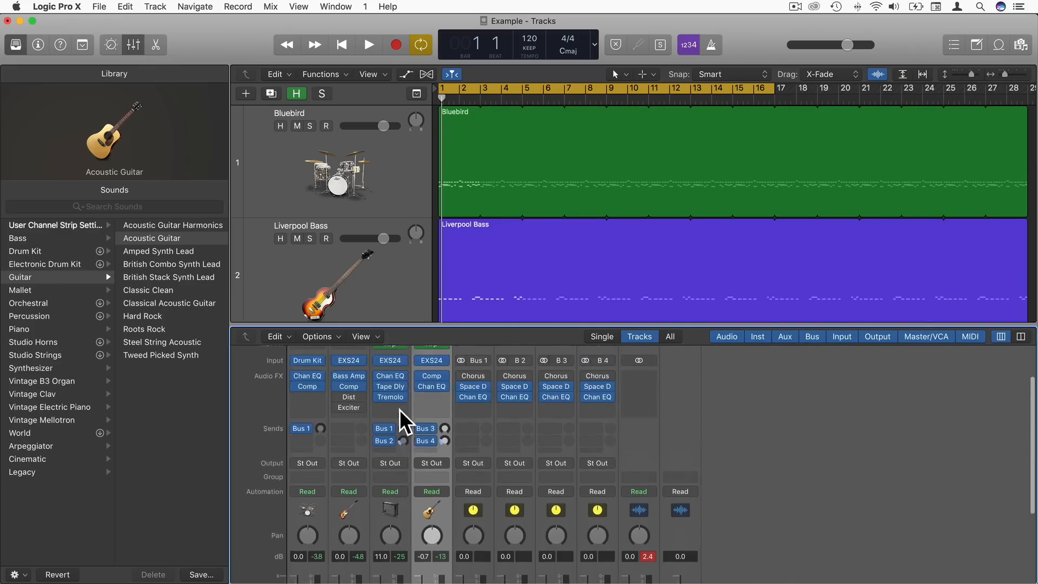
scroll(400, 410, "down", 5)
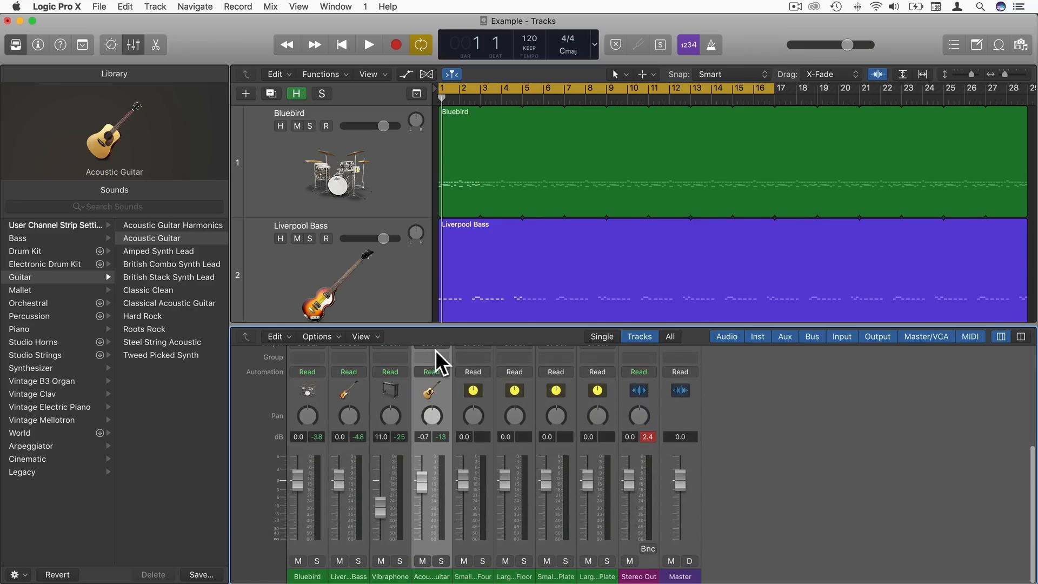
left_click_drag(438, 323, 422, 99)
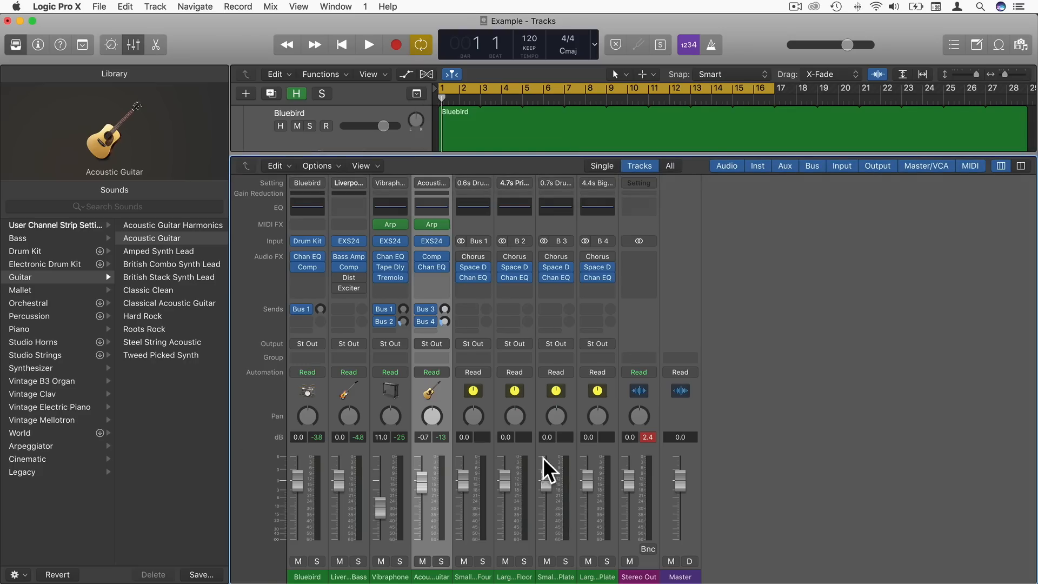
Step: Clear the peak levels, play the arrangement to check the Stereo Out level, clear the peaks again and stop playback
left_click(652, 437)
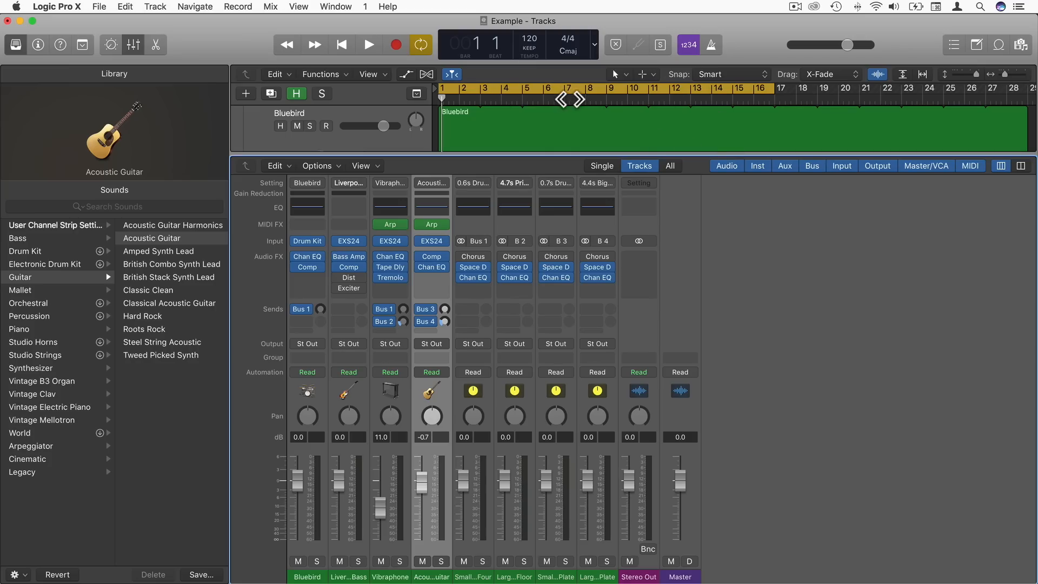
key("space")
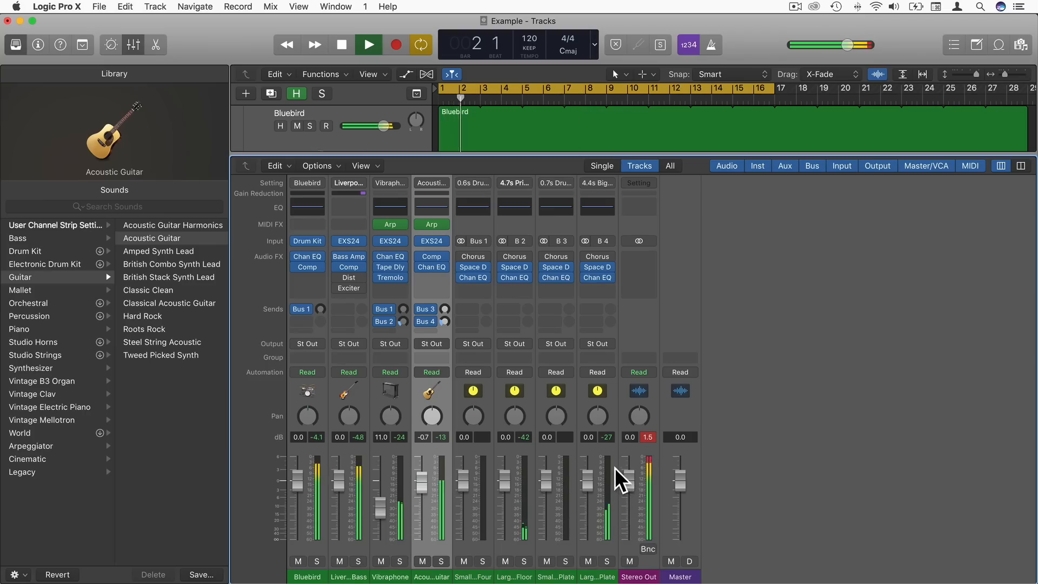
left_click(646, 437)
key("space")
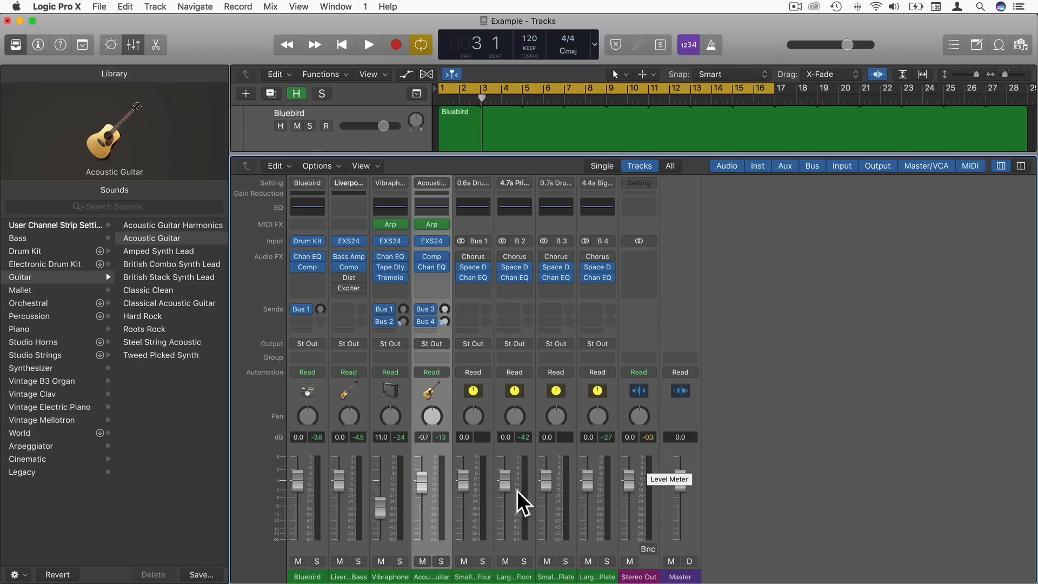
Step: Lower the Acoustic Guitar fader to -3.8 dB and the Bus 1–3 aux faders to -4.3, -3.4 and -3.5 dB, check playback and clear the peak levels
left_click_drag(420, 480, 545, 490)
key("space")
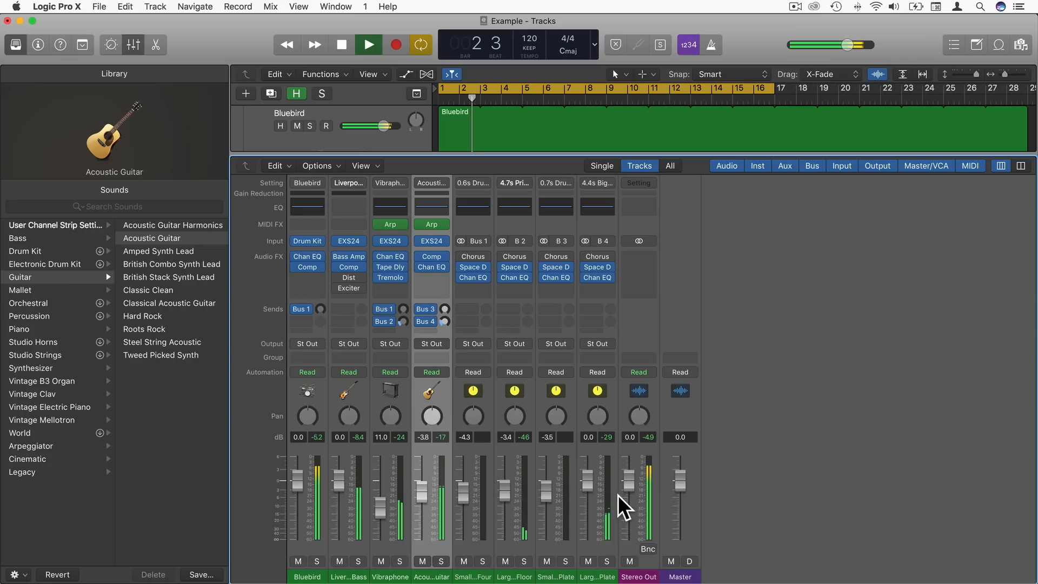
key("space")
left_click(647, 436)
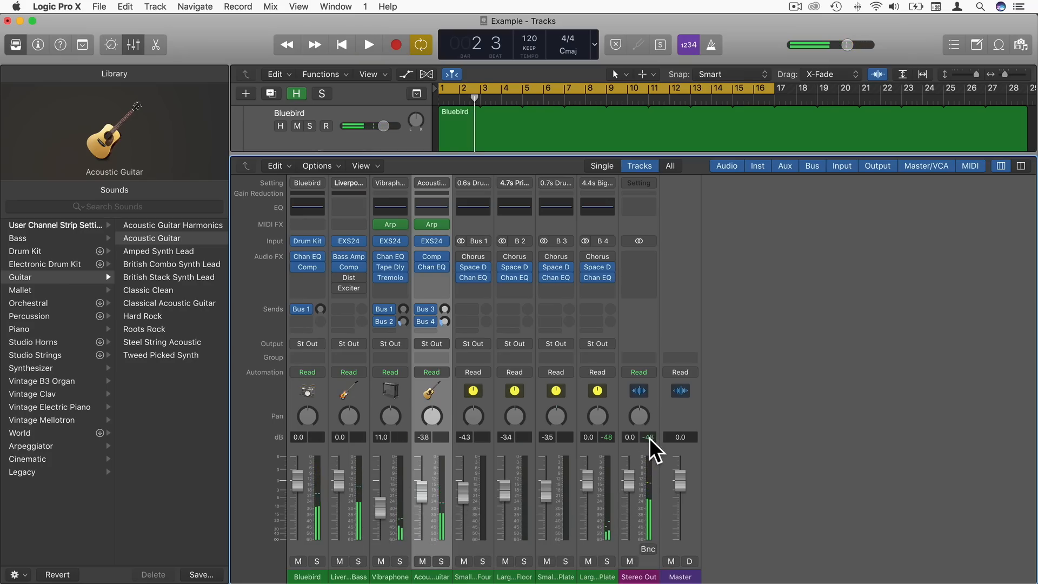
Step: Play the arrangement while raising the Acoustic Guitar fader to 6.0 dB, stop playback and lower the fader to -4.0 dB
key("space")
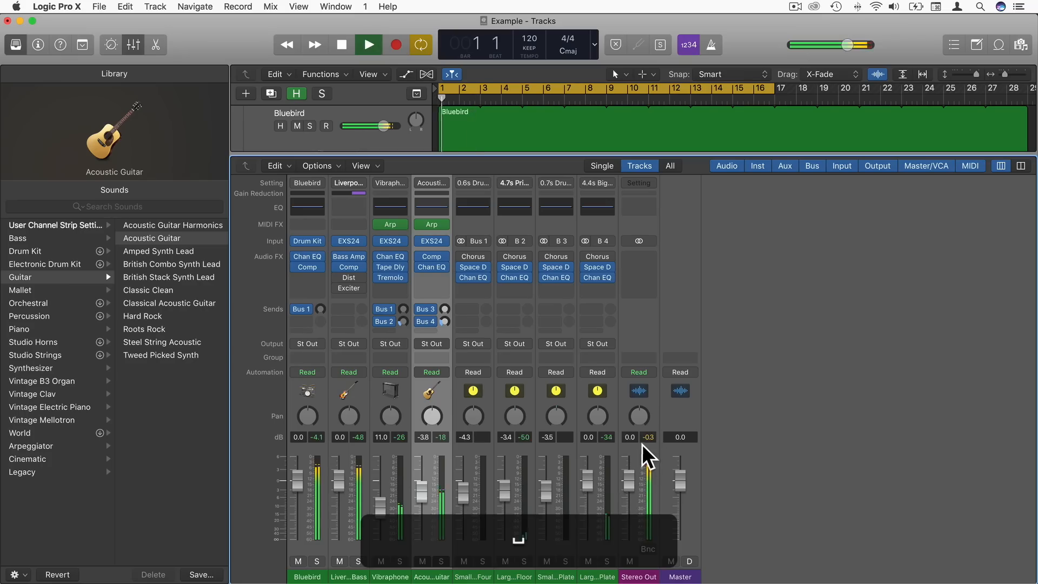
left_click_drag(422, 489, 423, 456)
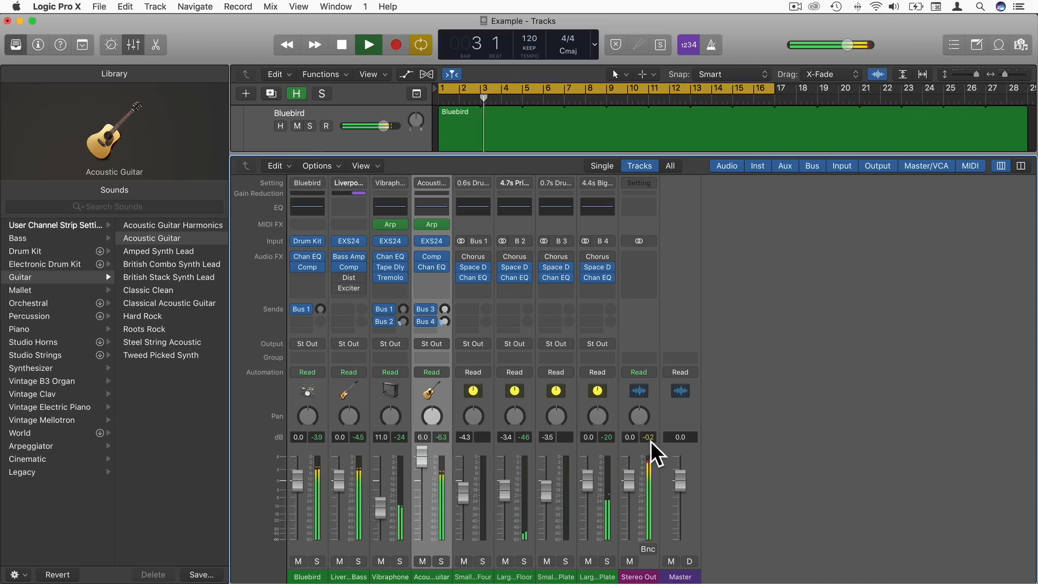
key("space")
left_click_drag(422, 457, 422, 492)
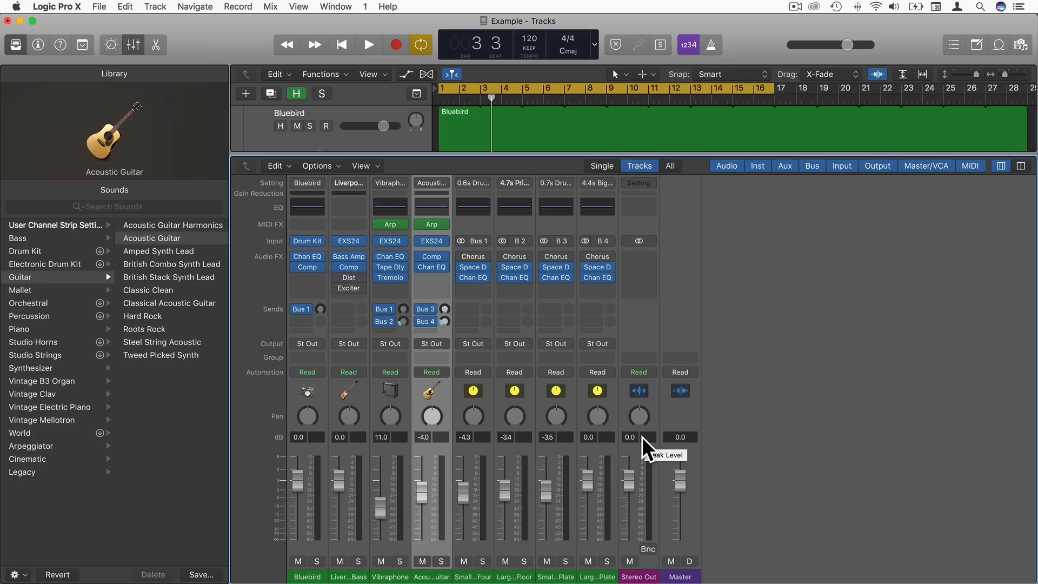
Step: Check the Stereo Out peak in playback, clear the peak levels, and lower the drum, bass, Vibraphone and guitar faders to -4.2, -2.8, -7.4 and -5.5 dB
key("space")
key("space")
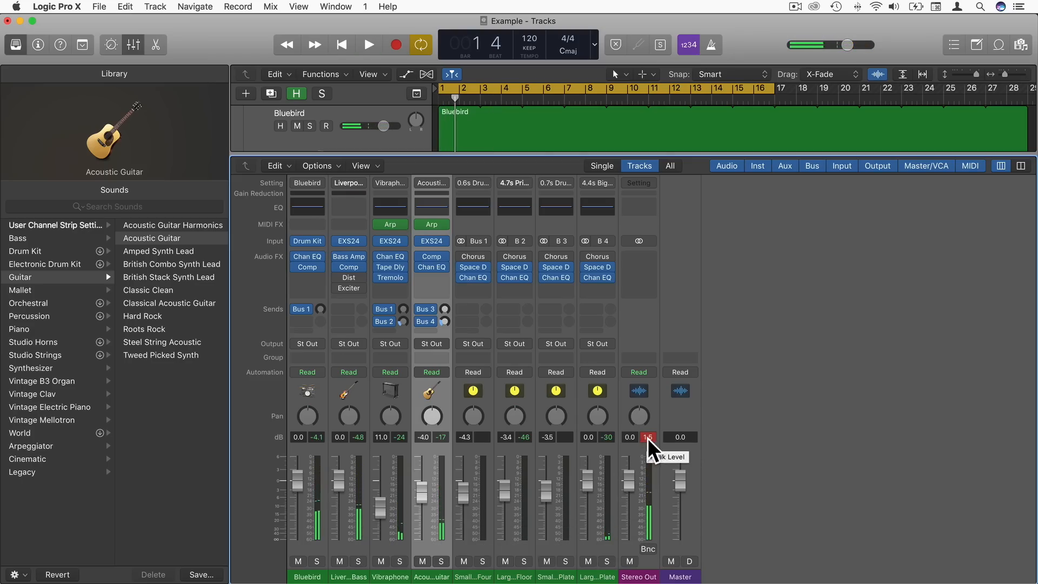
left_click(647, 437)
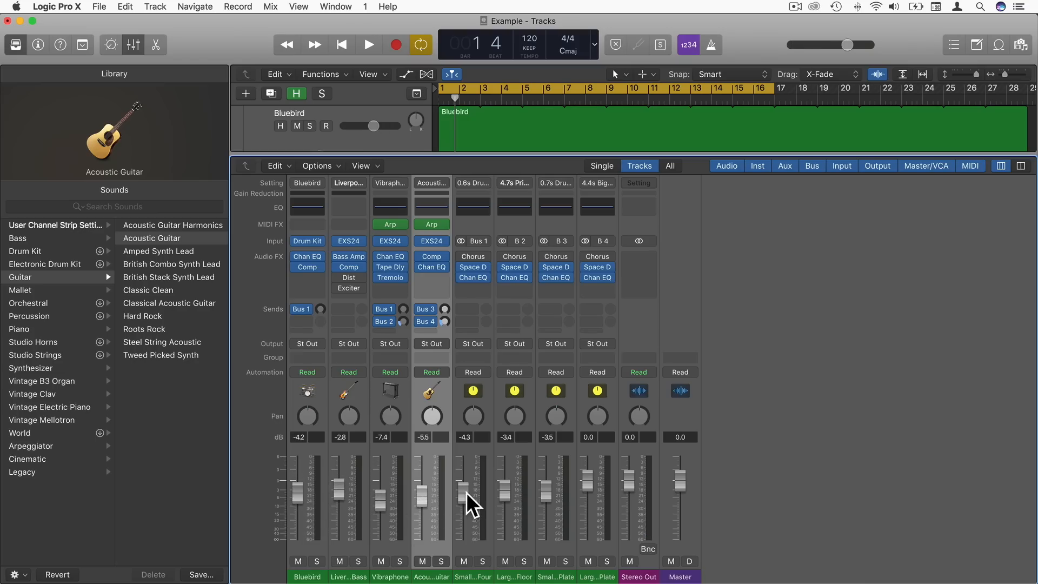
Step: During playback, lower the Bus 1 aux and bass faders to -5.5 dB, the Vibraphone to -10.2 dB and the Acoustic Guitar to -8.2 dB
key("space")
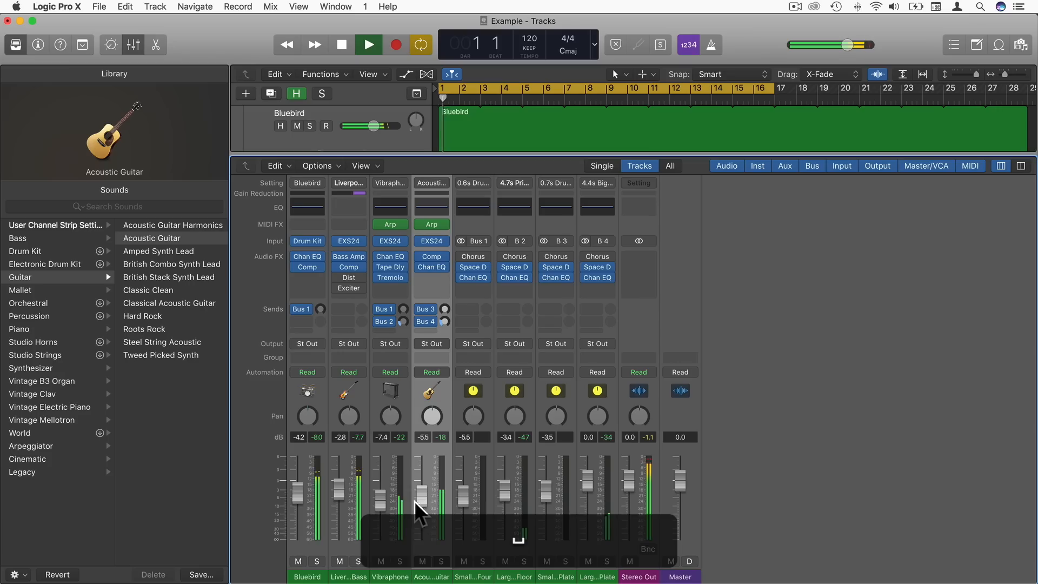
left_click_drag(419, 504, 336, 502)
key("space")
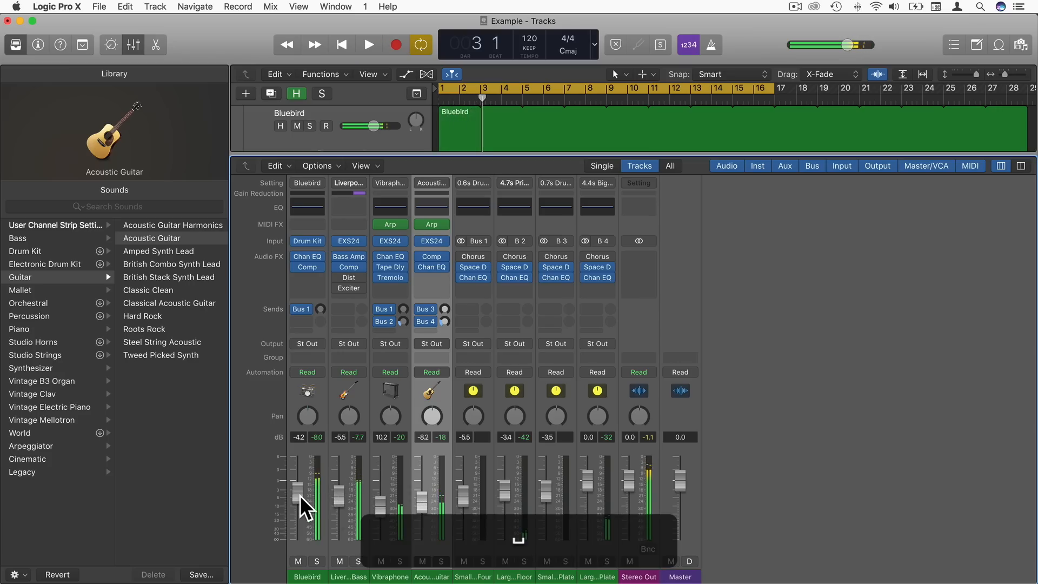
Step: Reduce the computer's sound volume and, during playback, lower the Bluebird fader to -5.4 dB and the bass fader to -7.0 dB
key("XF86AudioLowerVolume")
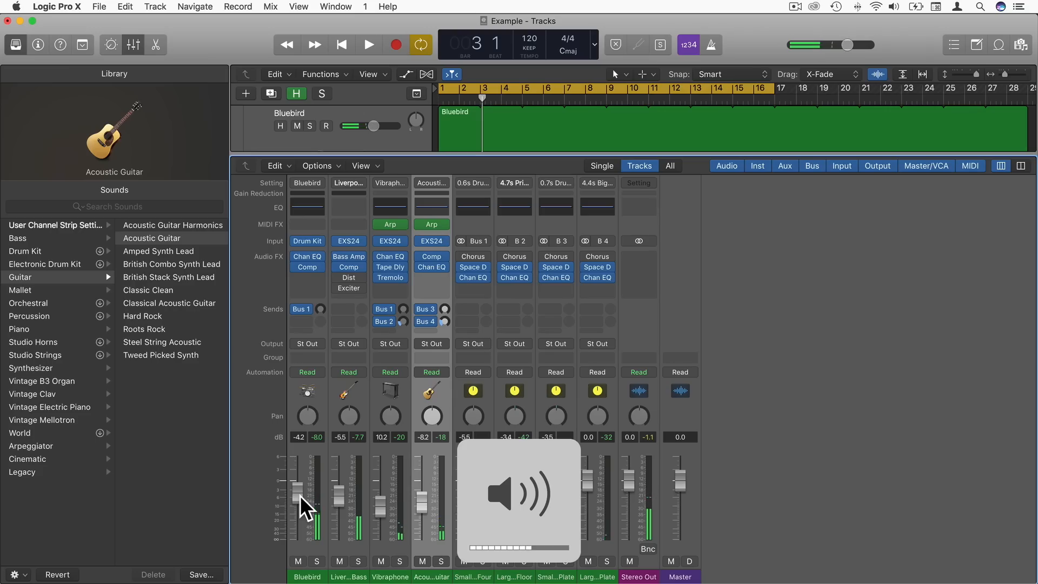
key("space")
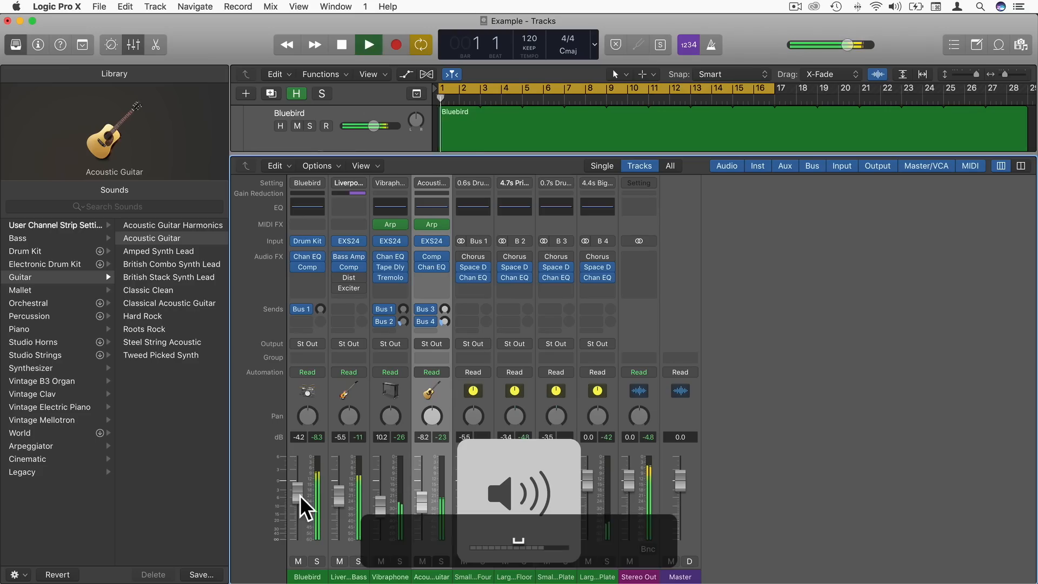
left_click_drag(296, 488, 341, 497)
key("space")
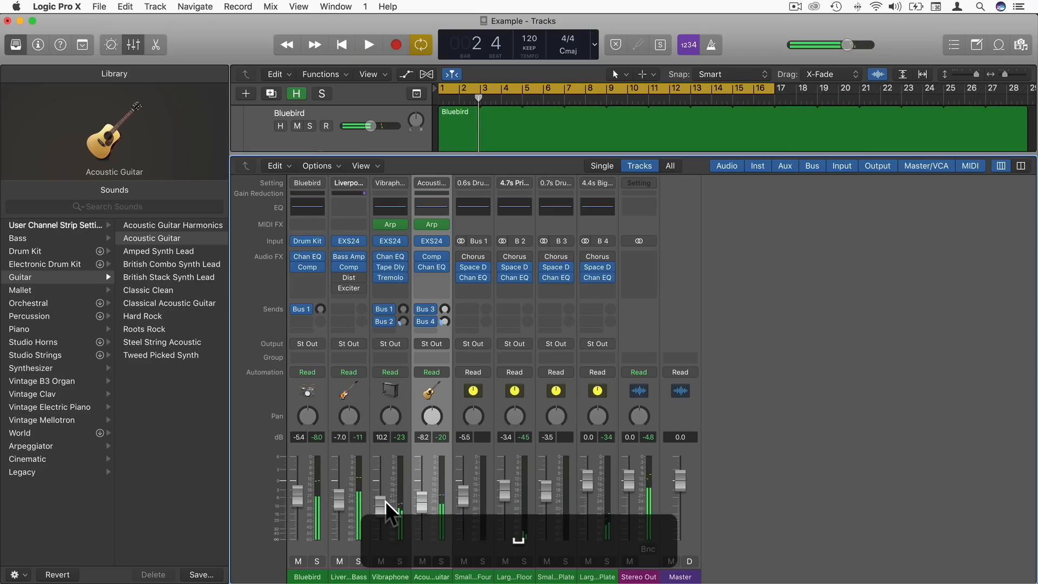
Step: Check the Stereo Out level in playback and raise the Bluebird, bass, Vibraphone and Acoustic Guitar faders to -5.0, -6.4, -8.8 and -7.0 dB
key("XF86AudioLowerVolume")
key("space")
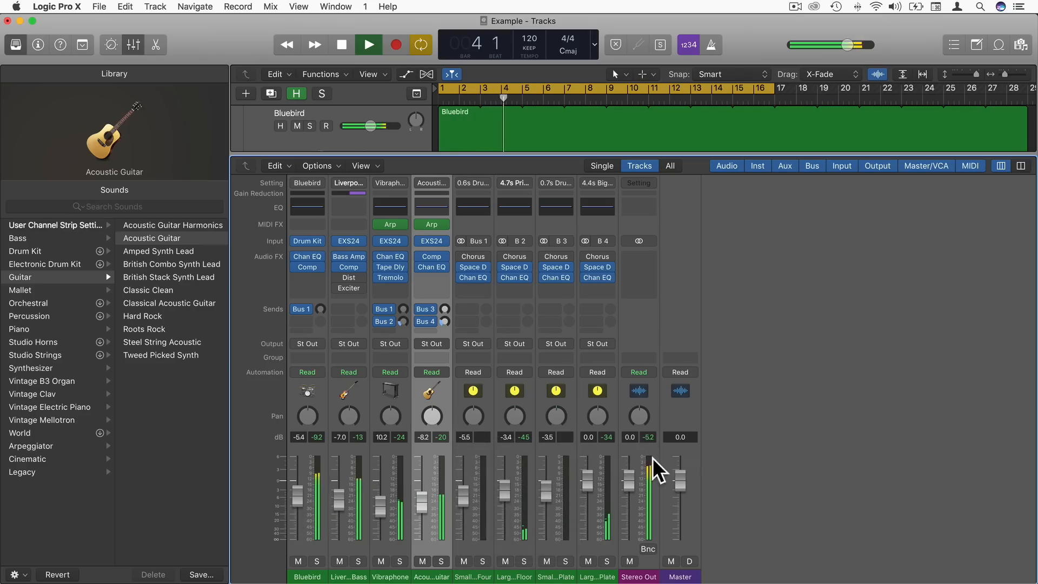
key("space")
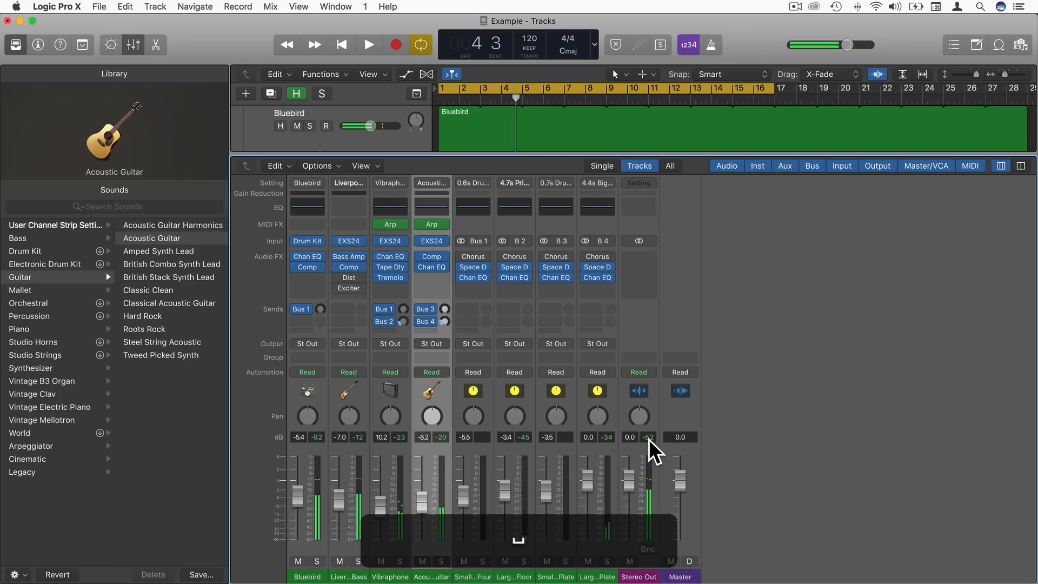
key("space")
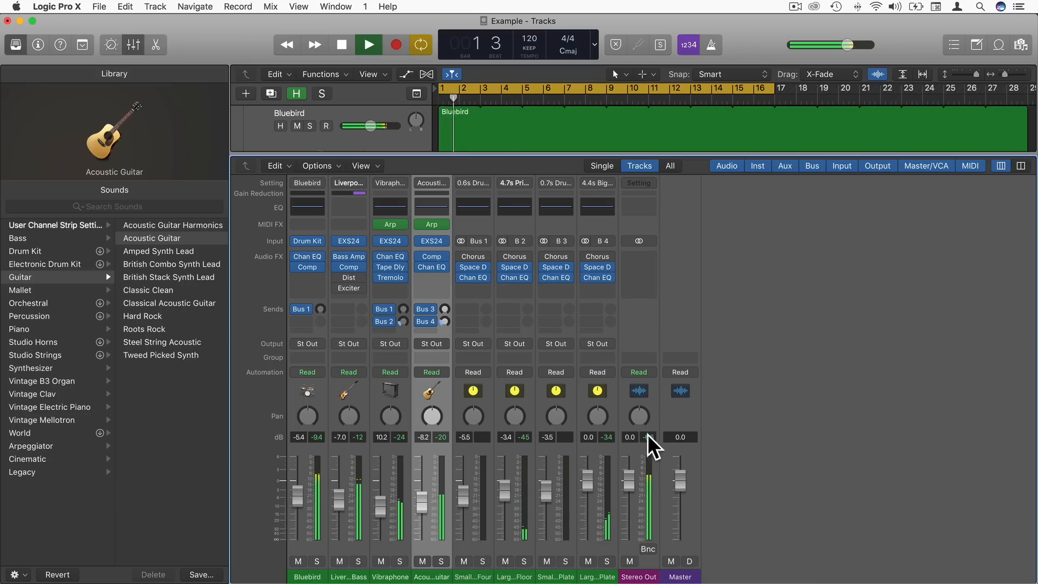
key("space")
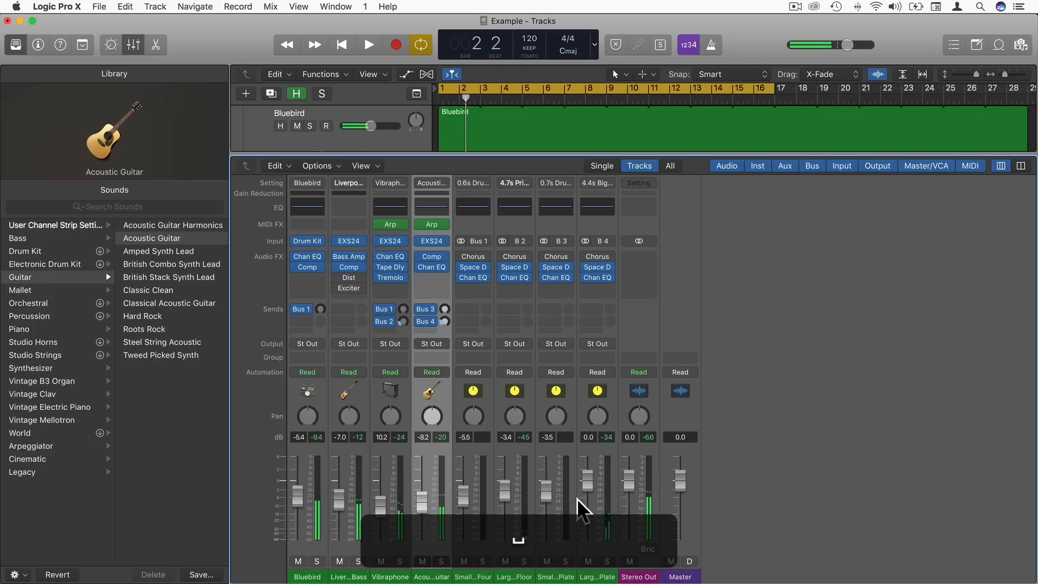
left_click_drag(422, 501, 394, 500)
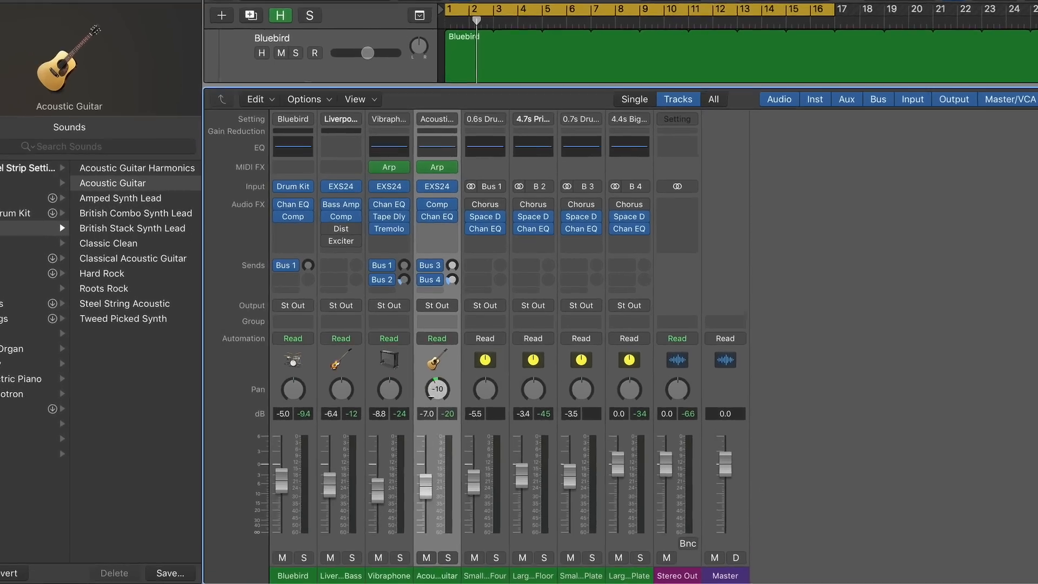
Step: Try panning the Acoustic Guitar to both sides, finishing at +63
mouse_move(432, 417)
left_mouse_down()
mouse_move(432, 398)
mouse_move(433, 422)
left_mouse_up()
left_click_drag(442, 349, 435, 385)
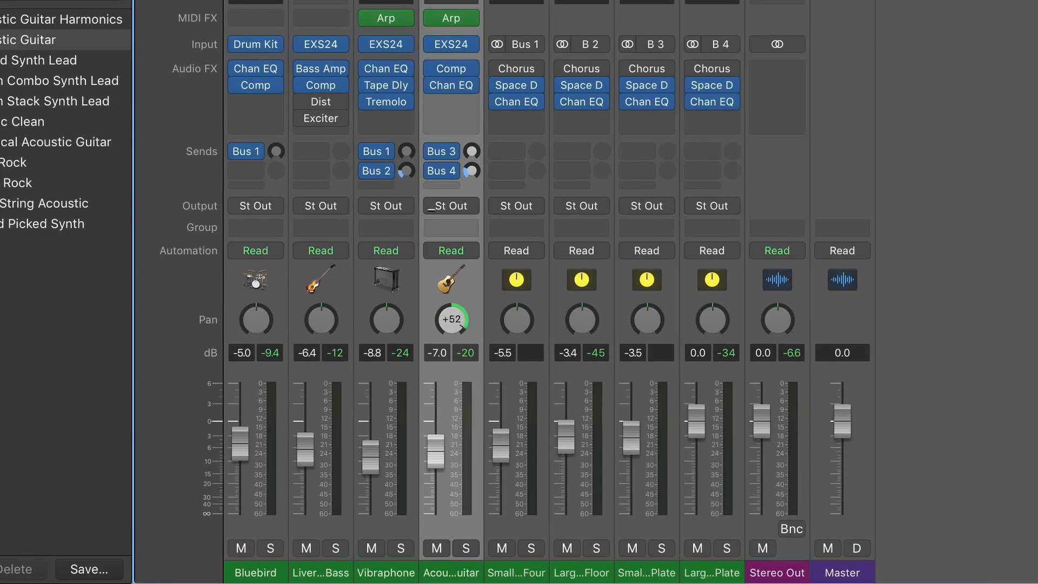
left_click_drag(451, 319, 459, 274)
Step: Play the arrangement with the Acoustic Guitar soloed, pan the guitar to -39 and stop playback
key("space")
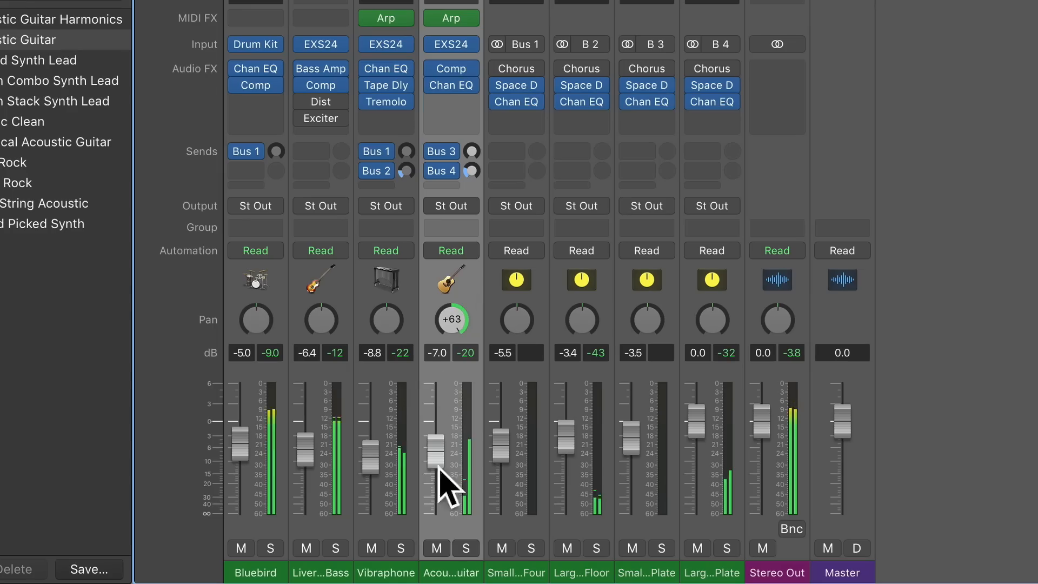
left_click(460, 547)
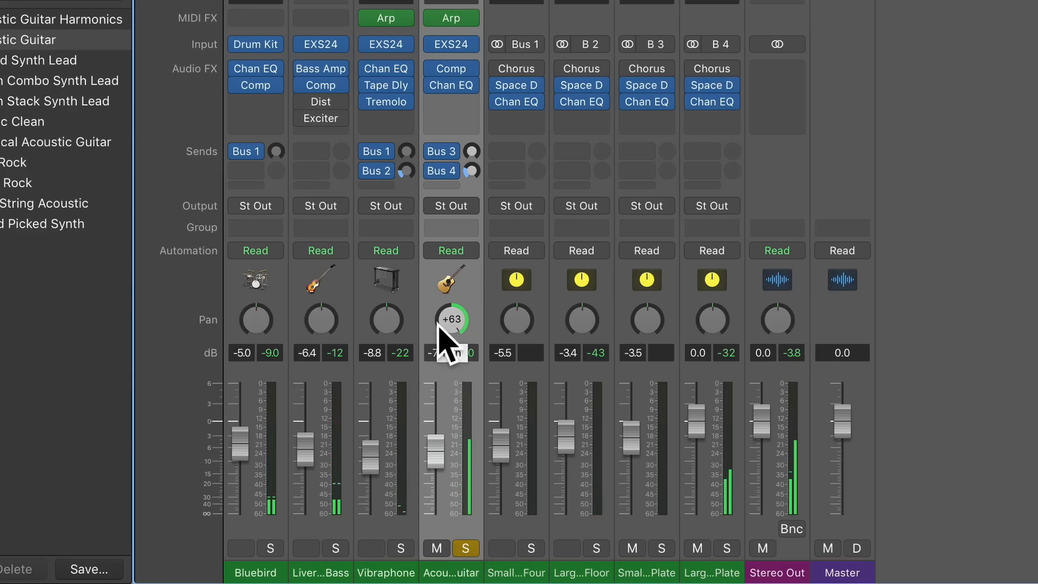
left_click_drag(458, 320, 458, 378)
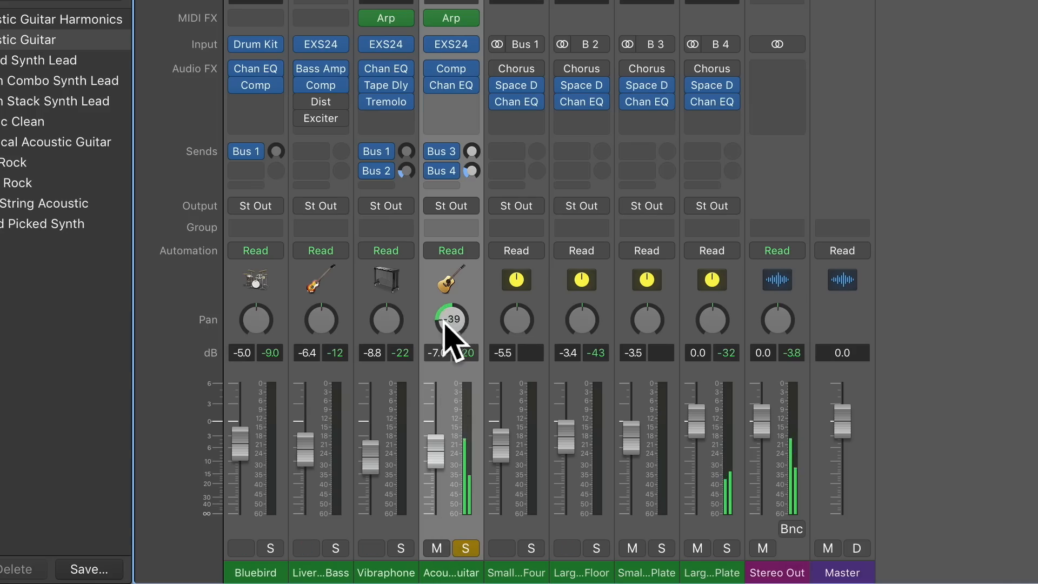
key("space")
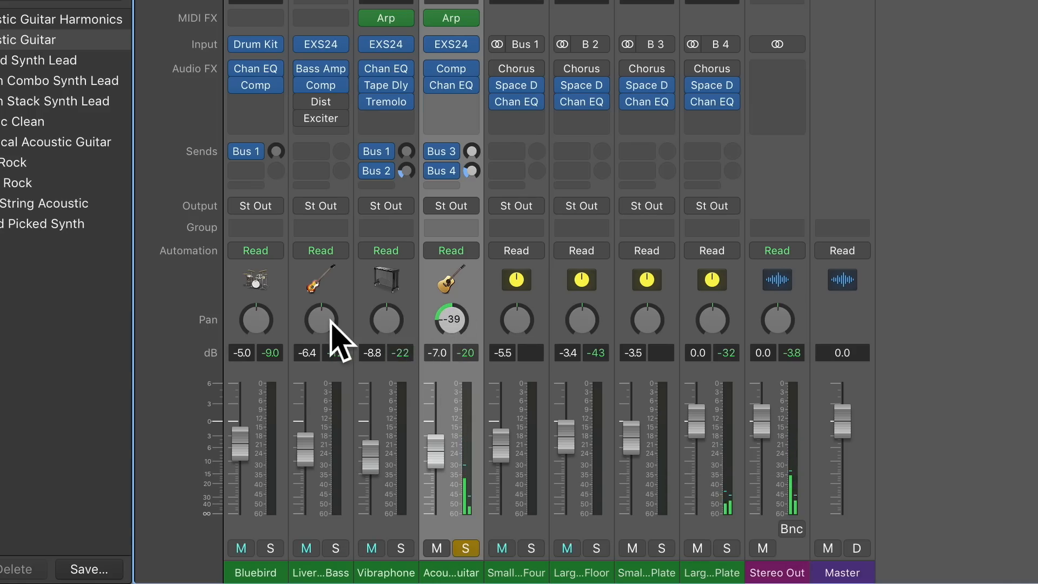
Step: Pan the Vibraphone to +41, unsolo the Acoustic Guitar and play the full mix to check the panning
left_click_drag(386, 319, 386, 322)
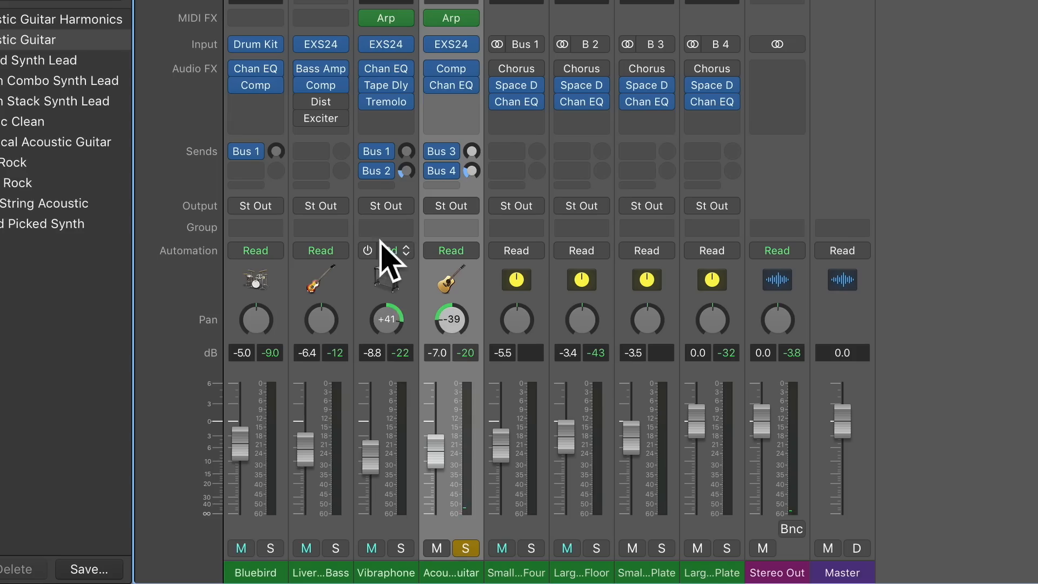
left_click(464, 554)
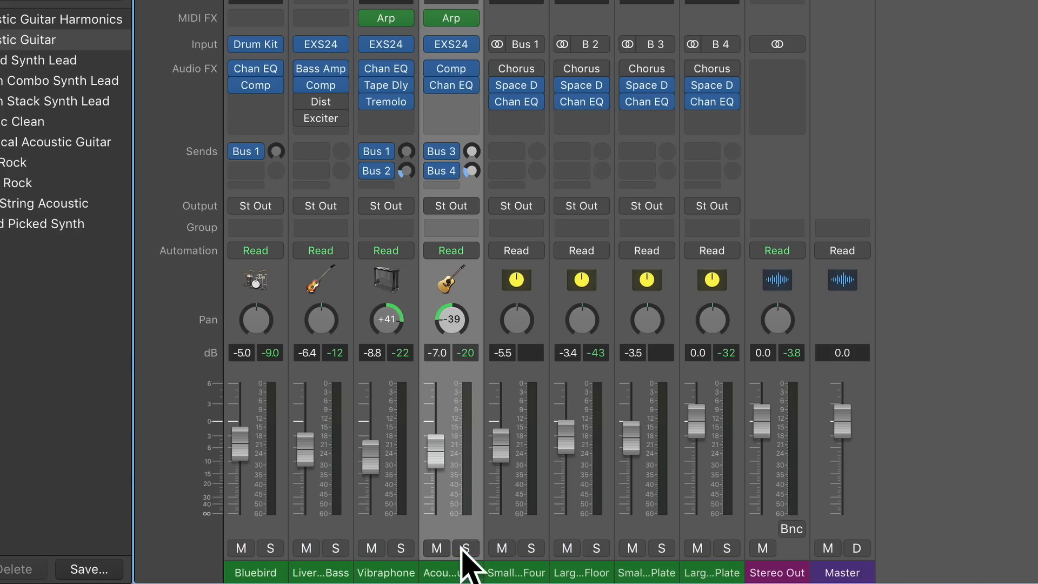
key("space")
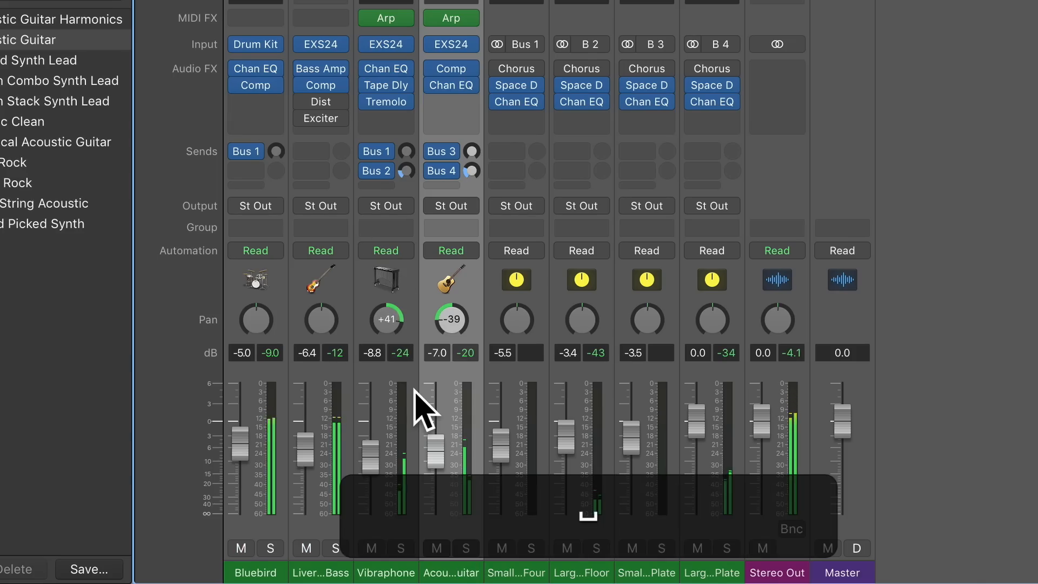
key("space")
key("space")
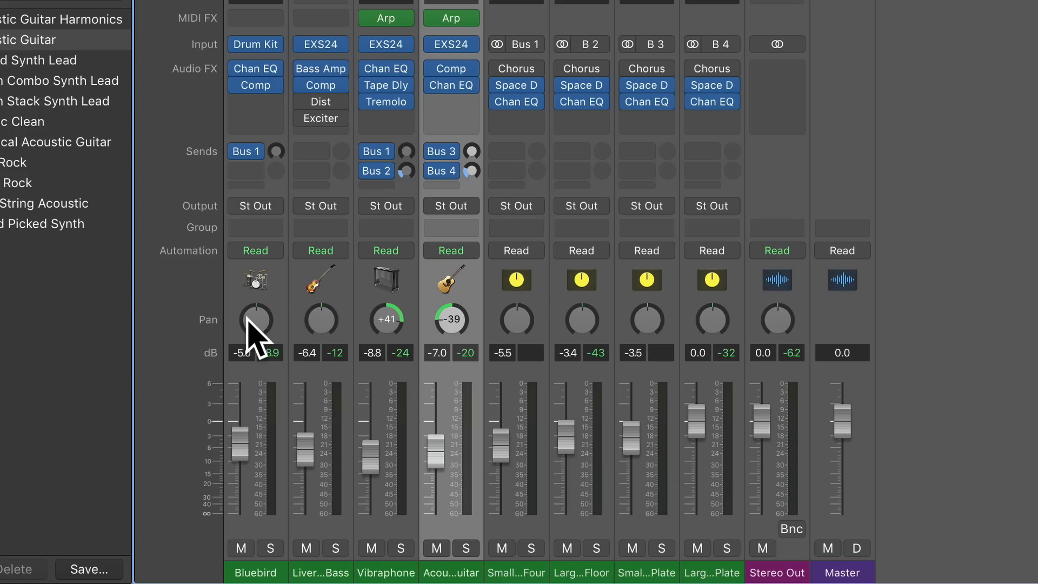
key("space")
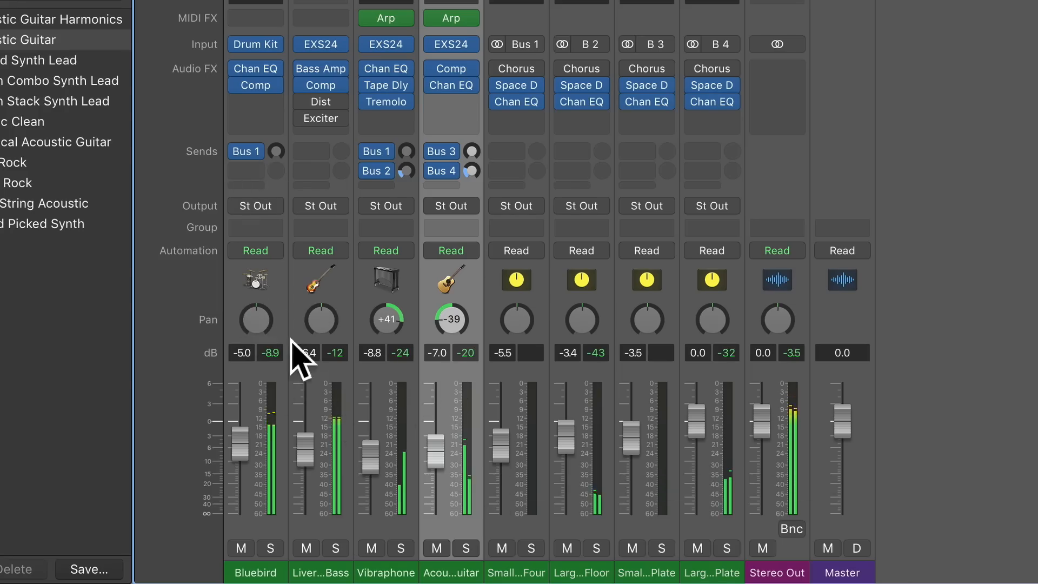
Step: Switch the Bluebird channel's Drum Kit Designer instrument to its Multi-Output version
mouse_move(272, 44)
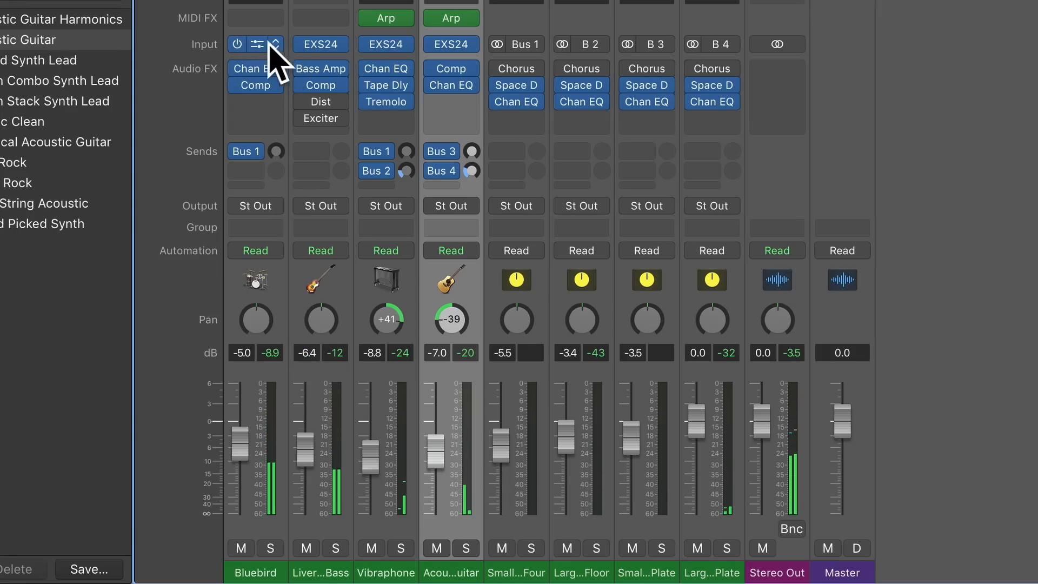
left_click(277, 46)
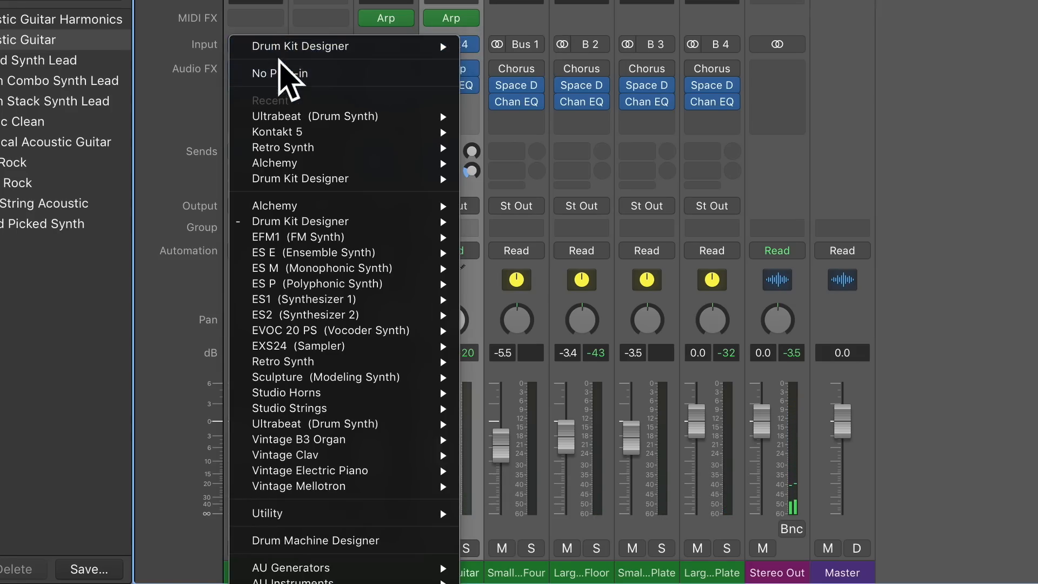
left_click(237, 16)
left_click(281, 49)
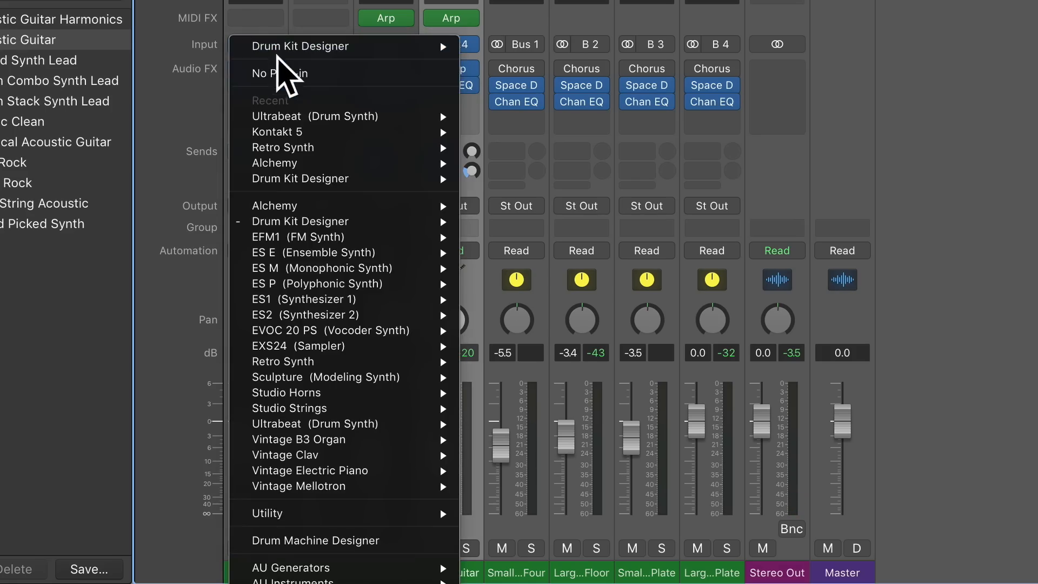
mouse_move(303, 222)
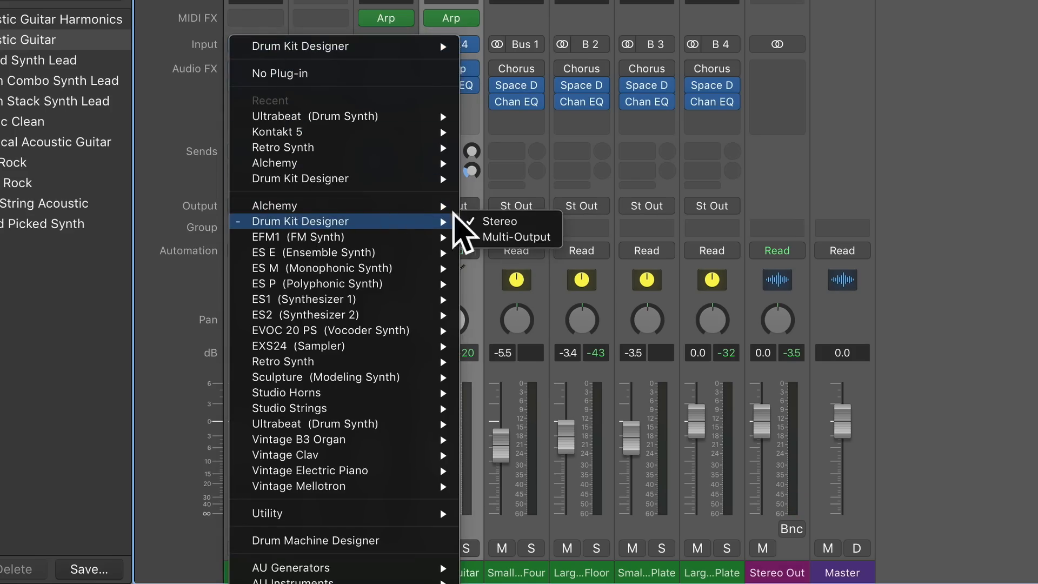
left_click(503, 238)
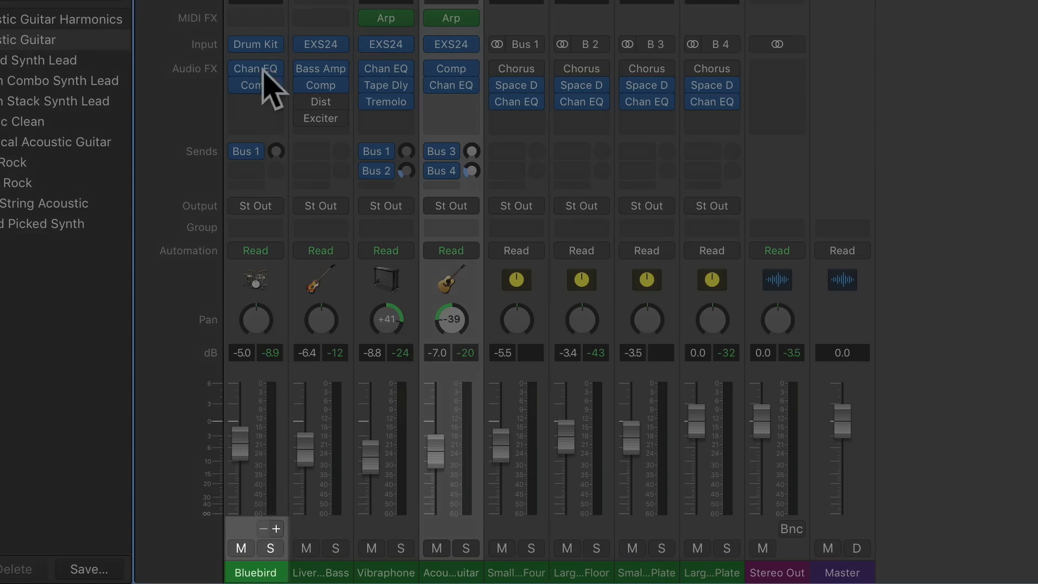
Step: Add five auxiliary channel strips for the Bluebird kit's separate drum outputs, from Drum 3-4 through Drum 11
left_click(277, 528)
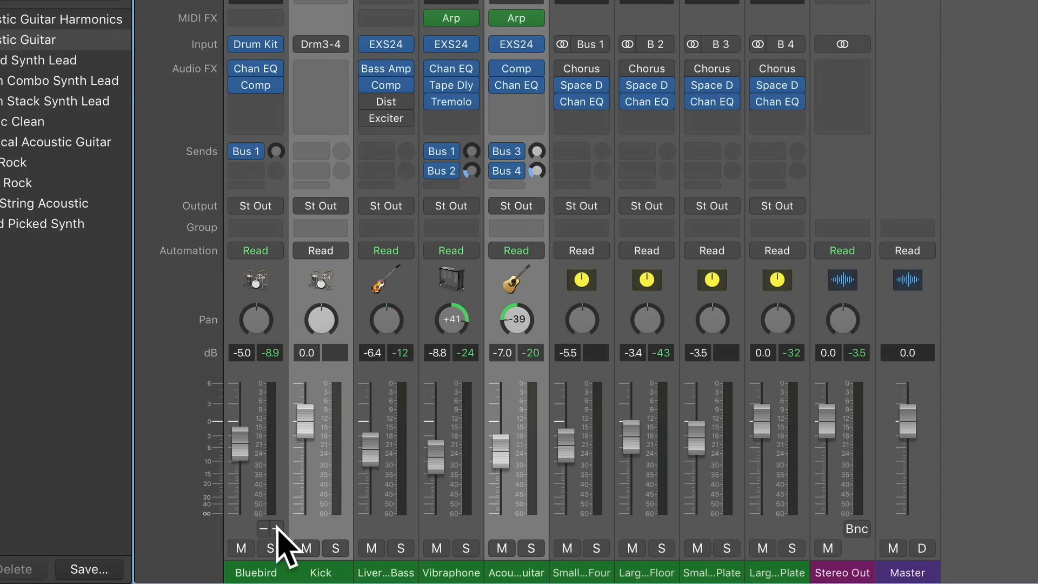
left_click(277, 528)
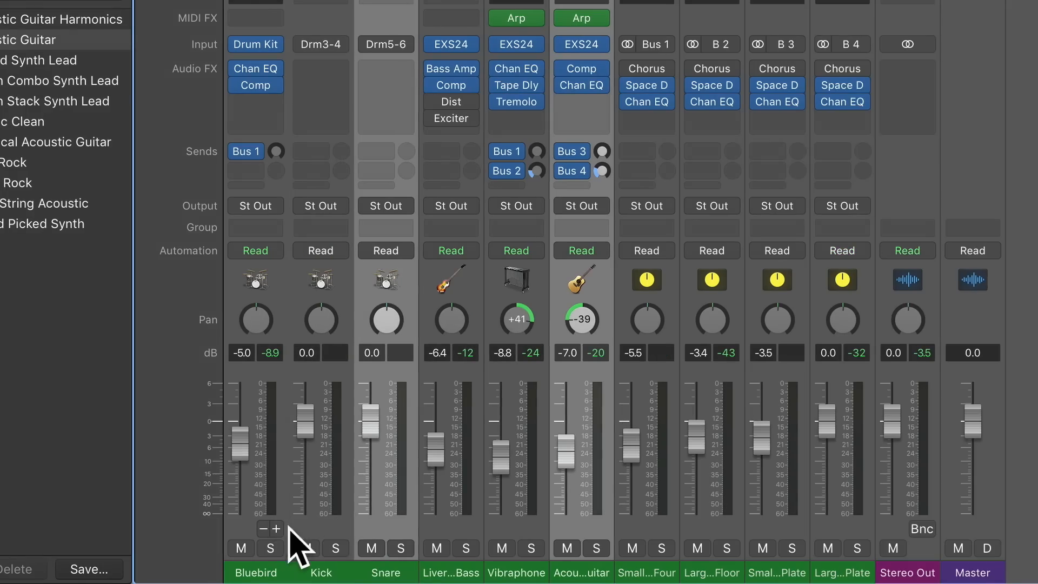
left_click(276, 528)
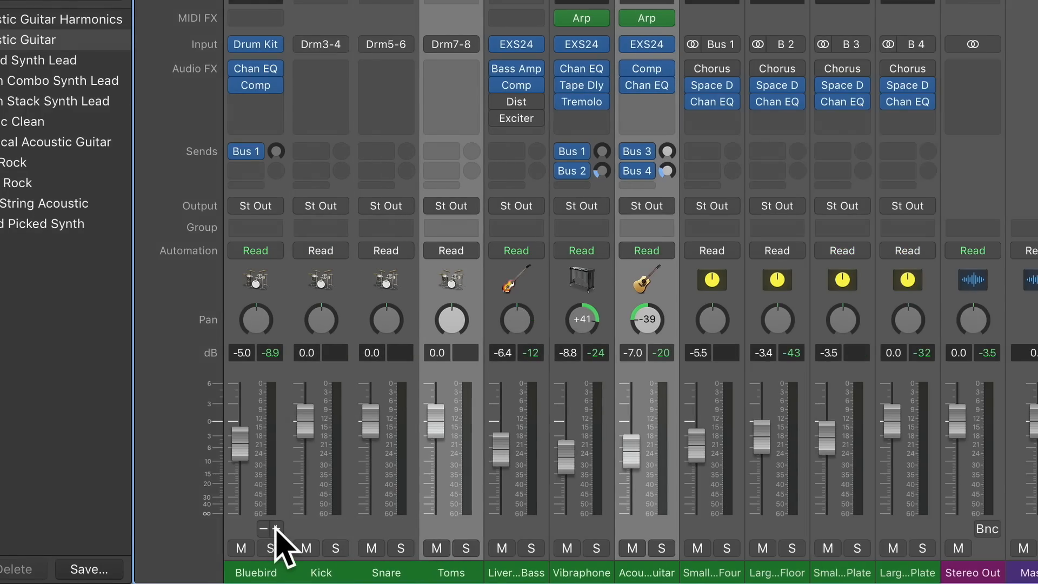
left_click(276, 528)
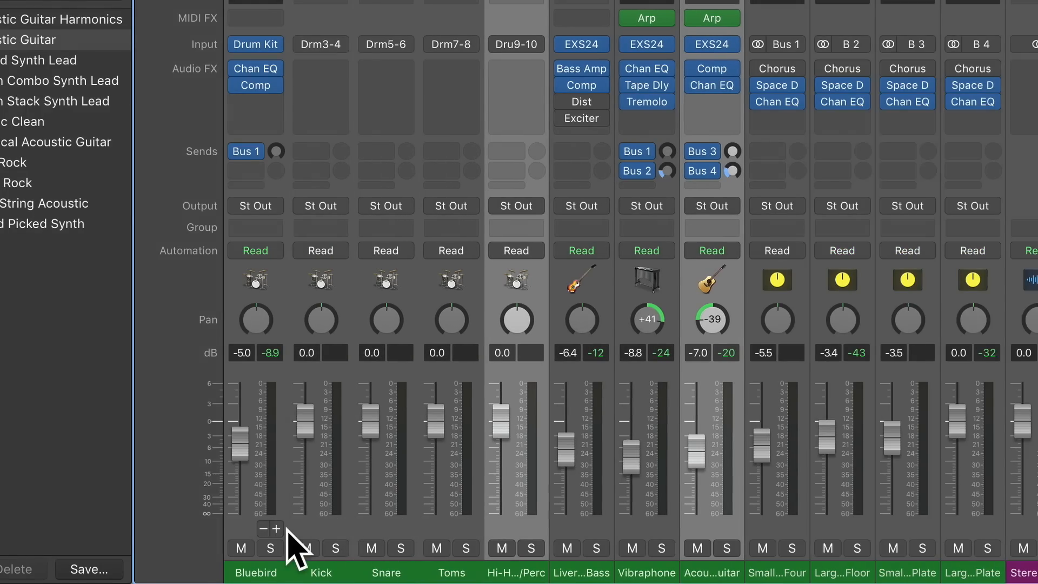
left_click(276, 528)
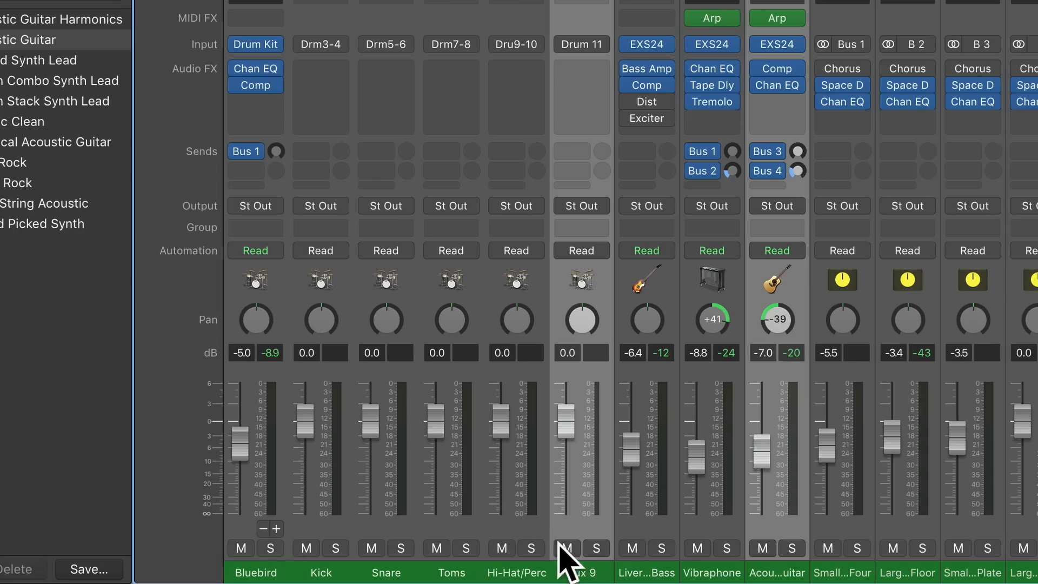
Step: Remove the Drum 11 auxiliary channel strip and audition the Kick channel muted and soloed during playback
left_click(263, 529)
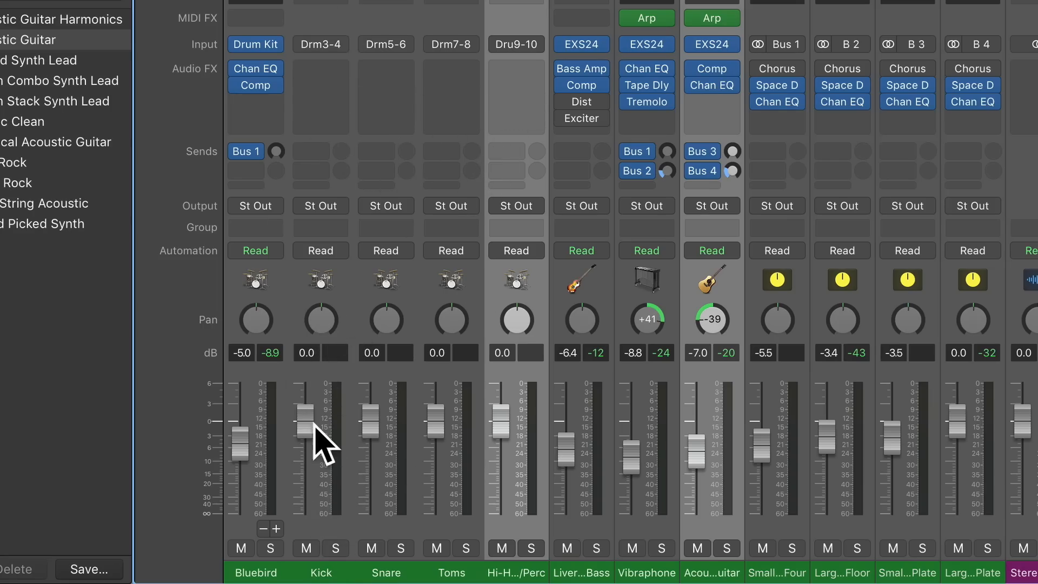
left_click(306, 548)
key("space")
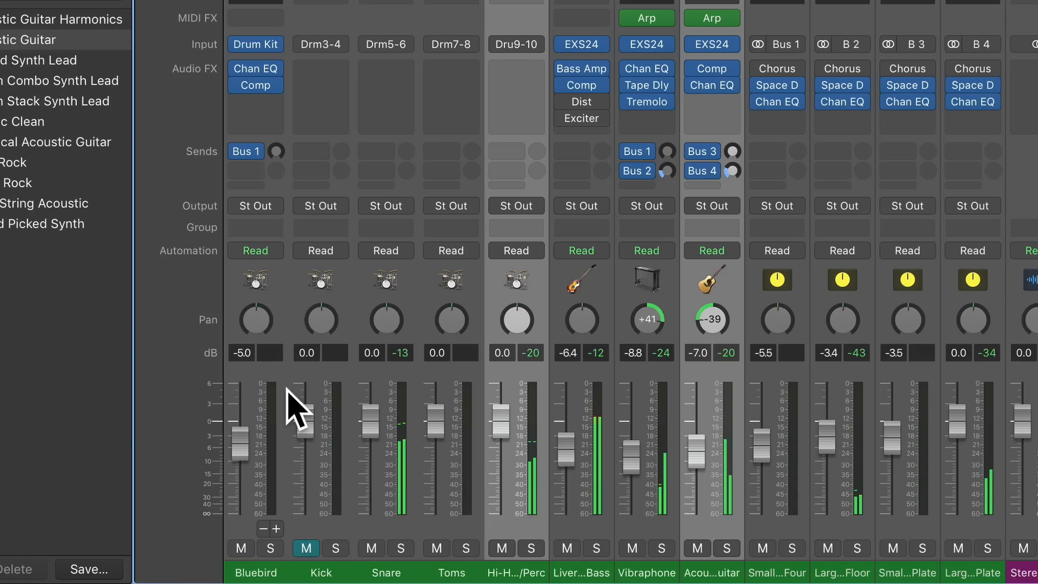
left_click(306, 549)
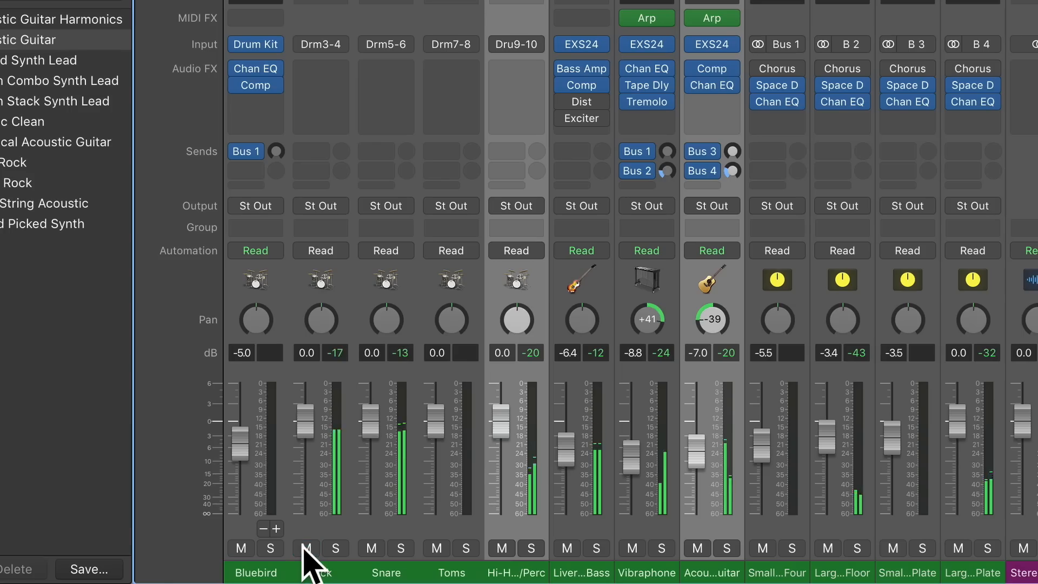
left_click(334, 549)
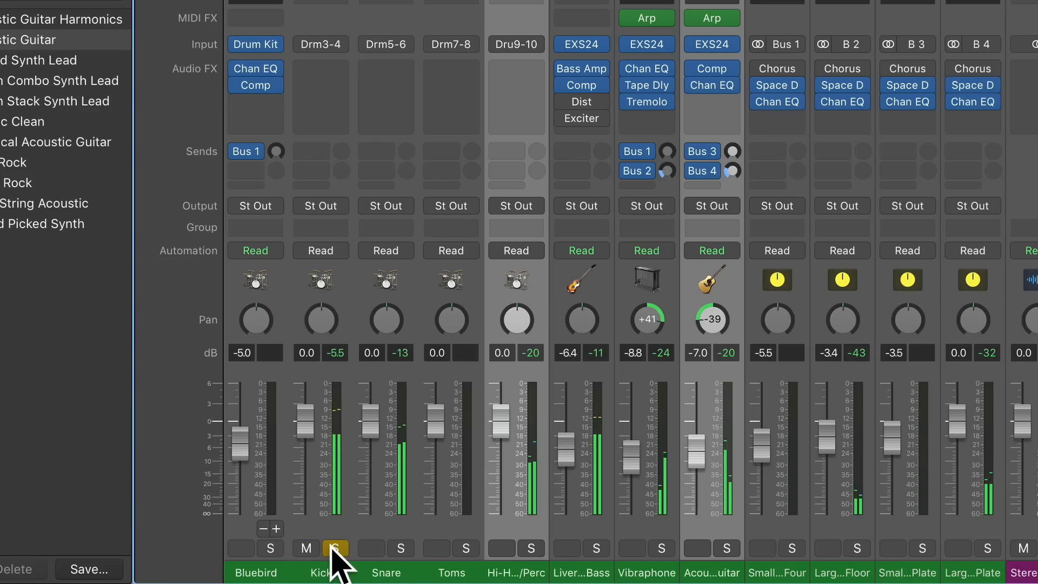
left_click(334, 548)
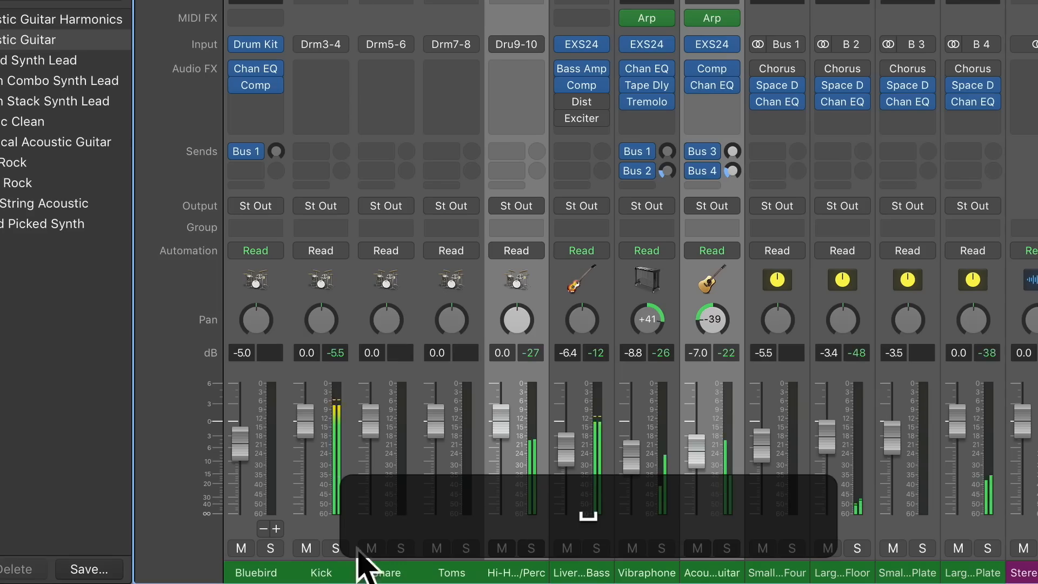
Step: Audition the Snare channel soloed during playback and lower the Toms fader to -5.4 dB
left_click(400, 548)
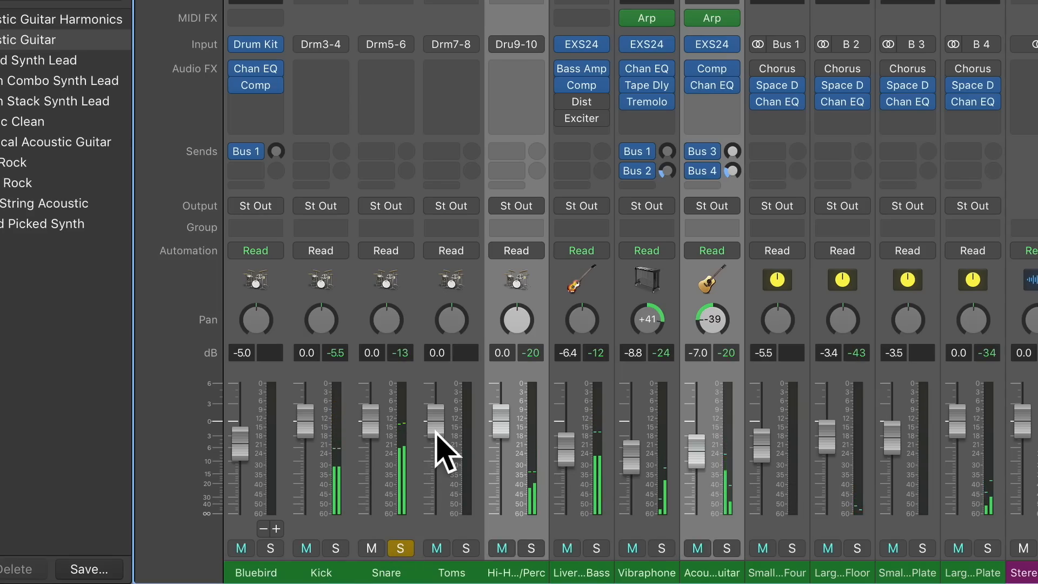
left_click_drag(435, 438, 435, 445)
left_click(401, 548)
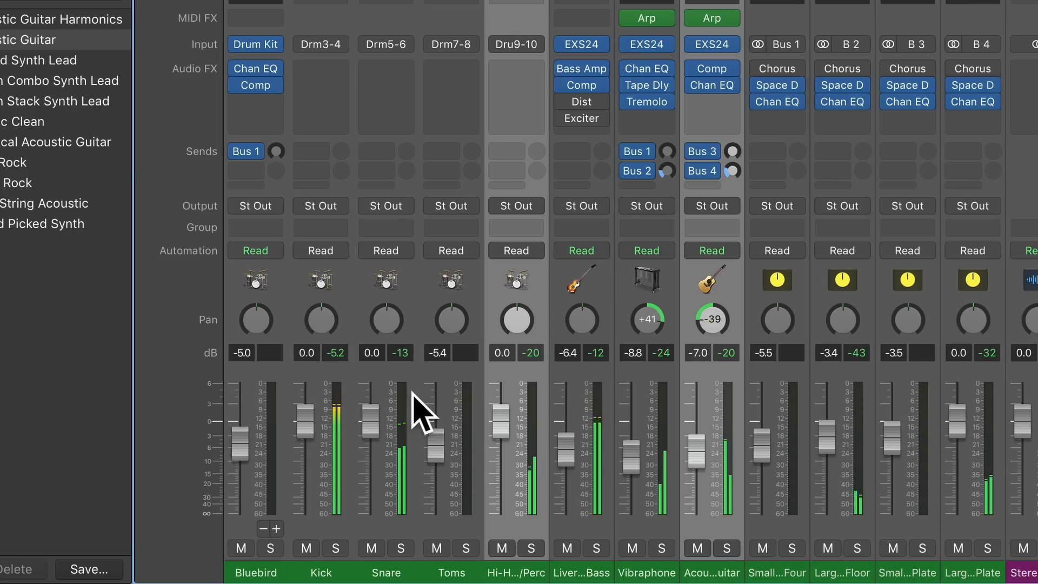
Step: Pan the Snare channel to -1 and set the Toms fader to -1.0 dB
left_click_drag(408, 316, 408, 322)
left_click(462, 525)
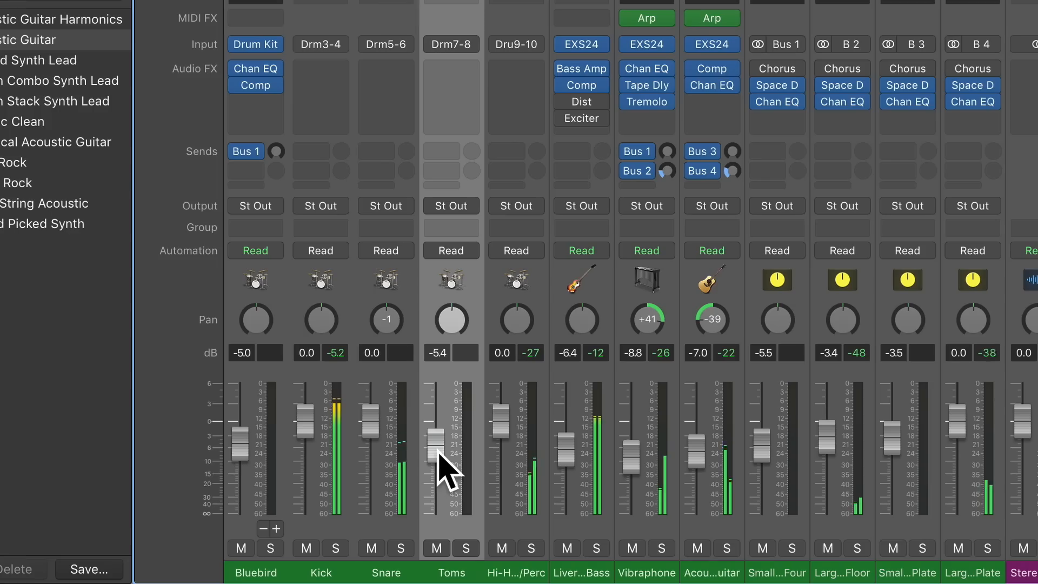
left_click_drag(436, 444, 430, 432)
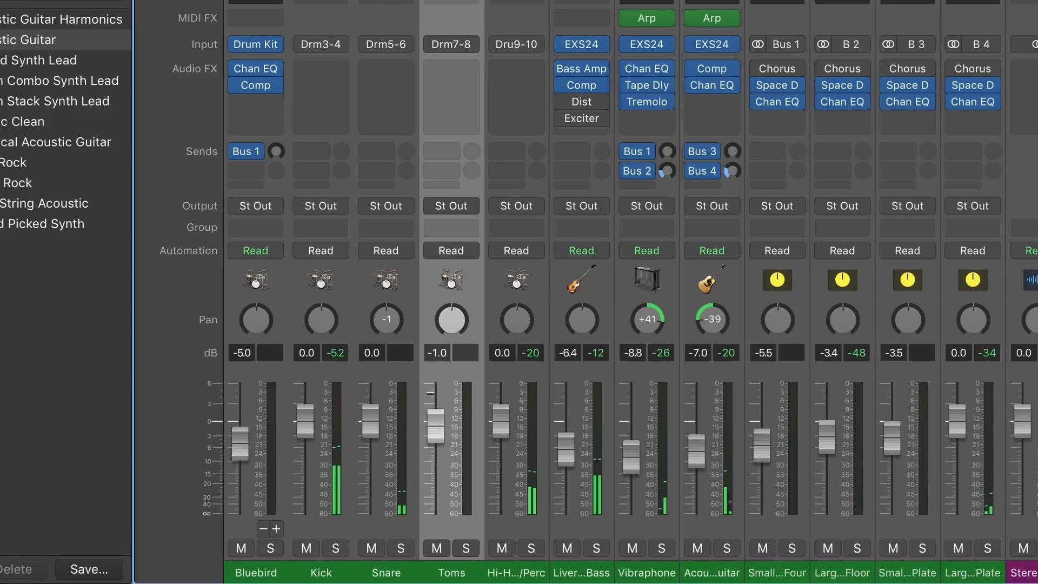
Step: Audition the Hi-Hat/Perc channel soloed, set its fader to -2.2 dB and unsolo it
left_click_drag(500, 424, 501, 390)
left_click(530, 549)
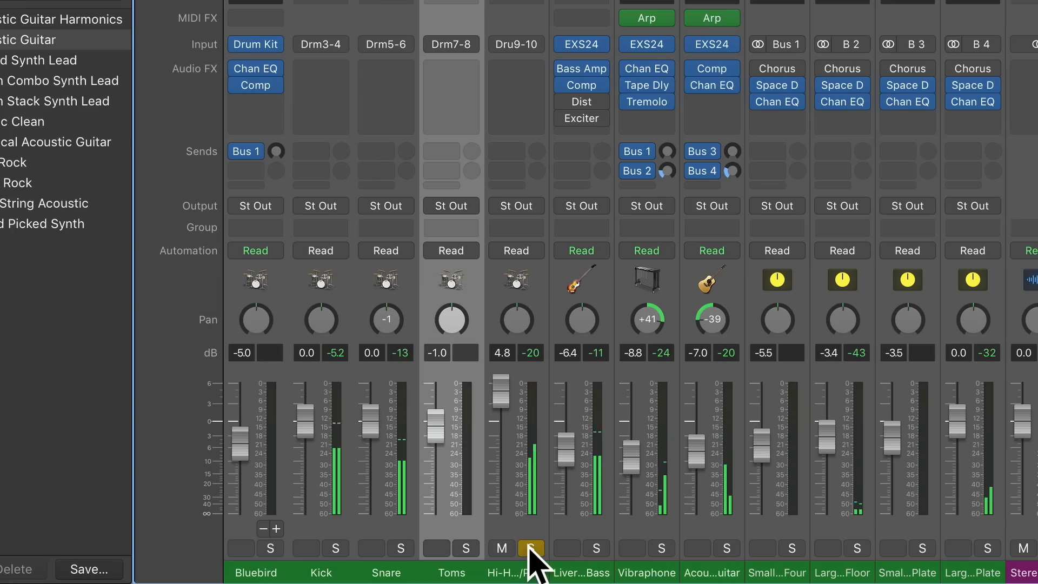
left_click_drag(503, 391, 513, 481)
left_click(530, 548)
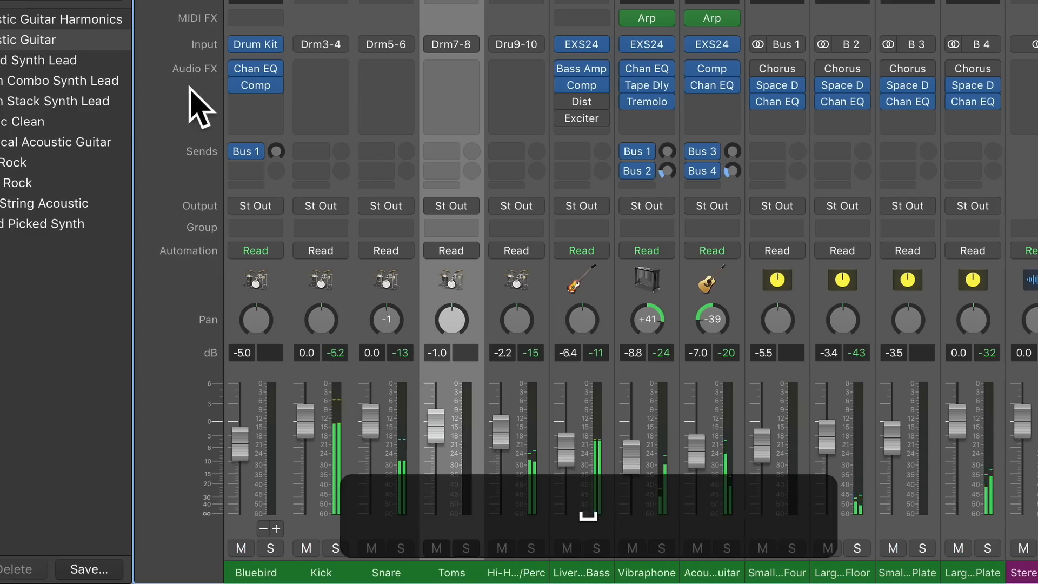
Step: Browse the Audio FX plug-in categories for the Kick channel, including Amps and Pedals, Delay, Dynamics and Modulation
mouse_move(274, 48)
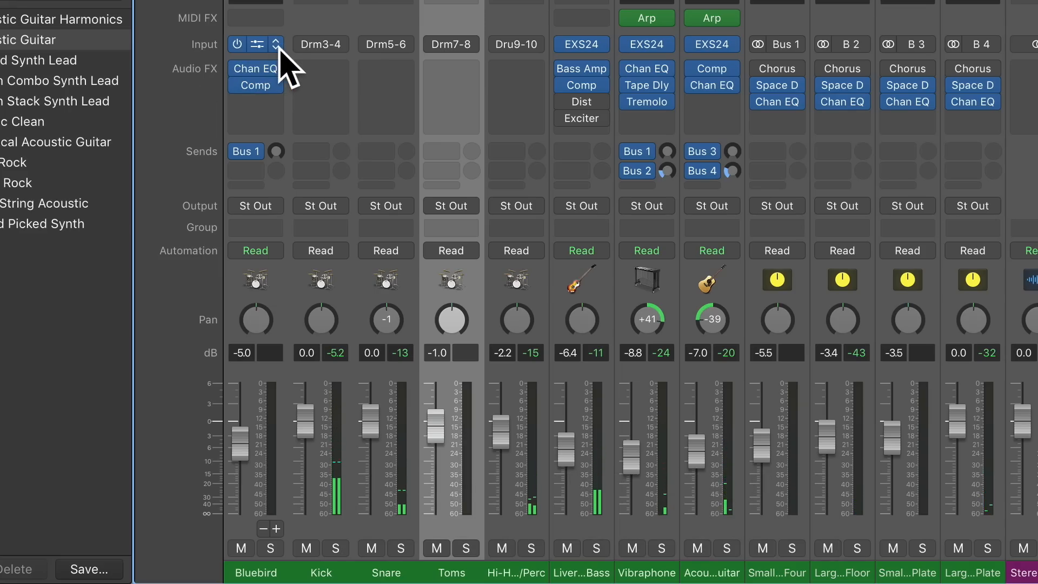
mouse_move(261, 48)
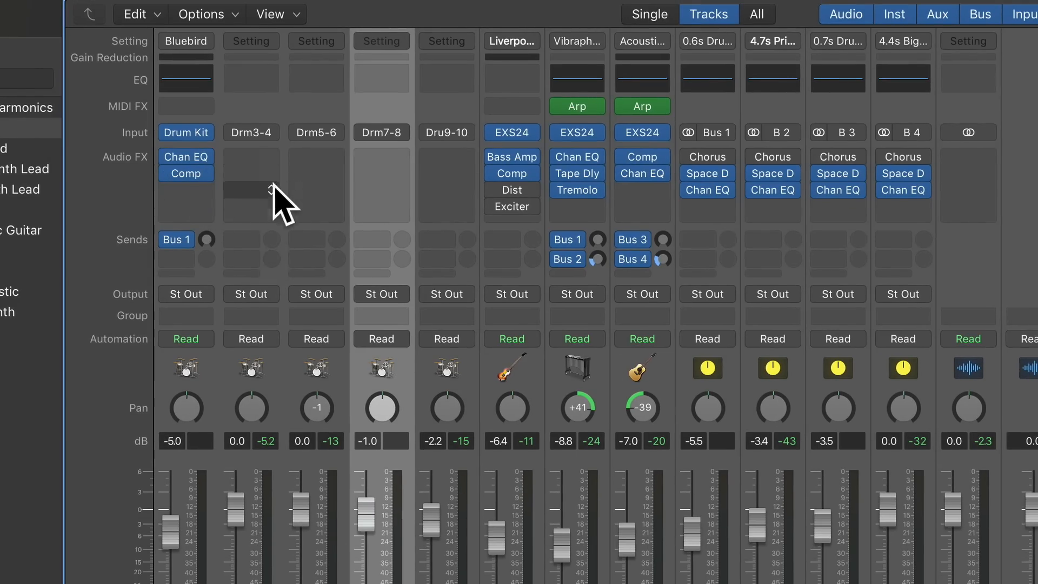
left_click(271, 156)
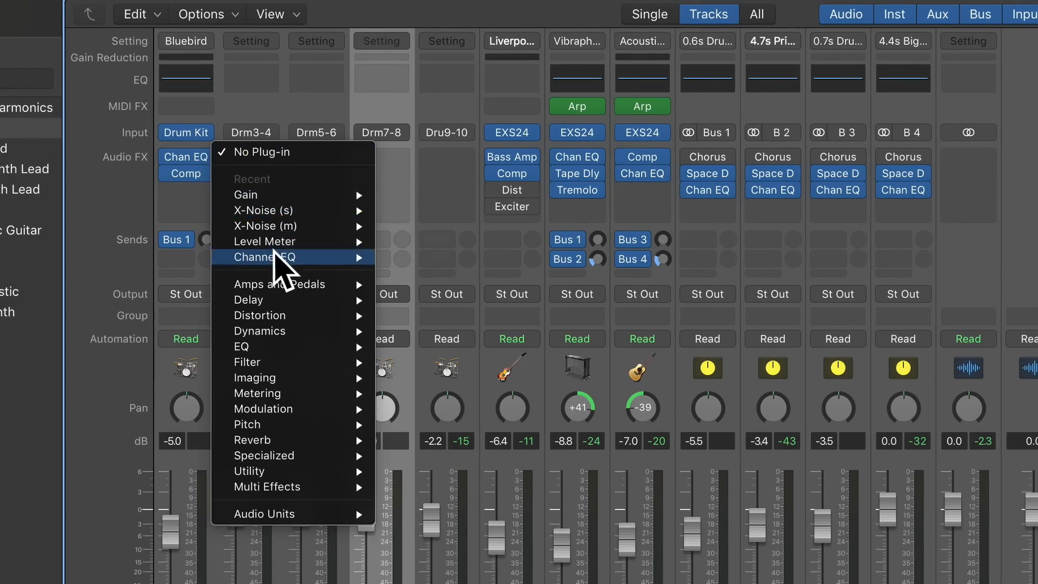
mouse_move(301, 376)
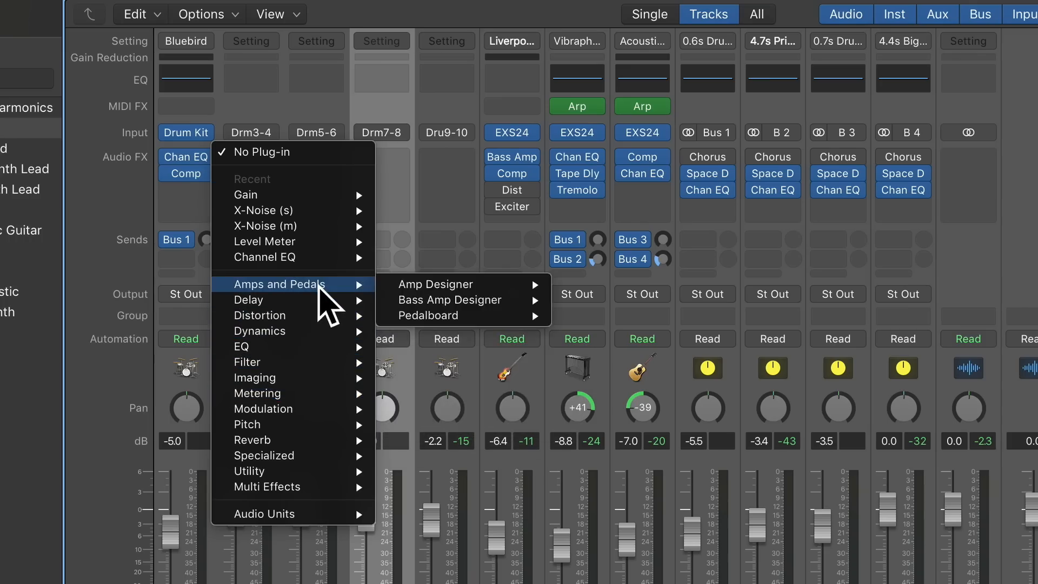
mouse_move(310, 285)
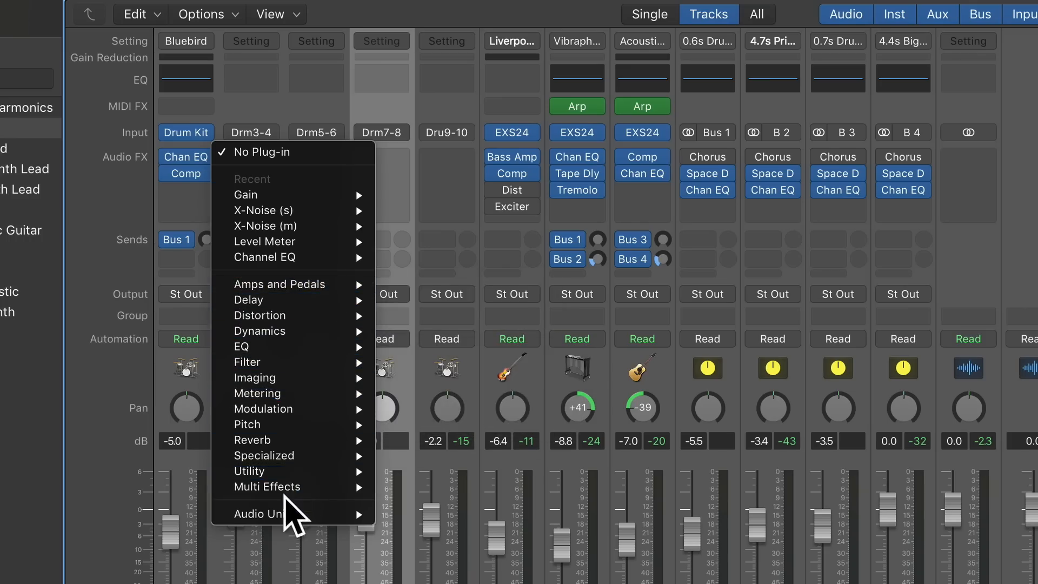
mouse_move(267, 478)
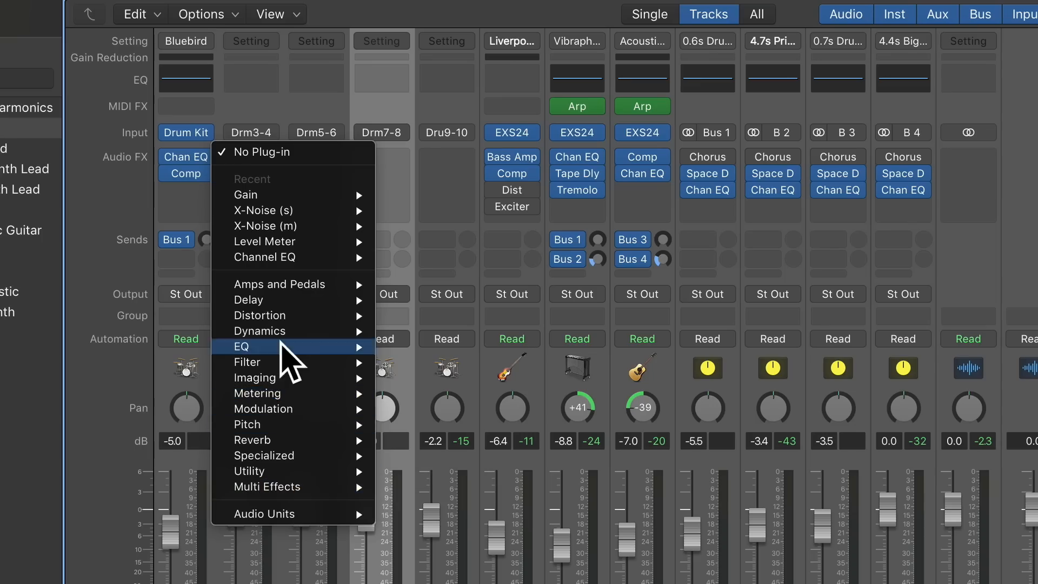
mouse_move(280, 276)
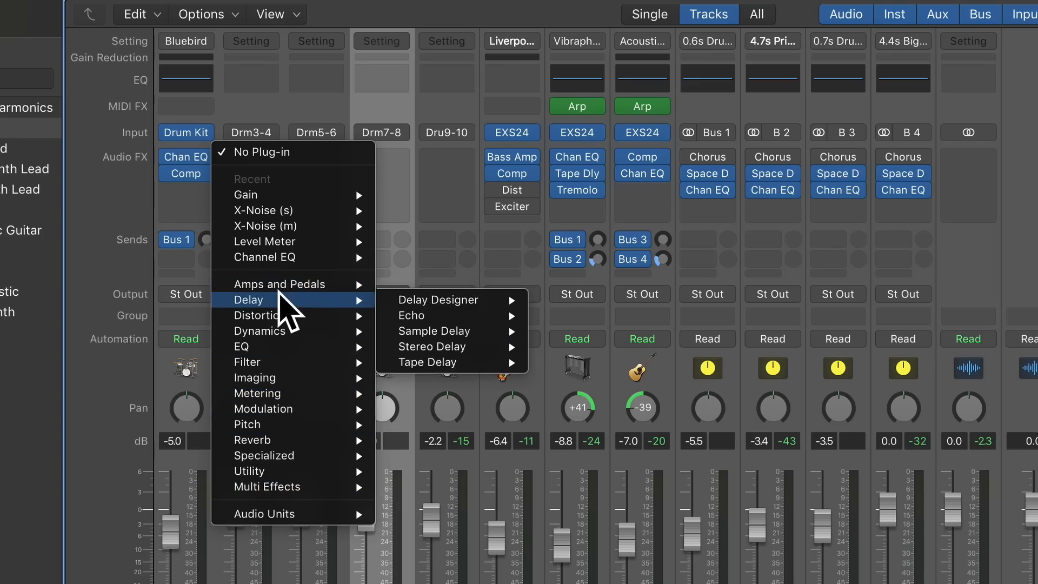
mouse_move(296, 333)
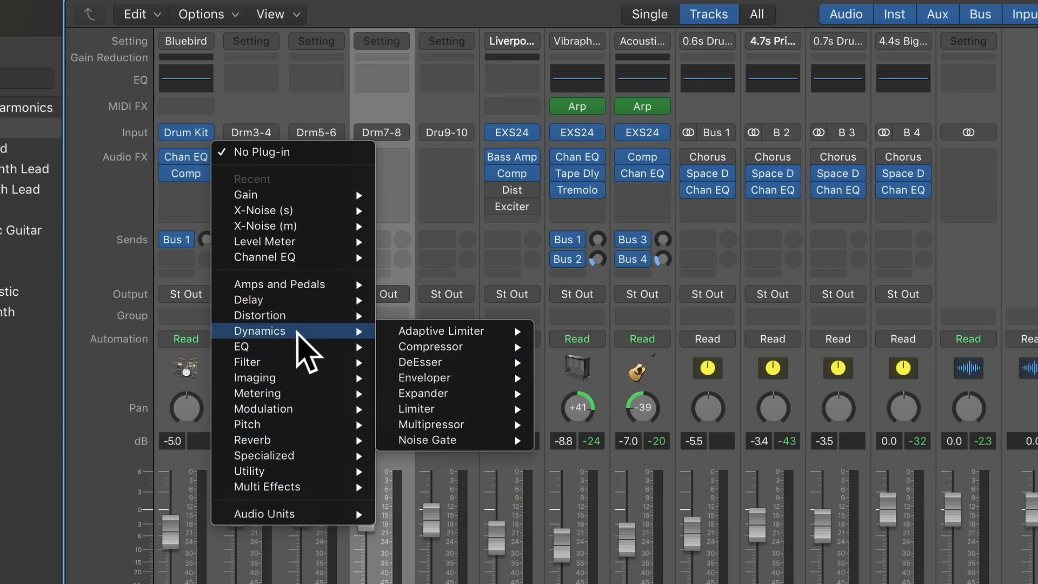
mouse_move(475, 347)
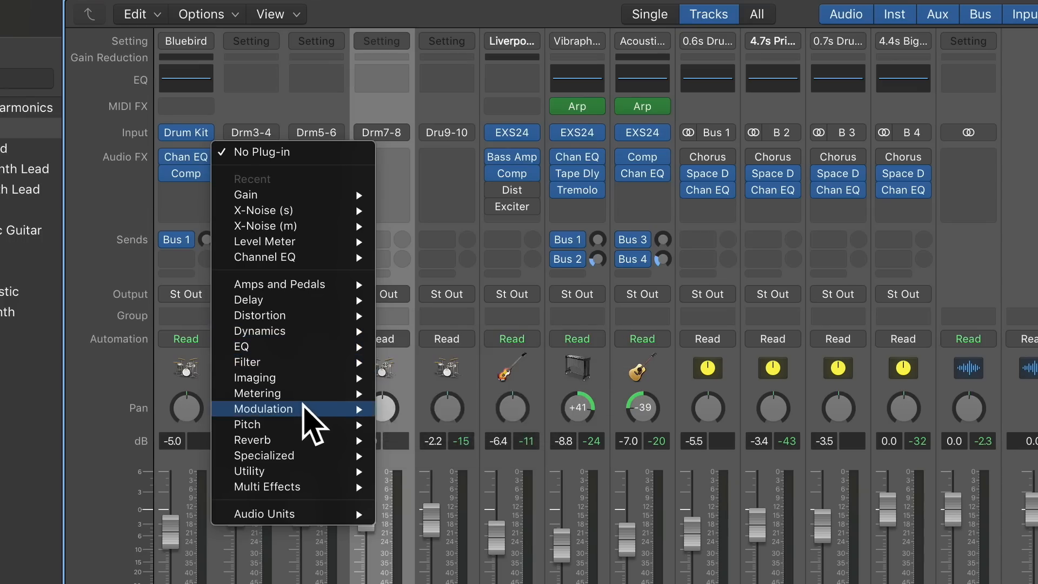
mouse_move(298, 427)
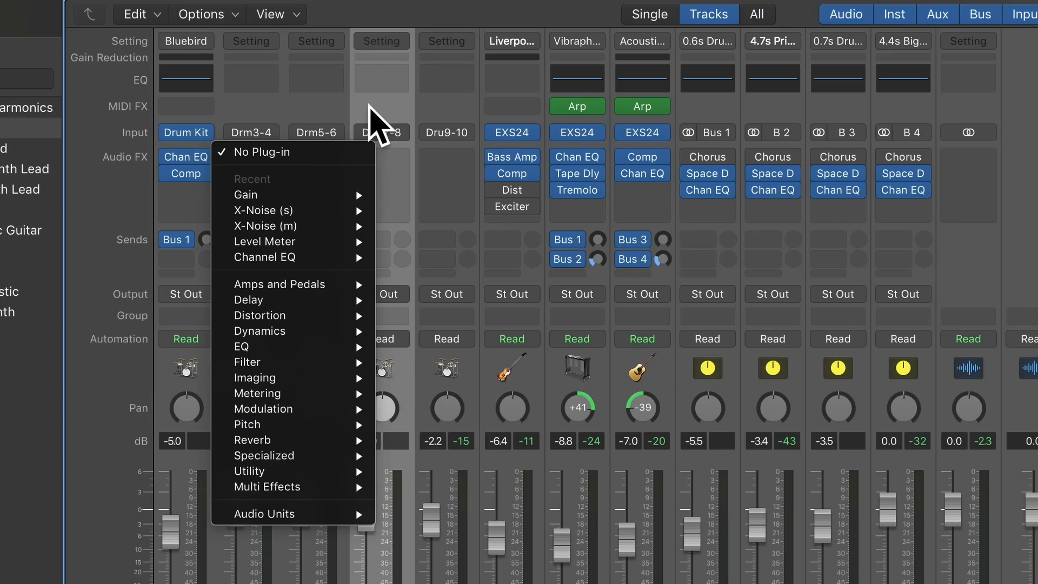
left_click(378, 123)
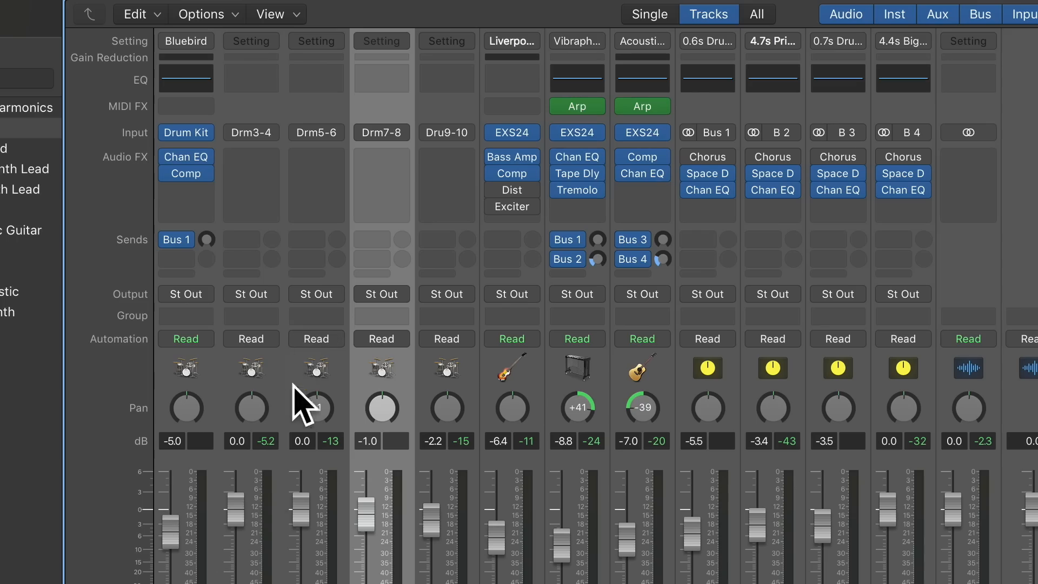
Step: Insert a Pitch Shifter on the Kick channel and set it to 12 semitones with a 100% mix
left_click(262, 475)
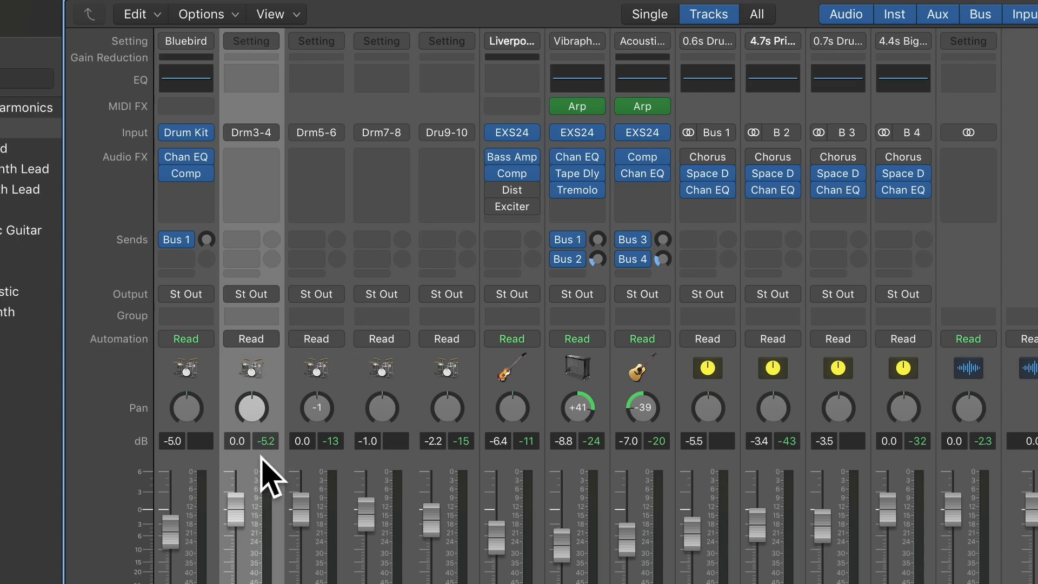
left_click(263, 154)
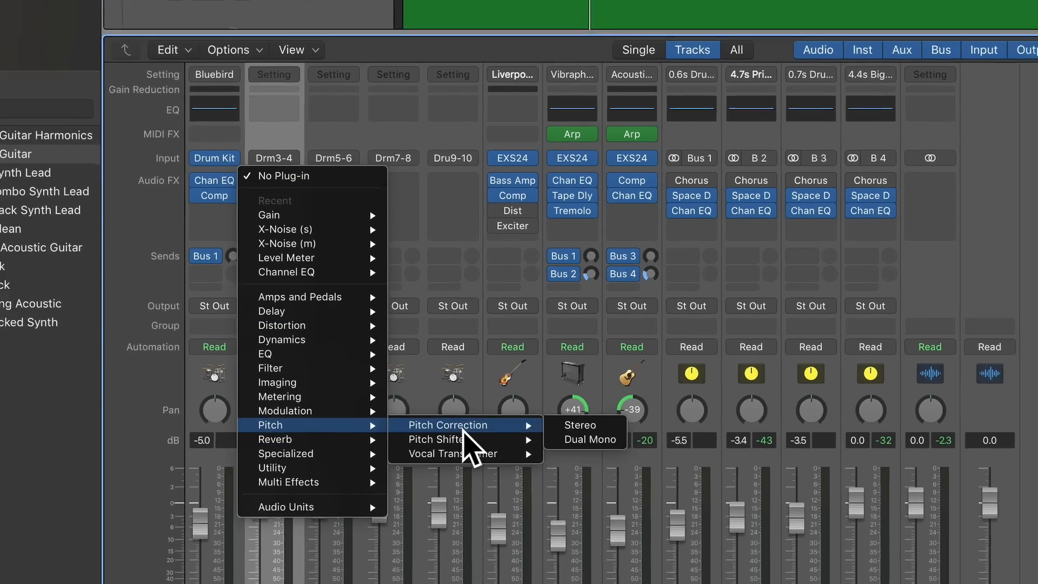
mouse_move(432, 439)
left_click(588, 439)
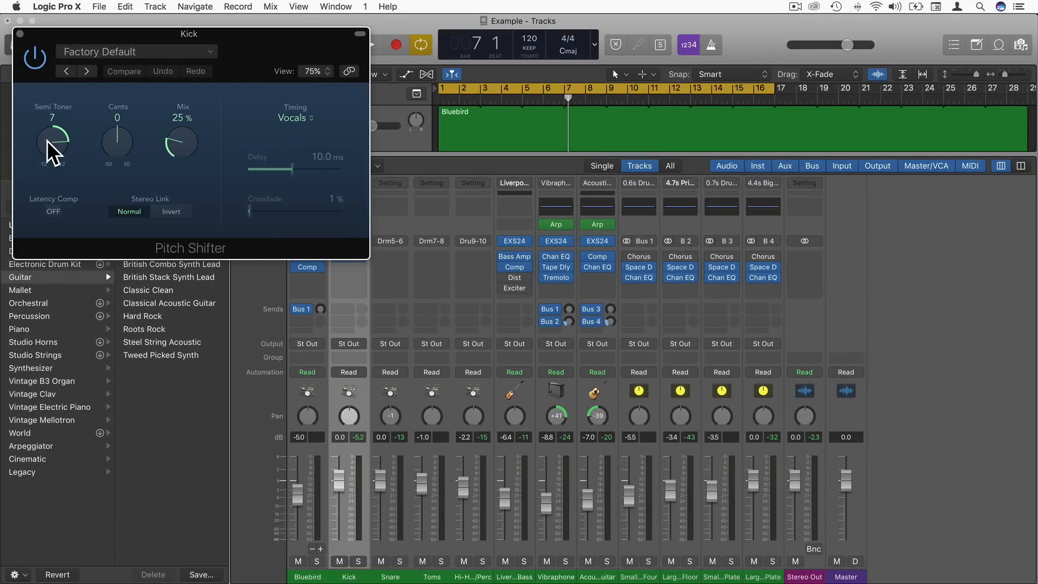
left_click_drag(51, 151, 50, 132)
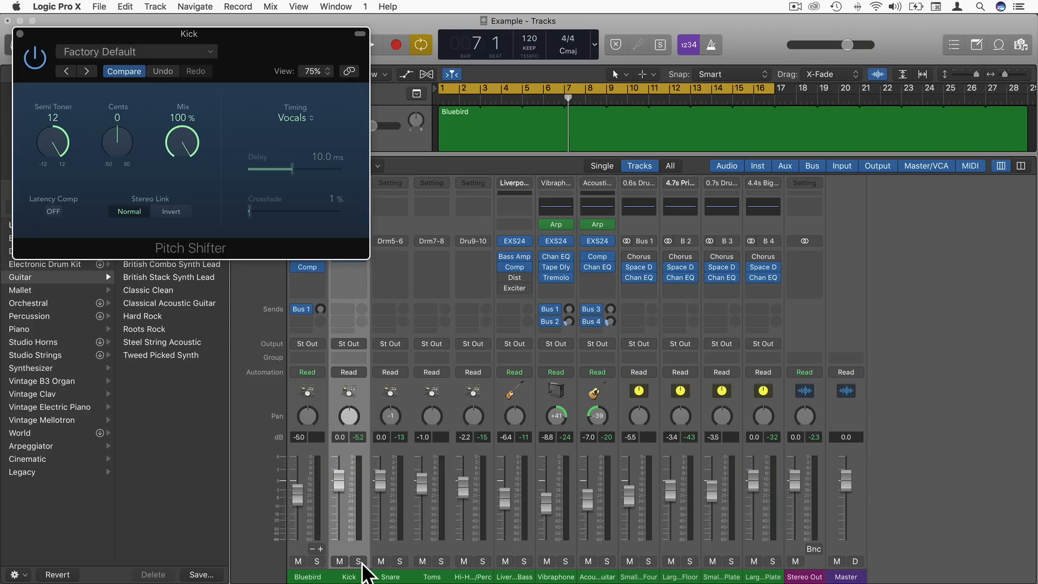
Step: Audition the pitch-shifted Kick soloed and in the full mix, bypass the Pitch Shifter and stop playback
left_click(358, 561)
key("space")
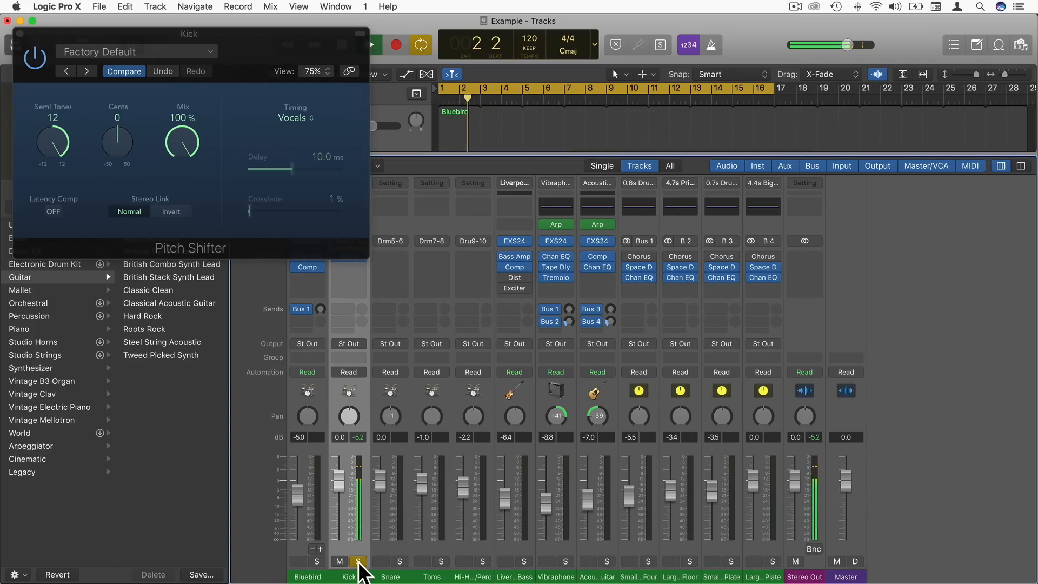
left_click(357, 561)
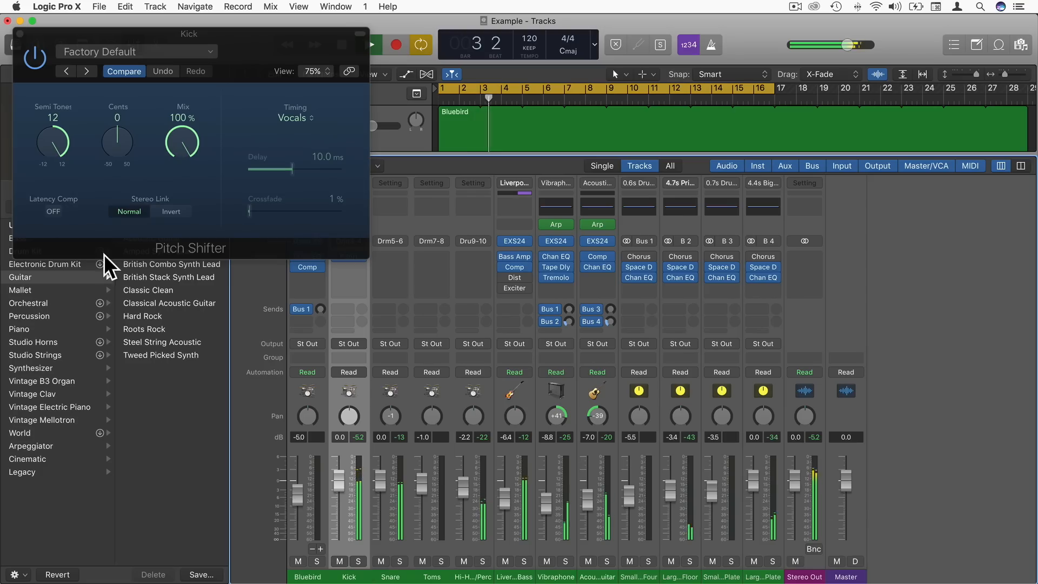
left_click(39, 57)
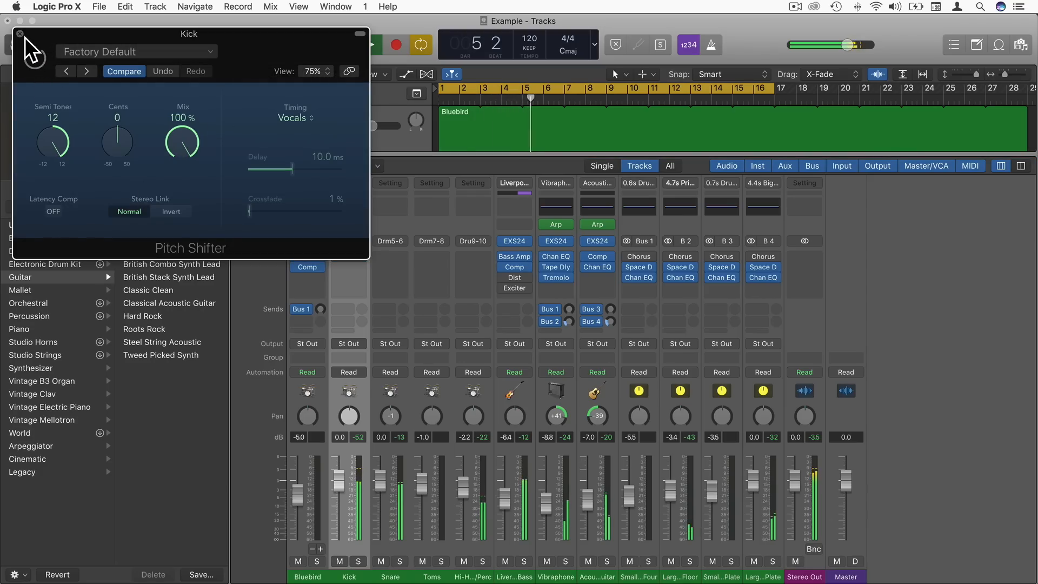
key("space")
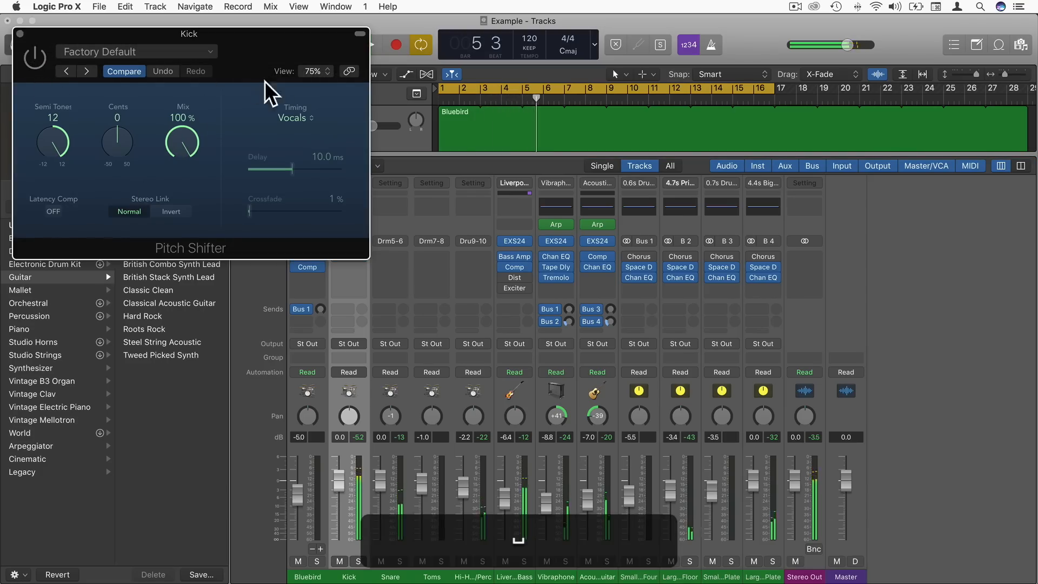
Step: Set the Pitch Shifter's timing to Drums and turn the effect back on
left_click(300, 119)
left_click(299, 97)
left_click(36, 56)
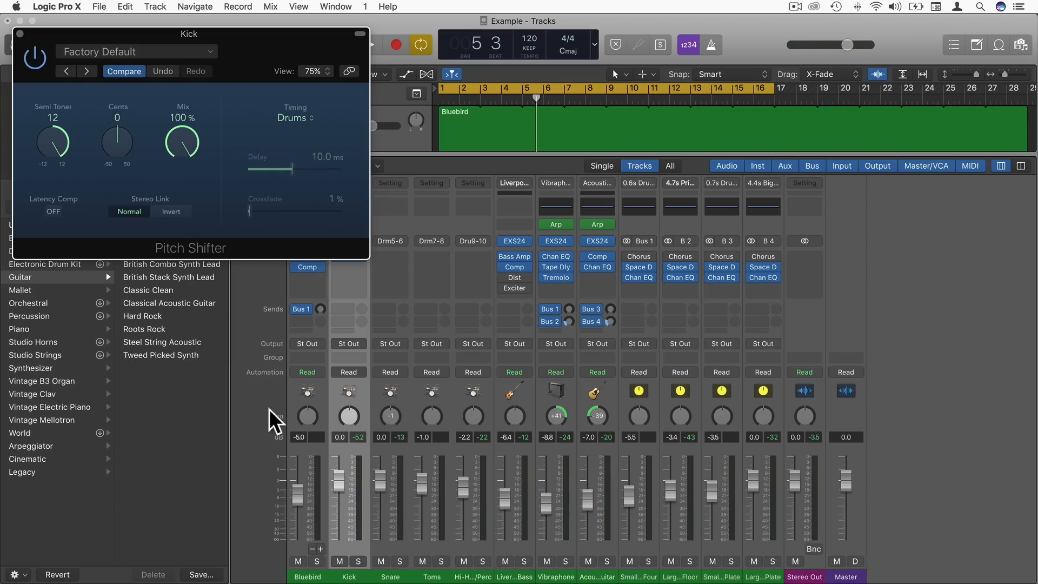
Step: Play the mix with the pitch-shifted Kick soloed, stop and unsolo it, and close the Pitch Shifter window
key("space")
left_click(357, 561)
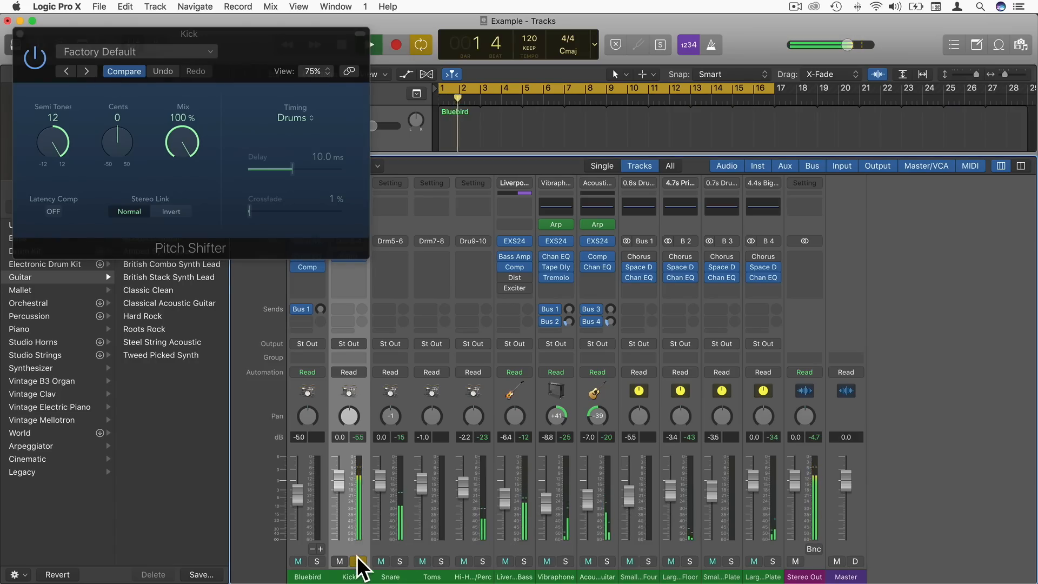
key("space")
left_click(358, 560)
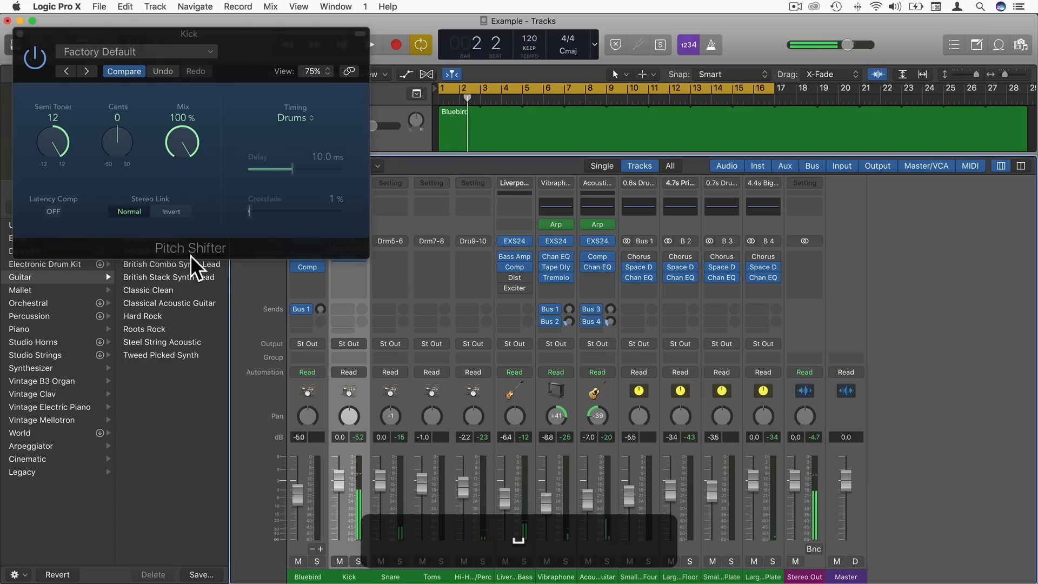
left_click(20, 33)
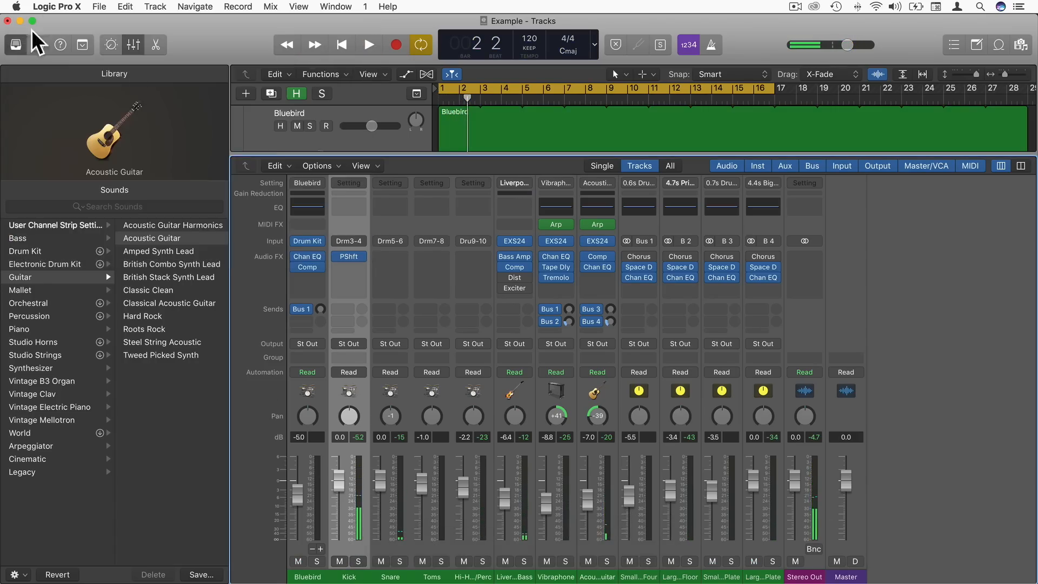
Step: Replace the Pitch Shifter on the Kick channel with a stereo Channel EQ
left_click(363, 257)
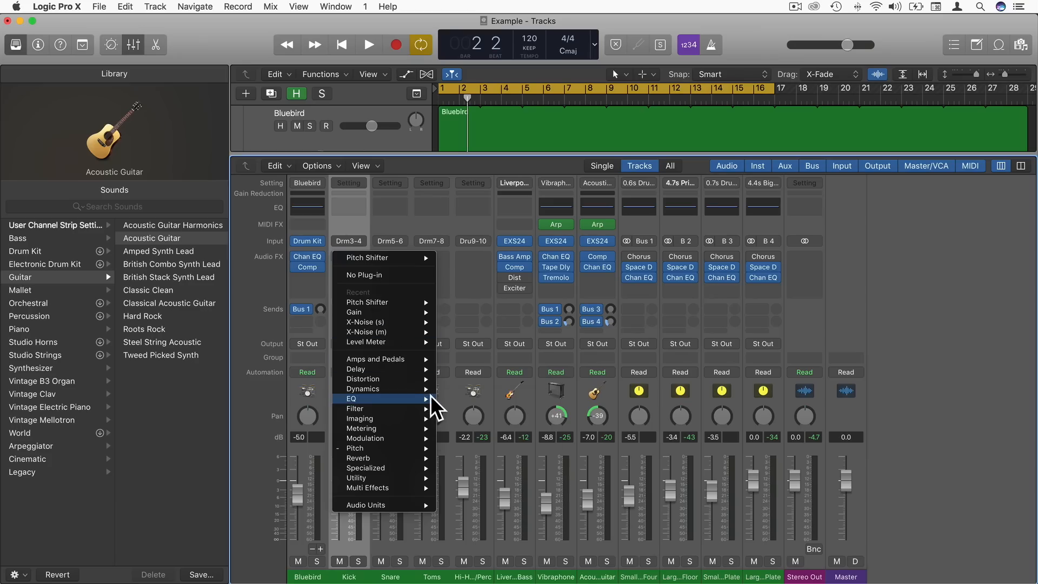
mouse_move(430, 398)
mouse_move(484, 399)
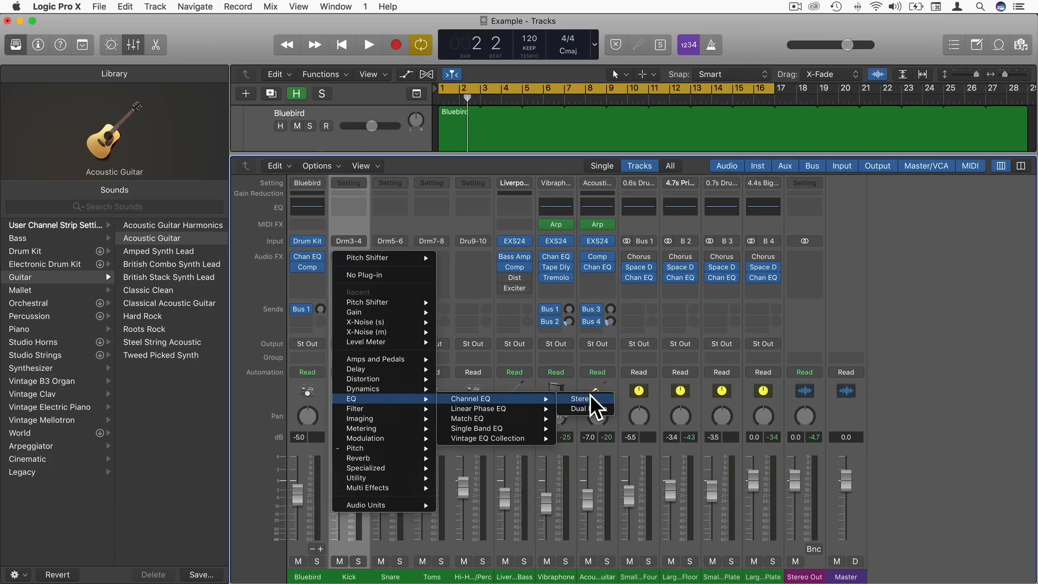
left_click(591, 399)
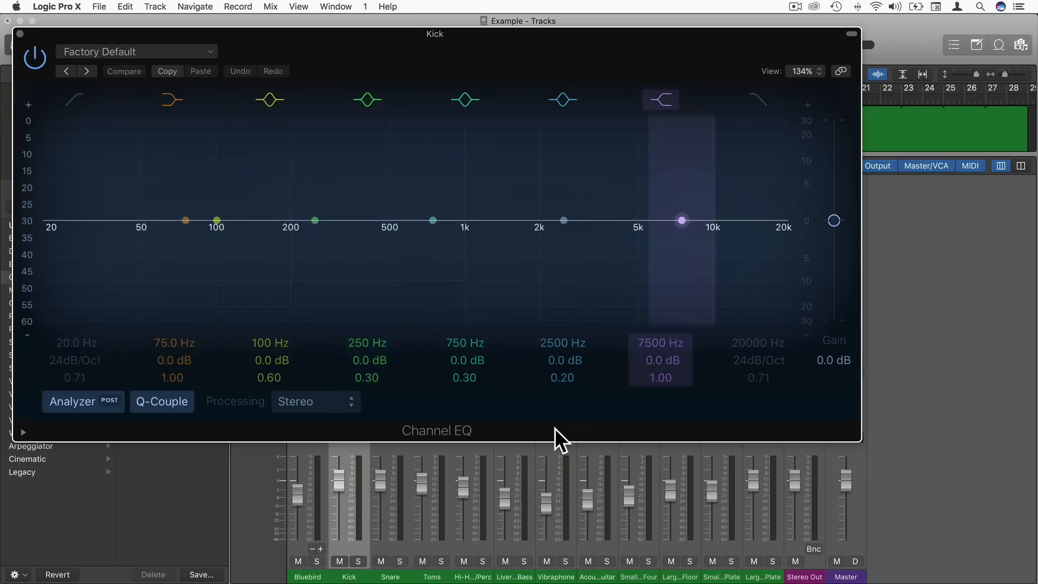
Step: Set the low shelf band of the Kick's Channel EQ to 65 Hz while playing the mix with the Analyzer on, and stop playback
key("space")
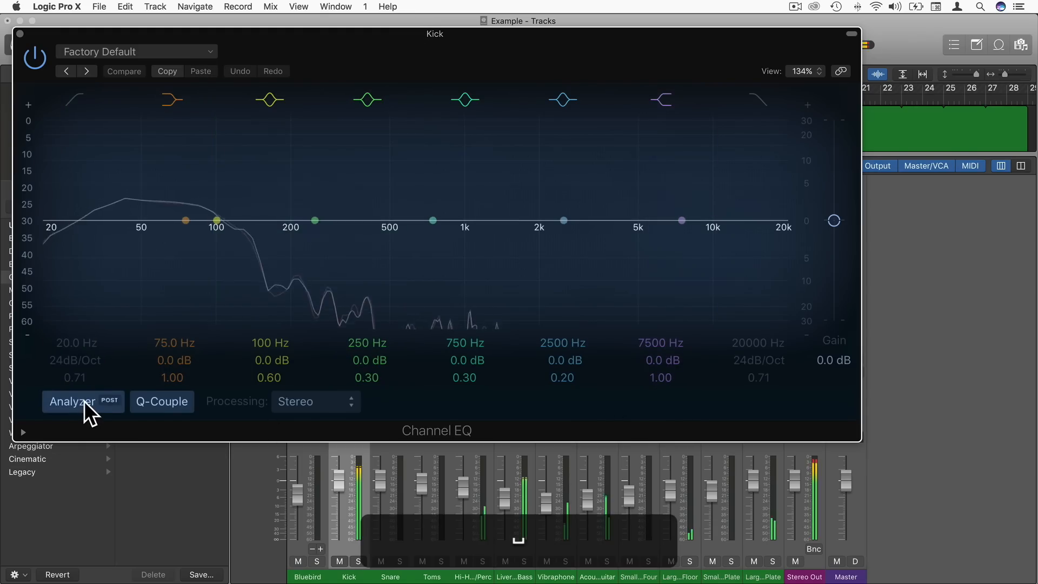
left_click(74, 400)
left_click(73, 400)
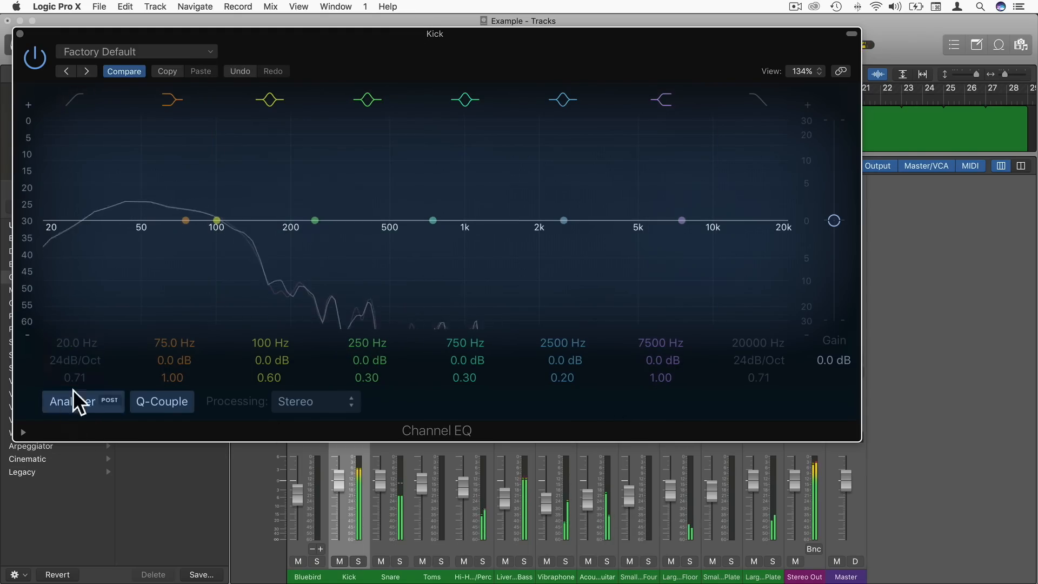
mouse_move(195, 241)
left_mouse_down()
mouse_move(204, 202)
mouse_move(245, 307)
mouse_move(306, 326)
mouse_move(355, 373)
mouse_move(311, 303)
mouse_move(229, 247)
mouse_move(177, 232)
left_mouse_up()
key("space")
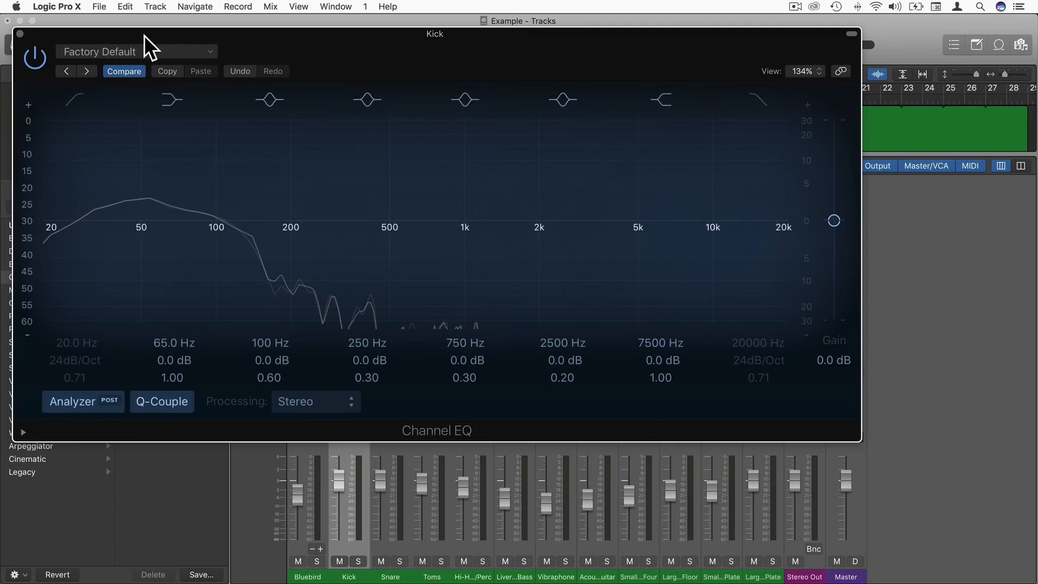
Step: Set the Kick EQ's 750 Hz band to 620 Hz and -0.5 dB, then close, reopen and close the EQ window
key("space")
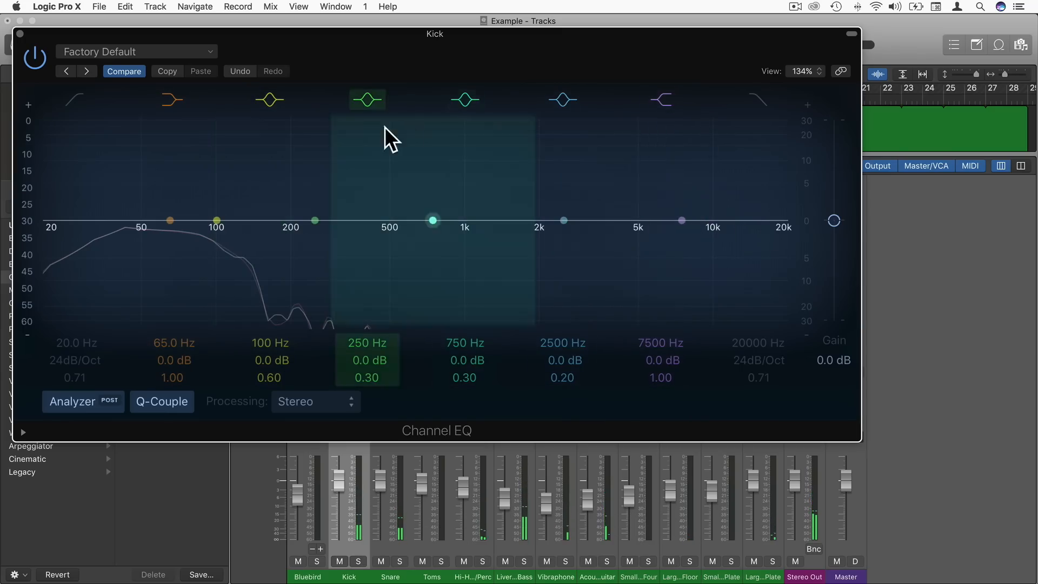
left_click_drag(446, 218, 352, 220)
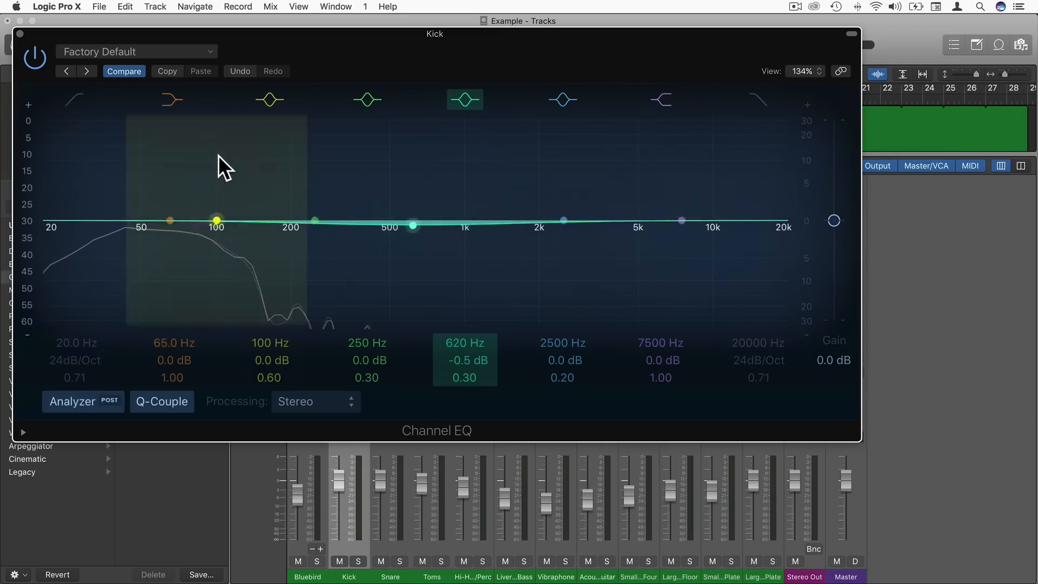
left_click(20, 34)
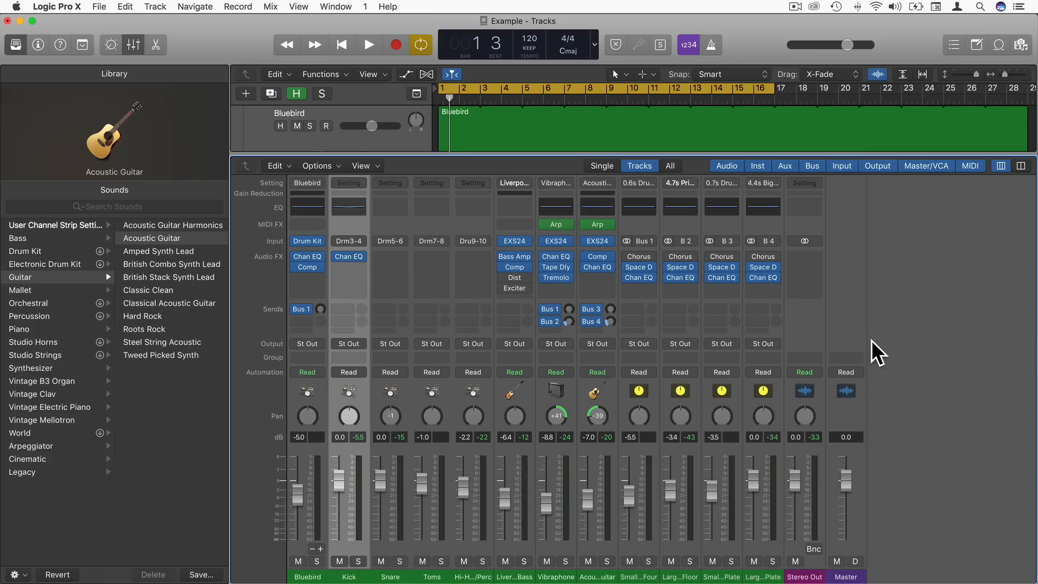
left_click(349, 204)
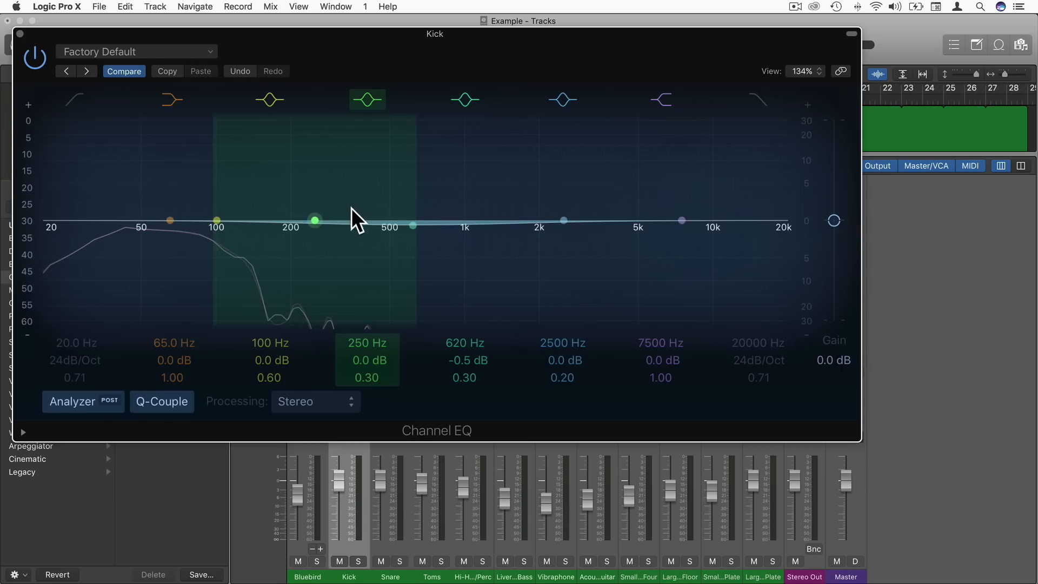
left_click(19, 34)
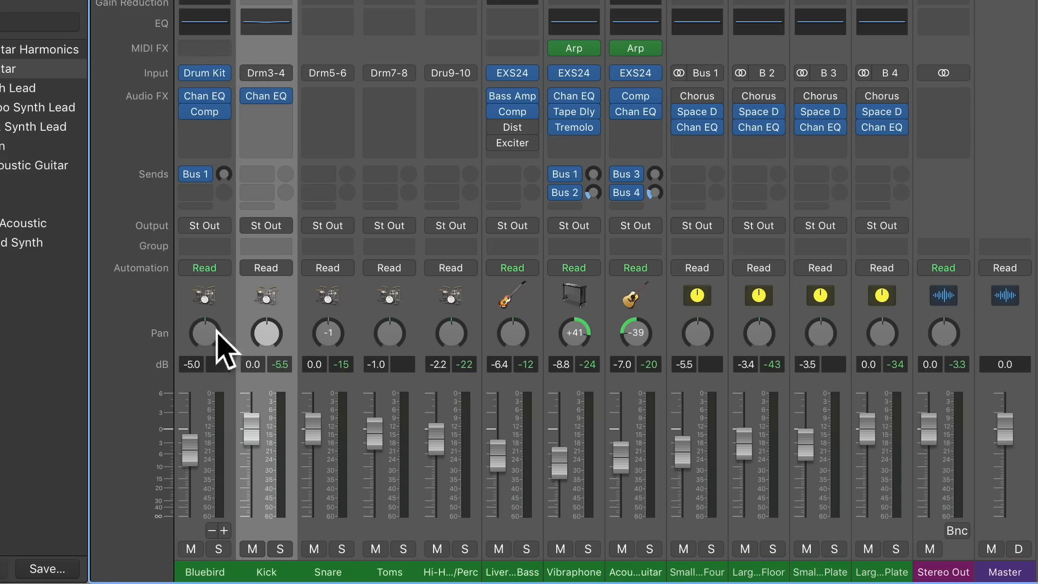
Step: Examine the MIDI effect choices on Bluebird and Liverpool Bass, and the input and send options on the Hi-Hat/Perc channel
left_click(222, 49)
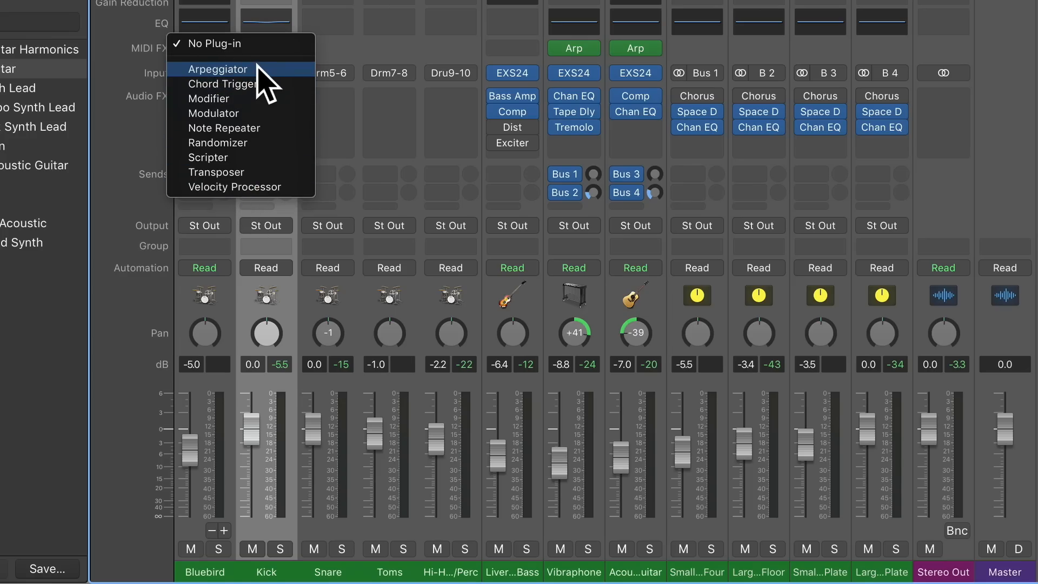
left_click(346, 56)
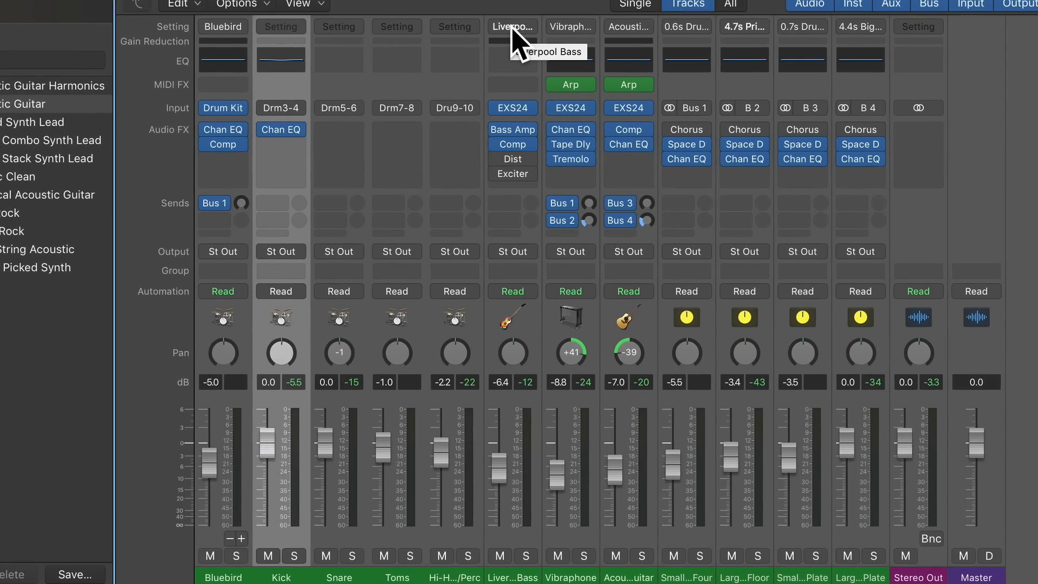
left_click(530, 85)
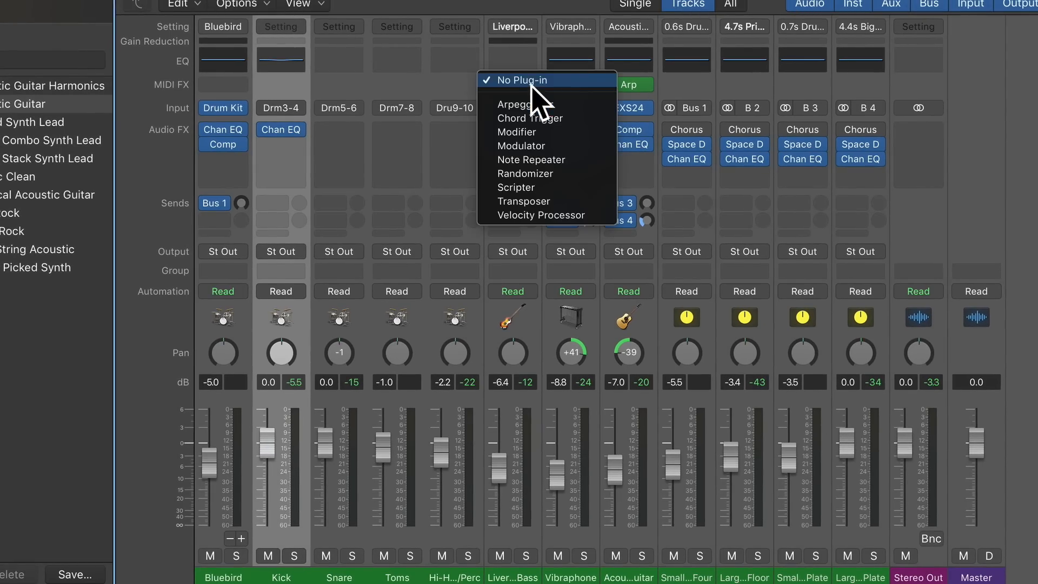
left_click(436, 62)
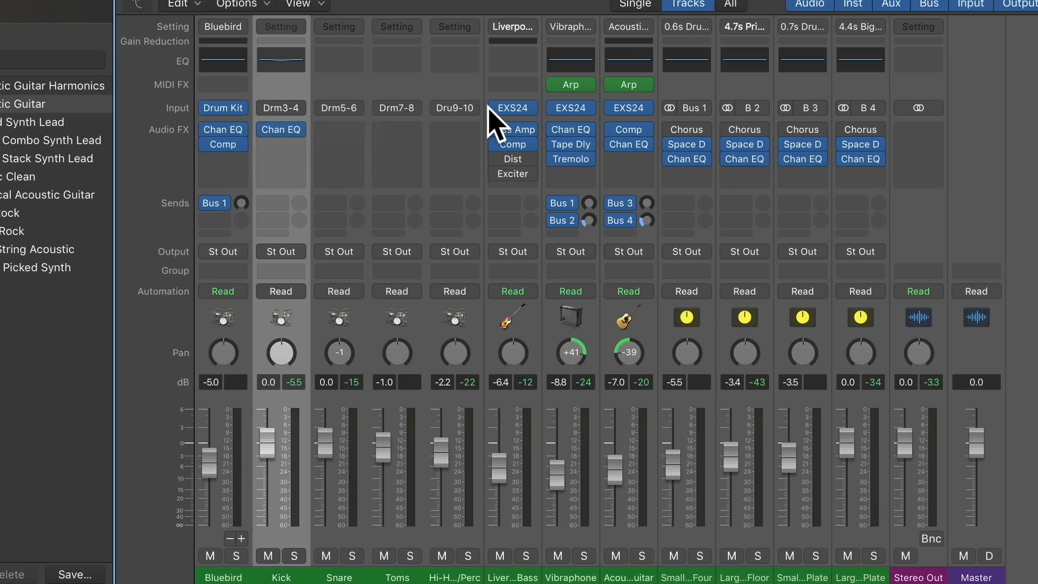
left_click(469, 107)
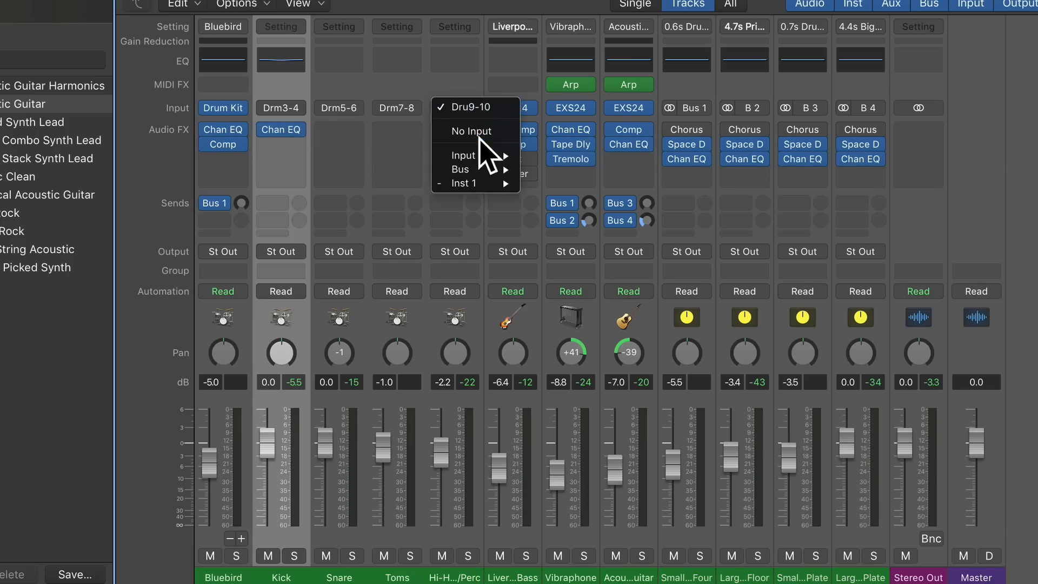
left_click(452, 79)
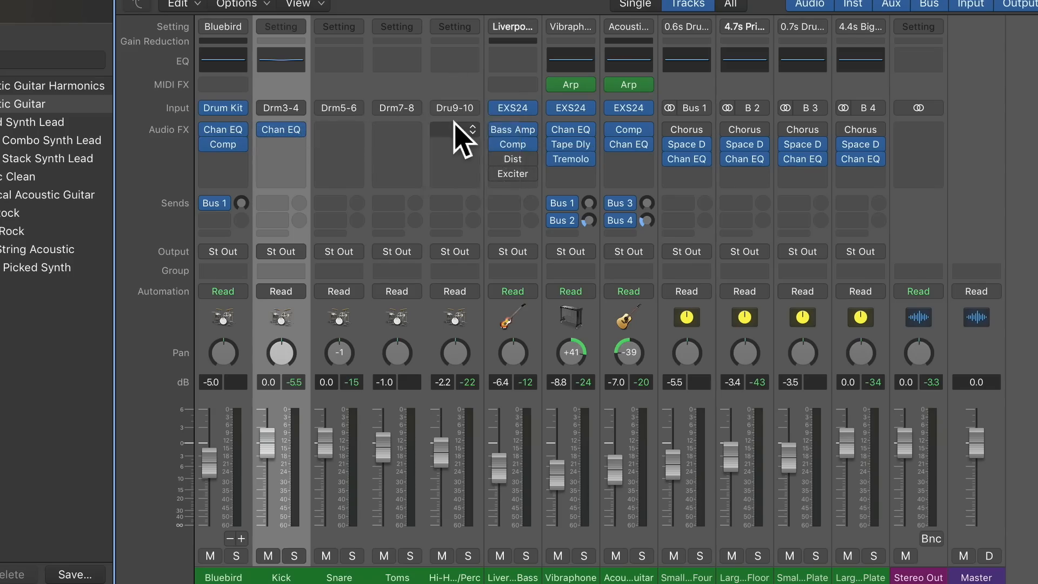
left_click(454, 204)
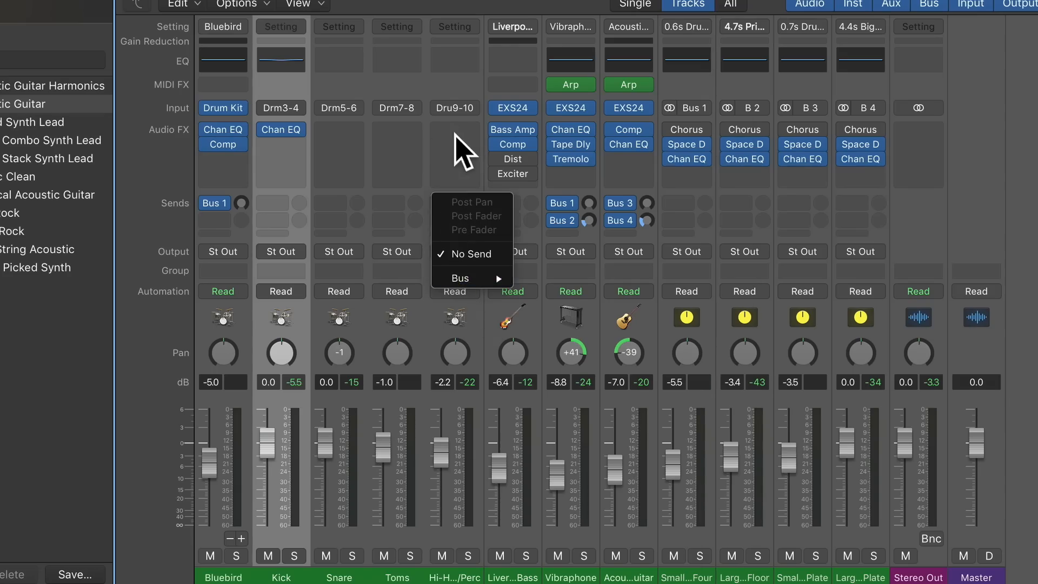
left_click(465, 173)
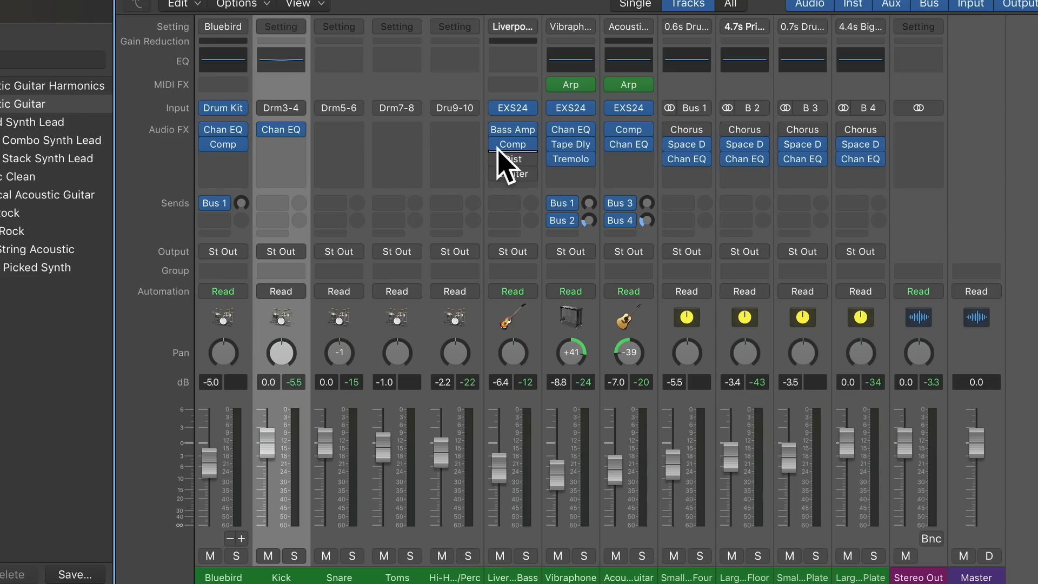
Step: Add a send to Bus 1, the Small Room/0.6s Drum Booth Four reverb, on the Snare channel and raise its level
left_click(339, 204)
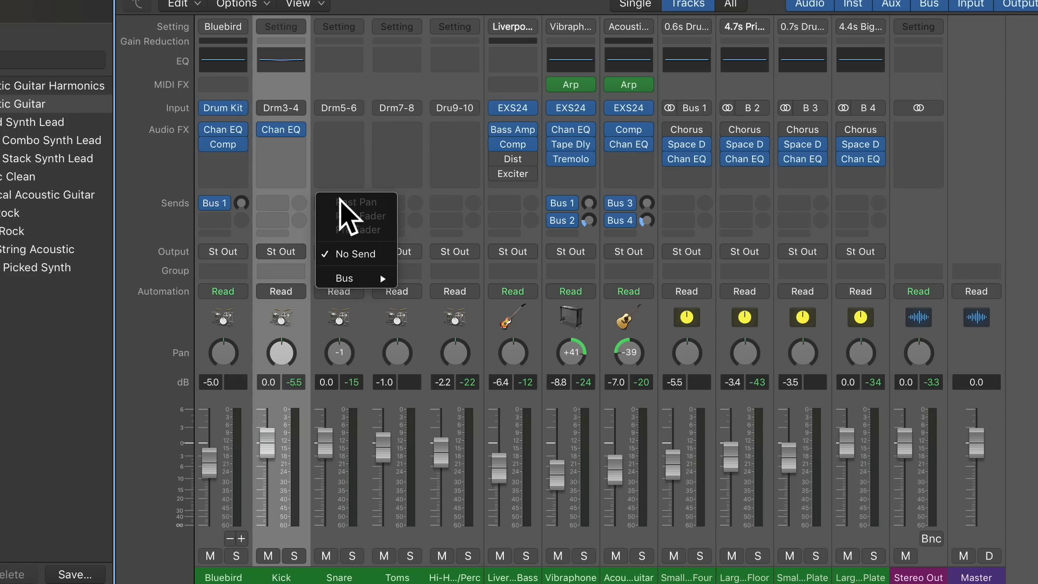
mouse_move(359, 292)
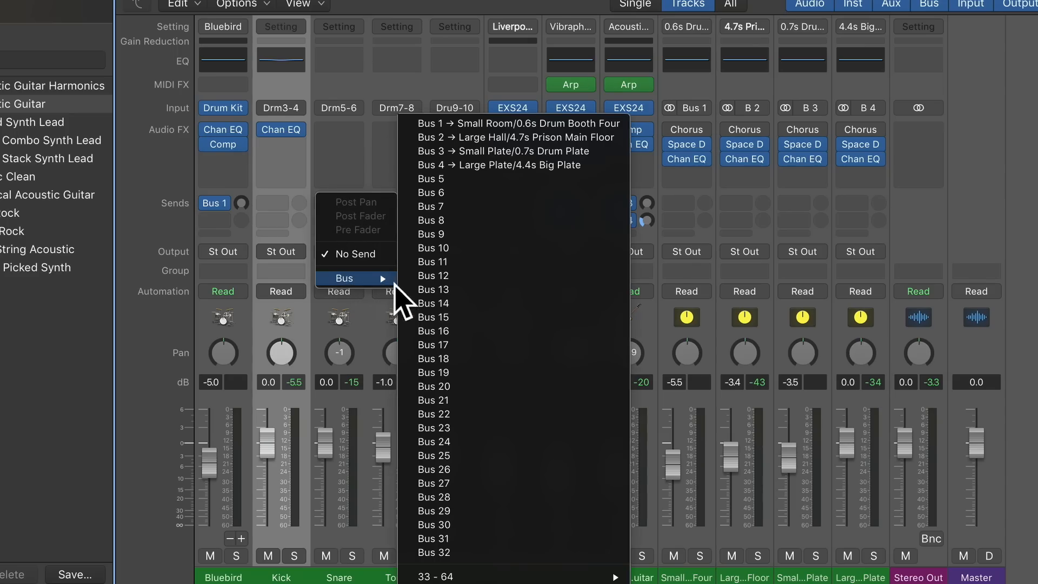
left_click(481, 124)
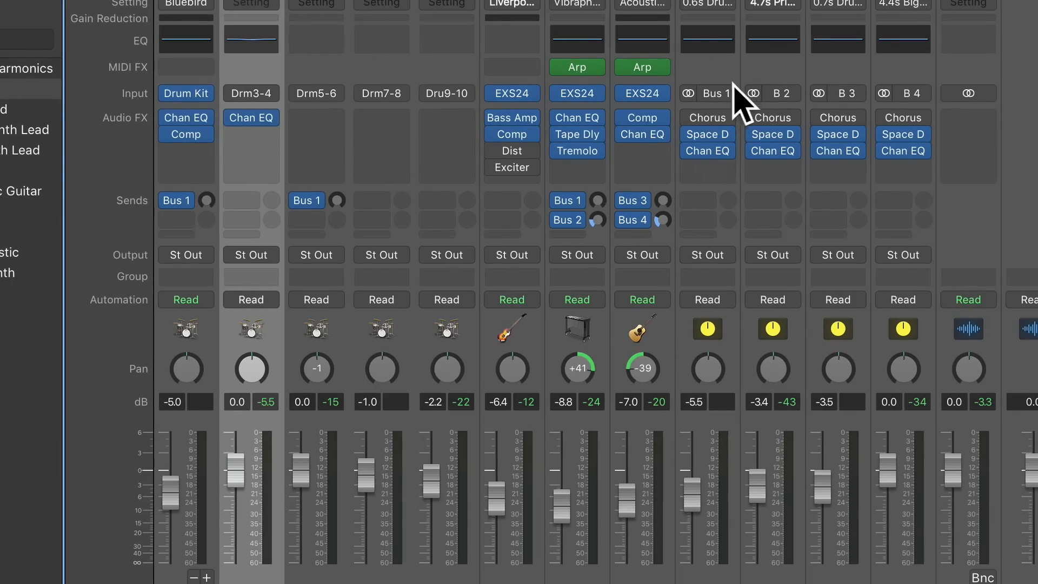
mouse_move(337, 201)
left_click_drag(337, 199, 336, 194)
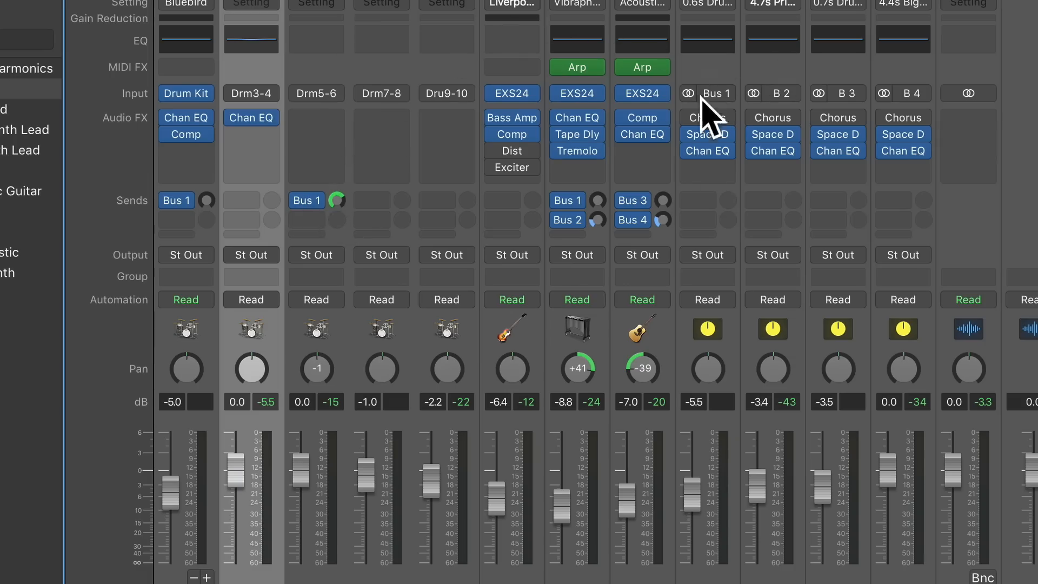
Step: Raise the Snare's Bus 1 send further while auditioning the Snare and Small Room aux soloed, and clear all solos
mouse_move(710, 135)
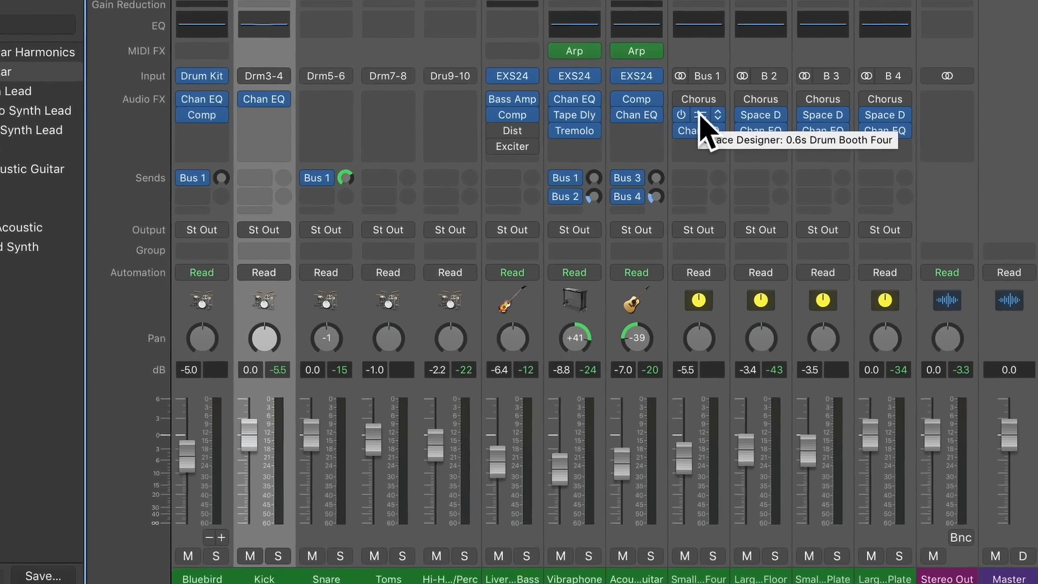
key("space")
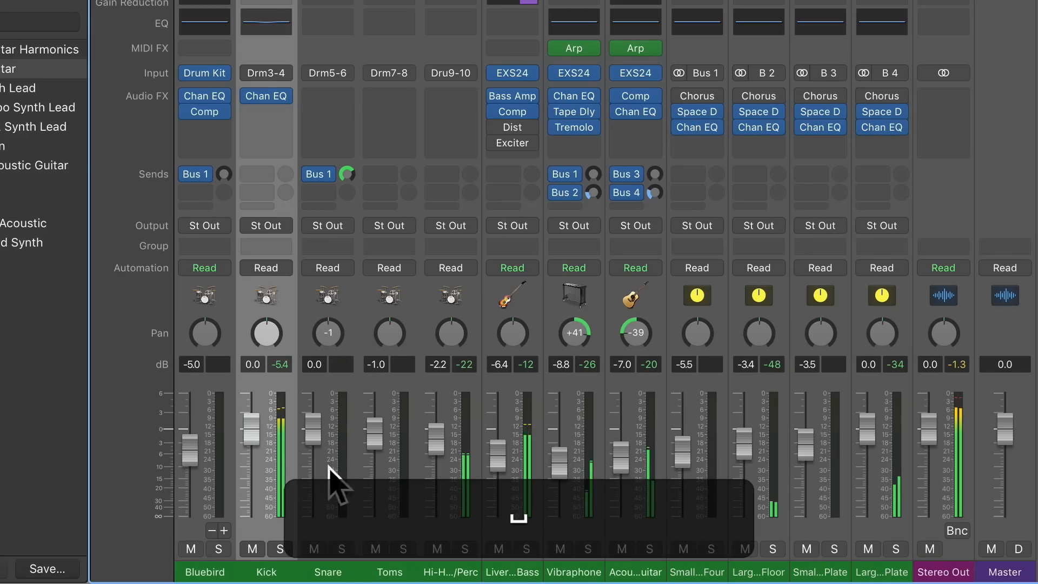
left_click(341, 549)
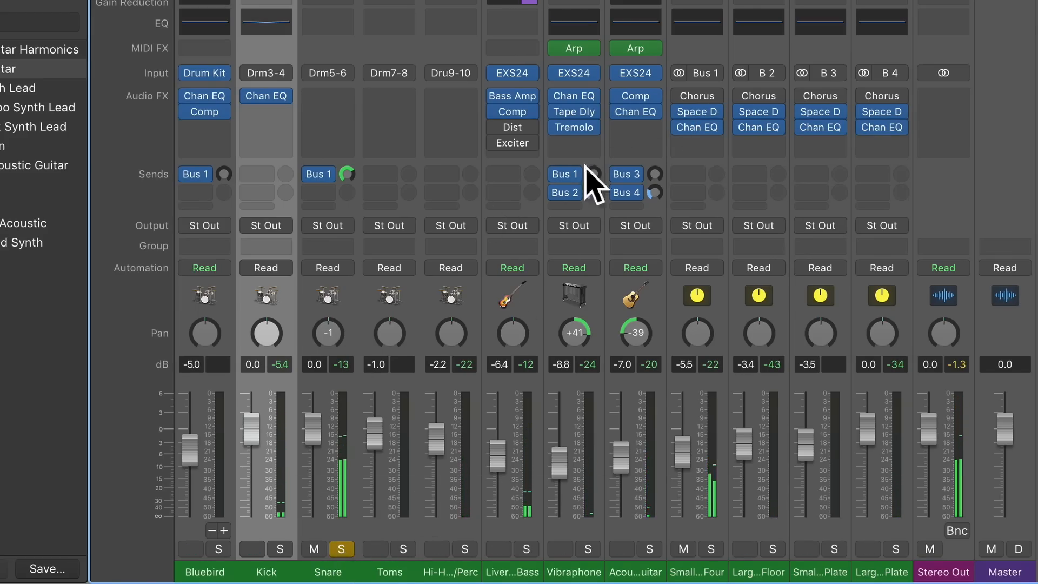
left_click(709, 549)
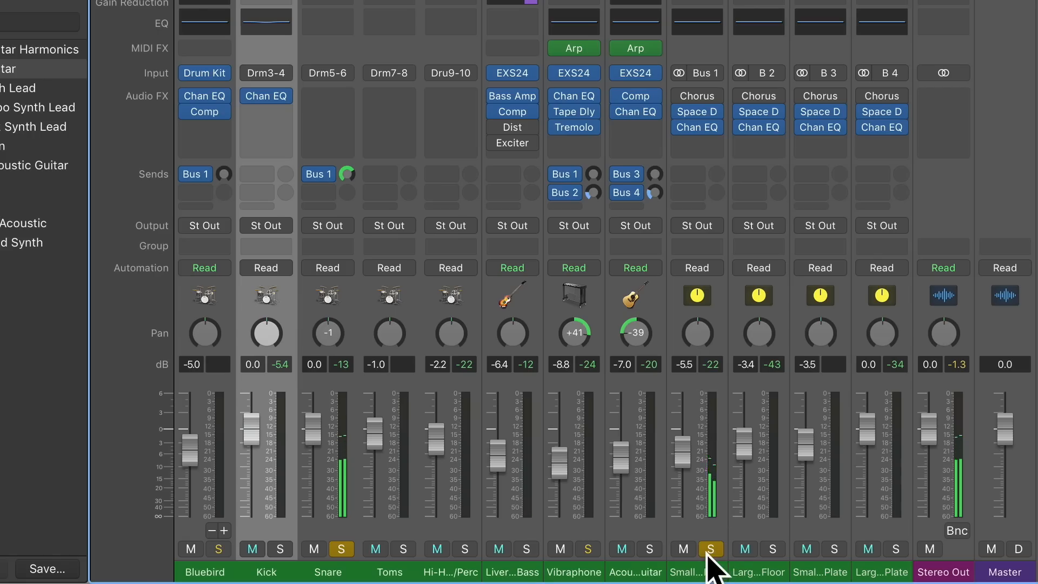
left_click(341, 549)
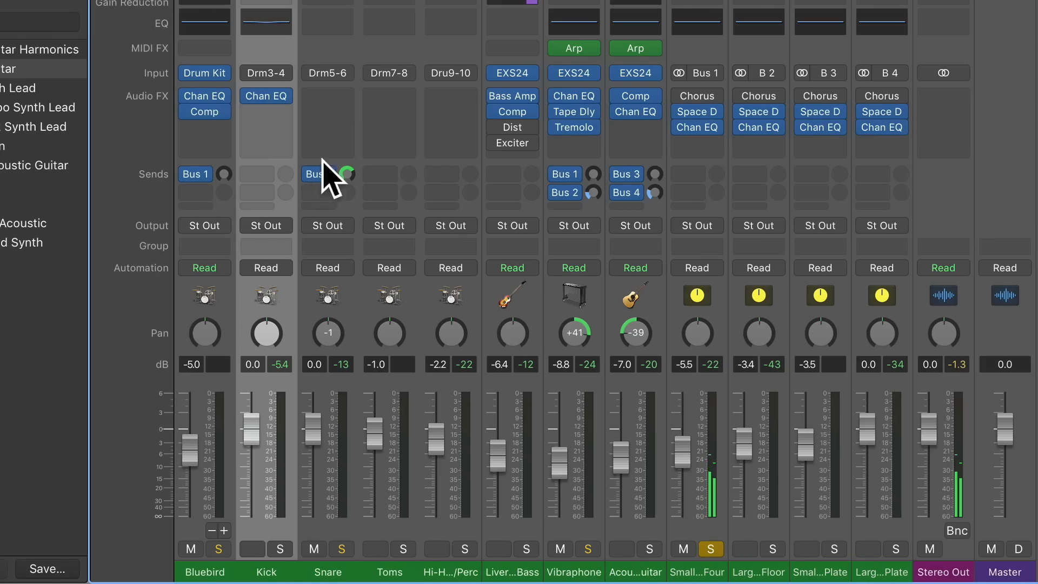
left_click_drag(347, 174, 346, 162)
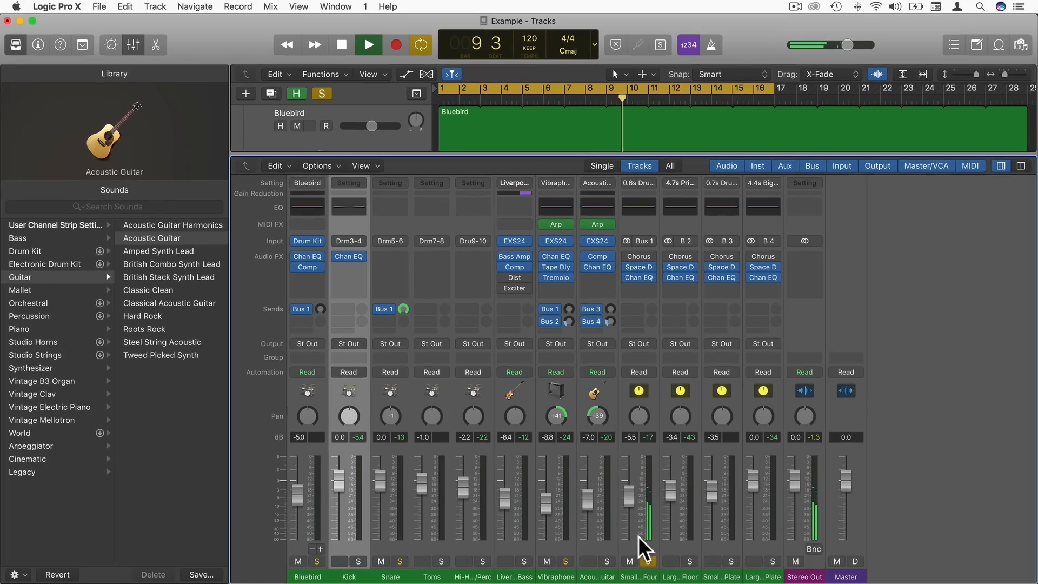
left_click(648, 561, "alt")
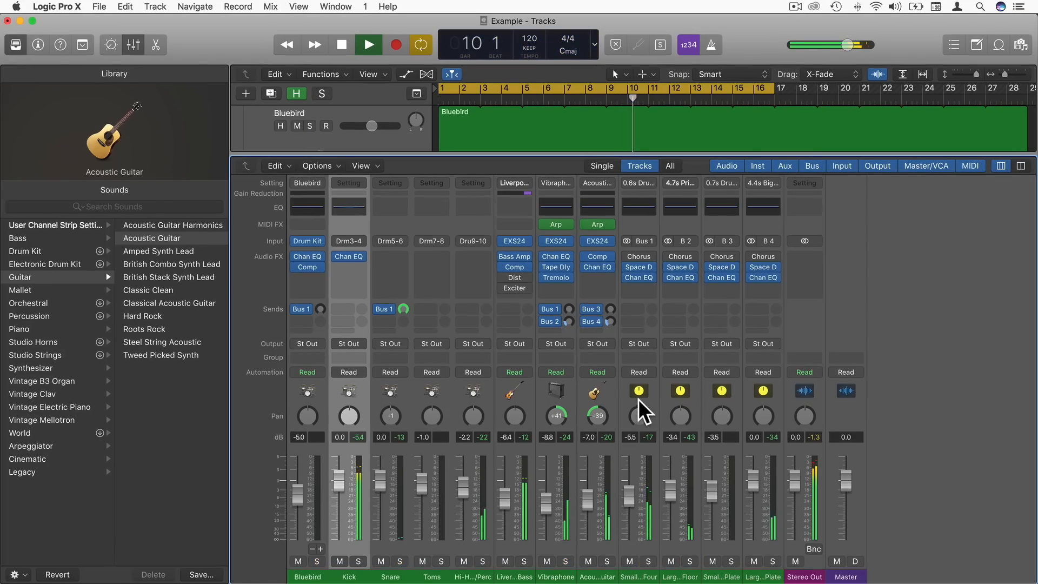
Step: View the Small Room aux's Space Designer settings, close the plug-in, and insert an Echo below the aux's Channel EQ
left_click(640, 269)
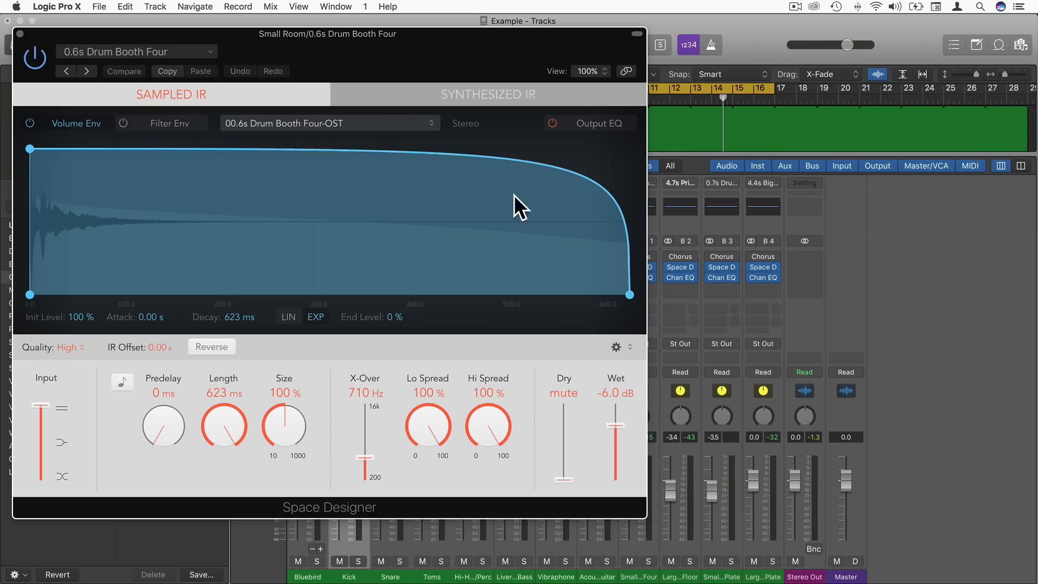
left_click(14, 35)
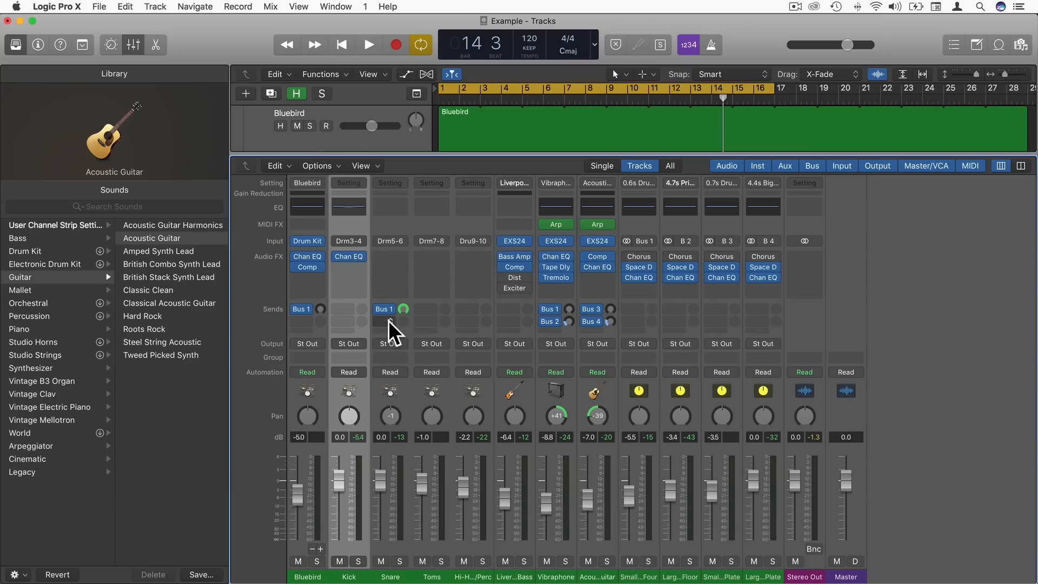
left_click(650, 289)
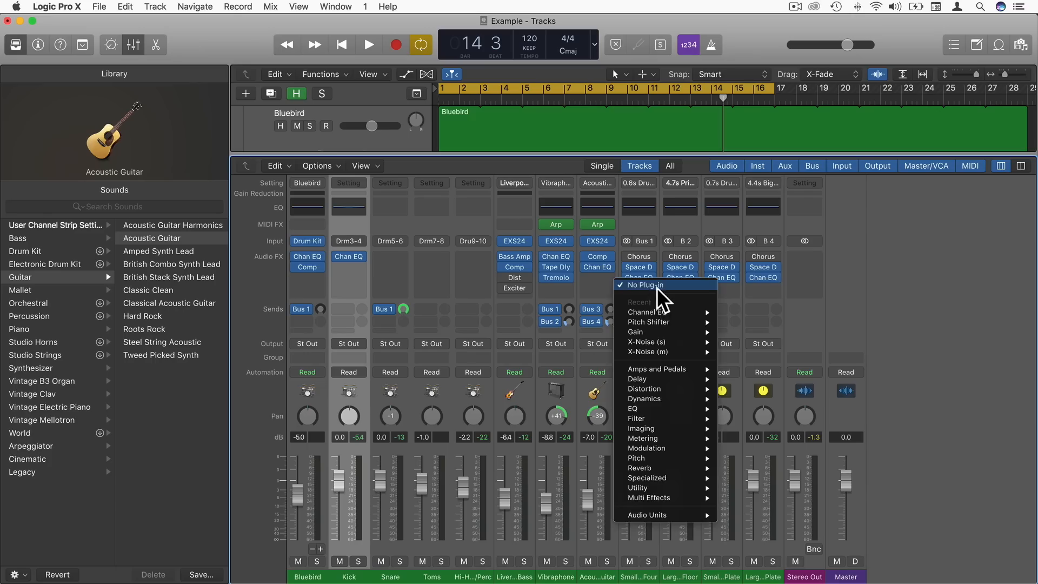
mouse_move(677, 380)
mouse_move(776, 380)
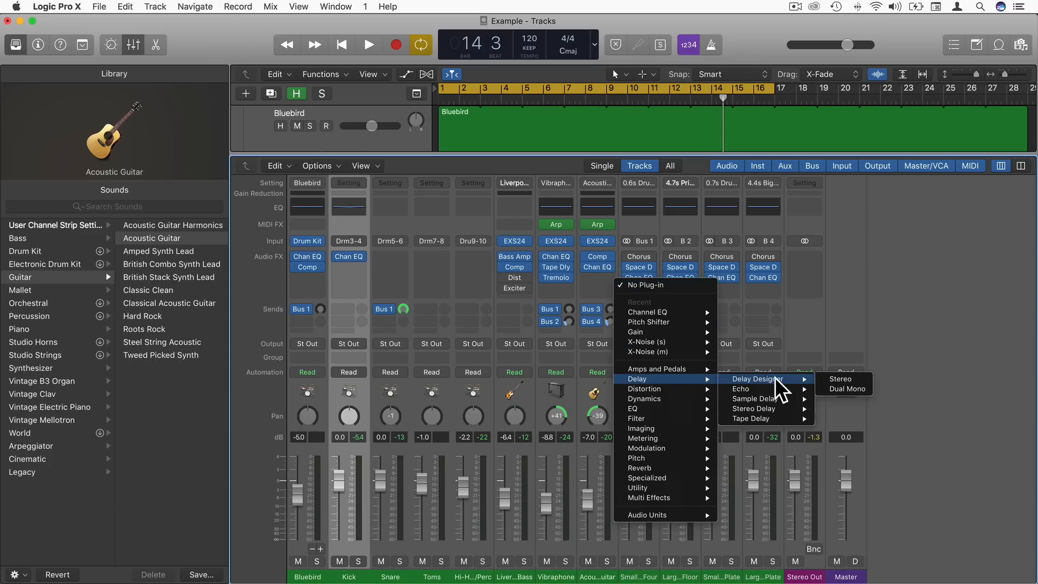
left_click(846, 392)
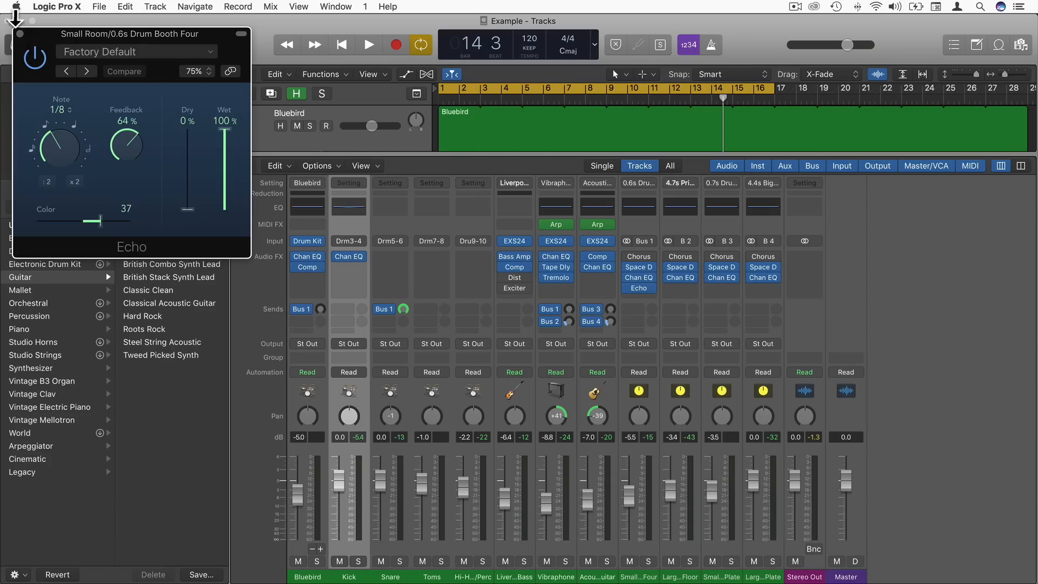
Step: Close the Echo window and audition the Small Room aux soloed during playback
left_click(20, 33)
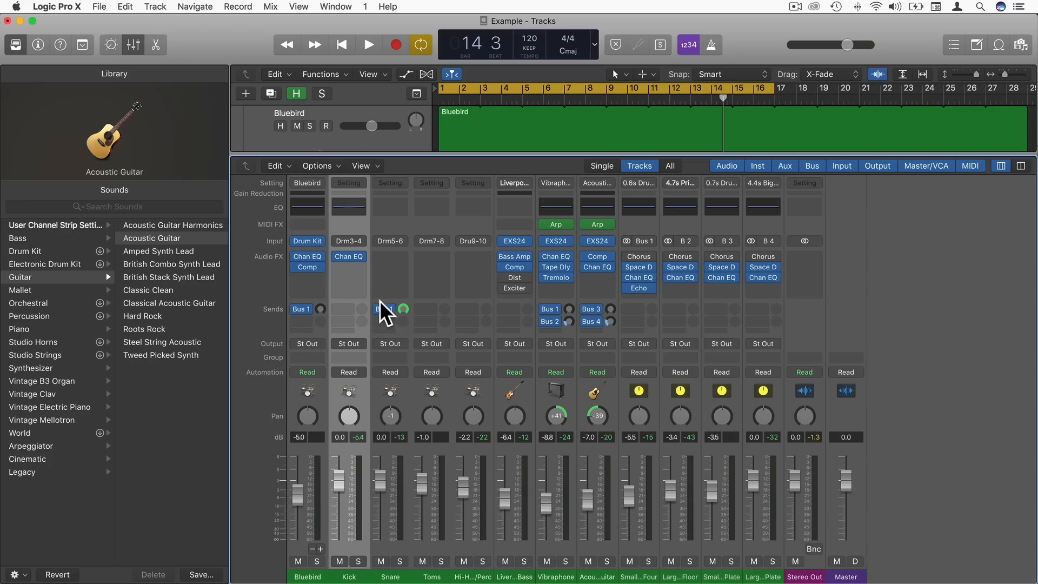
key("space")
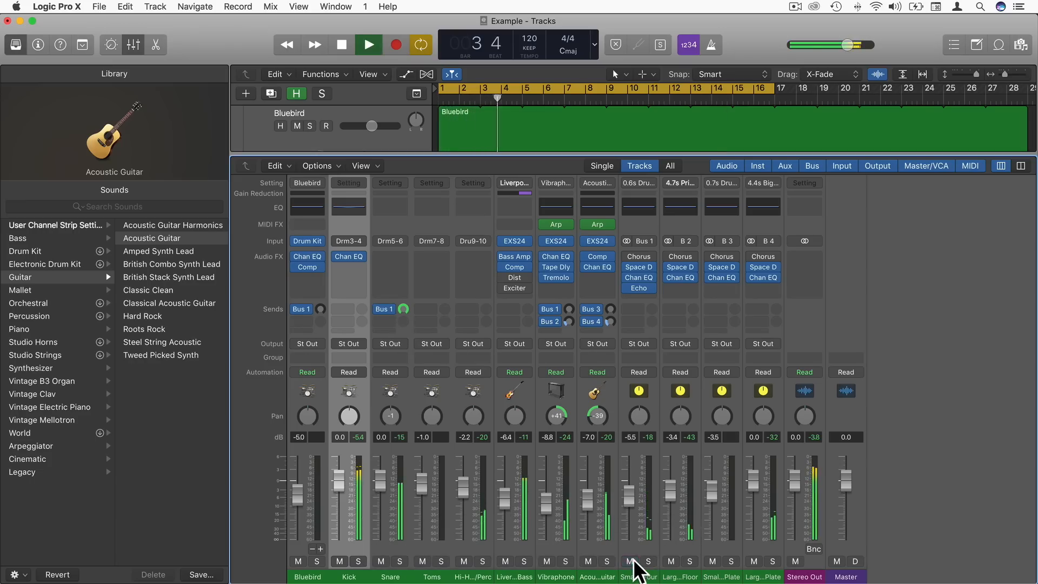
left_click(648, 562)
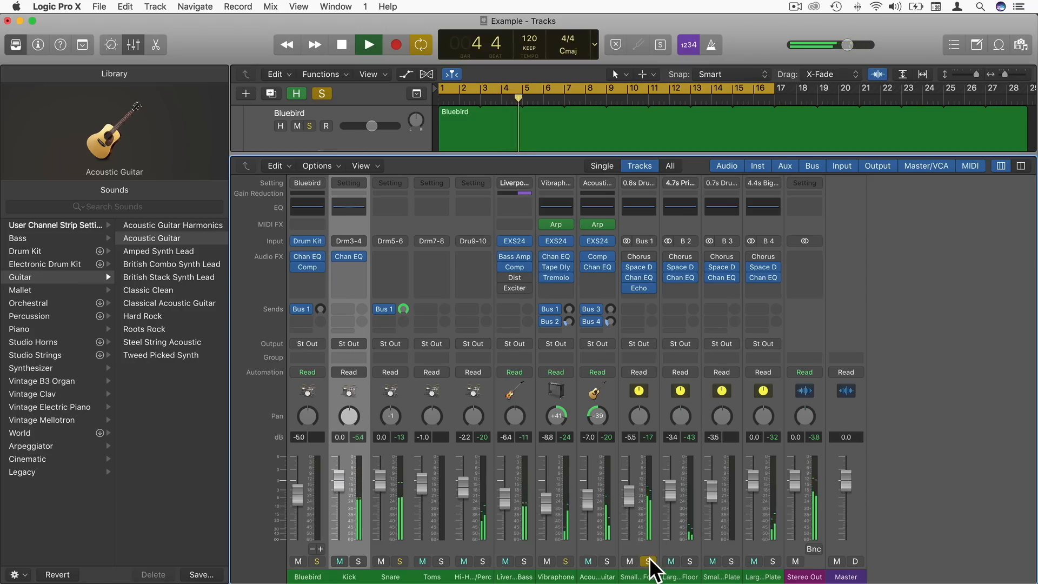
key("space")
Step: Bypass the Snare's Bus 1 send, raise the Snare level to 0.7 dB, and clear all solos
left_click(381, 308)
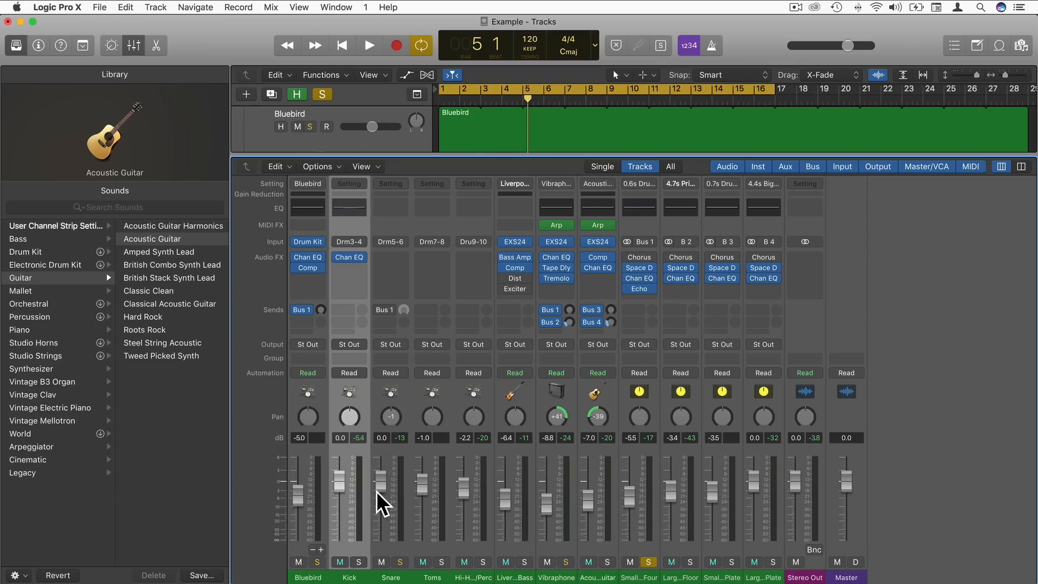
mouse_move(380, 474)
left_mouse_down()
mouse_move(380, 539)
mouse_move(380, 460)
left_mouse_up()
left_click(400, 562)
left_click(648, 562, "alt")
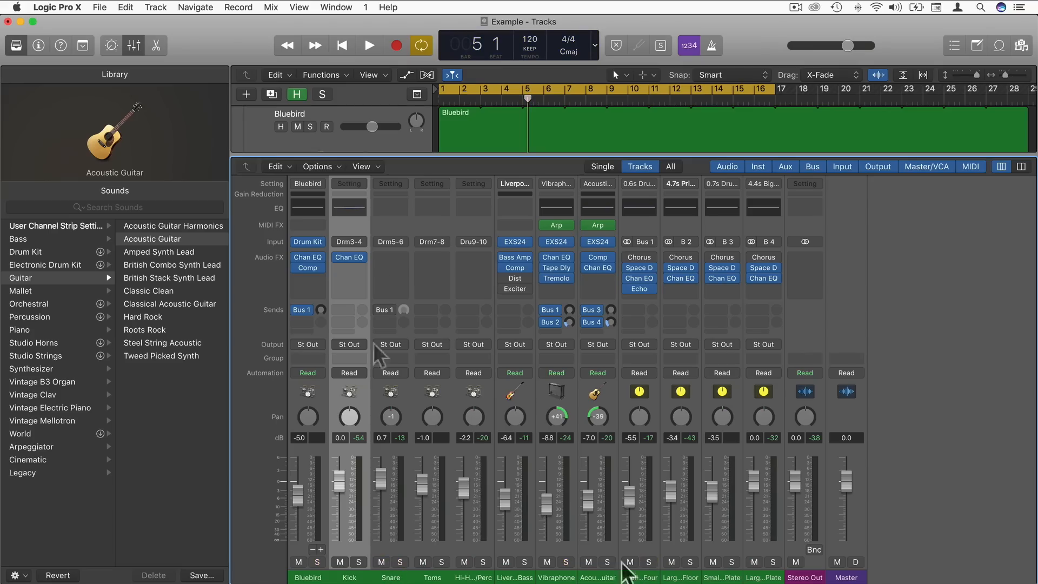
Step: Hide the Mixer, show track automation, and draw an Acoustic Guitar volume fade-in from -∞ at bar 1 to -7.0 dB near bar 9
left_click(133, 45)
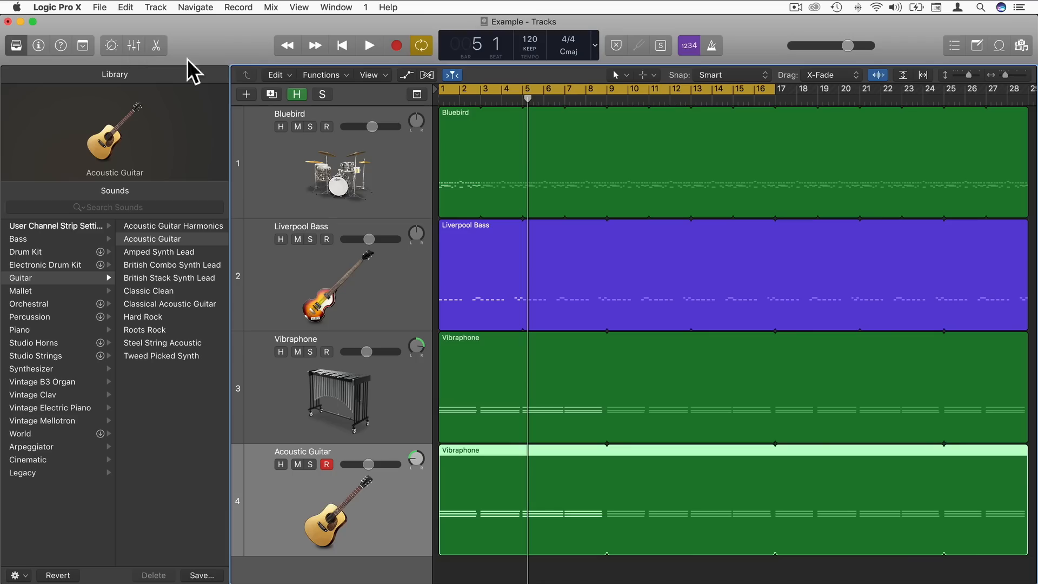
left_click(408, 76)
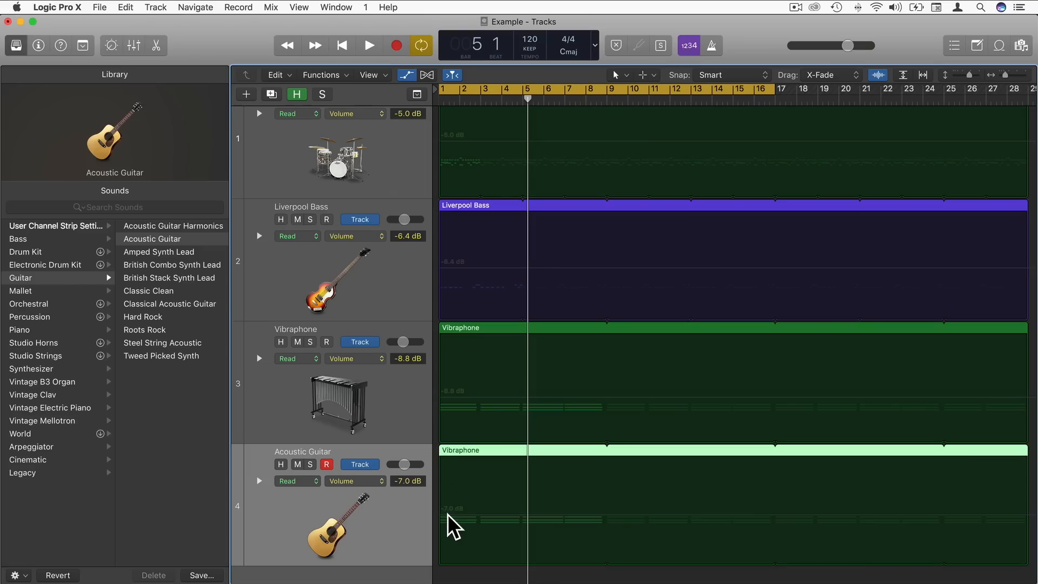
left_click(441, 514)
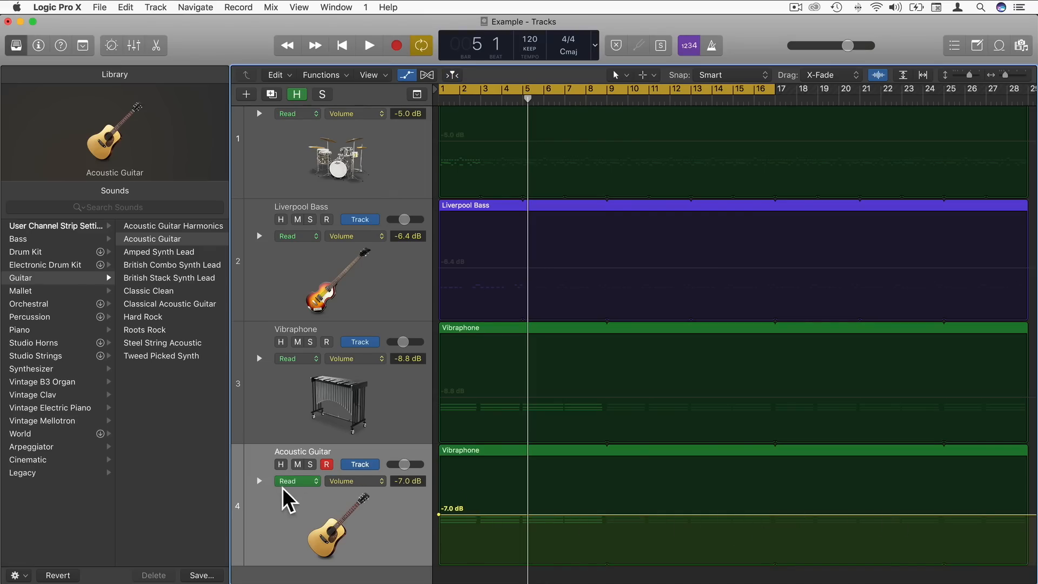
left_click(613, 514)
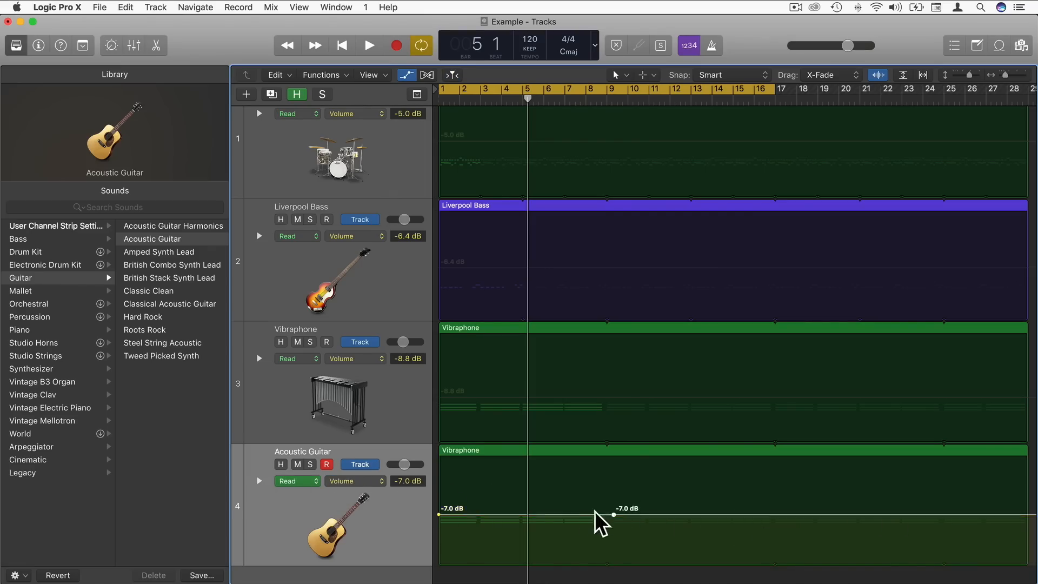
left_click_drag(438, 515, 438, 564)
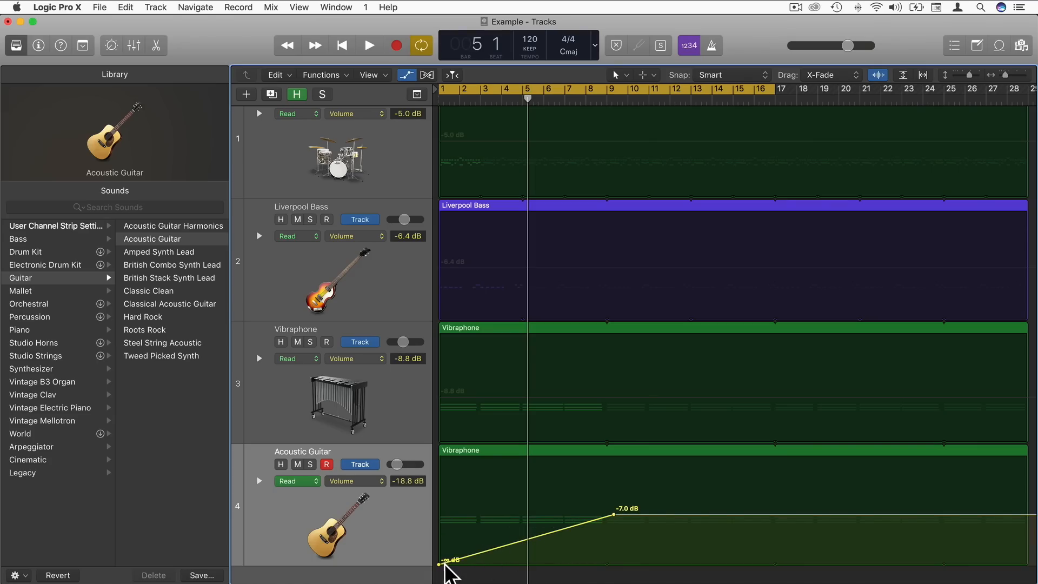
Step: Audition the Acoustic Guitar's volume fade-in soloed and view its automation parameter choices
left_click(310, 465)
key("space")
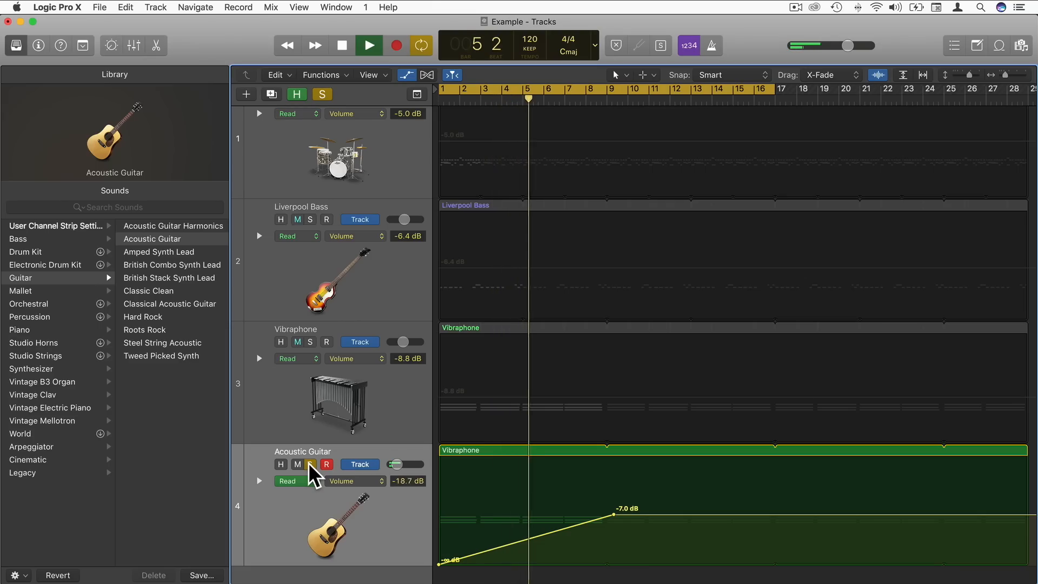
key("space")
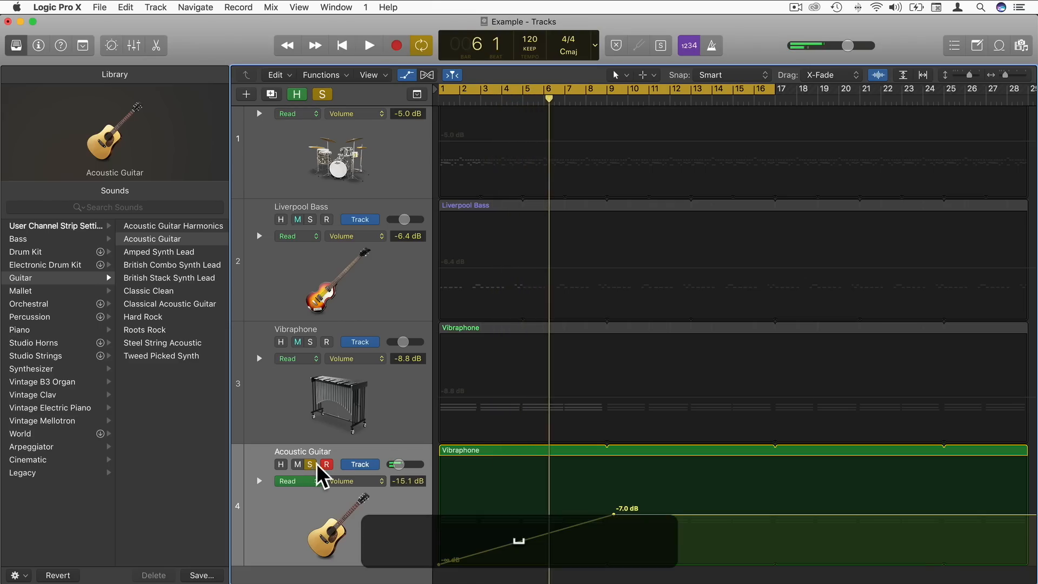
left_click(352, 481)
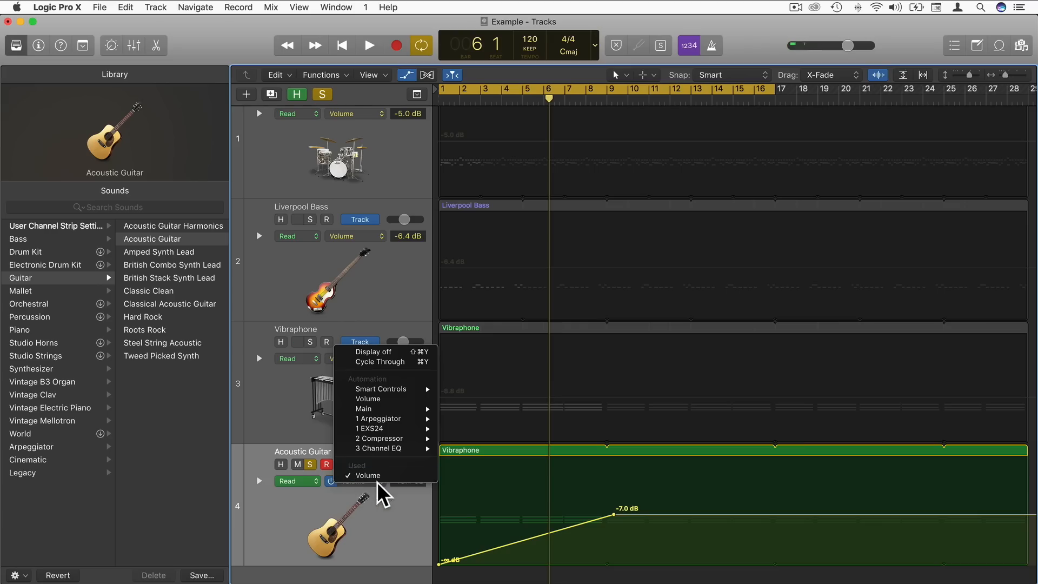
left_click(381, 518)
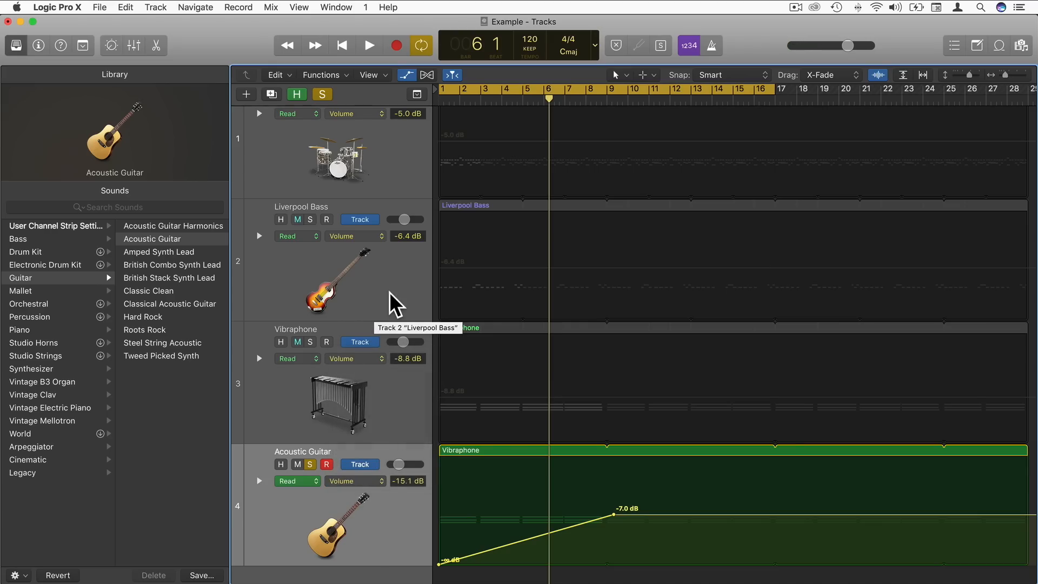
Step: Reopen the Mixer and clear the Acoustic Guitar's solo
left_click(135, 45)
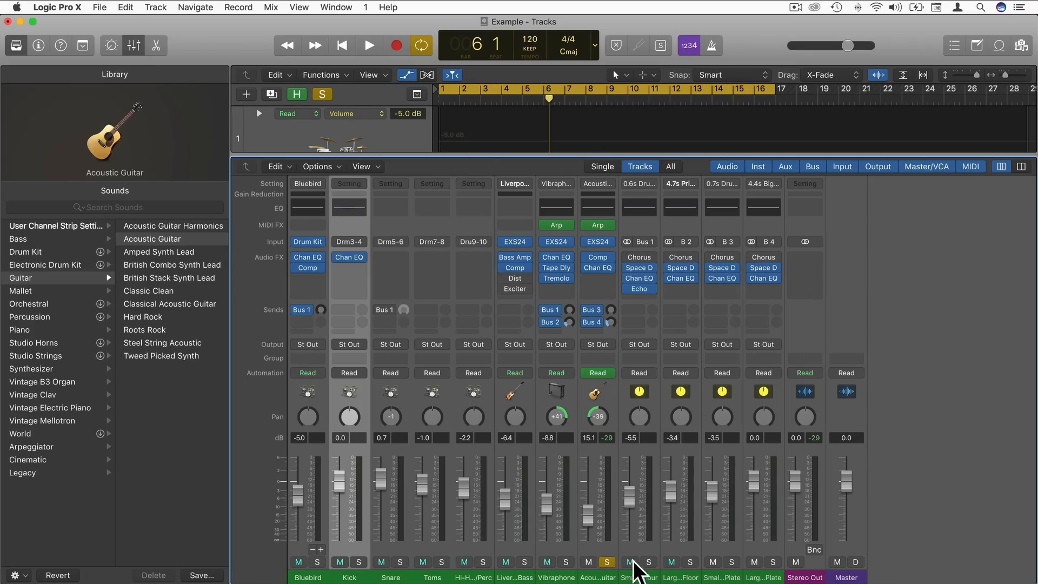
left_click(608, 562)
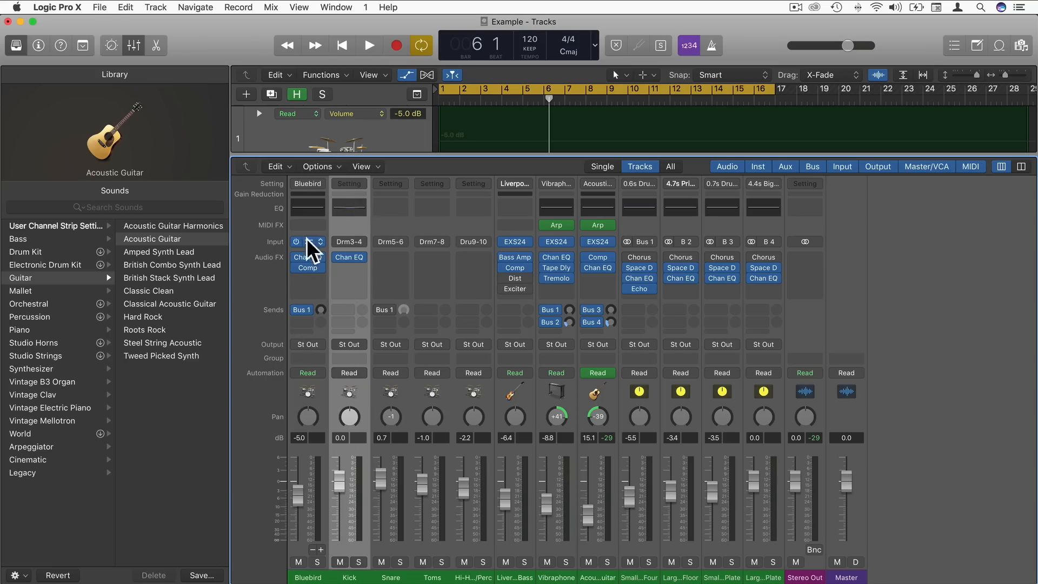
left_click(350, 184)
left_click(308, 221)
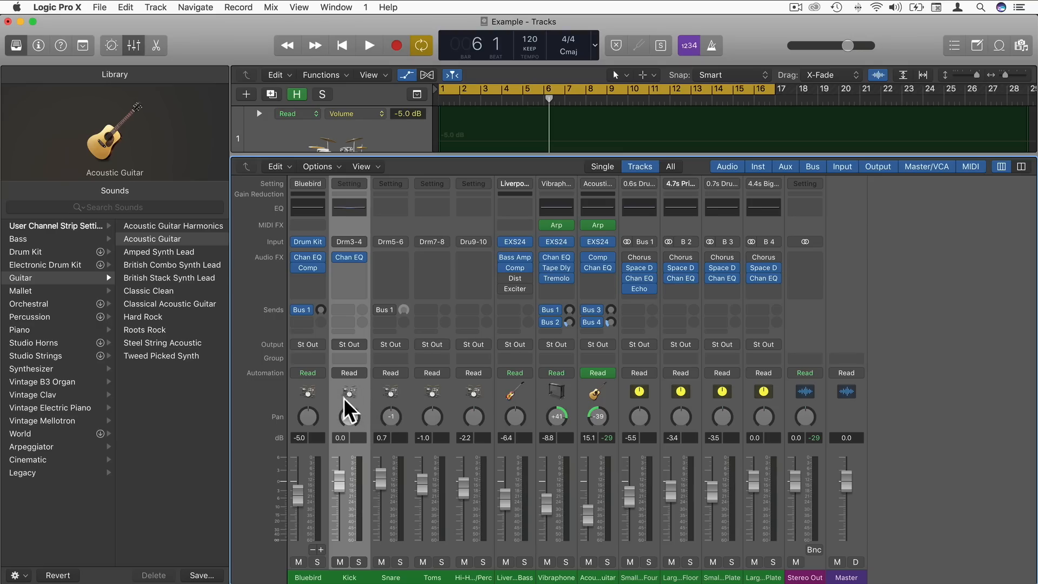
Step: Pan the Kick to -2 and raise its level to 4.6 dB, trying its solo and mute controls
left_click_drag(350, 415, 350, 425)
left_click_drag(350, 416, 356, 429)
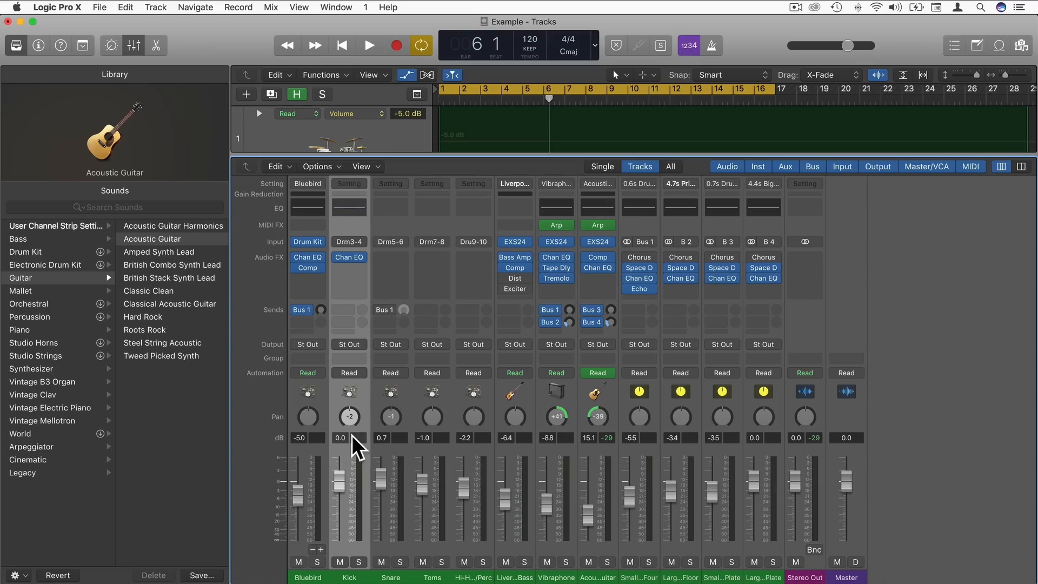
mouse_move(338, 489)
left_mouse_down()
mouse_move(338, 526)
mouse_move(338, 472)
left_mouse_up()
left_click(339, 562)
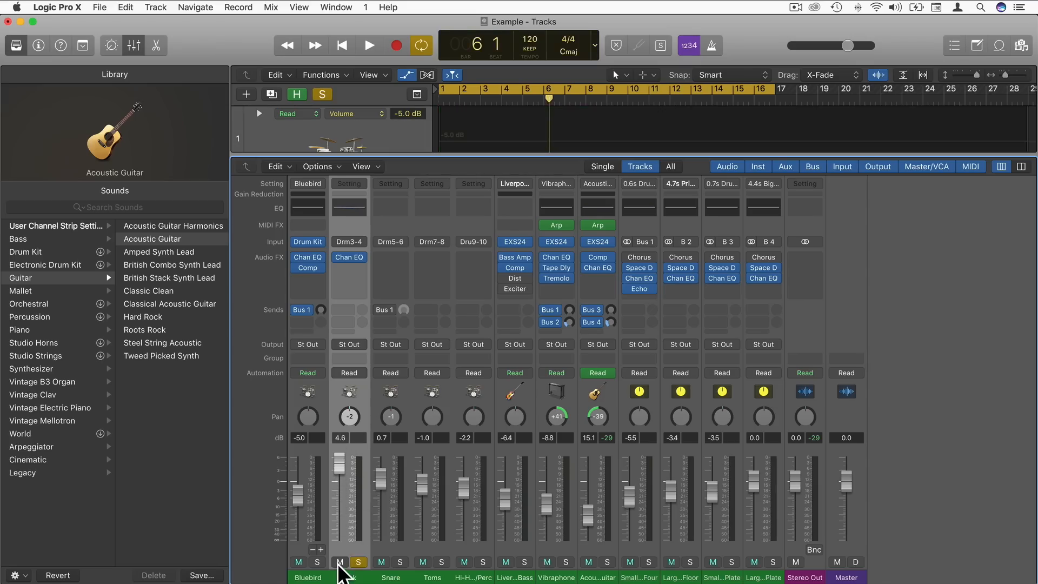
left_click(339, 562)
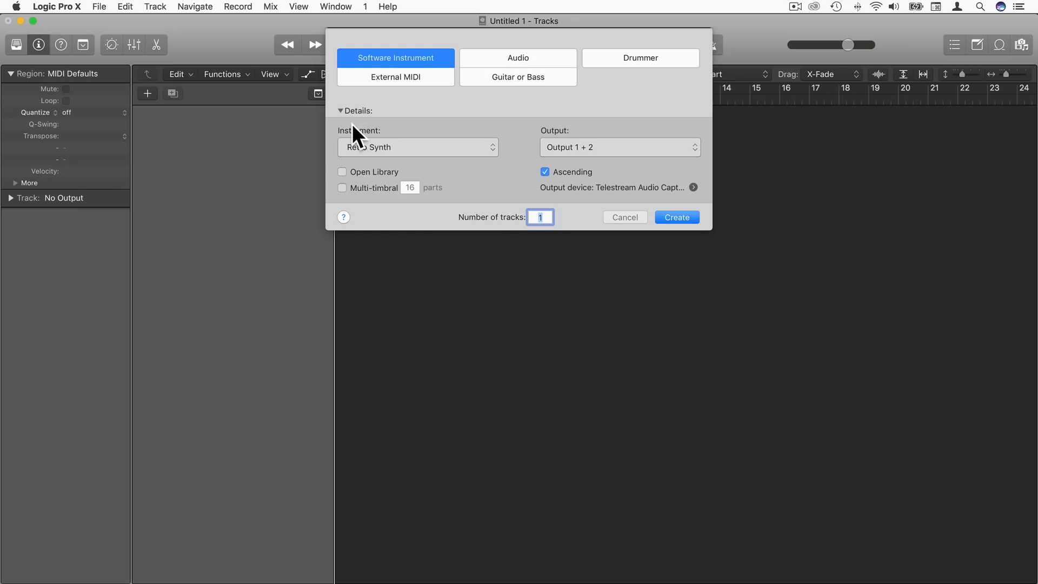
Step: Create one software instrument track with Retro Synth in the new empty project
left_click(361, 148)
left_click(371, 147)
left_click(370, 144)
mouse_move(413, 306)
left_click(516, 307)
left_click(672, 217)
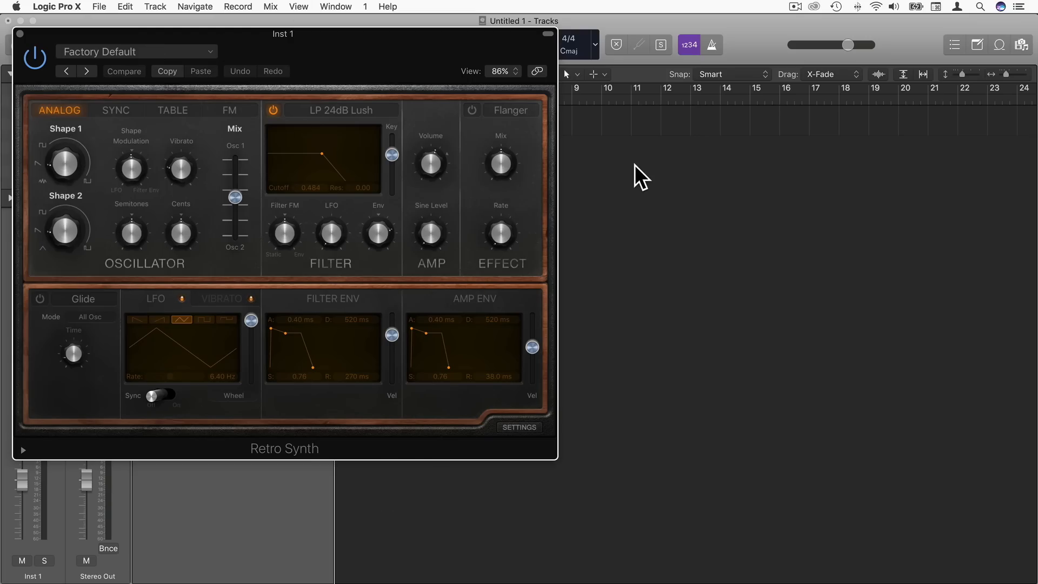
Step: Play a few test notes on Retro Synth using Musical Typing and close both windows
key("super+k")
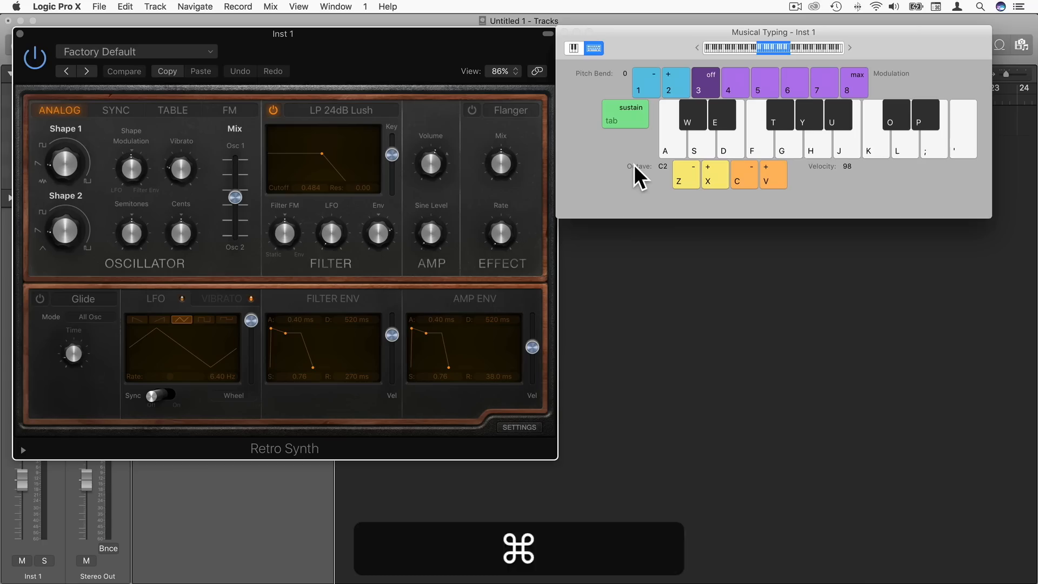
key("h")
key("g")
key("h")
key("g")
key("h")
key("g")
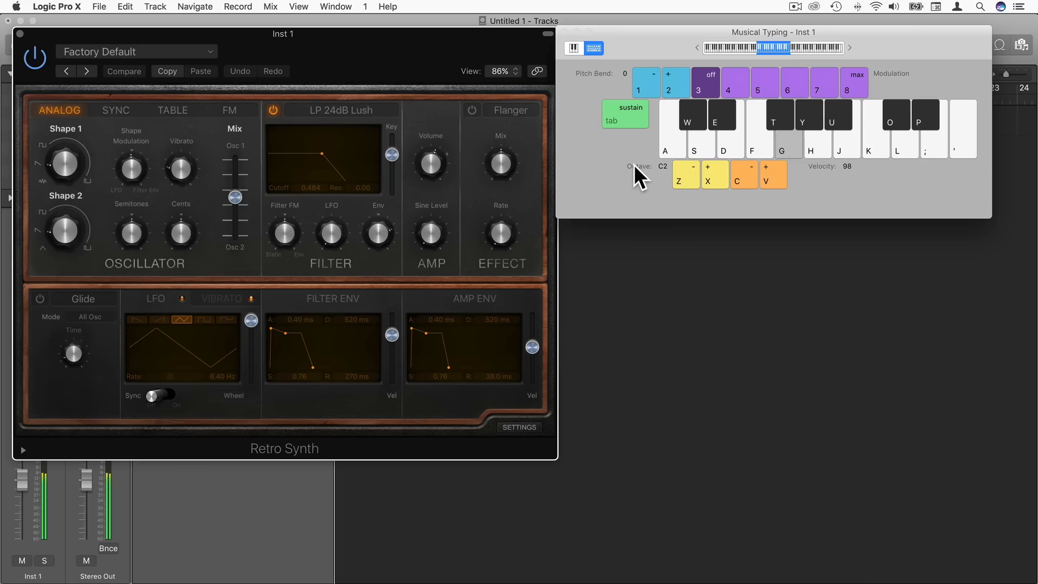
left_click(563, 32)
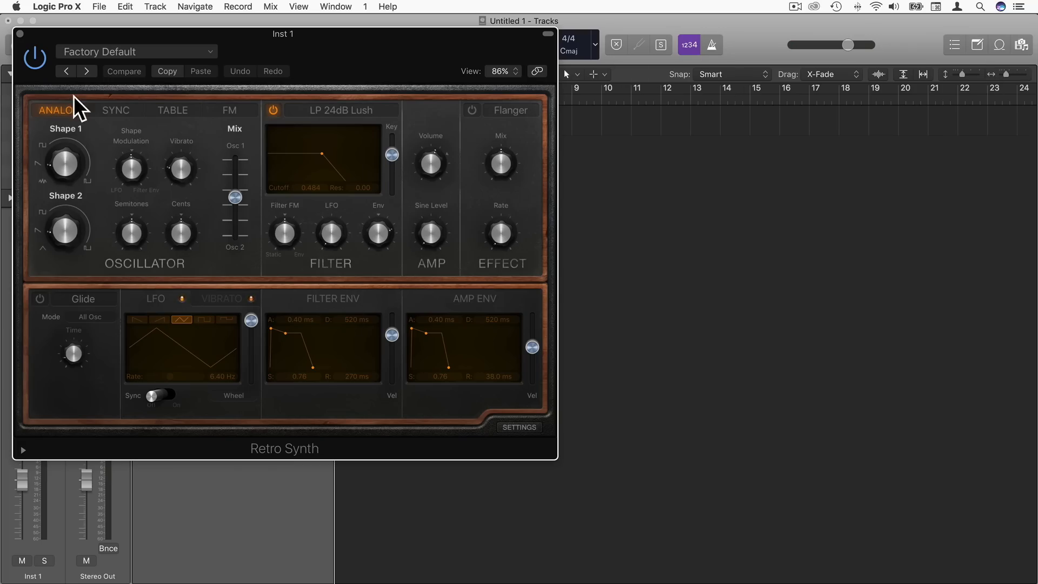
left_click(21, 33)
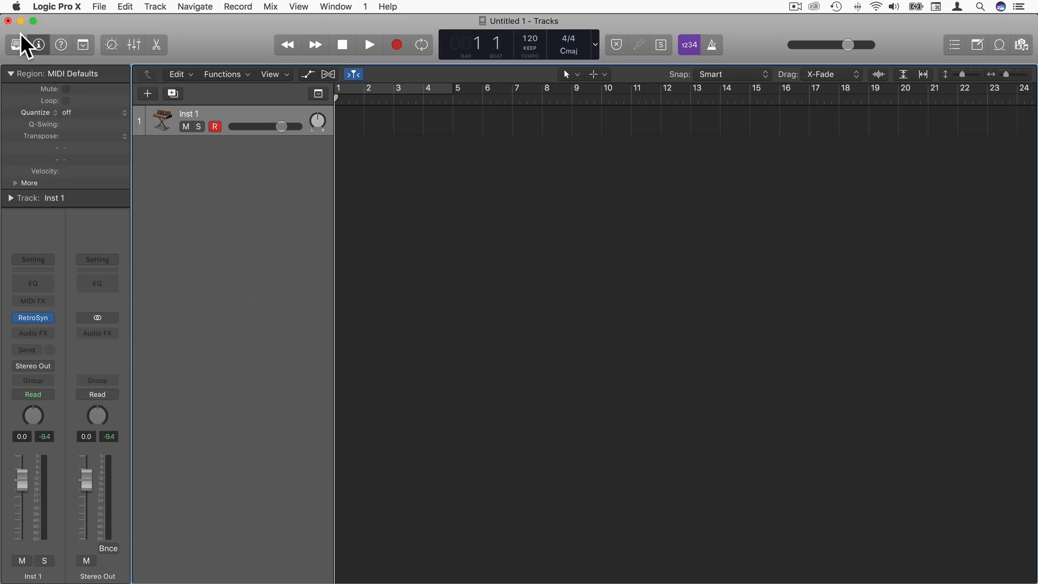
Step: Open the Loop Browser and view the Sound Library download options
left_click(998, 45)
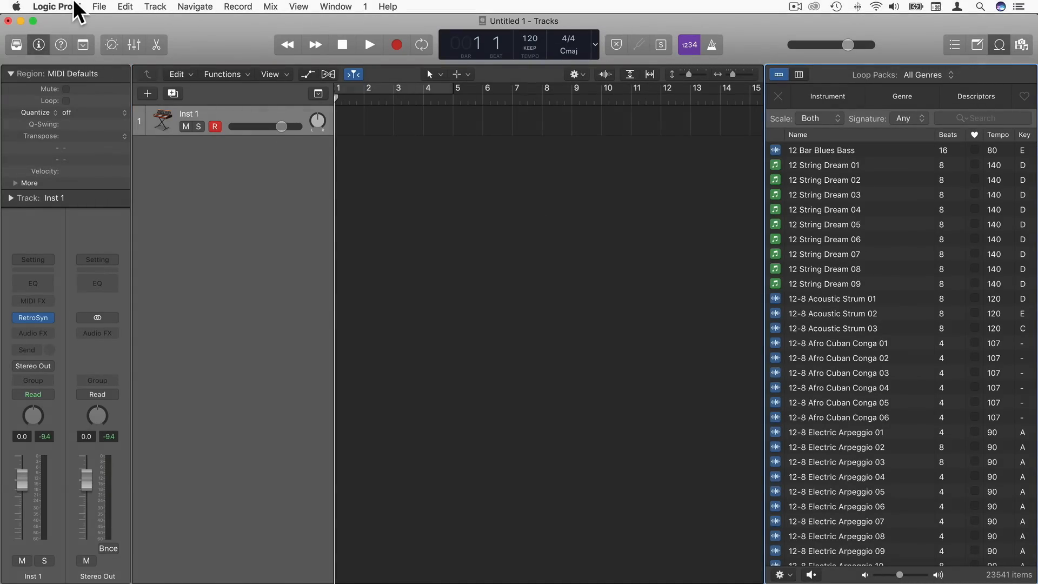
left_click(71, 7)
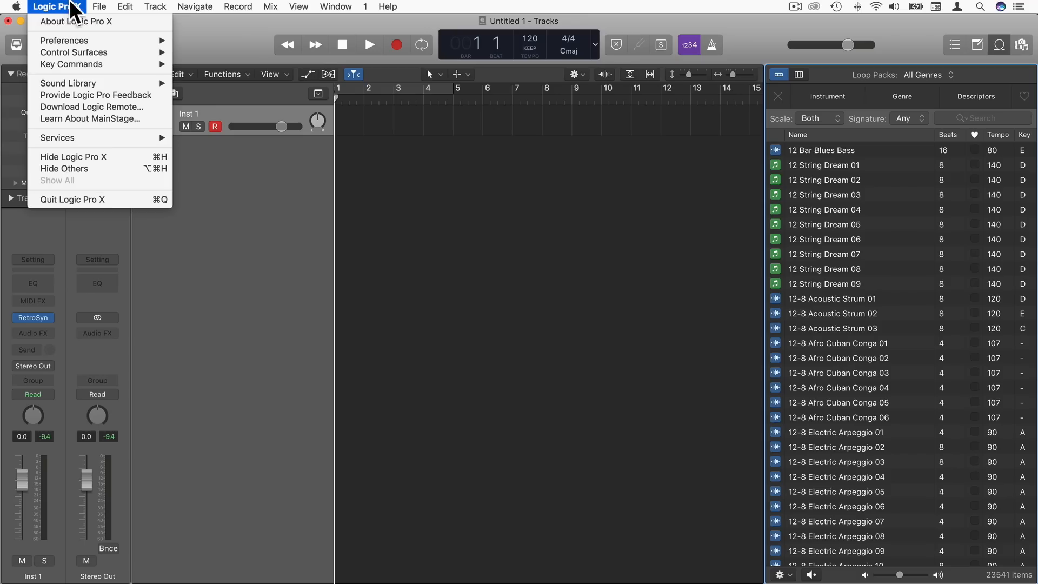
mouse_move(82, 84)
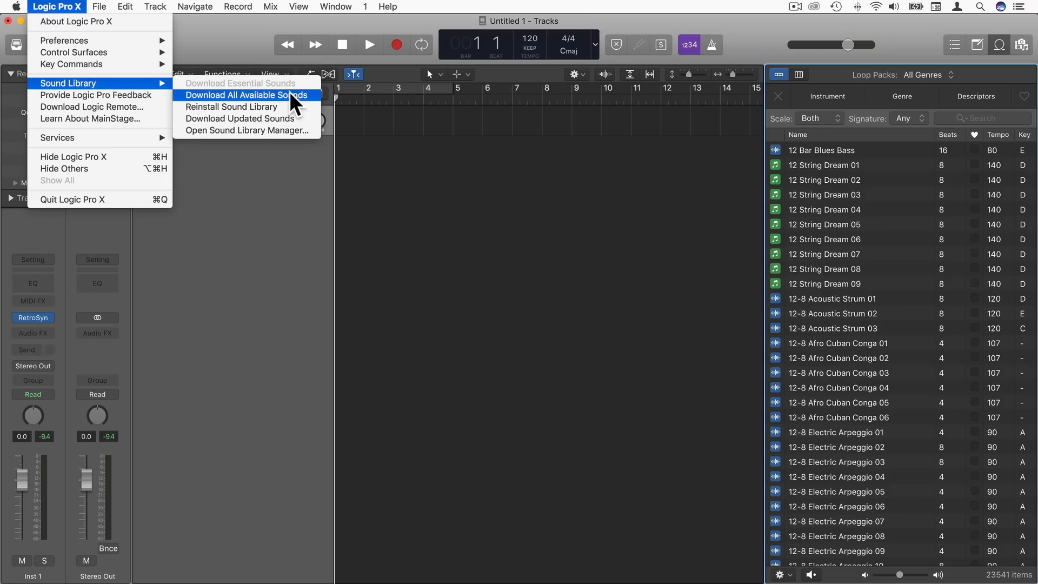
left_click(77, 11)
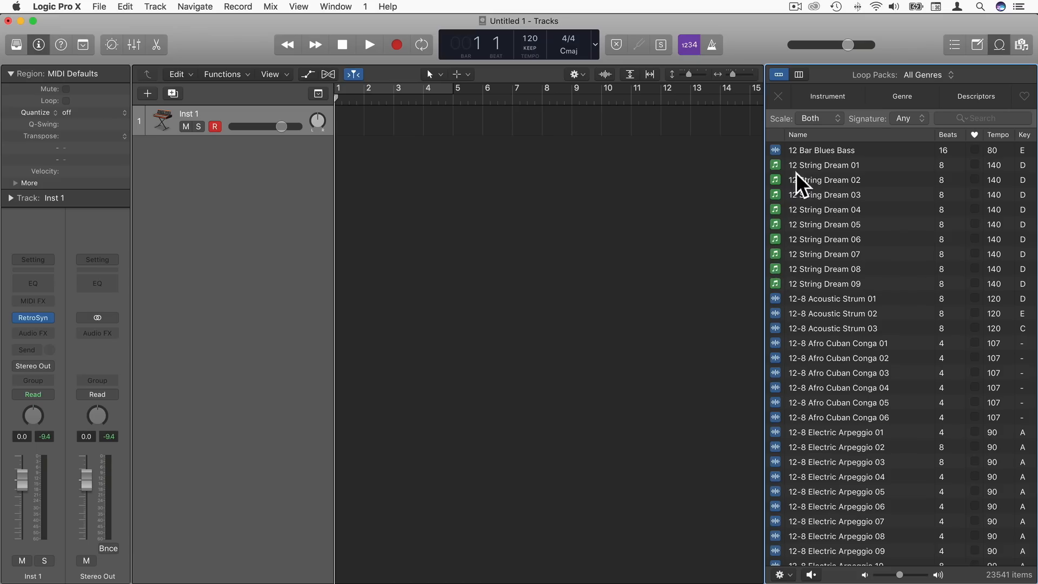
Step: Preview the 12 String Dream 02 loop, add it at bar 1 on a new track with its 140 tempo, and select that track
left_click(816, 181)
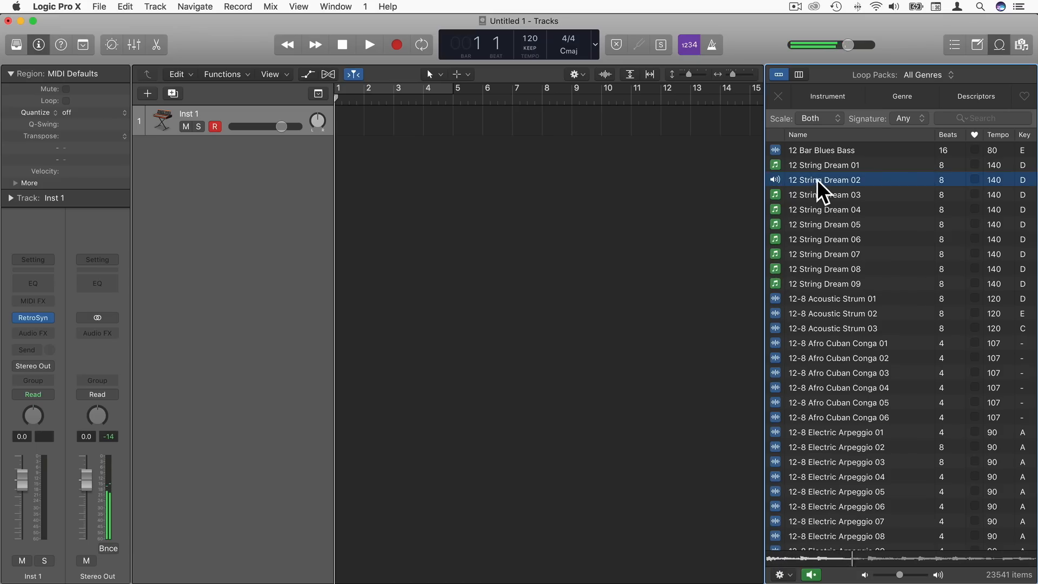
left_click_drag(816, 182, 336, 166)
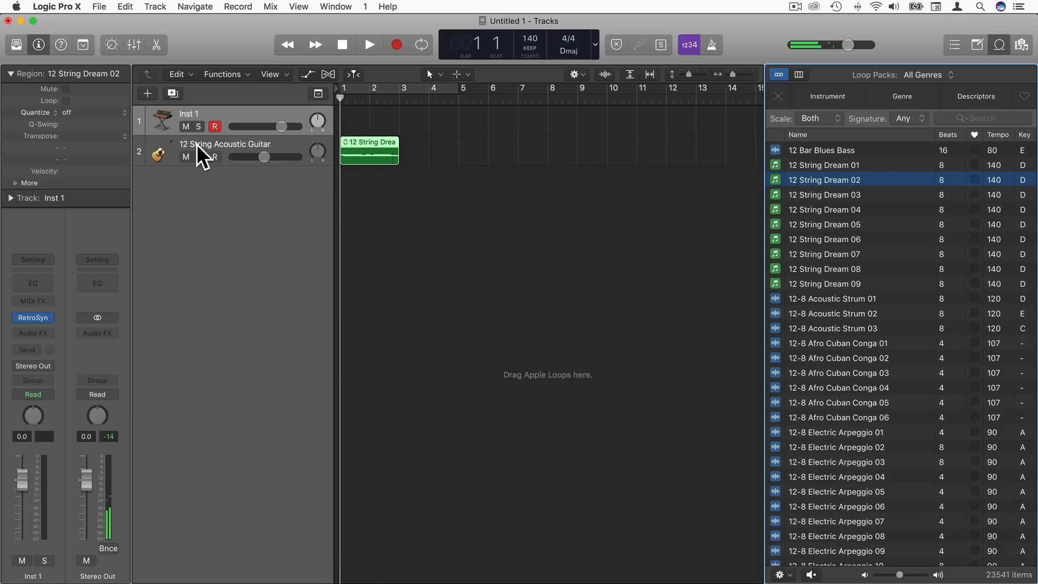
left_click(181, 142)
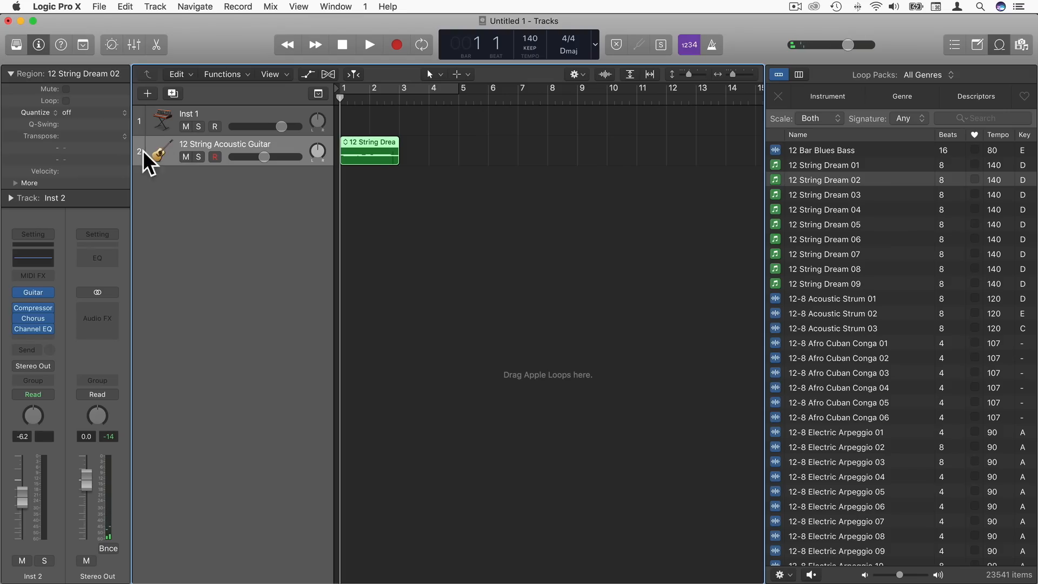
Step: Move the 12 String Dream 02 region onto the Inst 1 track and delete the 12 String Acoustic Guitar track
left_click_drag(368, 145, 364, 116)
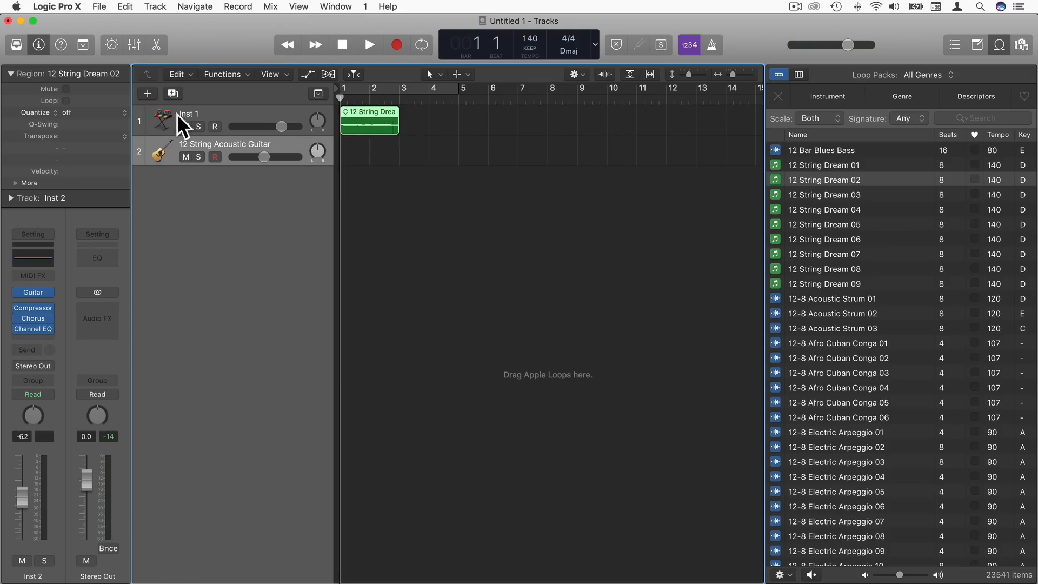
left_click(243, 115)
left_click(228, 142)
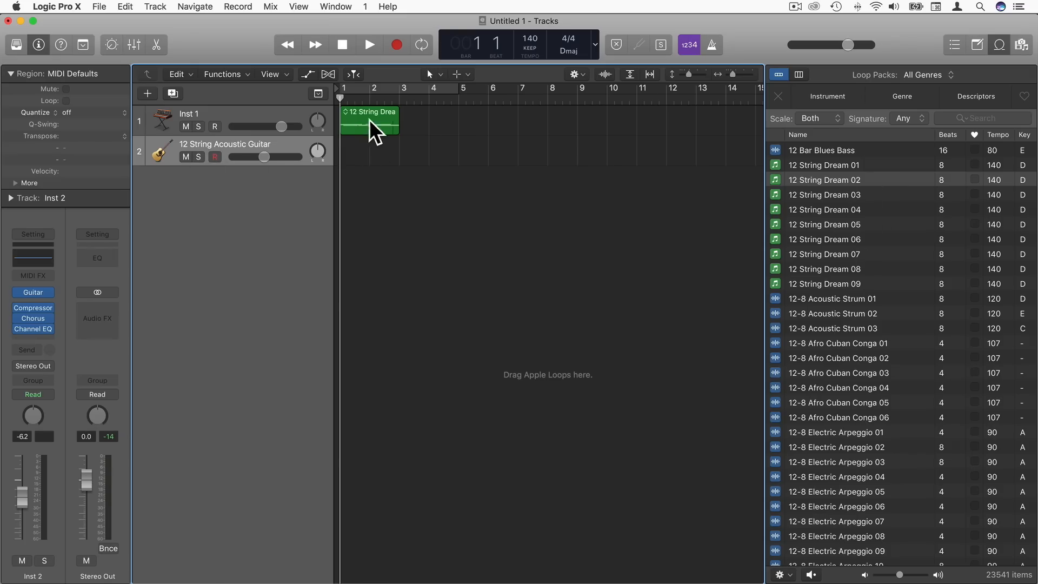
key("BackSpace")
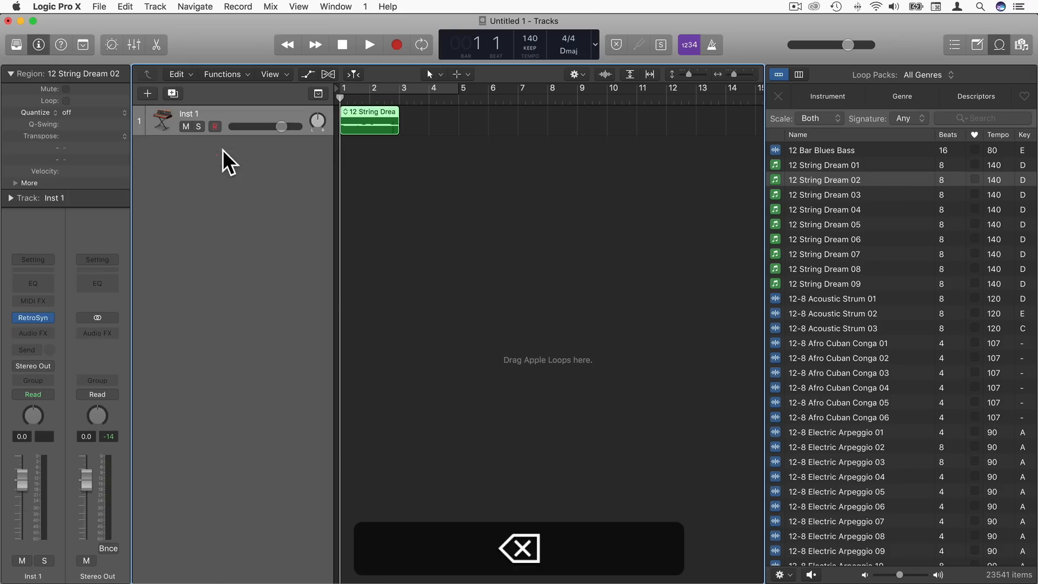
Step: View the 12 String Dream 02 region's notes in the Piano Roll, close it, and turn on cycling over bars 1 to 3
double_click(378, 122)
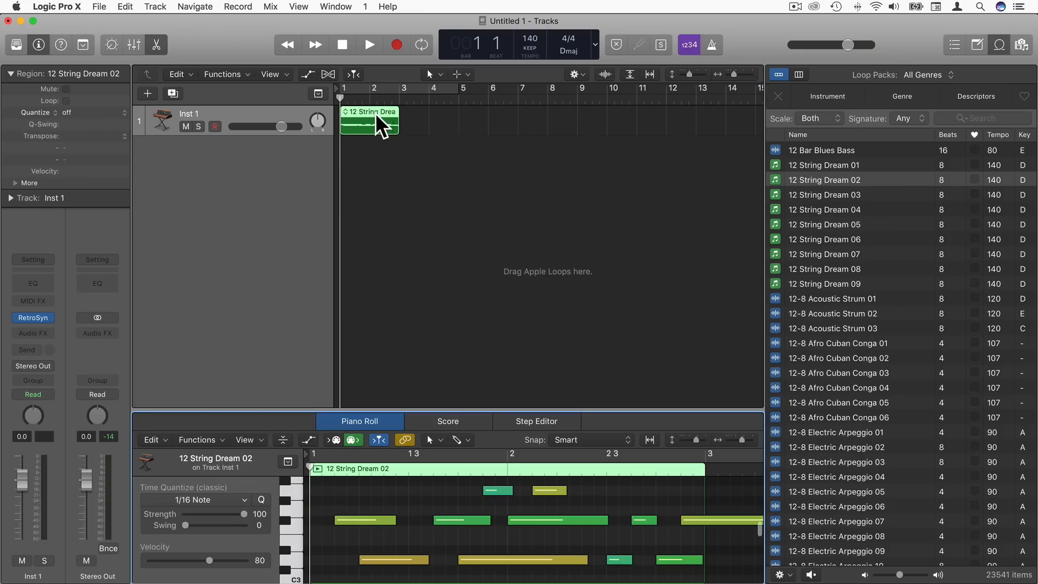
left_click_drag(558, 410, 503, 581)
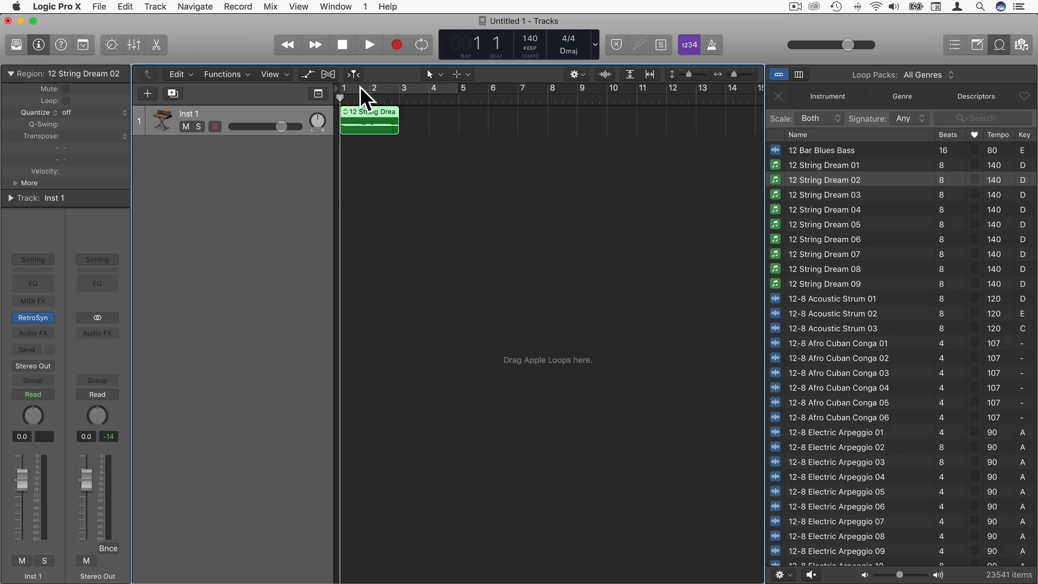
left_click_drag(363, 90, 382, 132)
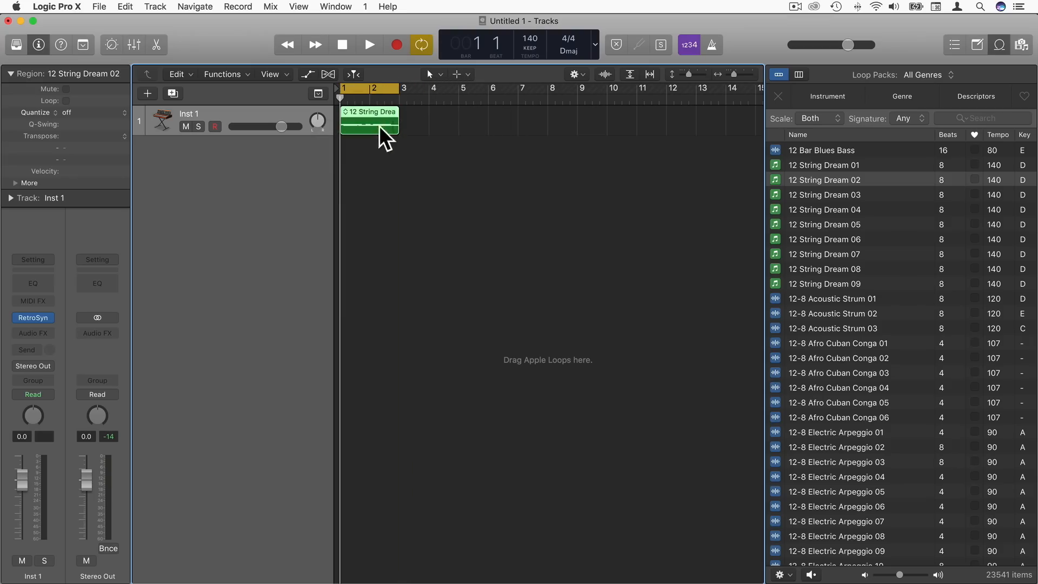
Step: Close the Loop Browser, open Inst 1's Retro Synth, and move its window clear of the region
left_click(999, 45)
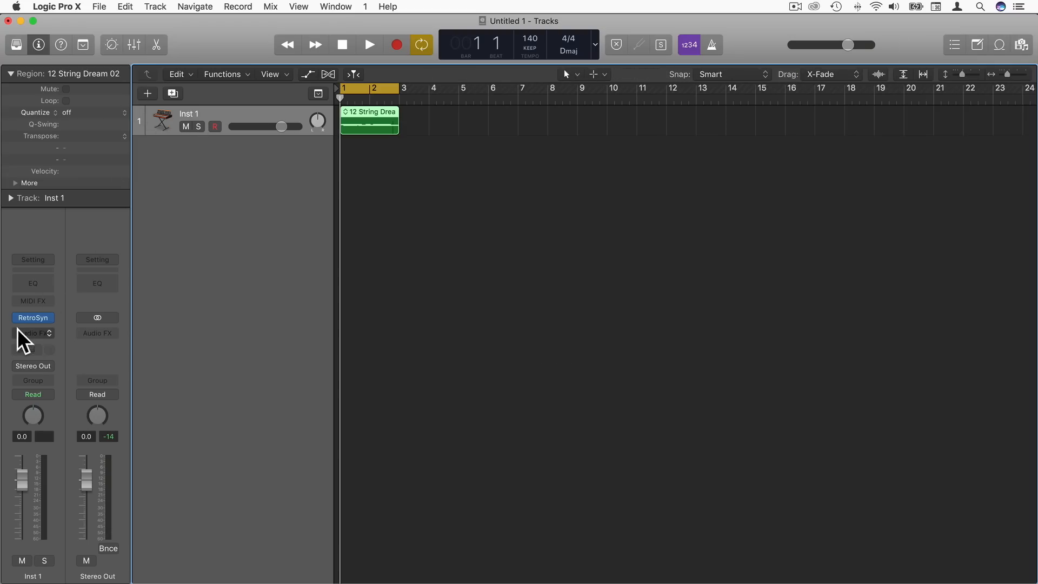
left_click(40, 44)
left_click(39, 44)
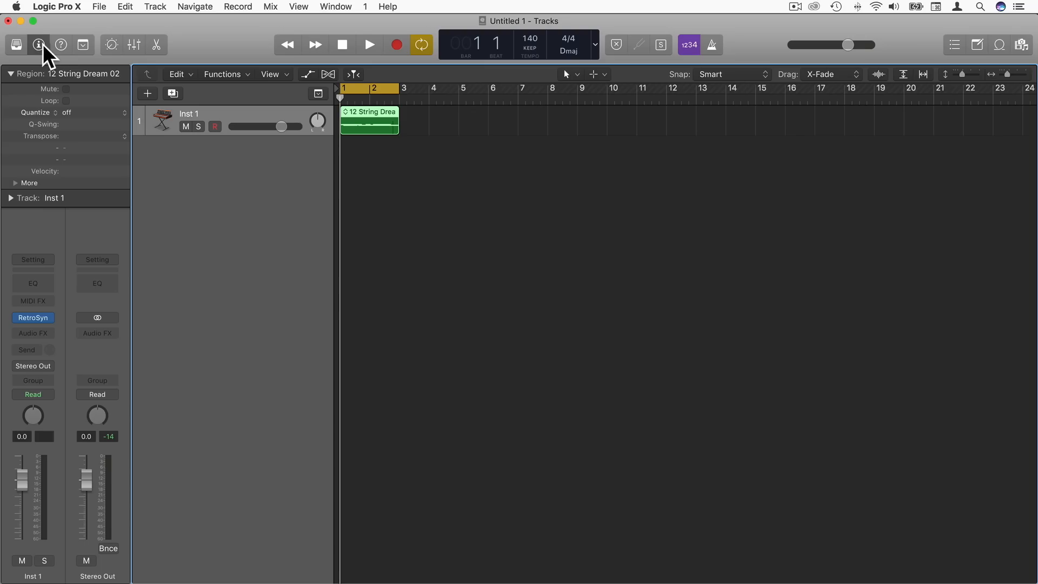
left_click(34, 318)
left_click_drag(339, 71, 729, 52)
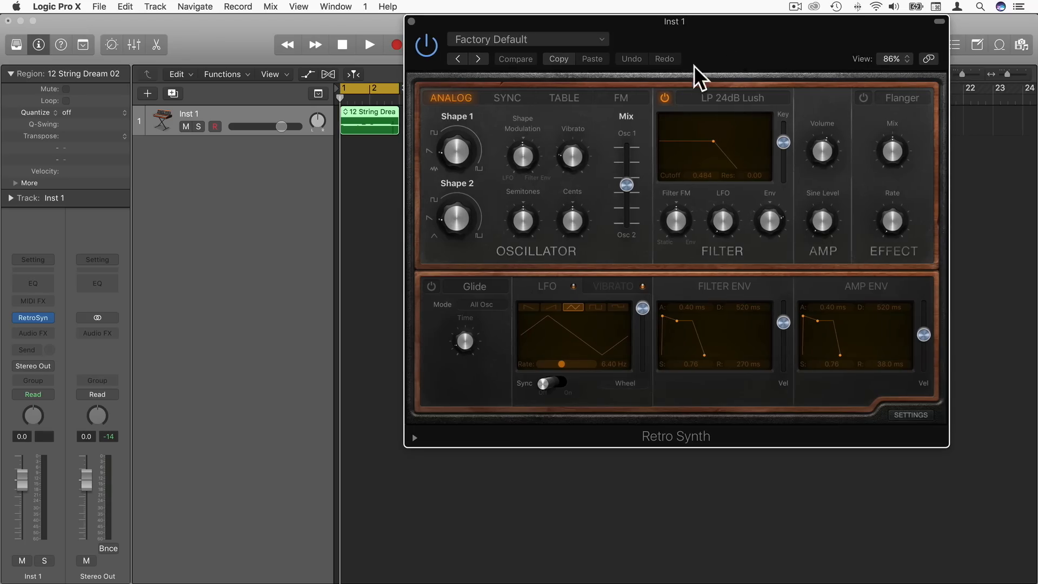
Step: Play the looped region through Retro Synth, look through its preset categories without loading one, and stop playback
key("space")
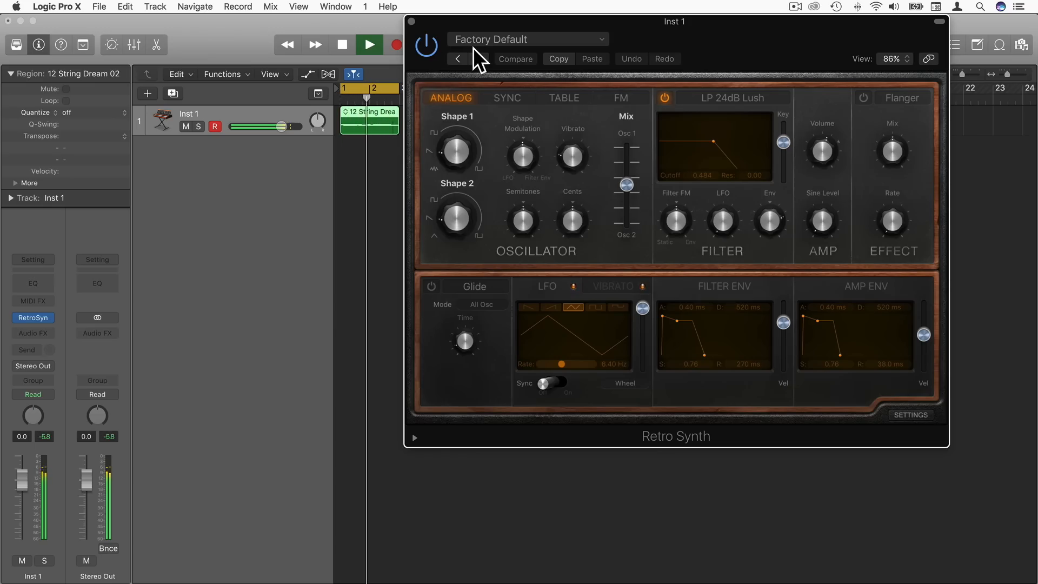
left_click(485, 36)
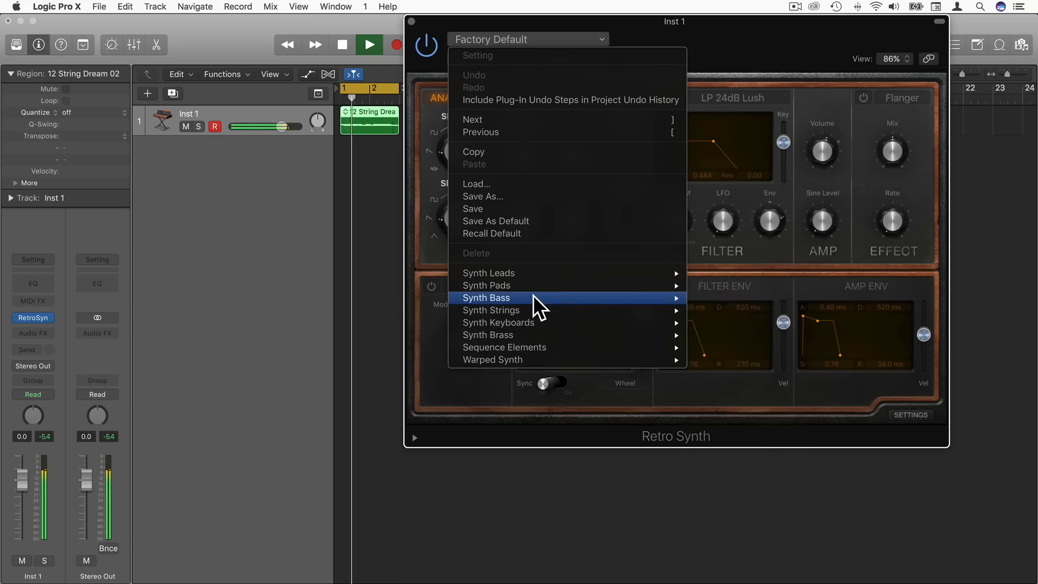
mouse_move(539, 322)
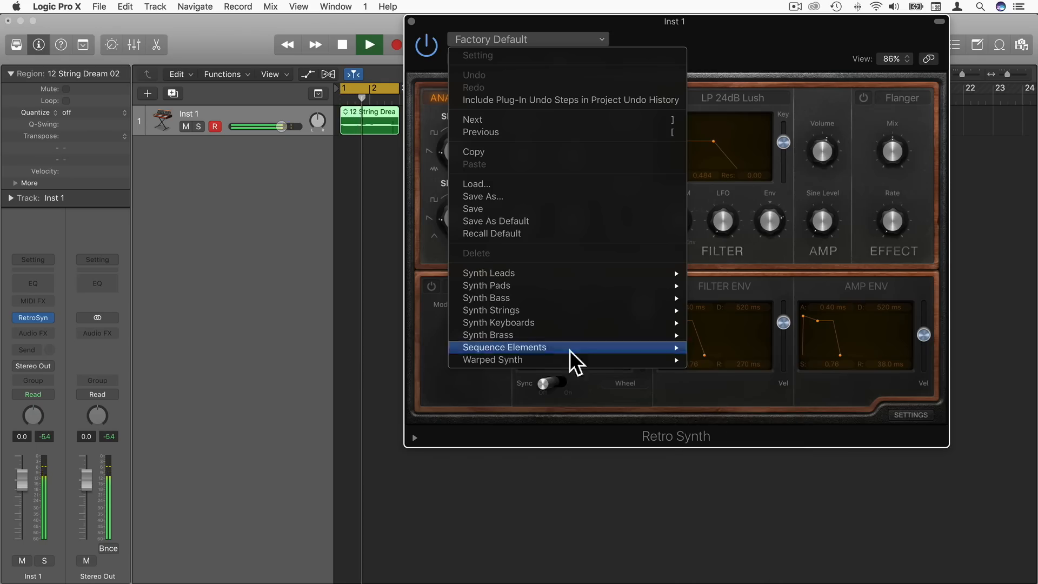
key("space")
key("space")
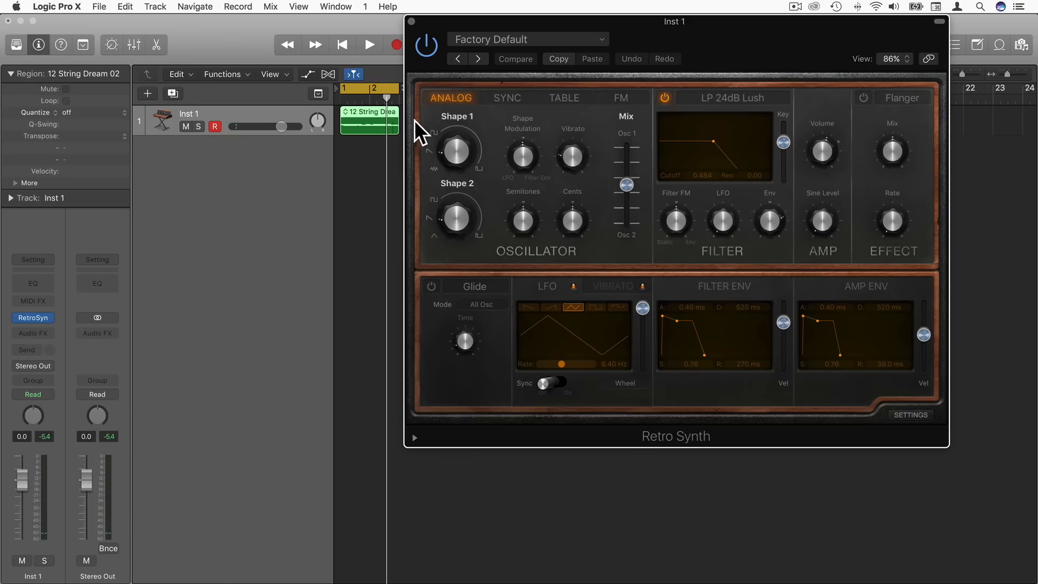
Step: Try different oscillator waveforms, setting Shape 1 to 27.7 % and turning Shape 2 up toward the square wave
left_click_drag(450, 163, 448, 120)
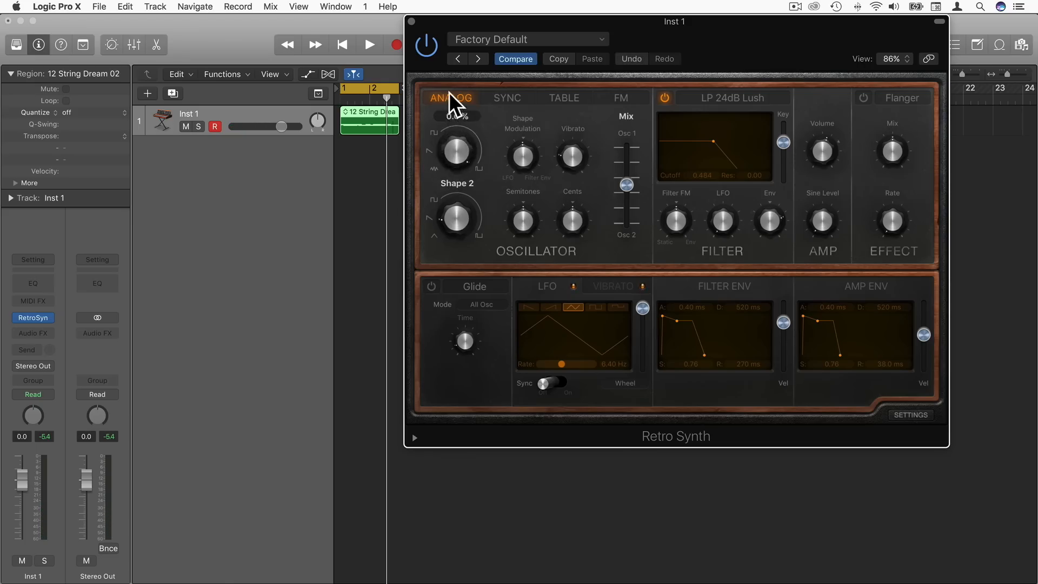
left_click_drag(453, 150, 453, 164)
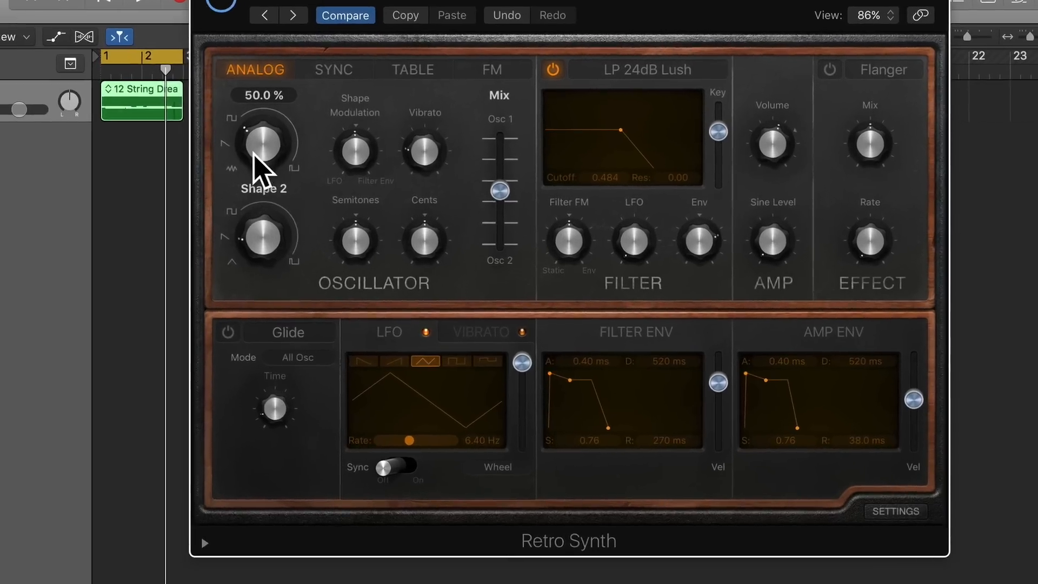
left_click_drag(253, 153, 255, 106)
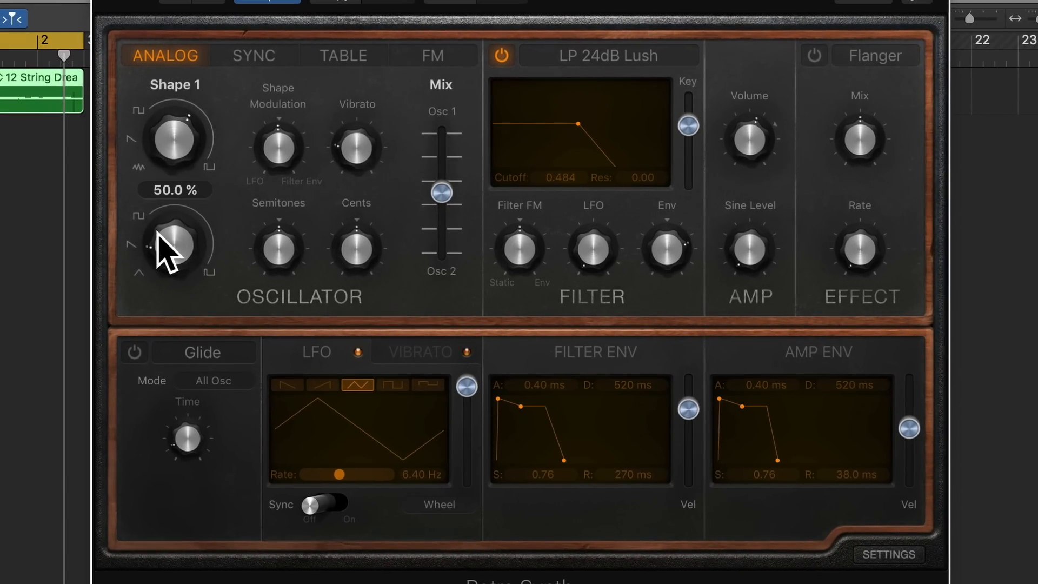
mouse_move(168, 263)
left_mouse_down()
mouse_move(167, 151)
mouse_move(173, 281)
mouse_move(168, 255)
left_mouse_up()
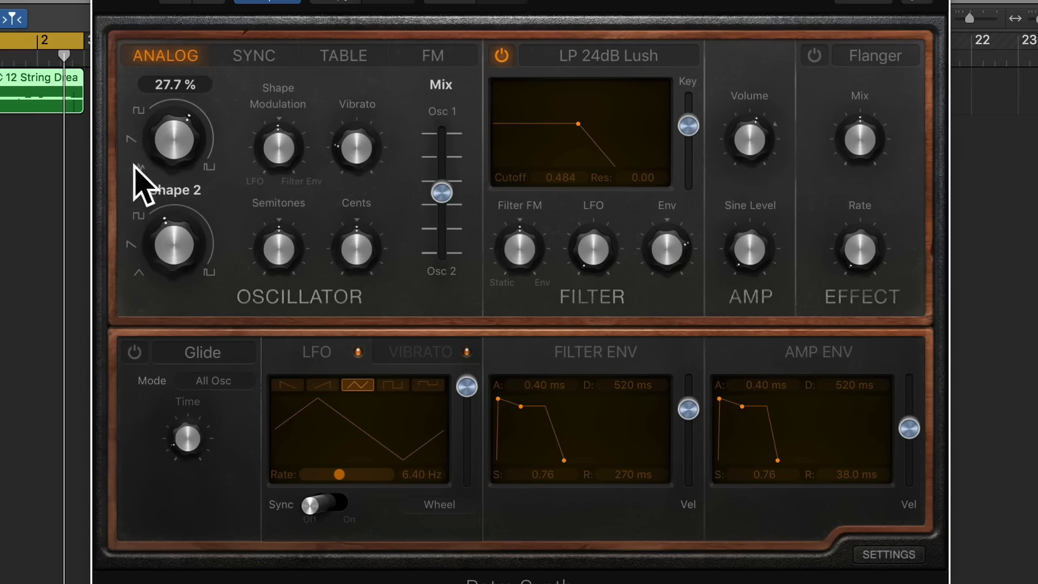
Step: Compare the two oscillators with the Mix slider, turn Shape 2 down to the triangle wave, and set Mix near the middle
left_click_drag(441, 189, 428, 39)
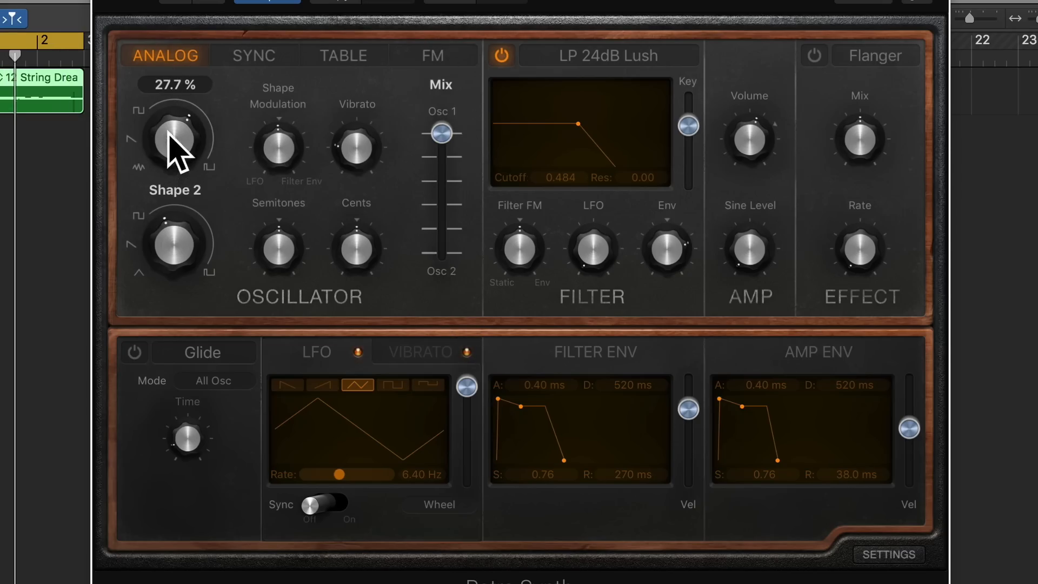
left_click_drag(434, 130, 454, 306)
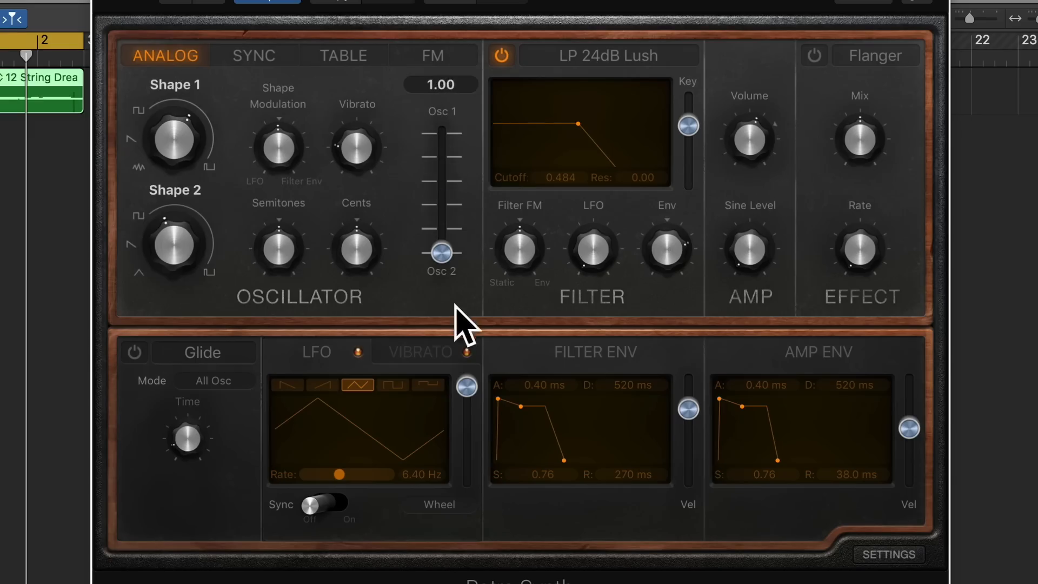
left_click_drag(176, 238, 179, 280)
left_click_drag(435, 267, 431, 117)
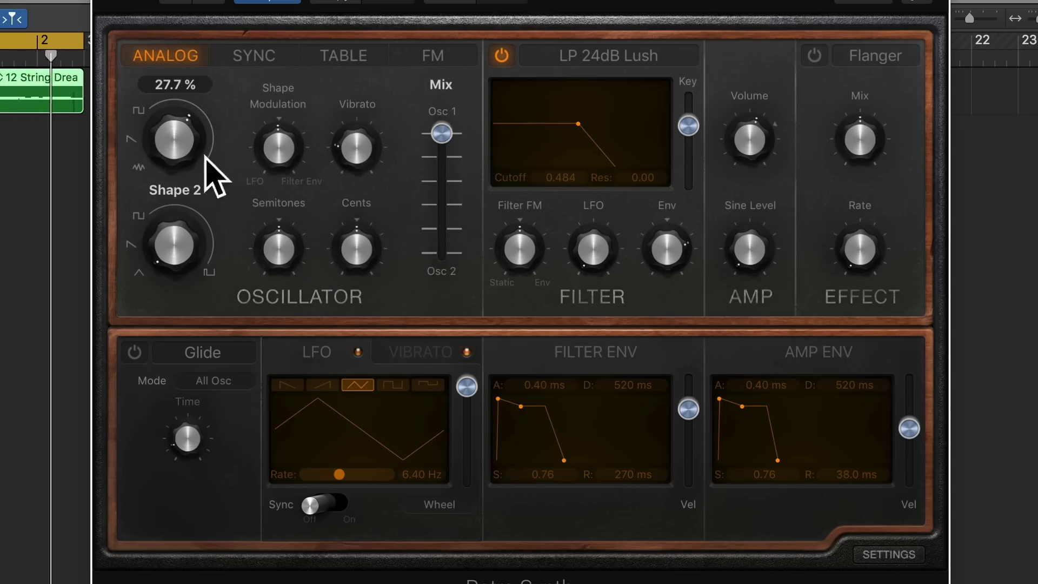
left_click_drag(440, 141, 455, 184)
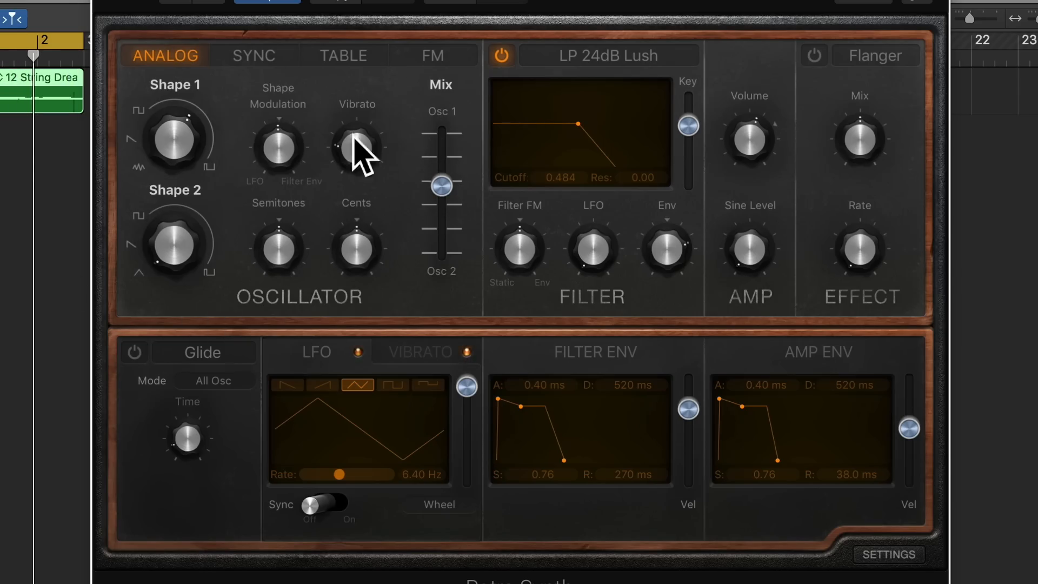
Step: Set the oscillator Vibrato to about 0.40 semi and try the Semitones control
mouse_move(354, 145)
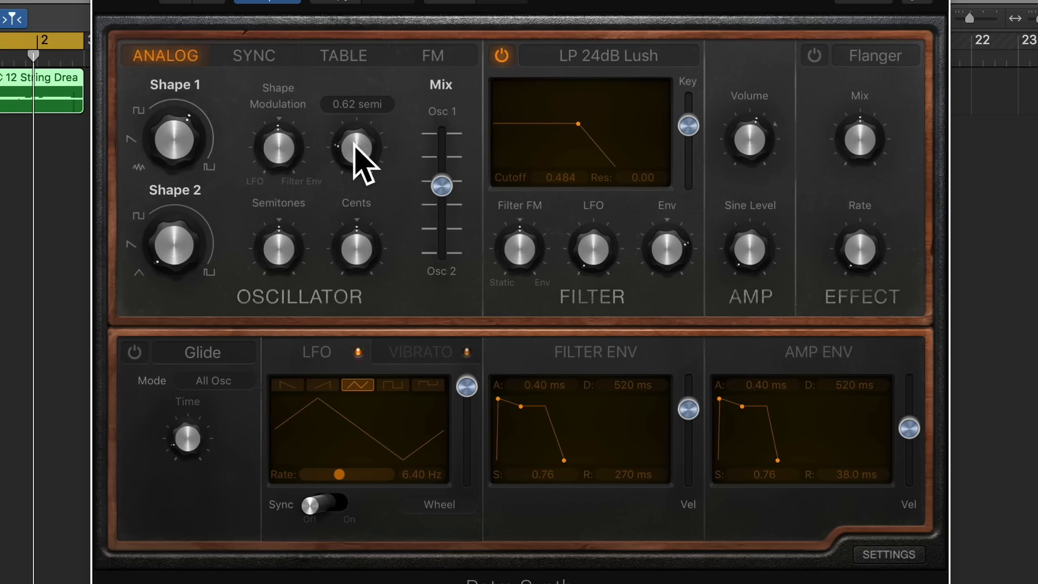
mouse_move(354, 145)
left_mouse_down()
mouse_move(343, 28)
mouse_move(360, 139)
left_mouse_up()
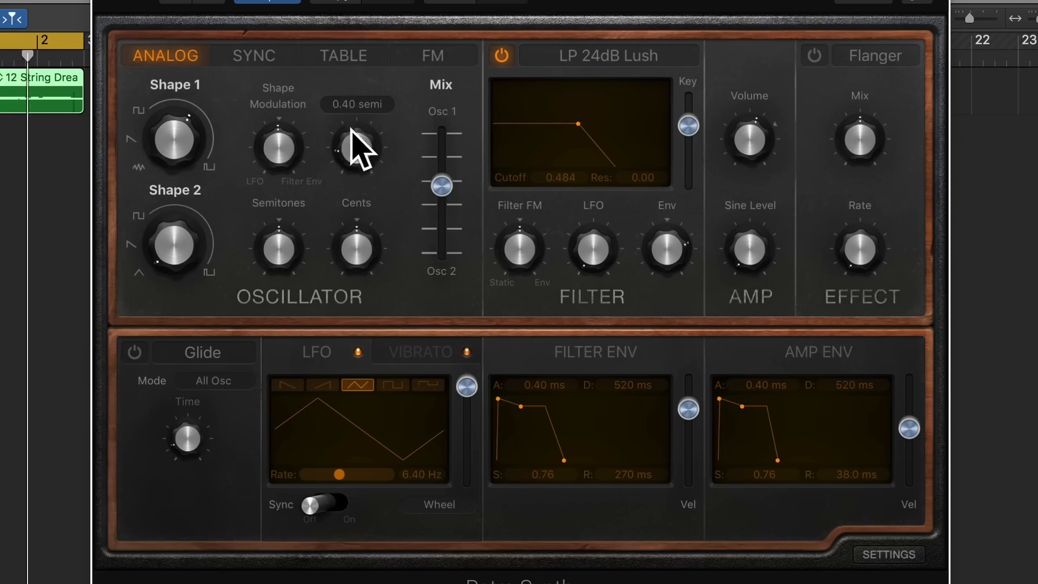
mouse_move(287, 231)
left_mouse_down()
mouse_move(287, 197)
mouse_move(285, 244)
left_mouse_up()
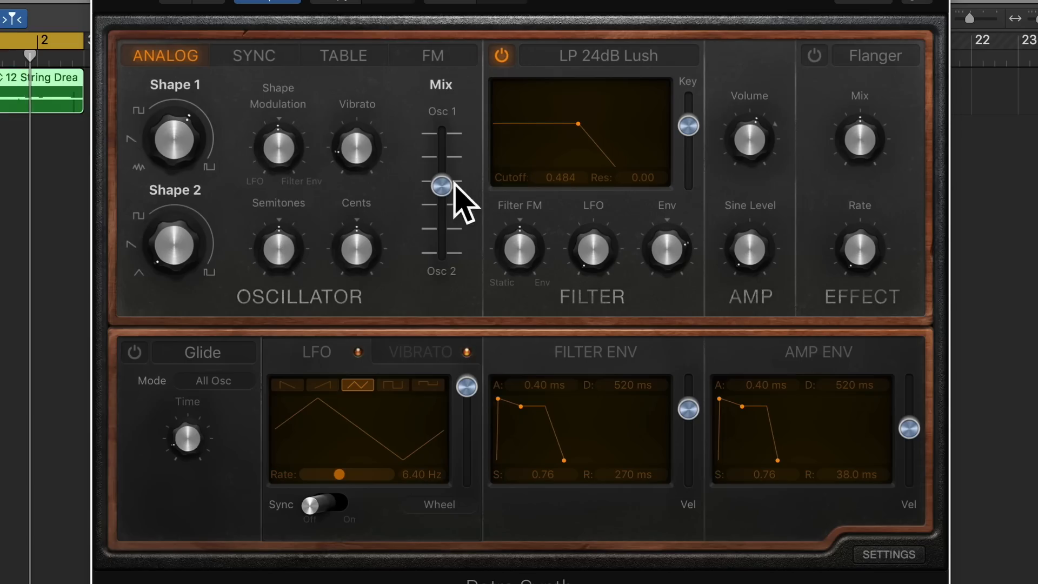
Step: Turn oscillator Shape 1 further toward the narrow pulse wave
mouse_move(205, 116)
mouse_move(421, 184)
mouse_move(562, 223)
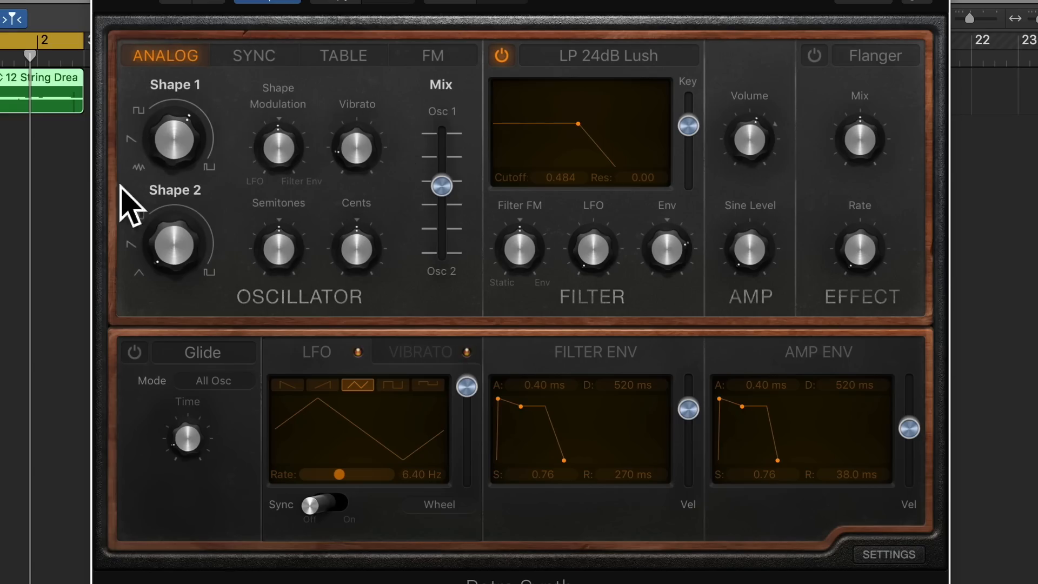
mouse_move(170, 126)
mouse_move(169, 129)
left_mouse_down()
mouse_move(174, 150)
mouse_move(175, 109)
left_mouse_up()
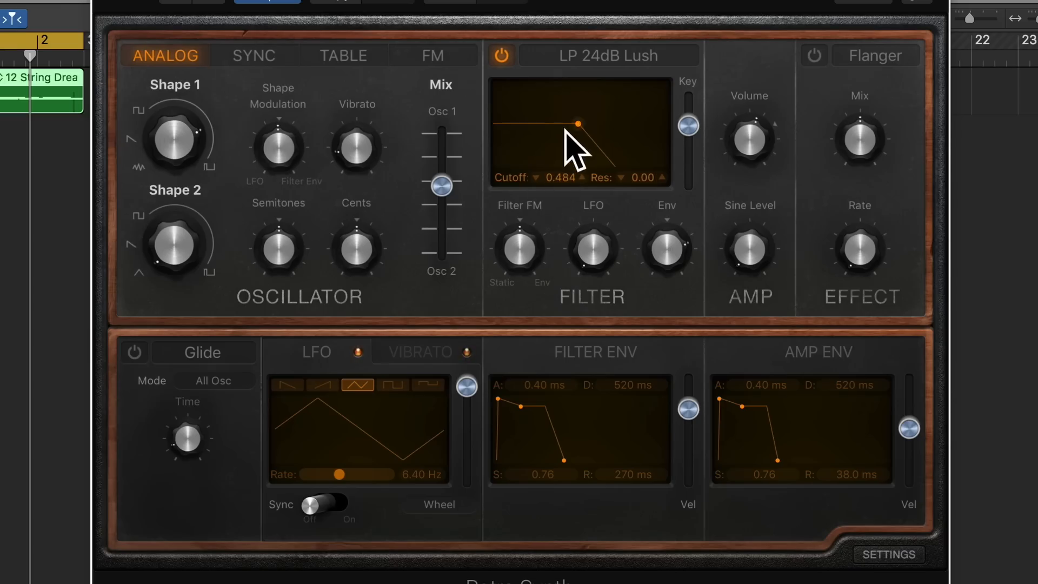
Step: Sweep the LP 24dB Lush filter's cutoff down and up during playback, ending at about 0.646
left_click_drag(576, 123, 504, 124)
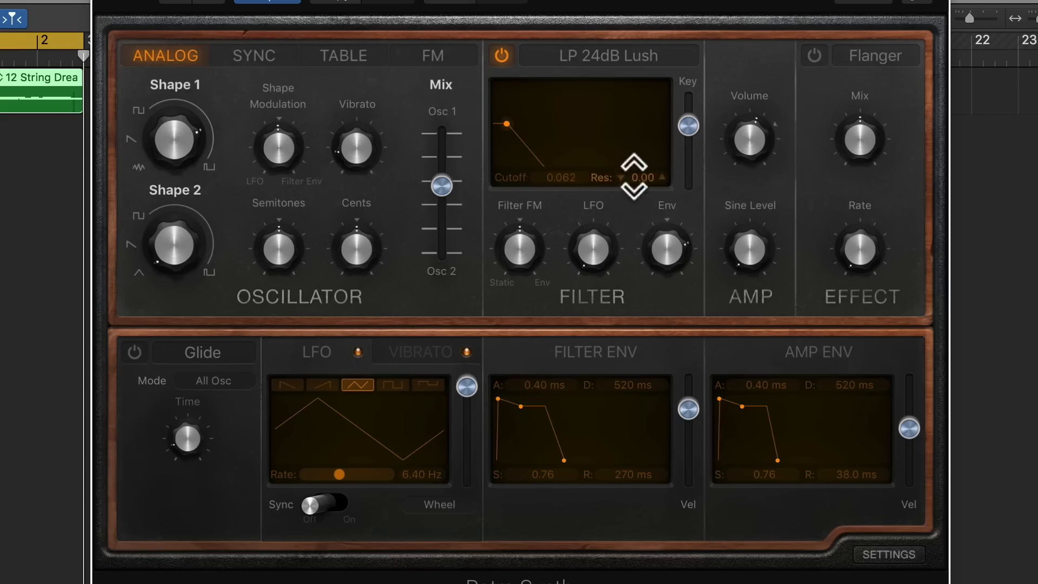
left_click_drag(506, 125, 567, 125)
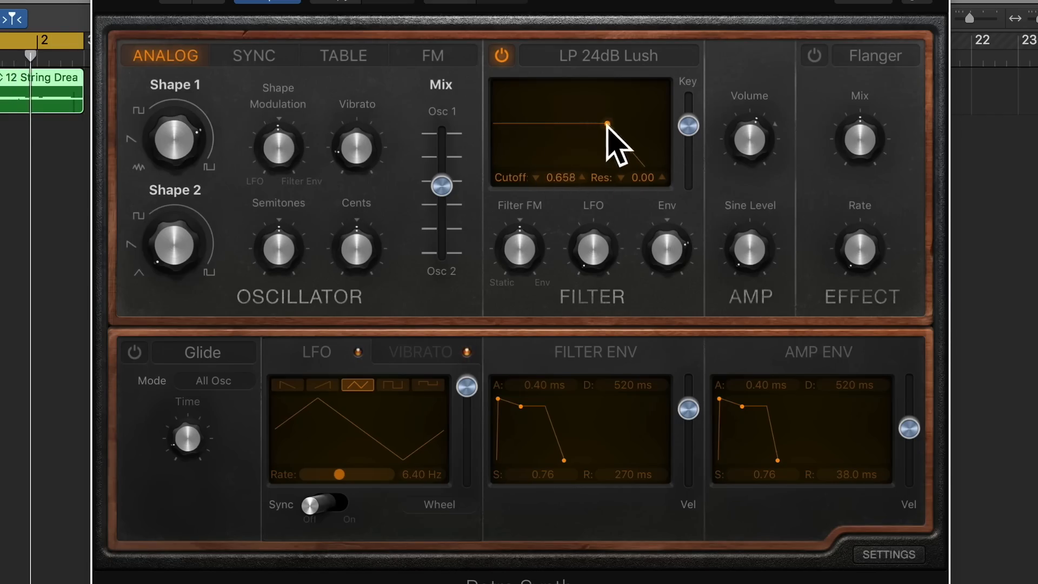
left_click(589, 54)
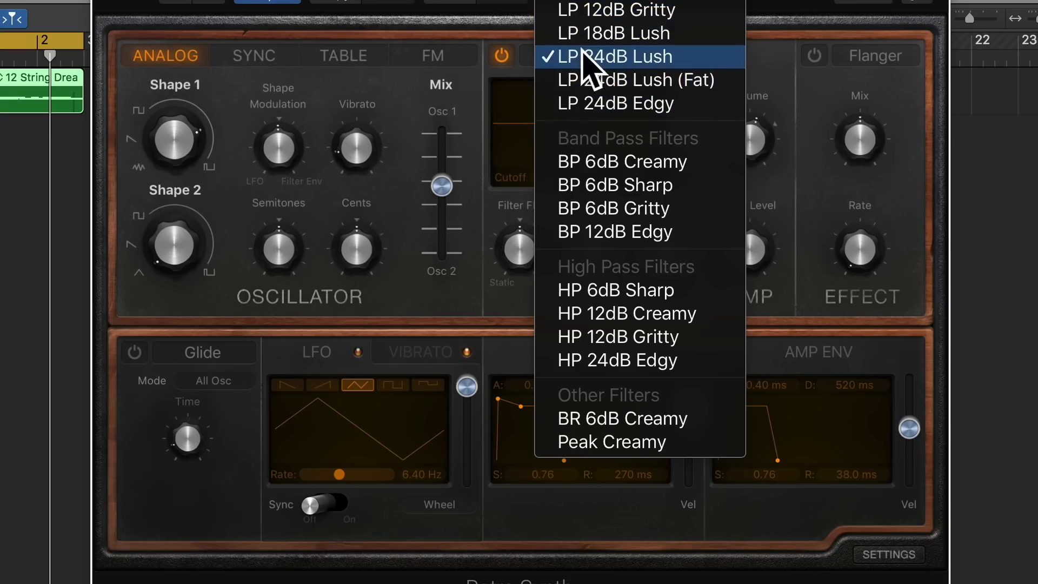
left_click(524, 160)
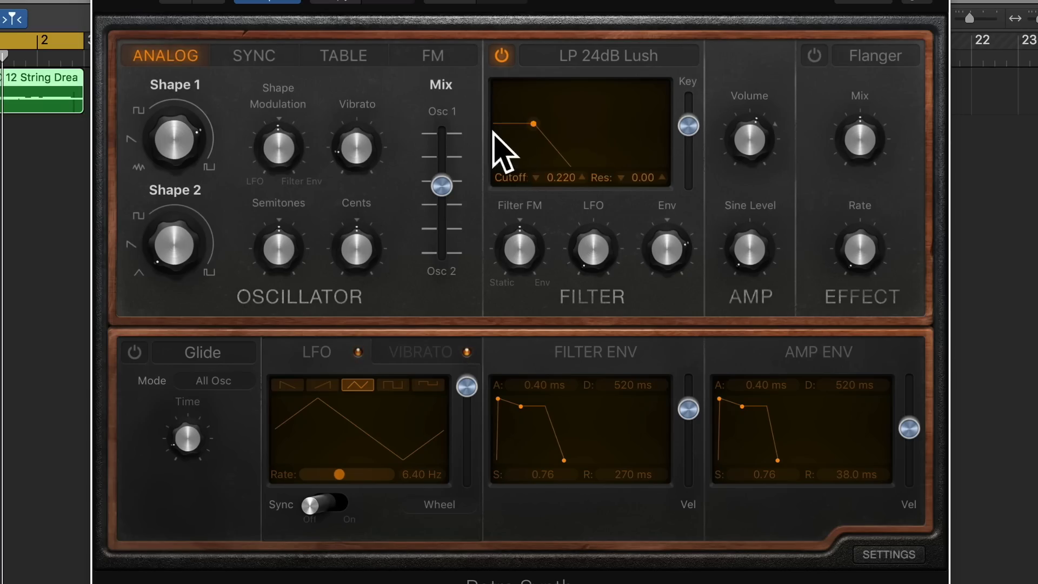
left_click_drag(543, 124, 611, 144)
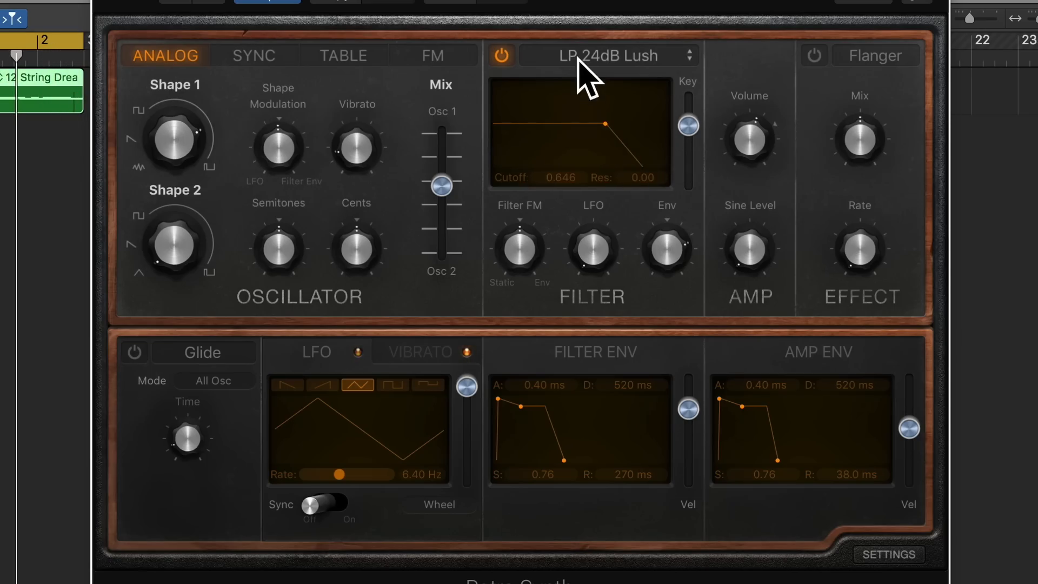
Step: Try the HP 6dB Sharp filter type and sweep its cutoff down below 0.342
left_click(578, 57)
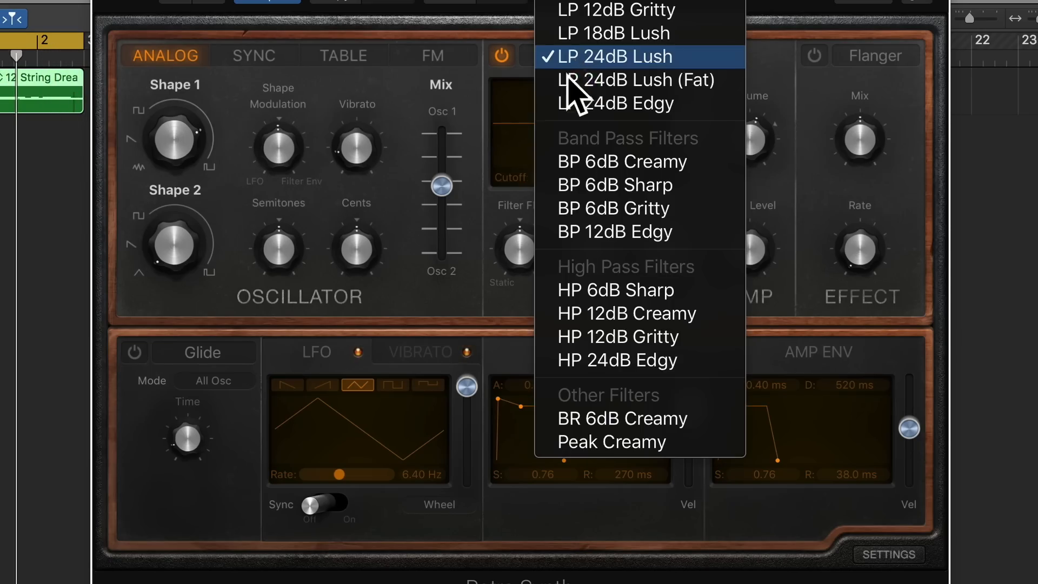
left_click(629, 292)
left_click_drag(619, 142, 587, 142)
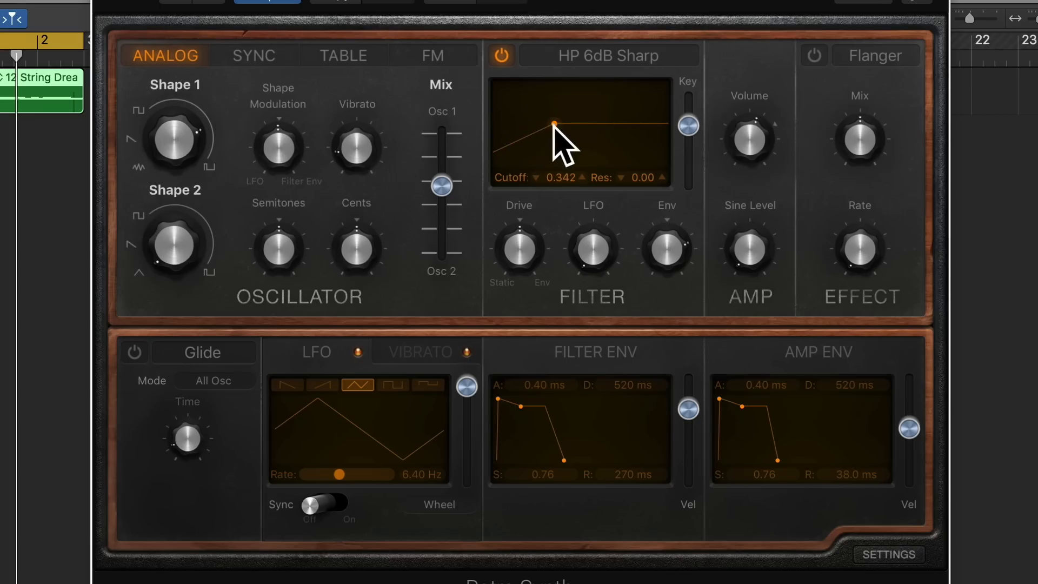
left_click_drag(553, 125, 518, 125)
Step: Switch the filter type to BP 6dB Creamy and set its cutoff to about 0.532 with resonance 0.05
left_click(595, 68)
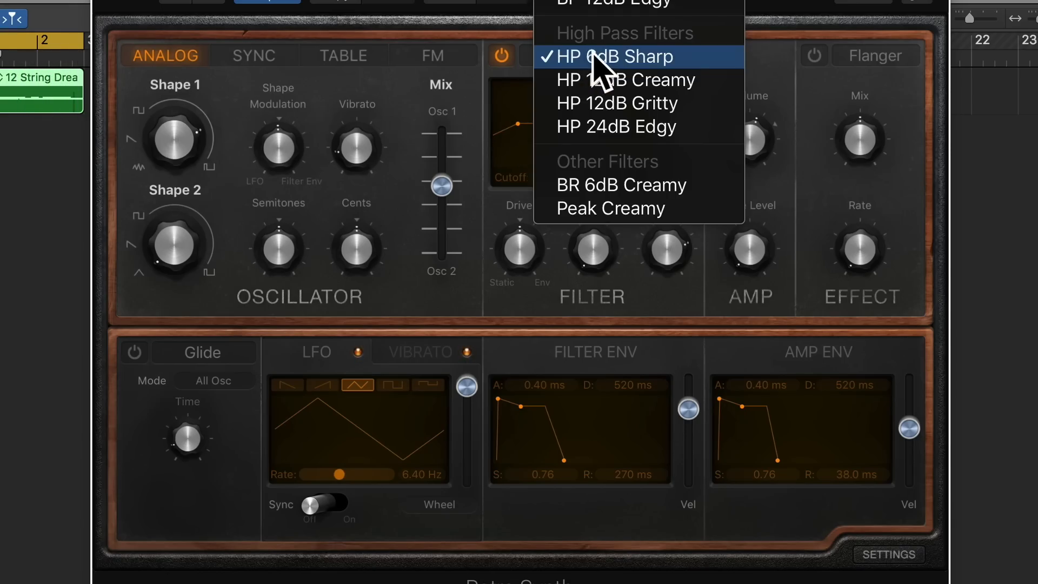
mouse_move(610, 5)
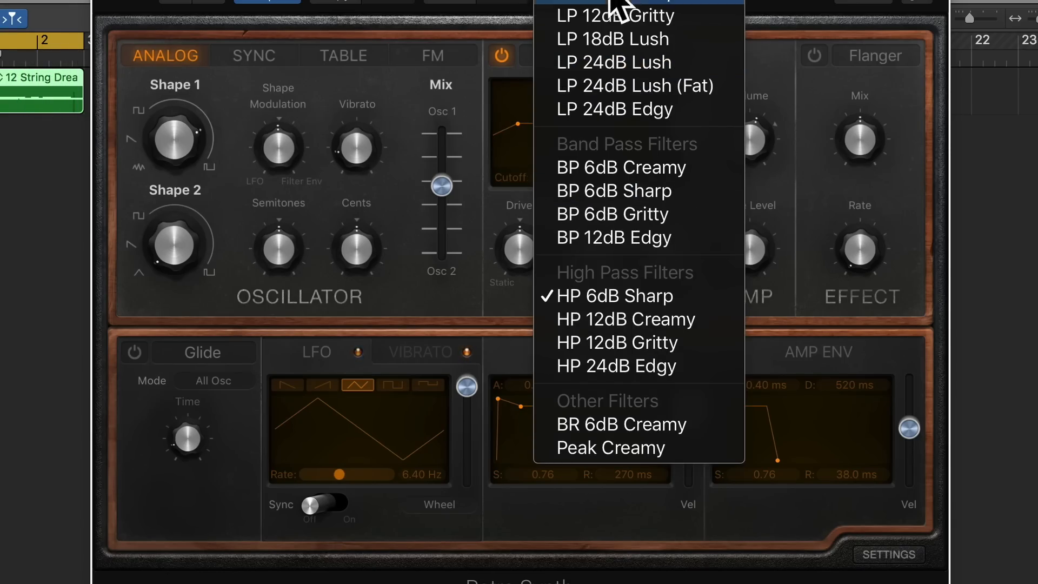
left_click(630, 167)
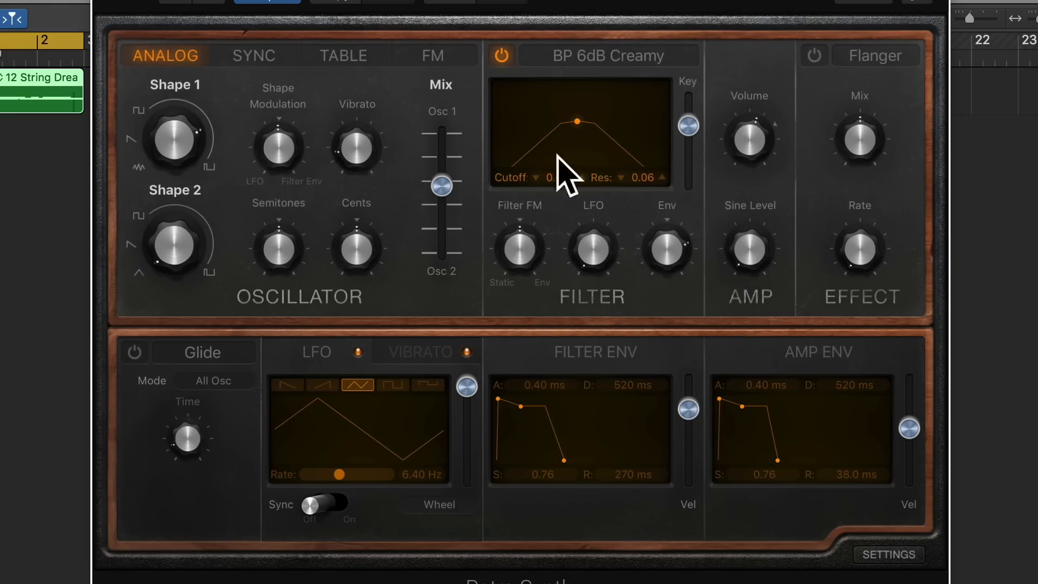
mouse_move(577, 122)
left_mouse_down()
mouse_move(616, 122)
mouse_move(543, 123)
mouse_move(586, 123)
left_mouse_up()
Step: Change the Retro Synth filter type to LP 6dB Lush
left_click(588, 56)
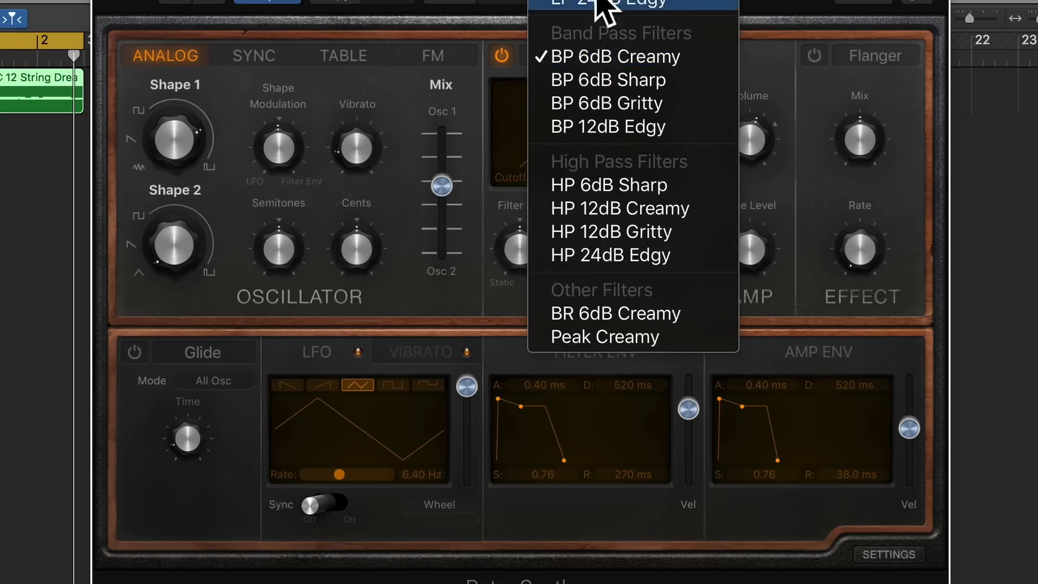
scroll(600, 25, "up", 5)
left_click(581, 0)
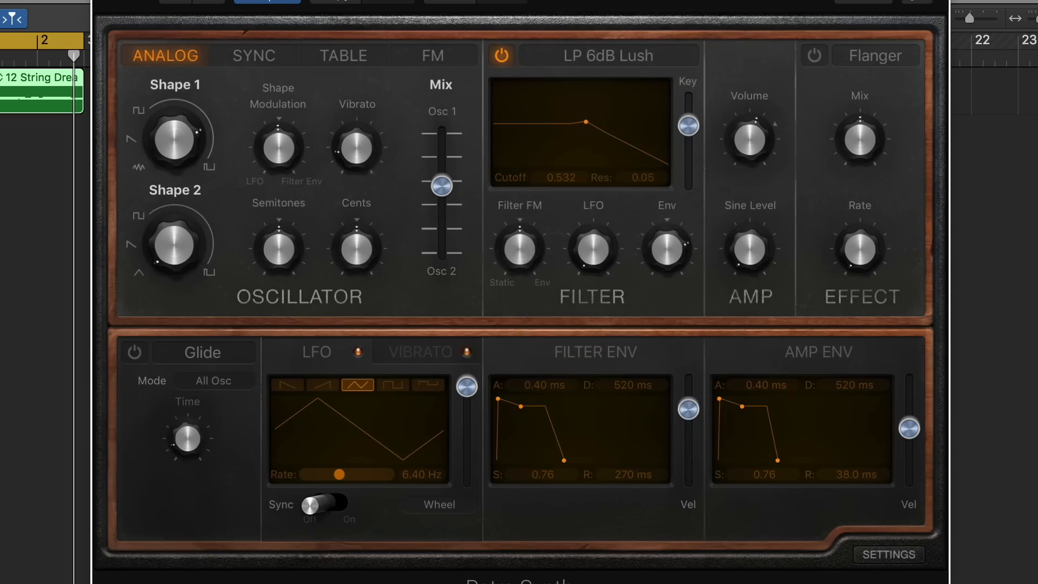
Step: Lower the LP 6dB Lush filter's cutoff to 0.000 and resonance to 0.00, and turn the filter off
left_click_drag(572, 117, 551, 108)
left_click_drag(615, 104, 491, 130)
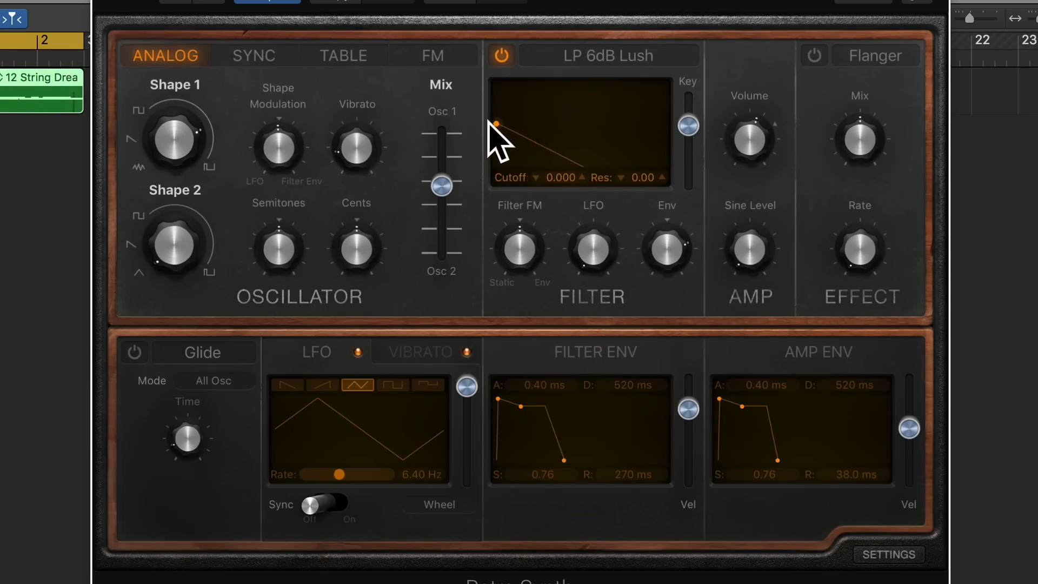
left_click(501, 54)
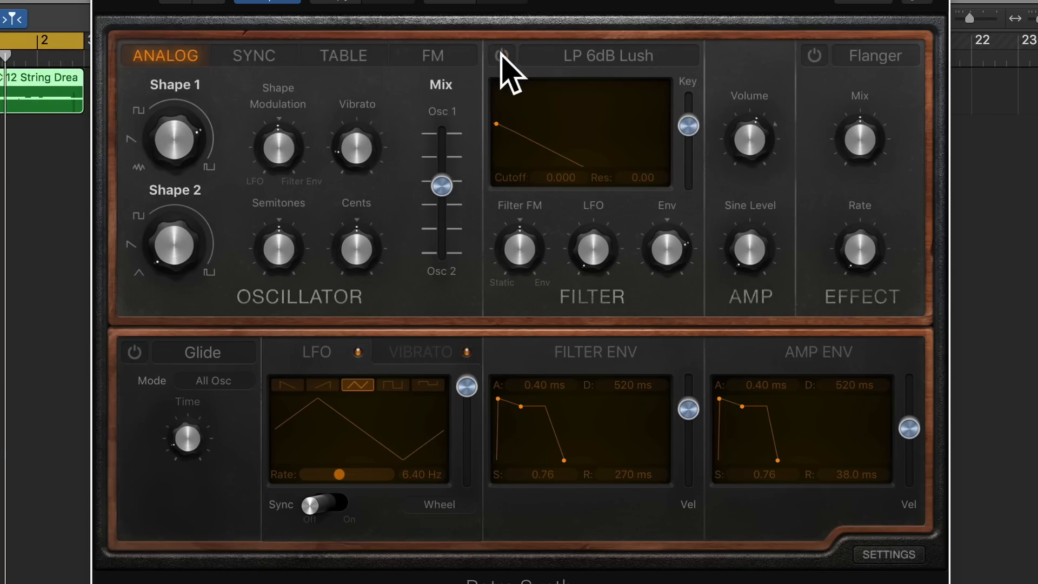
Step: Raise the filter's envelope amount to 1.00 and lengthen the filter envelope's attack to about 4500 ms
mouse_move(523, 241)
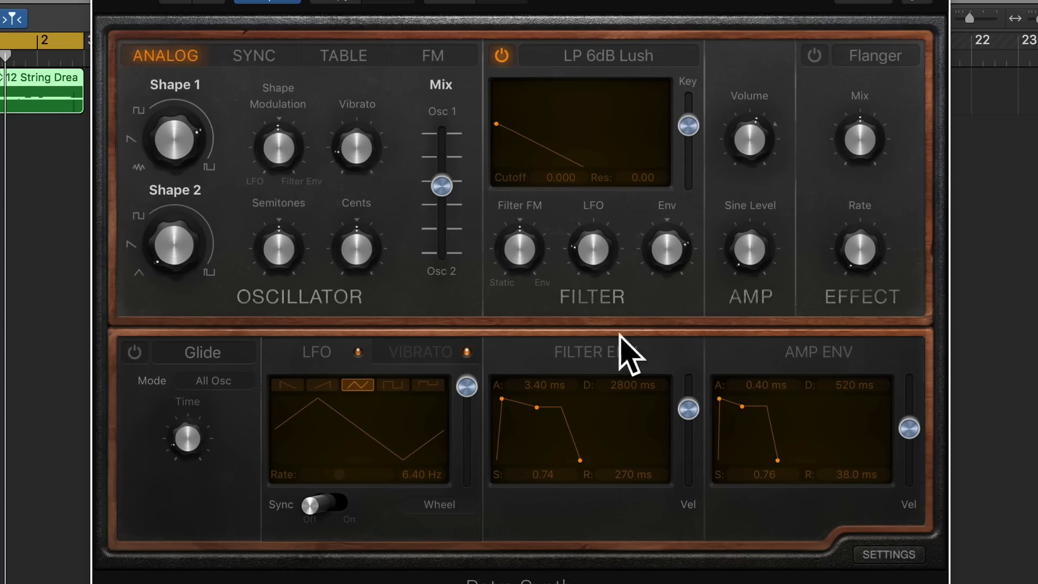
left_click_drag(643, 239, 654, 261)
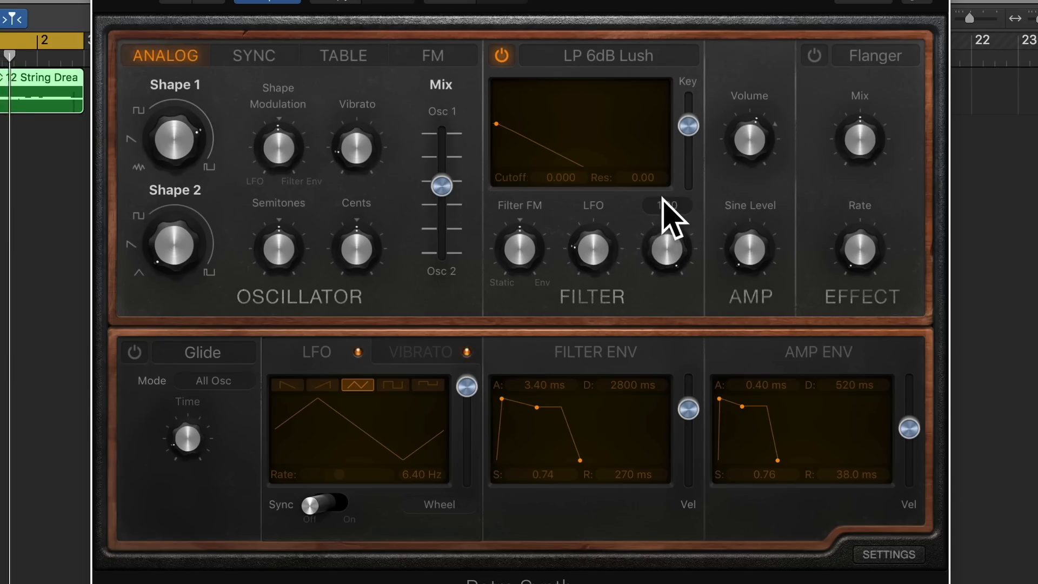
left_click_drag(509, 398, 588, 417)
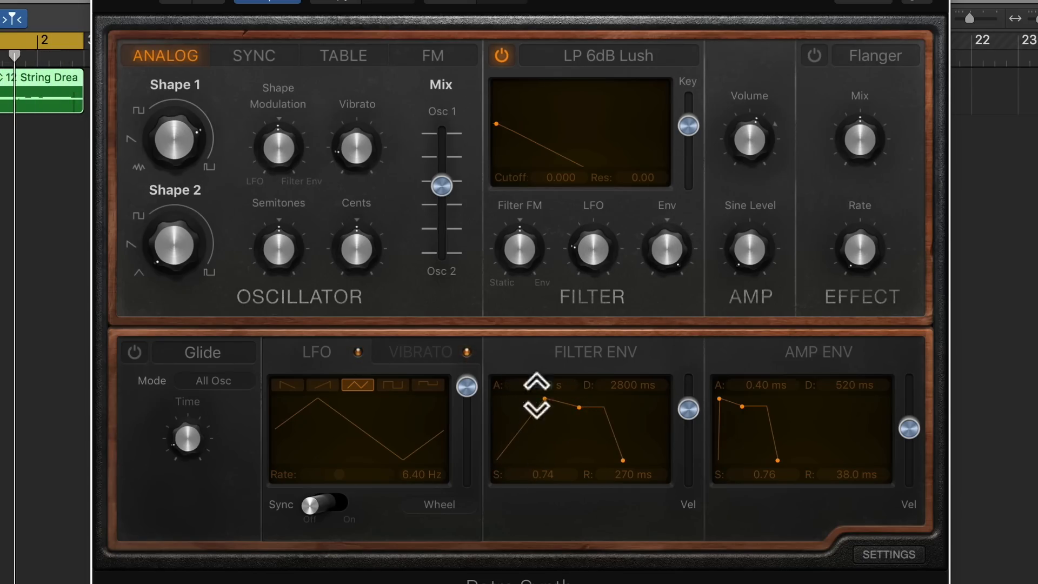
mouse_move(527, 397)
left_mouse_down()
mouse_move(502, 398)
mouse_move(560, 406)
mouse_move(512, 398)
mouse_move(540, 411)
left_mouse_up()
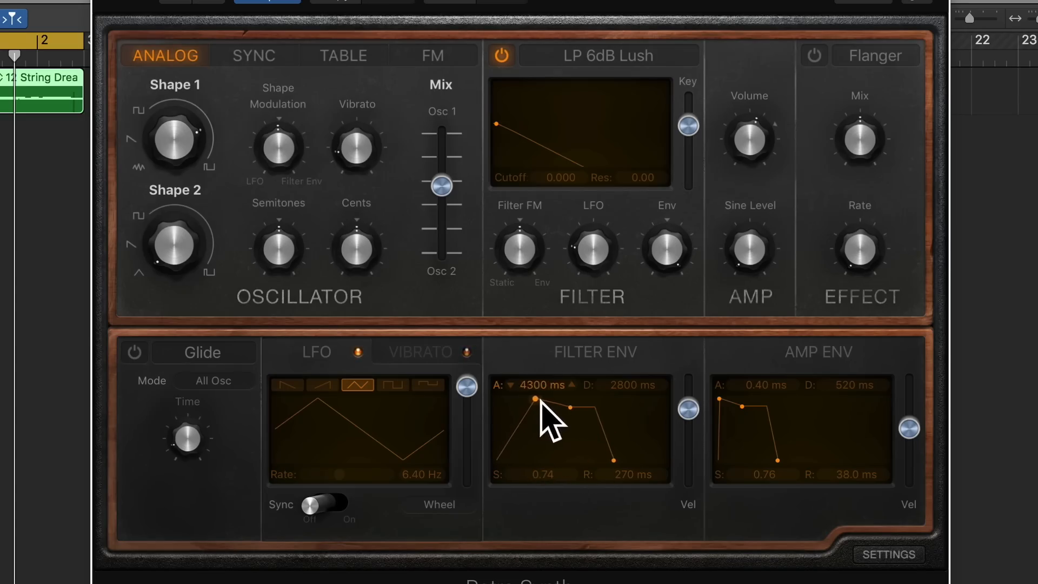
Step: Raise the filter's LFO amount to 1.00, bring it back to just past the midpoint, and raise Filter FM slightly
left_click_drag(594, 246, 597, 167)
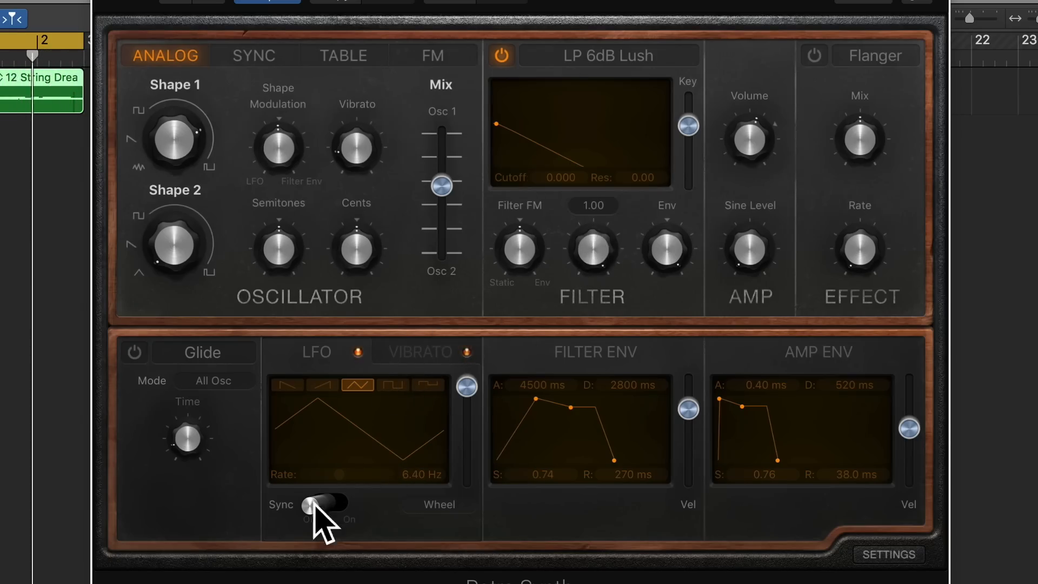
left_click_drag(593, 237, 594, 248)
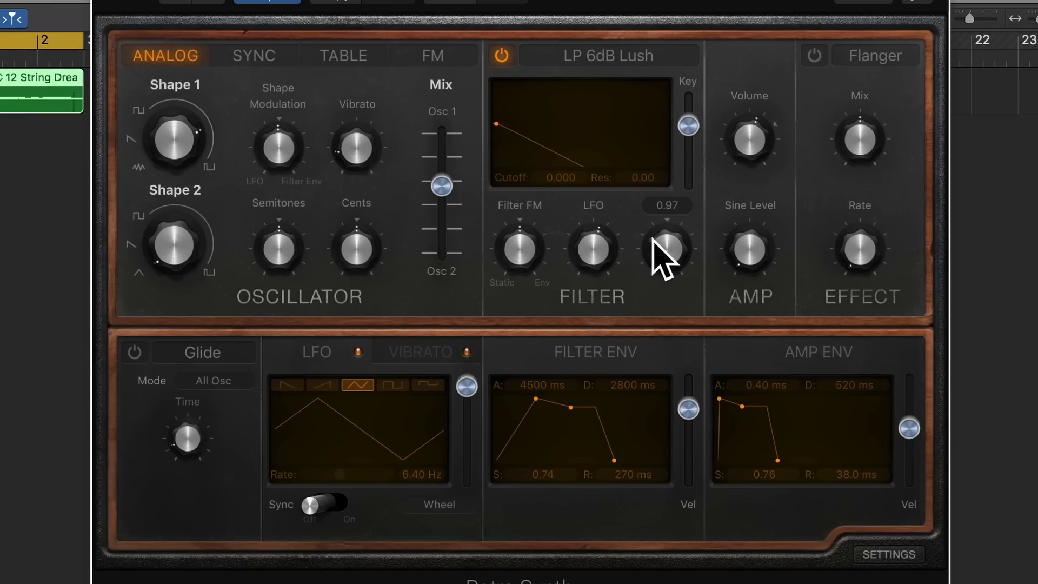
mouse_move(520, 266)
left_mouse_down()
mouse_move(519, 227)
mouse_move(514, 261)
mouse_move(537, 274)
mouse_move(519, 266)
left_mouse_up()
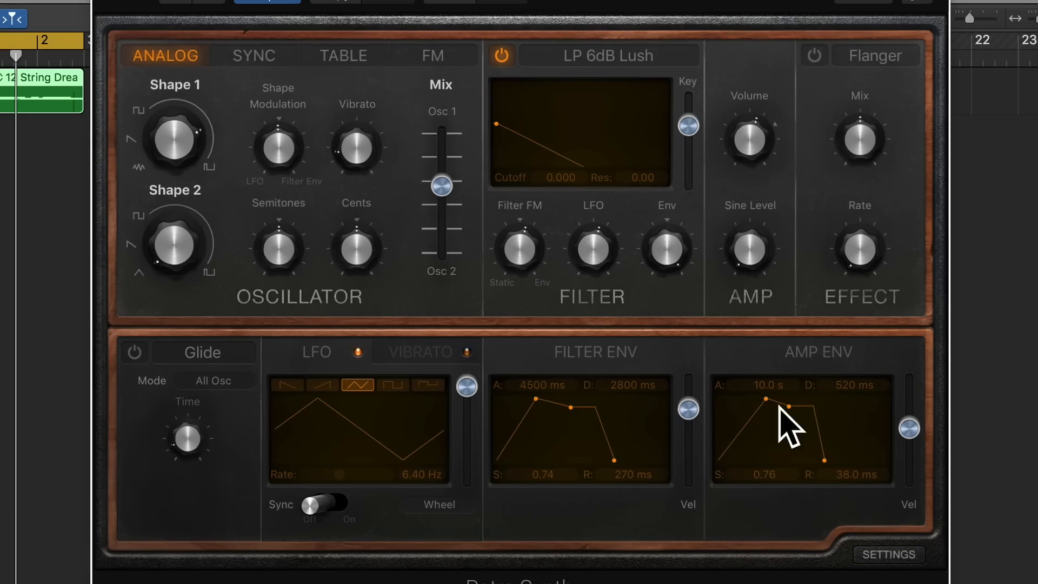
Step: Shorten the amp envelope's attack to 0.00 ms and the filter envelope's to 0.94 ms, and set the amp volume to about -7.0 dB
left_click_drag(765, 400, 684, 410)
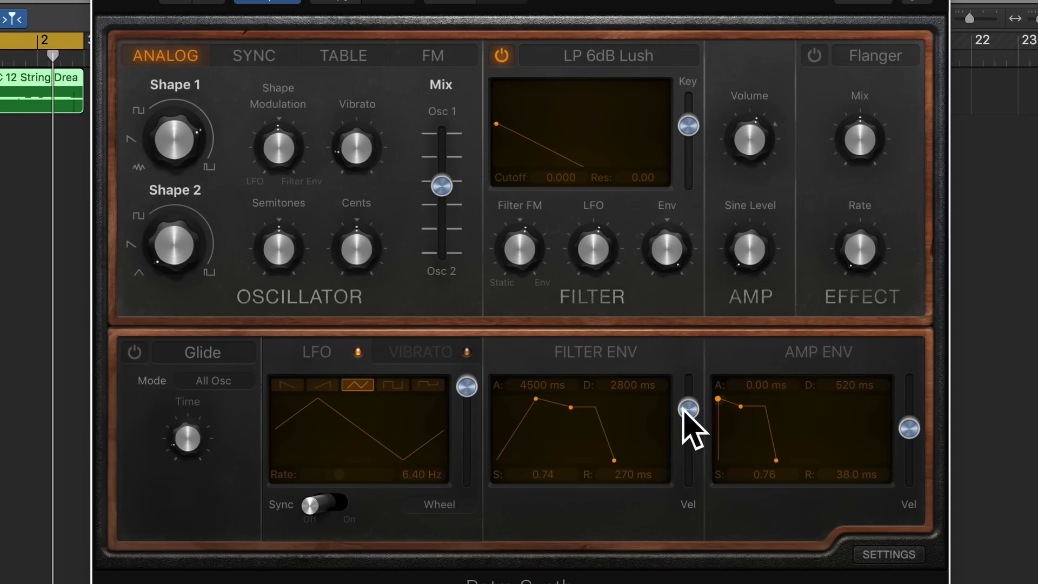
left_click_drag(535, 398, 522, 398)
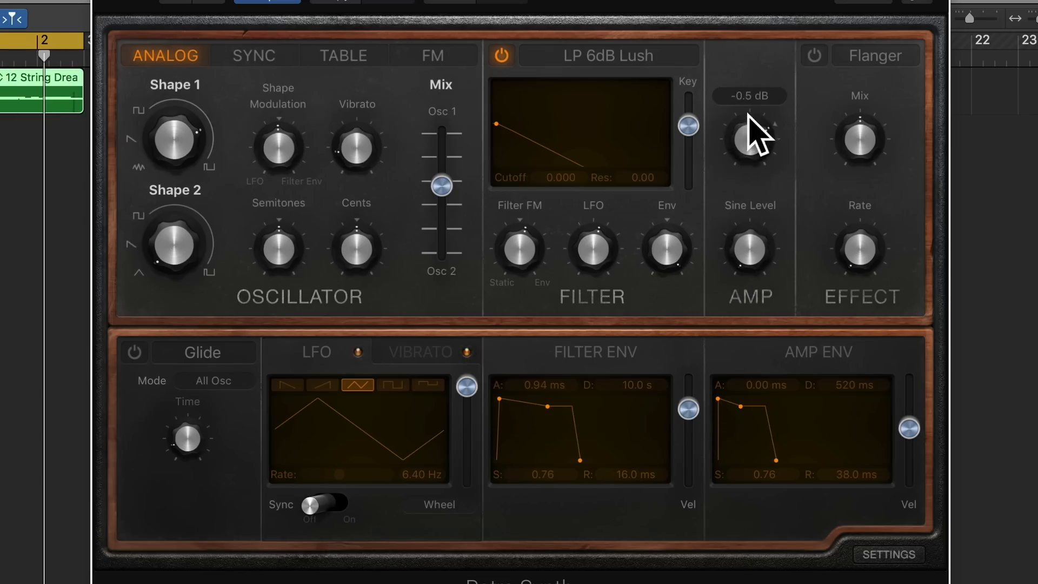
left_click_drag(749, 114, 748, 132)
left_click_drag(749, 154, 746, 135)
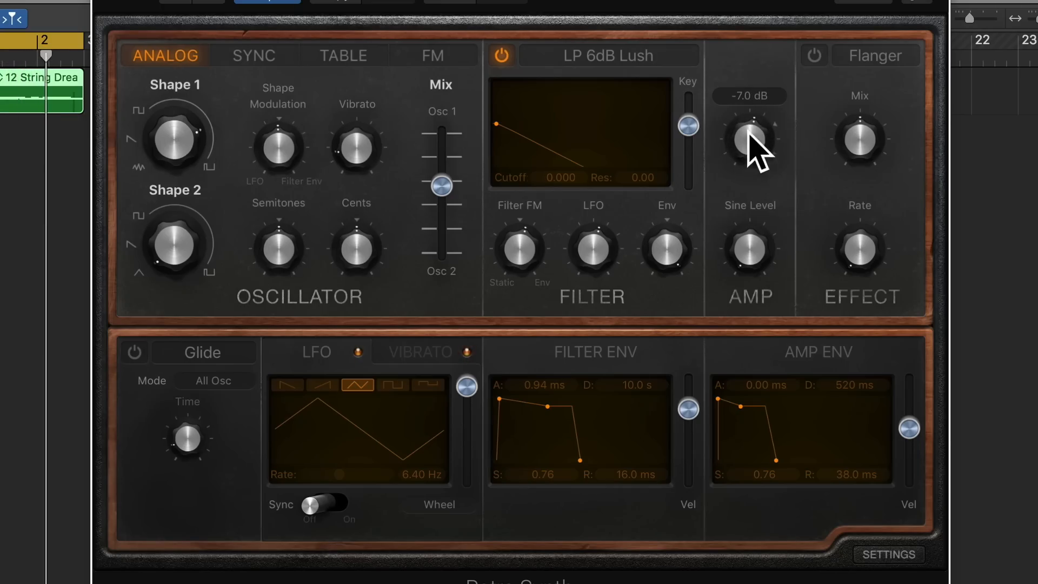
Step: Turn on the Flanger effect with its mix at maximum and its rate at 10.0 Hz
left_click(815, 54)
left_click_drag(853, 133, 853, 71)
left_click_drag(861, 243, 857, 88)
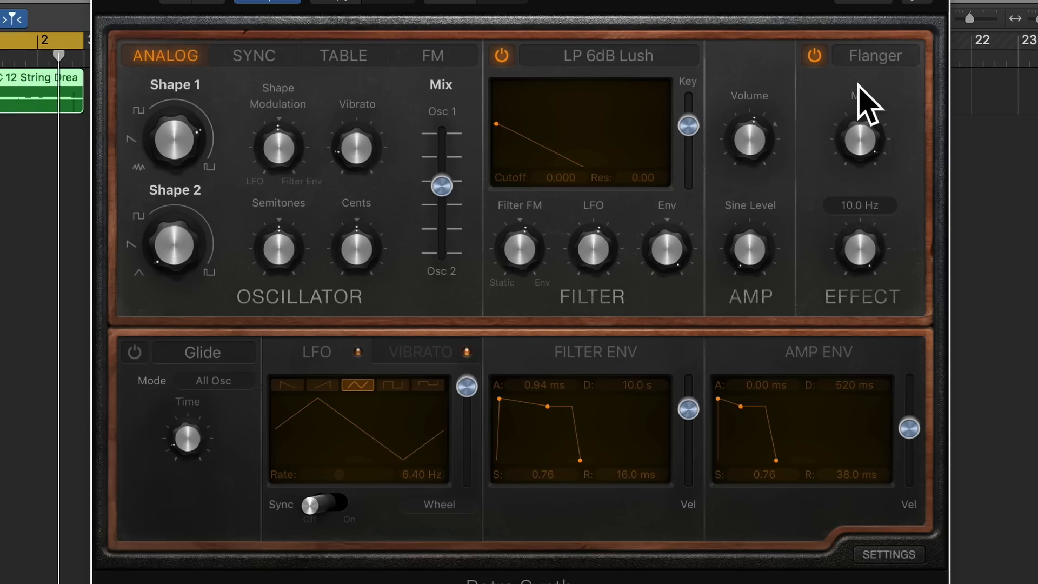
Step: Switch the effect to Chorus, reduce its mix to about 0.46 and lower its rate
left_click(897, 57)
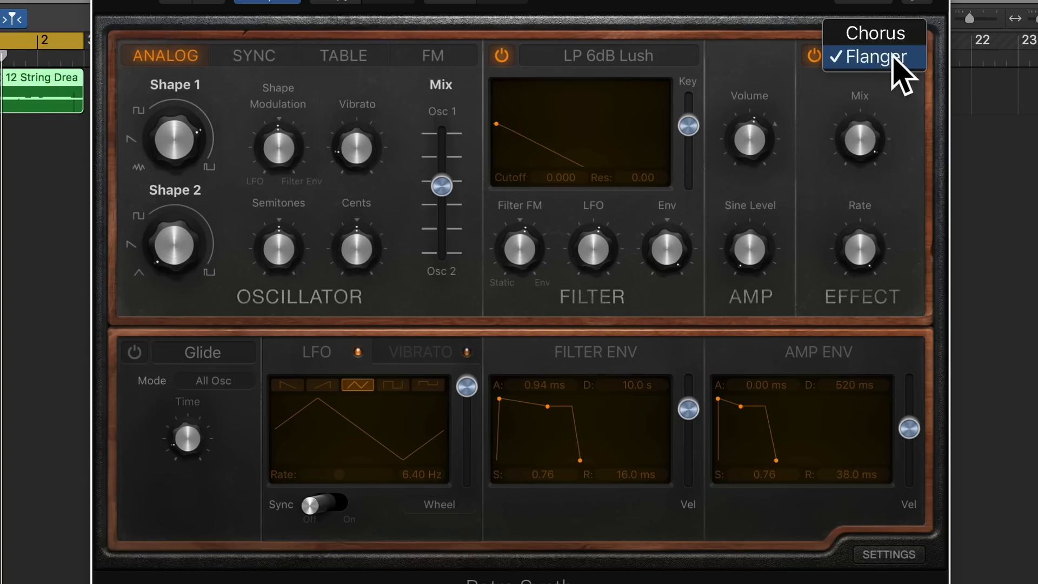
left_click(892, 35)
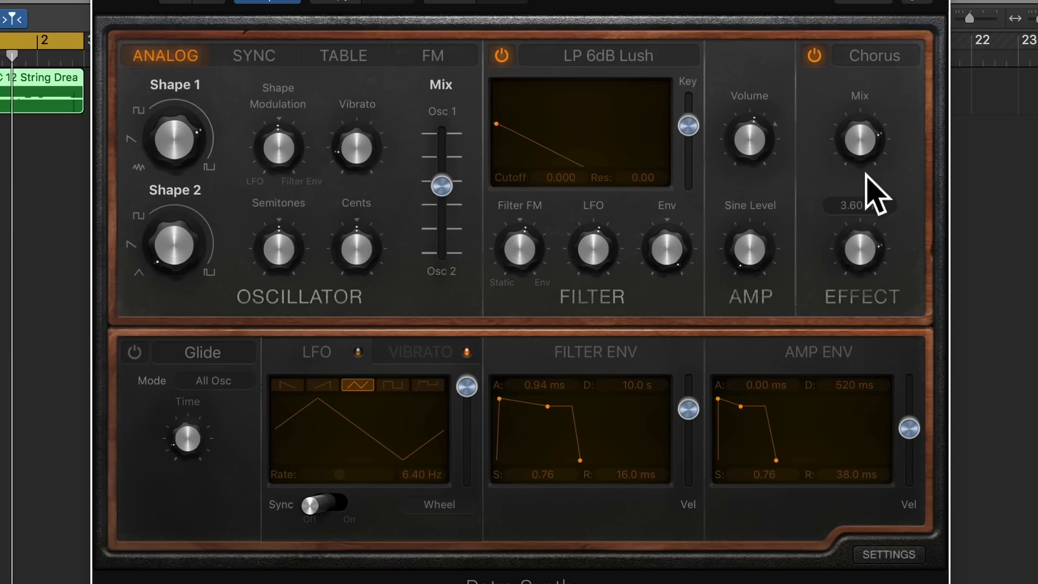
left_click_drag(861, 93, 865, 167)
left_click_drag(864, 248, 871, 331)
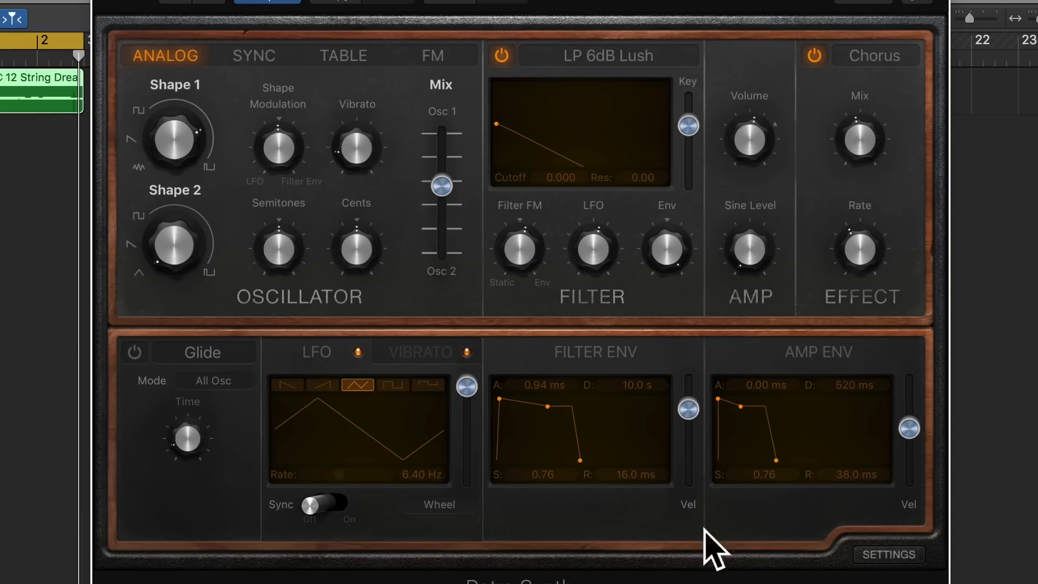
Step: Look through the Table, FM and Sync oscillator modes and the global and controller settings, and return to Analog
left_click(254, 70)
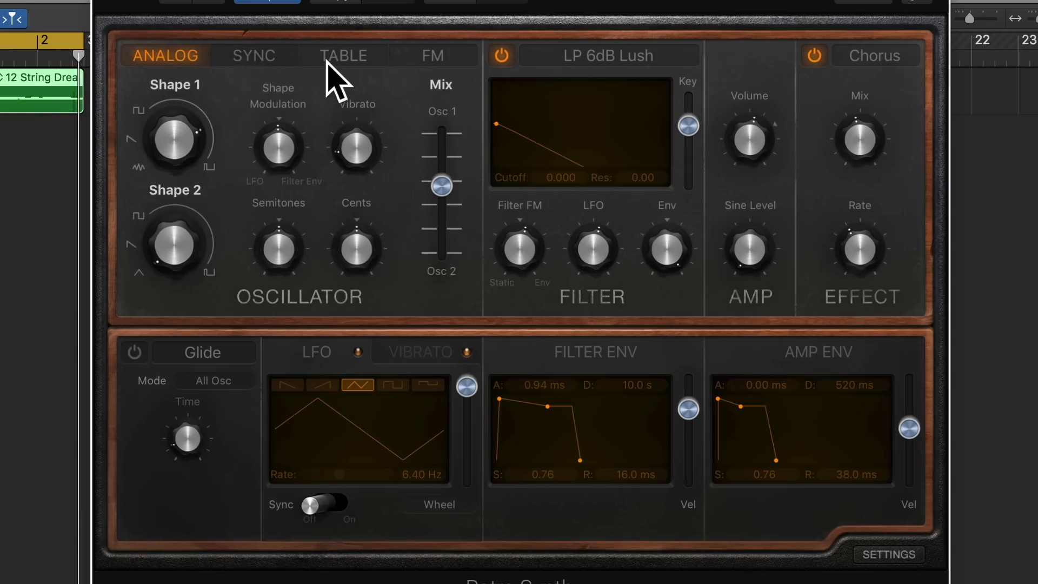
left_click(346, 74)
left_click(432, 61)
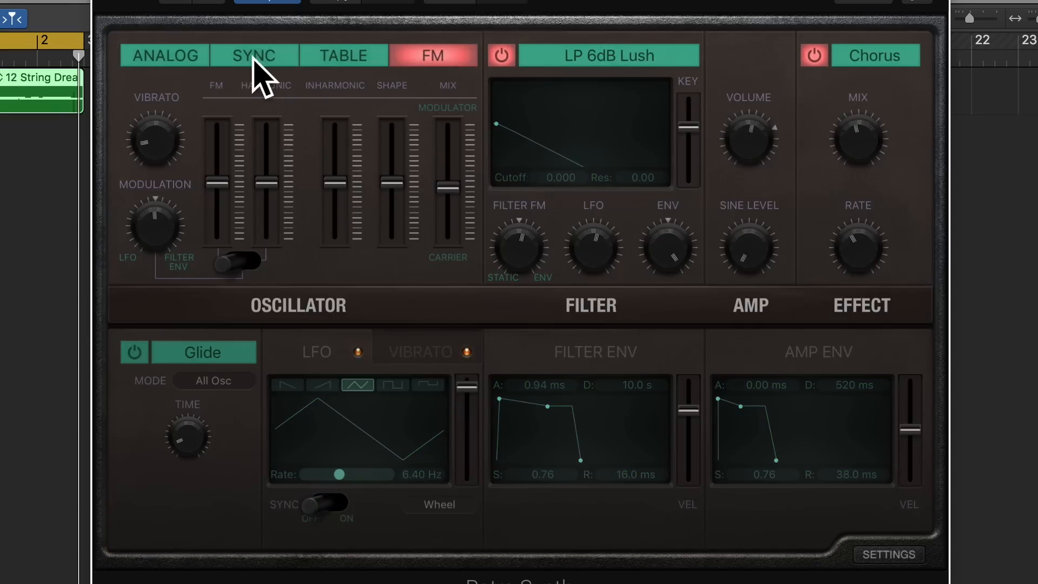
left_click(259, 72)
left_click(877, 553)
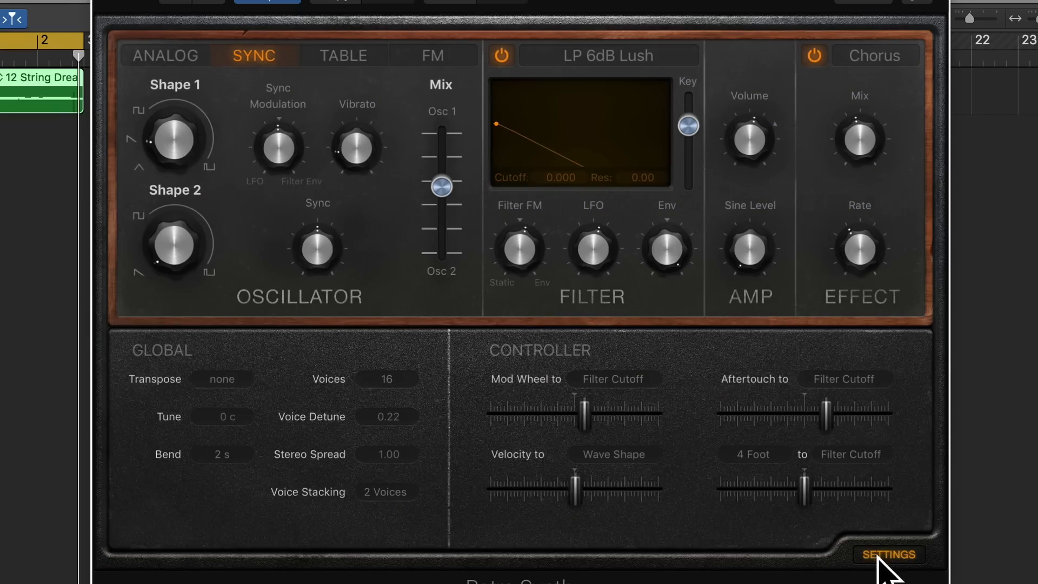
left_click(879, 553)
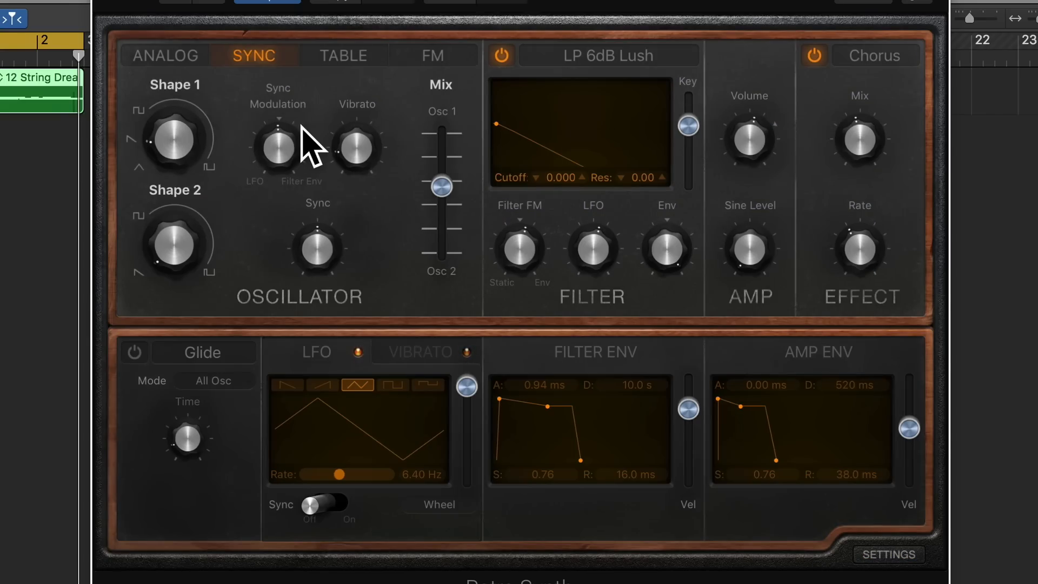
mouse_move(305, 120)
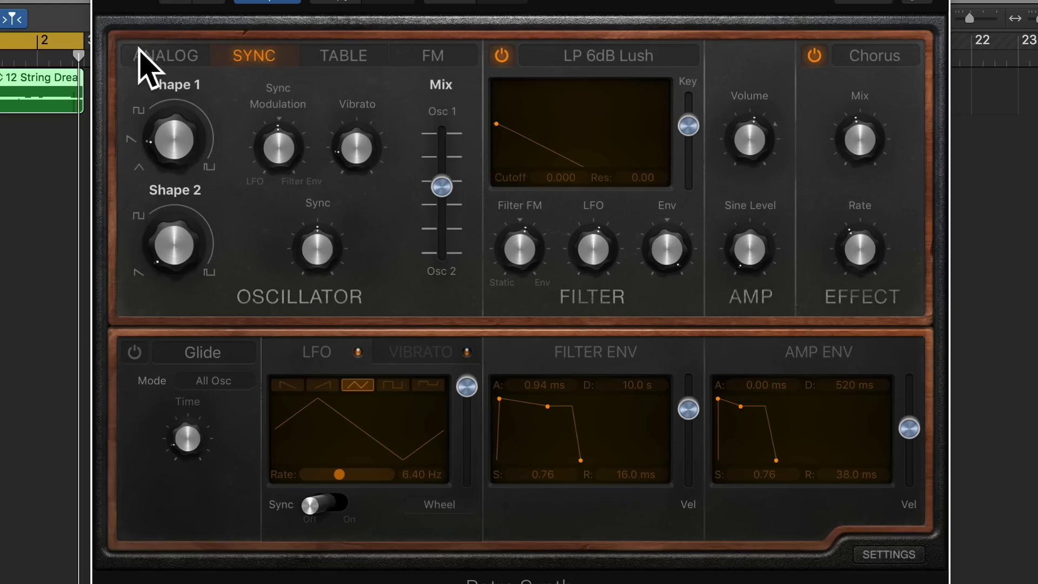
left_click(142, 60)
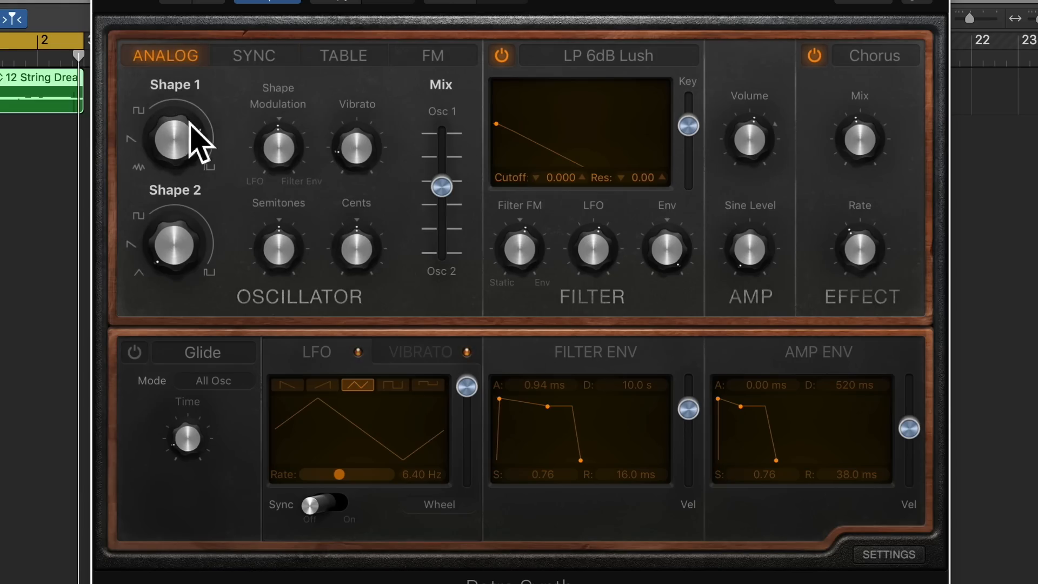
Step: Set the LP 6dB Lush filter's cutoff to 0.180, keeping the Analog oscillator mode
mouse_move(130, 222)
mouse_move(205, 147)
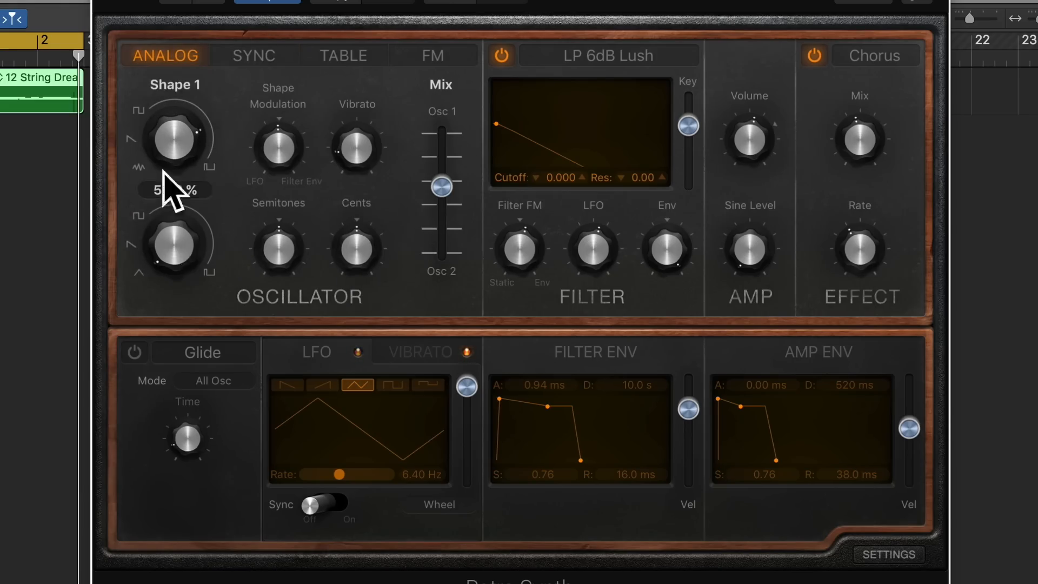
left_click_drag(495, 124, 526, 124)
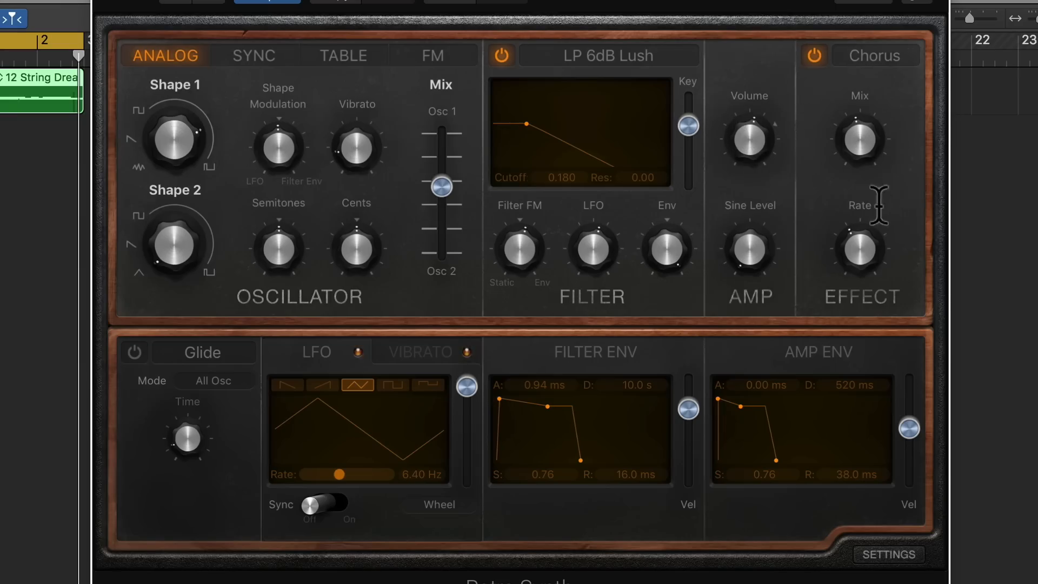
mouse_move(854, 95)
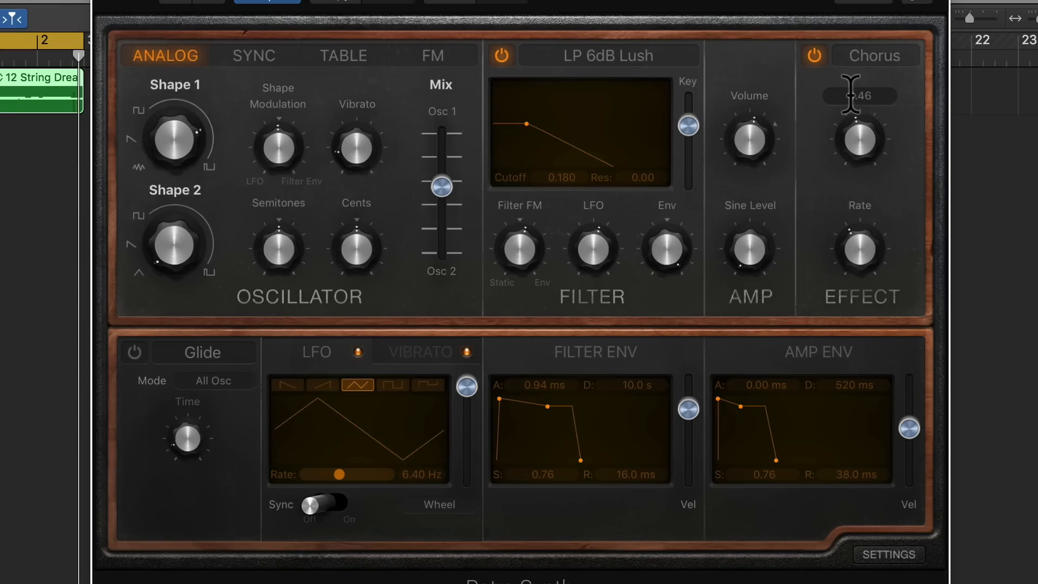
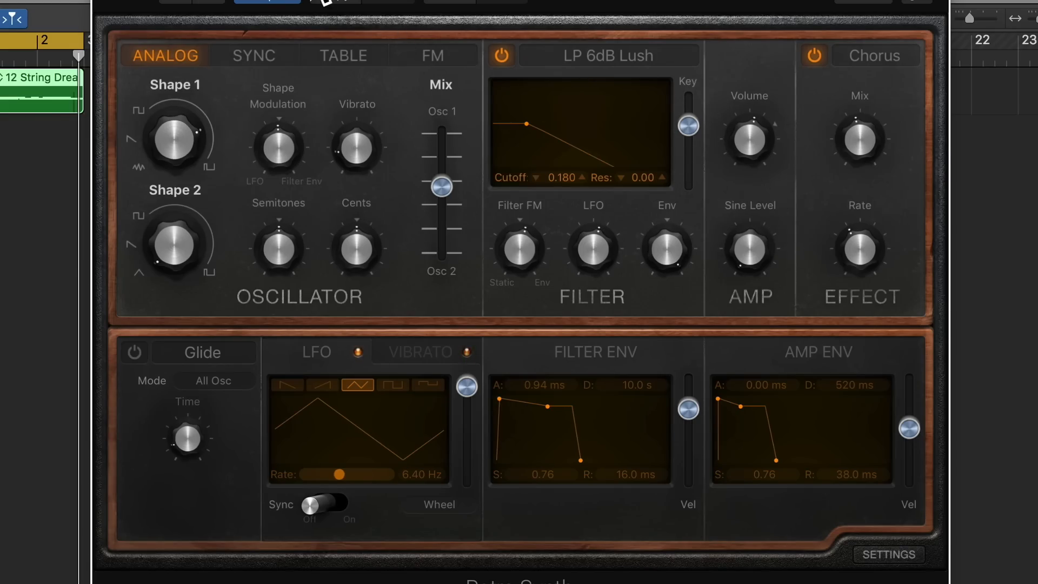
Step: Load the Antimatter Synth preset from the Synth Leads category in Retro Synth
left_click(326, 4)
mouse_move(291, 331)
left_click(607, 331)
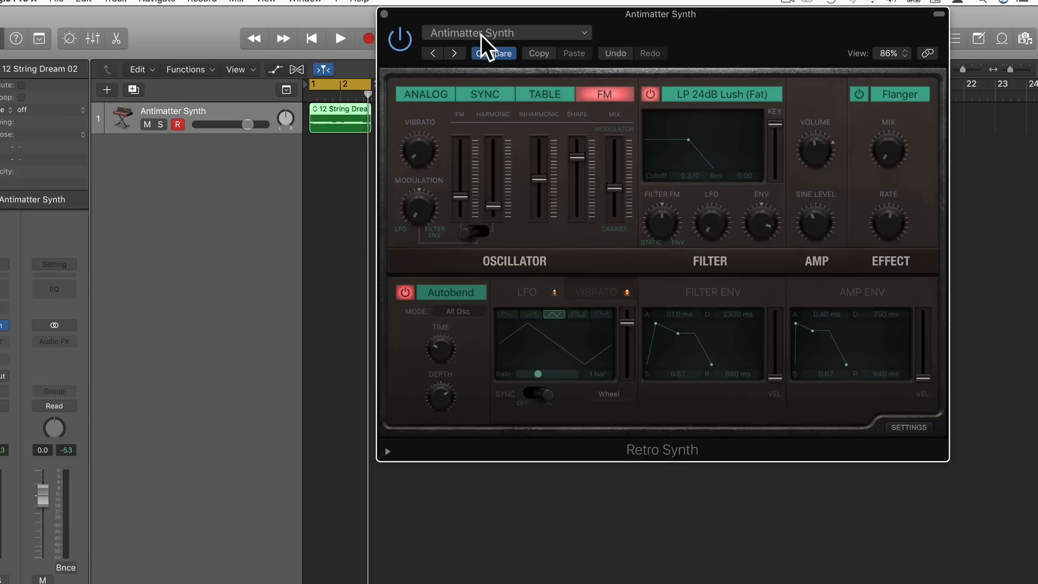
Step: Load the Big Syncer preset from the Synth Leads category and switch its oscillator mode to Analog
left_click(430, 16)
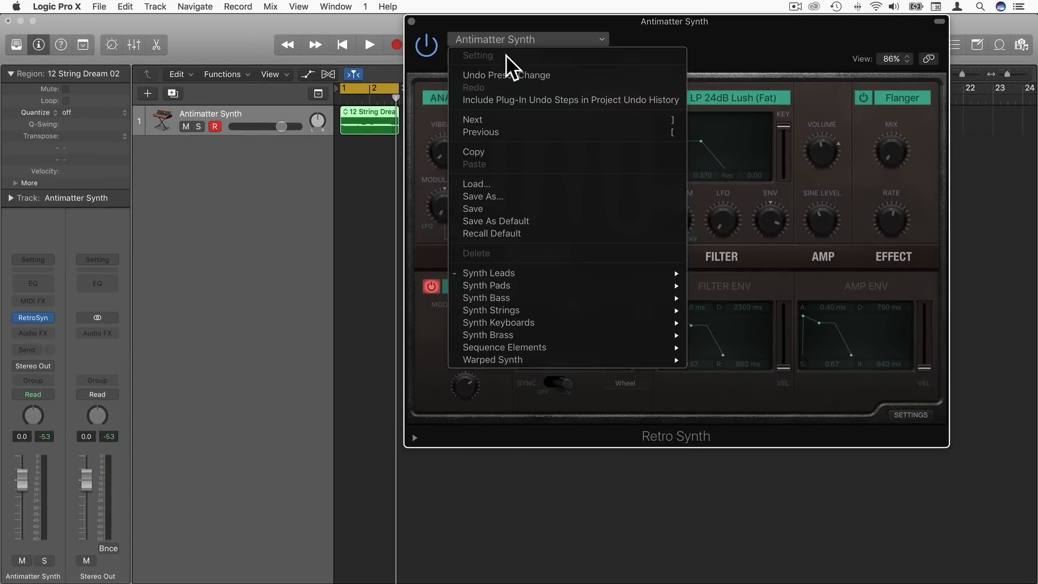
mouse_move(540, 272)
left_click(751, 290)
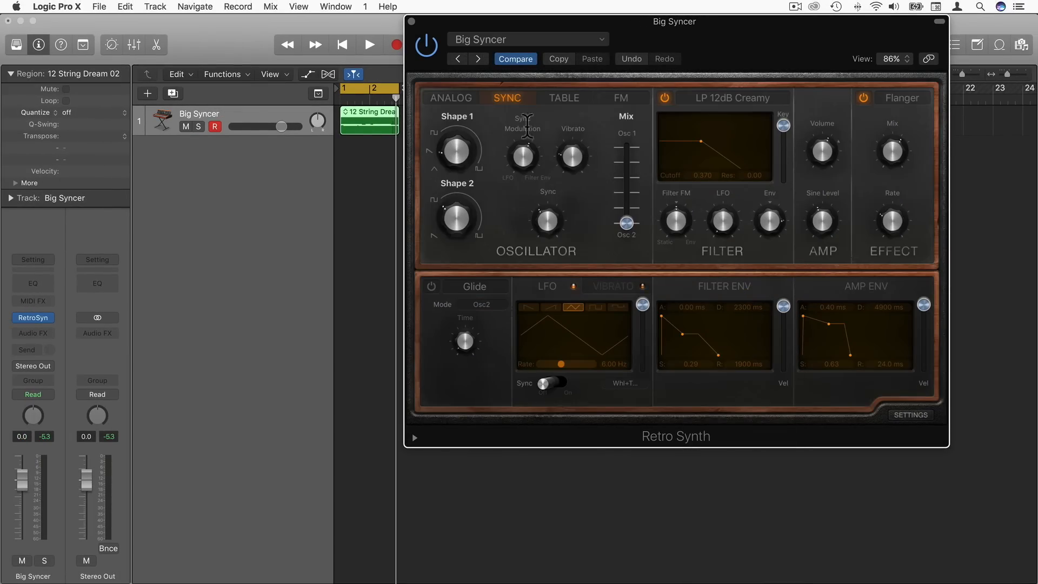
left_click(449, 97)
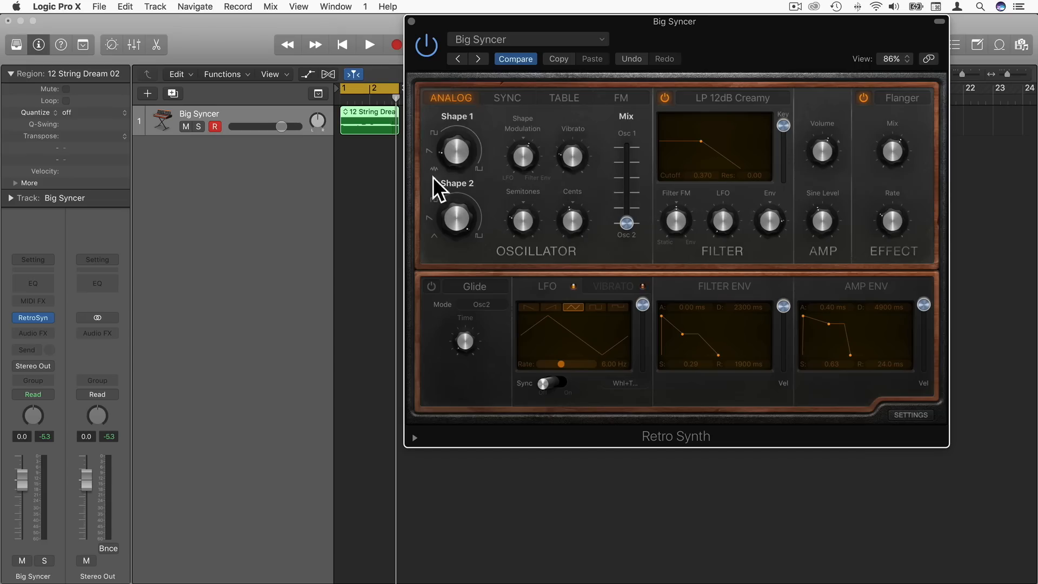